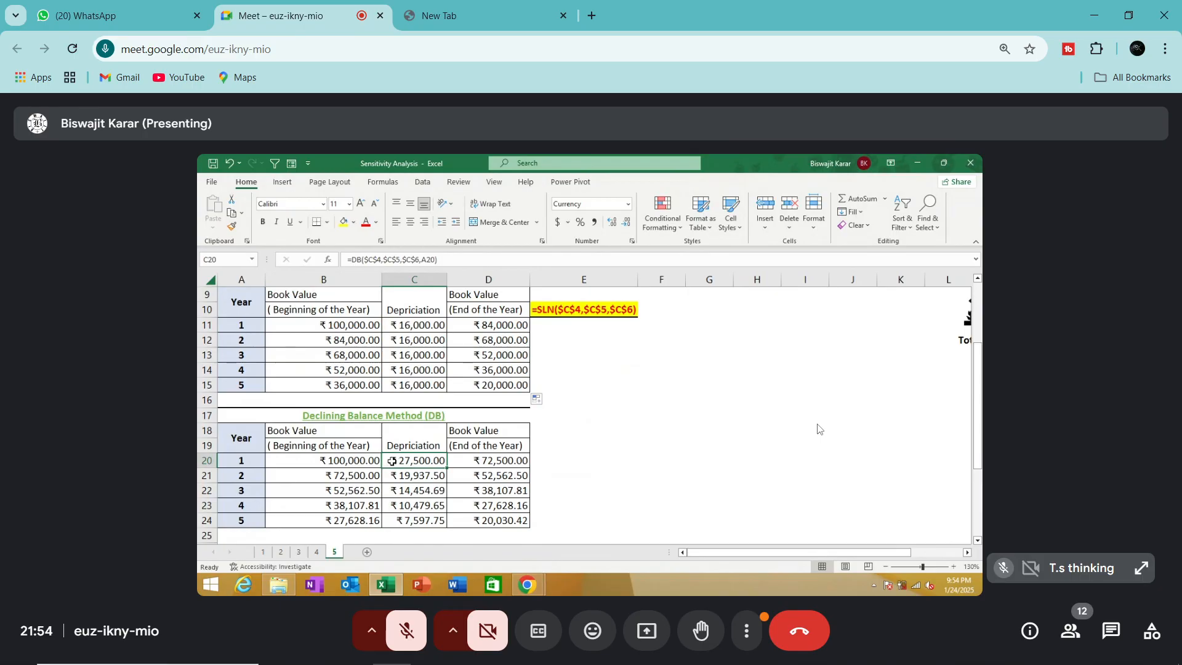
Switch the video meeting to full-screen view
{"action": "left_click", "coordinate": [753, 628]}
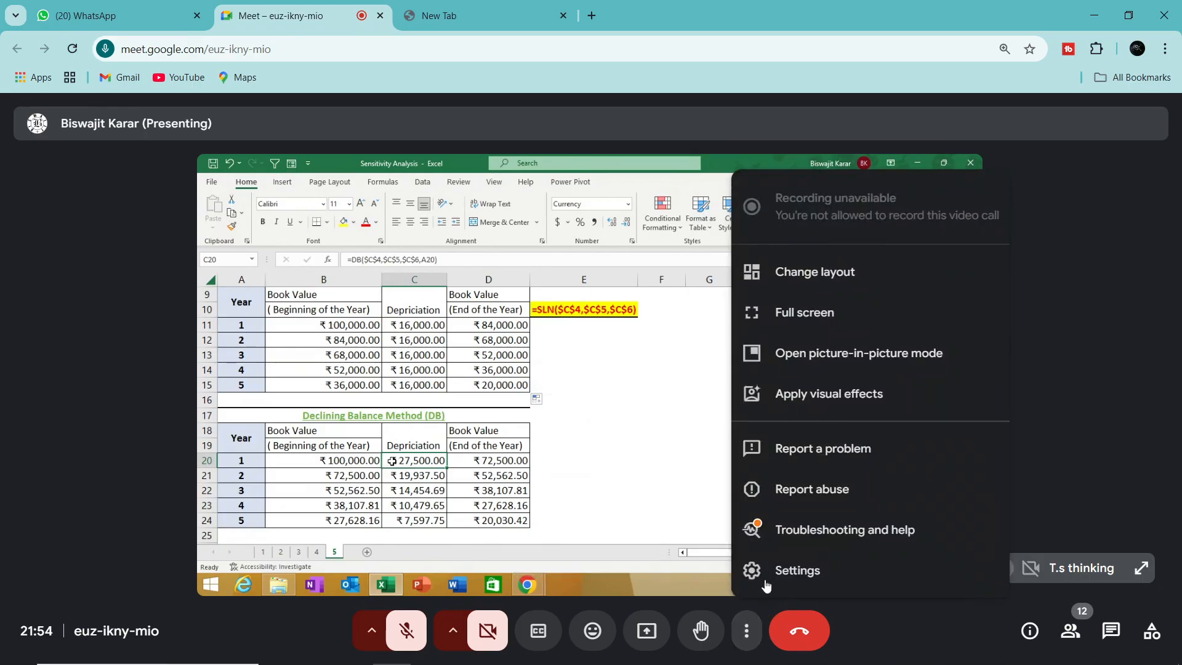
{"action": "left_click", "coordinate": [793, 317]}
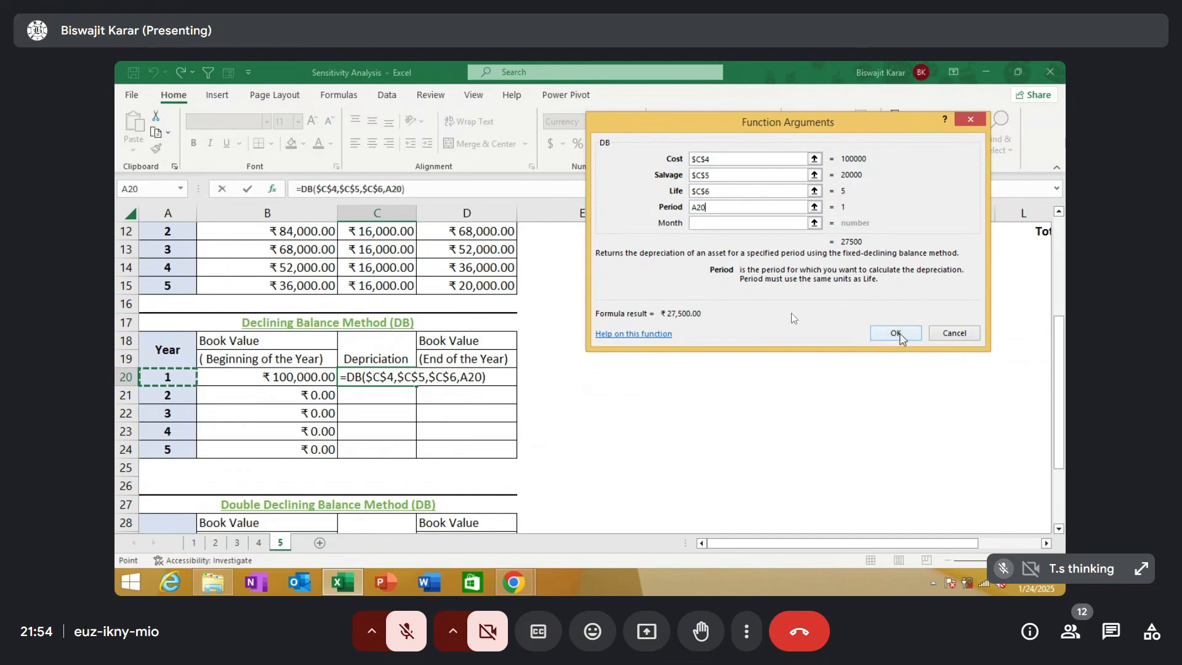
Confirm the year 1 DB depreciation formula in C20 and calculate the end-of-year book value in D20 as =B20-C20
{"action": "left_click", "coordinate": [898, 334]}
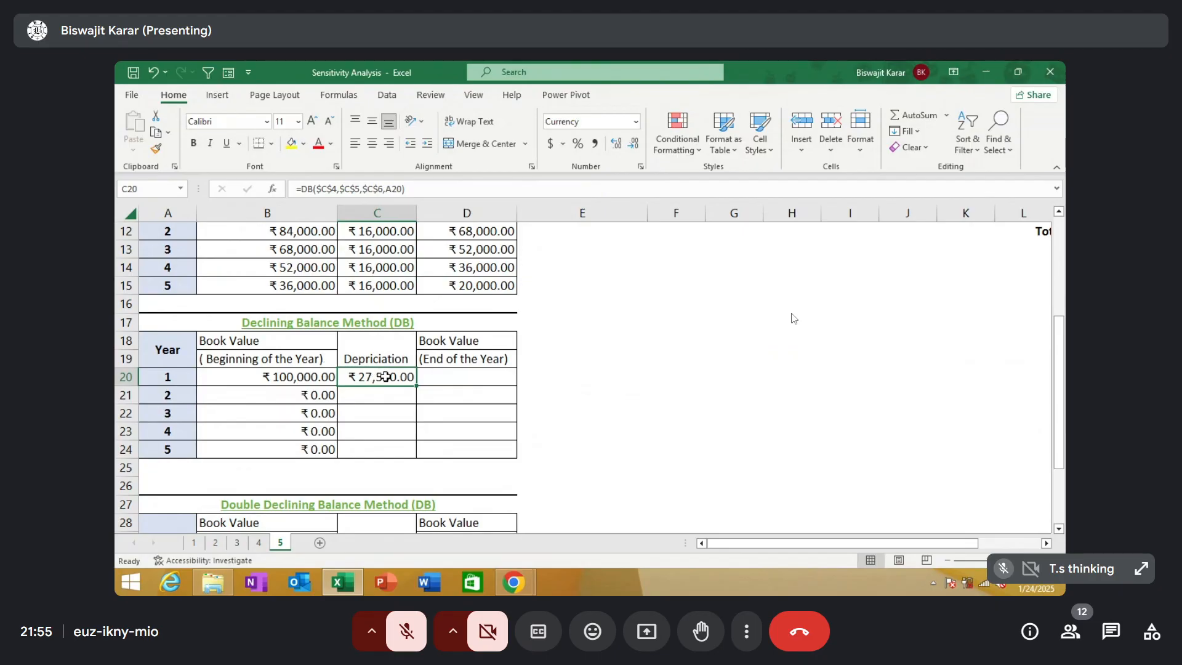
{"action": "left_click", "coordinate": [450, 378]}
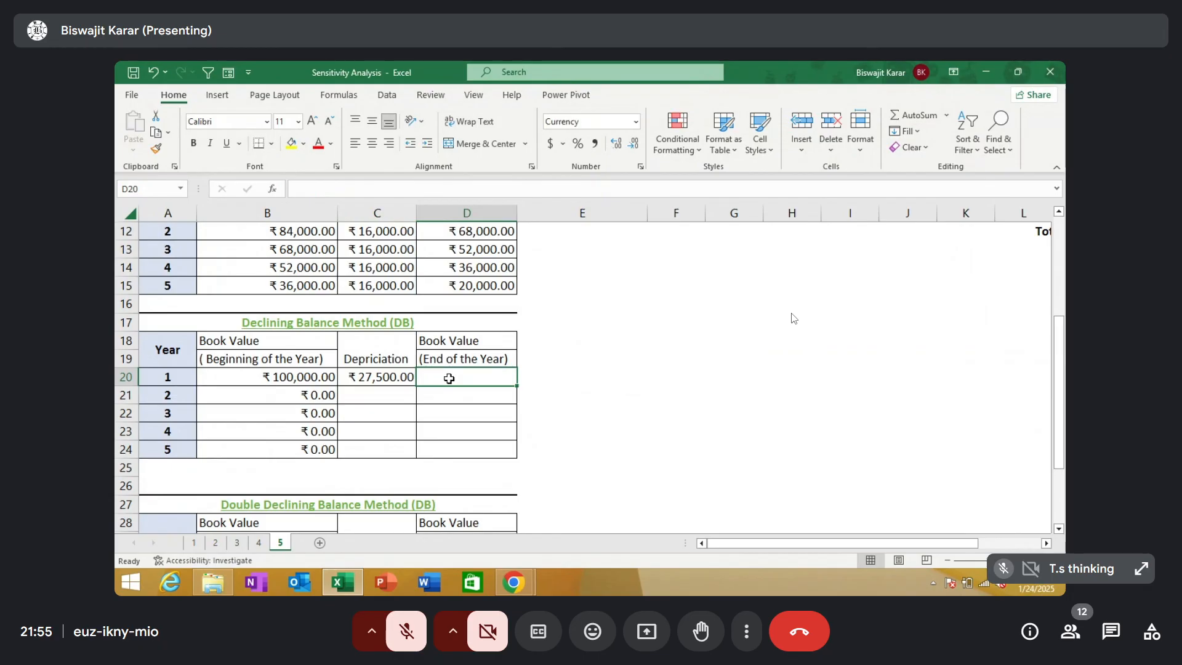
{"action": "type", "text": "="}
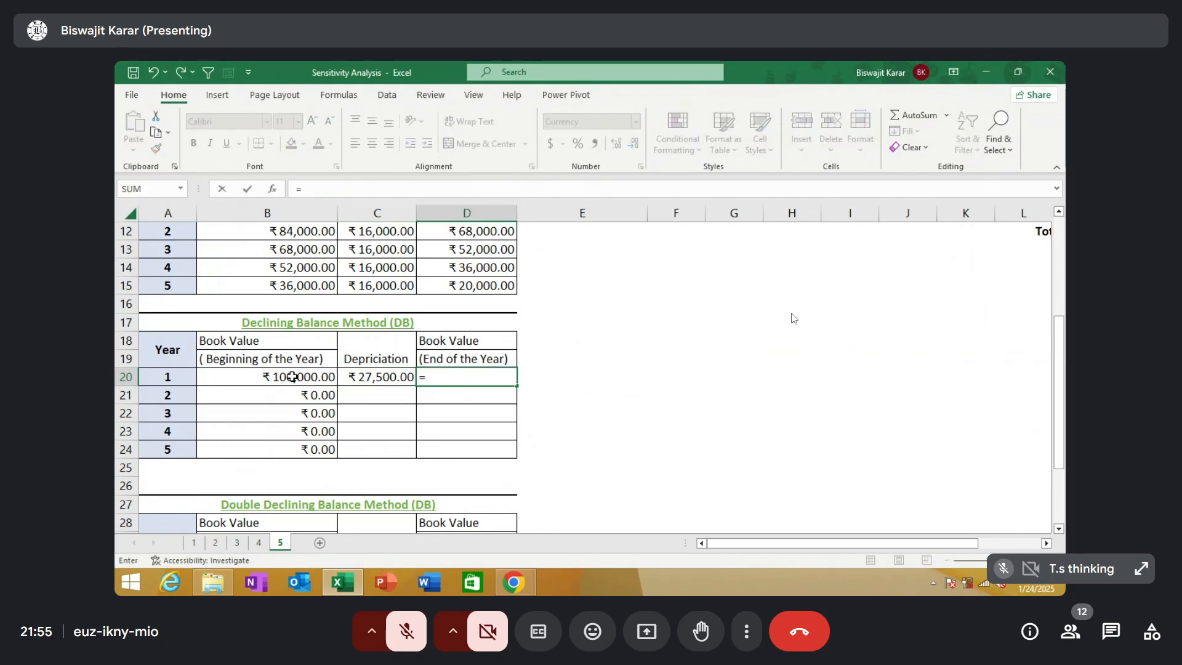
{"action": "left_click", "coordinate": [291, 377]}
{"action": "type", "text": "-"}
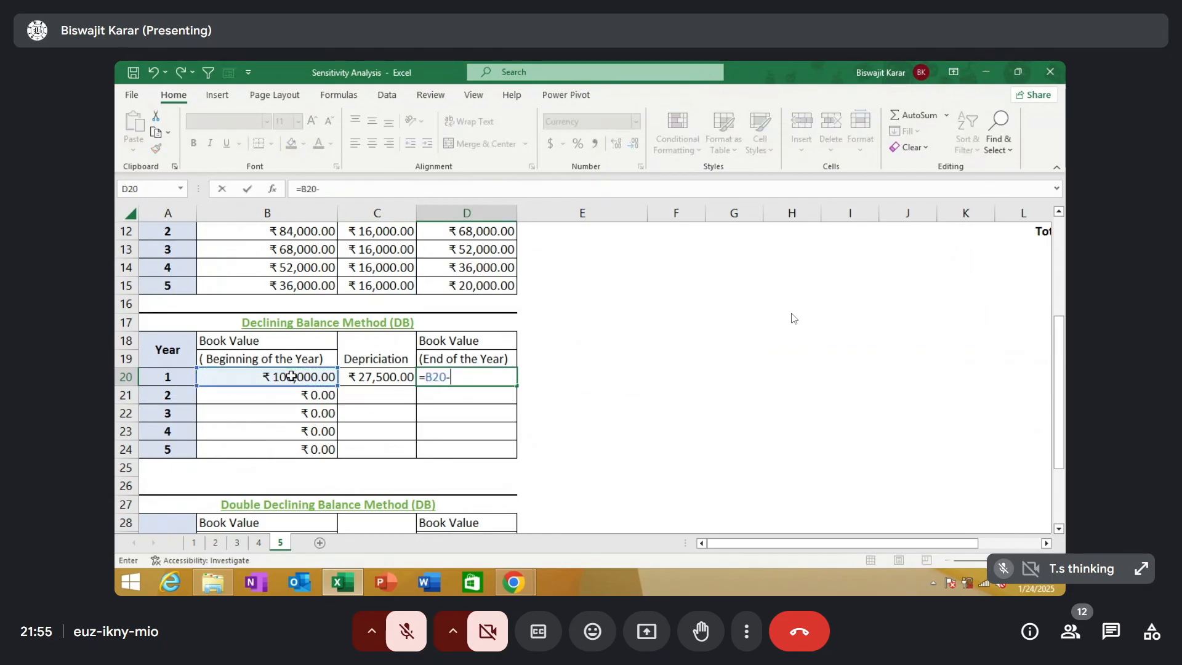
{"action": "left_click", "coordinate": [359, 377]}
{"action": "key", "text": "Return"}
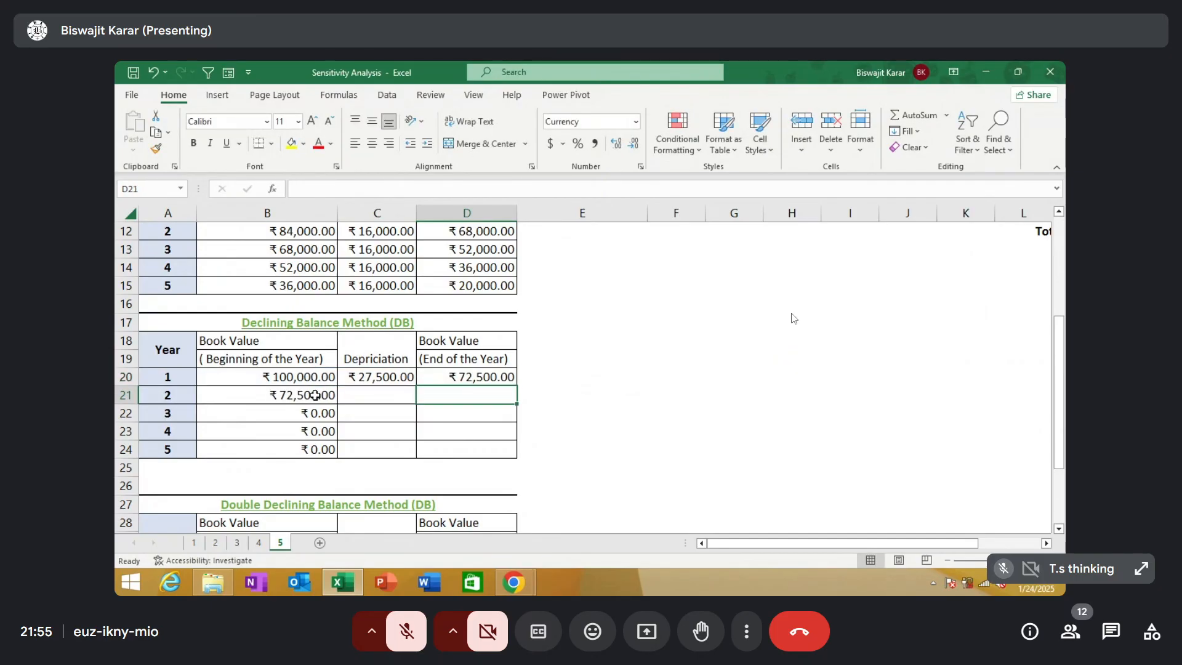
Copy the year 1 depreciation and end-of-year book value formulas down to year 2 of the Declining Balance table
{"action": "left_click", "coordinate": [315, 395]}
{"action": "left_click", "coordinate": [351, 378]}
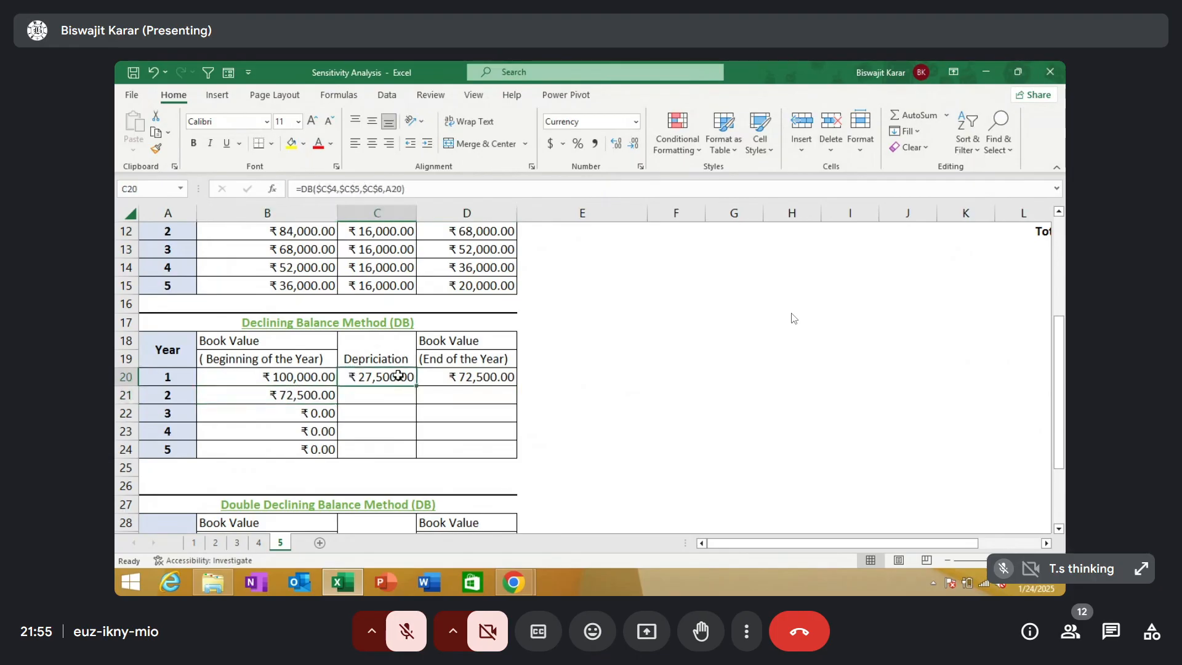
{"action": "left_click_drag", "start_coordinate": [417, 387], "coordinate": [410, 403]}
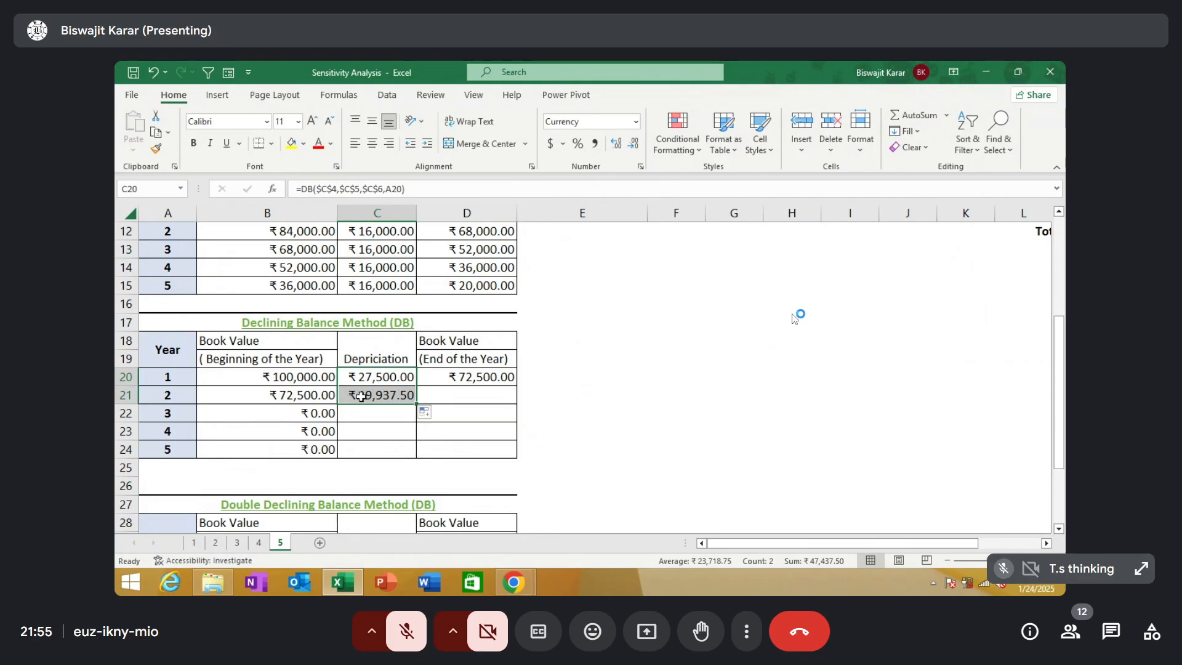
{"action": "left_click", "coordinate": [320, 398]}
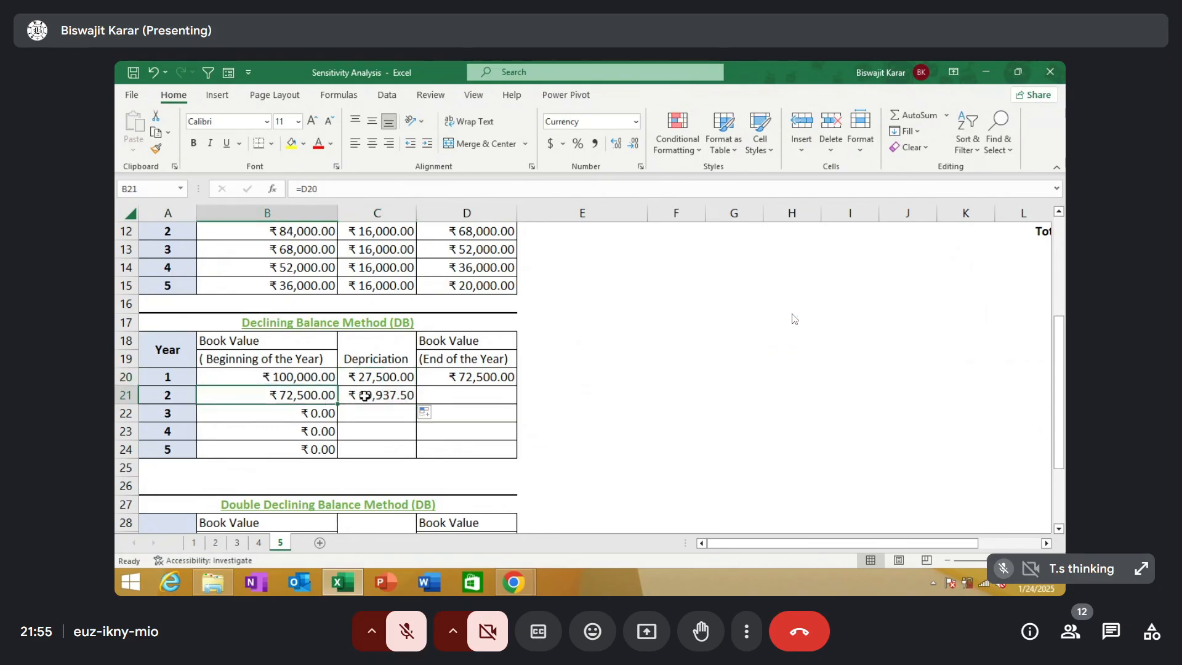
{"action": "left_click", "coordinate": [364, 396]}
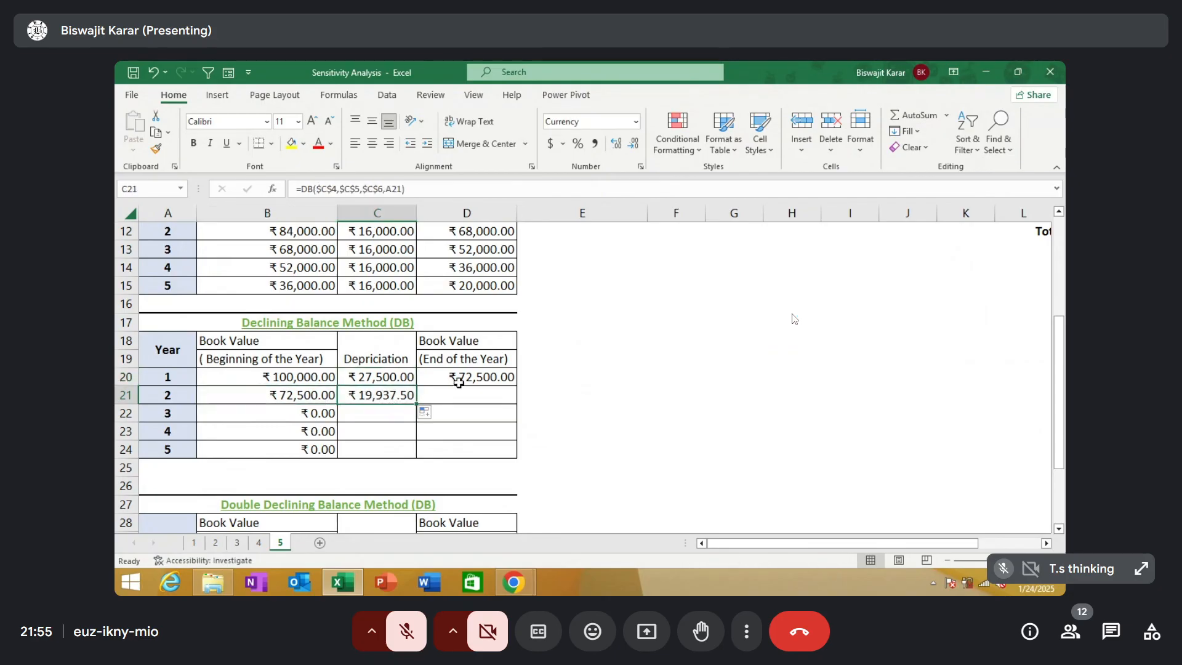
{"action": "left_click", "coordinate": [464, 377]}
{"action": "left_click_drag", "start_coordinate": [516, 386], "coordinate": [495, 411]}
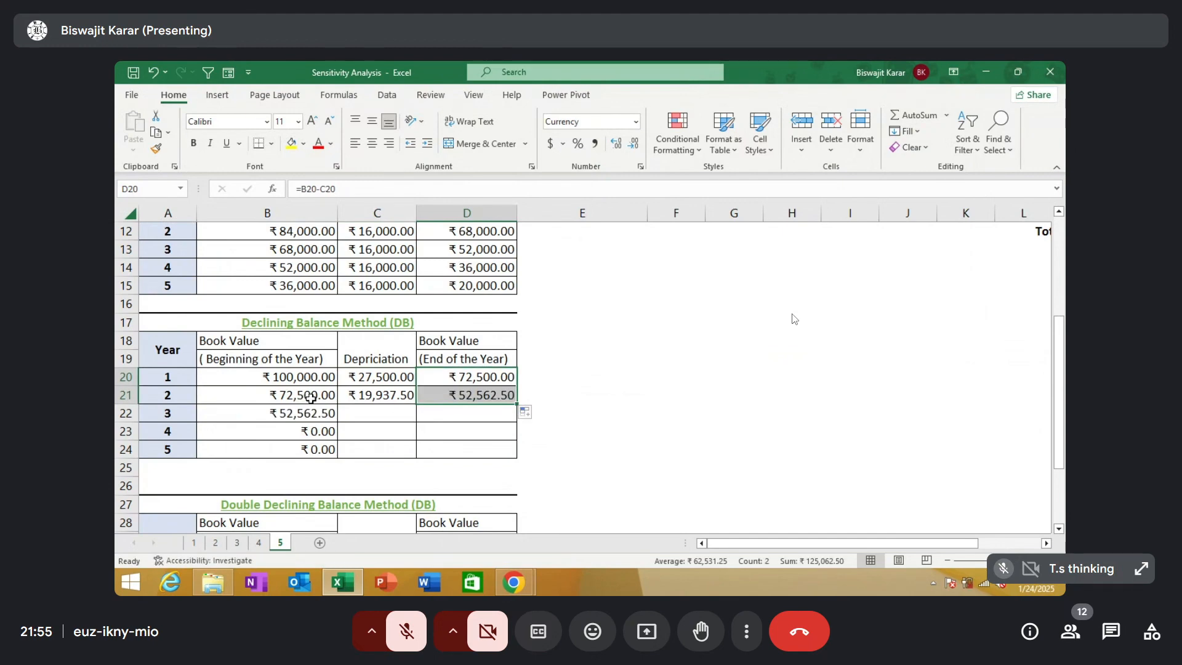
Extend the year 2 depreciation and end-of-year book value formulas to year 3 in the Declining Balance table
{"action": "left_click", "coordinate": [468, 397]}
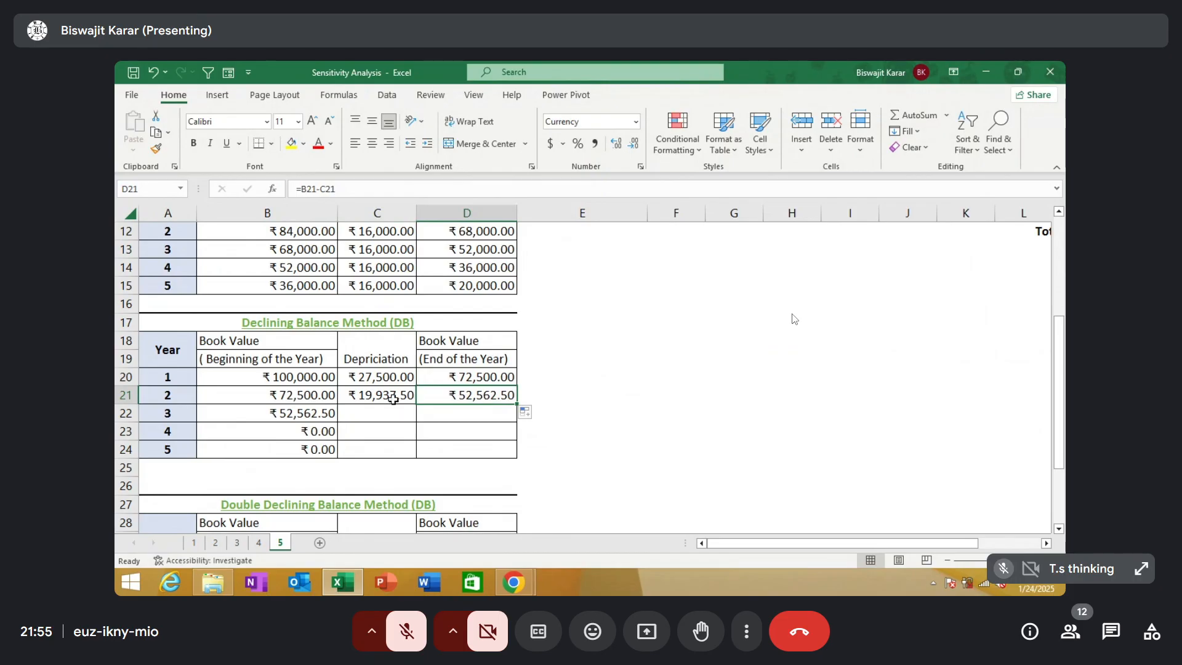
{"action": "left_click", "coordinate": [400, 397]}
{"action": "left_click_drag", "start_coordinate": [416, 404], "coordinate": [414, 421]}
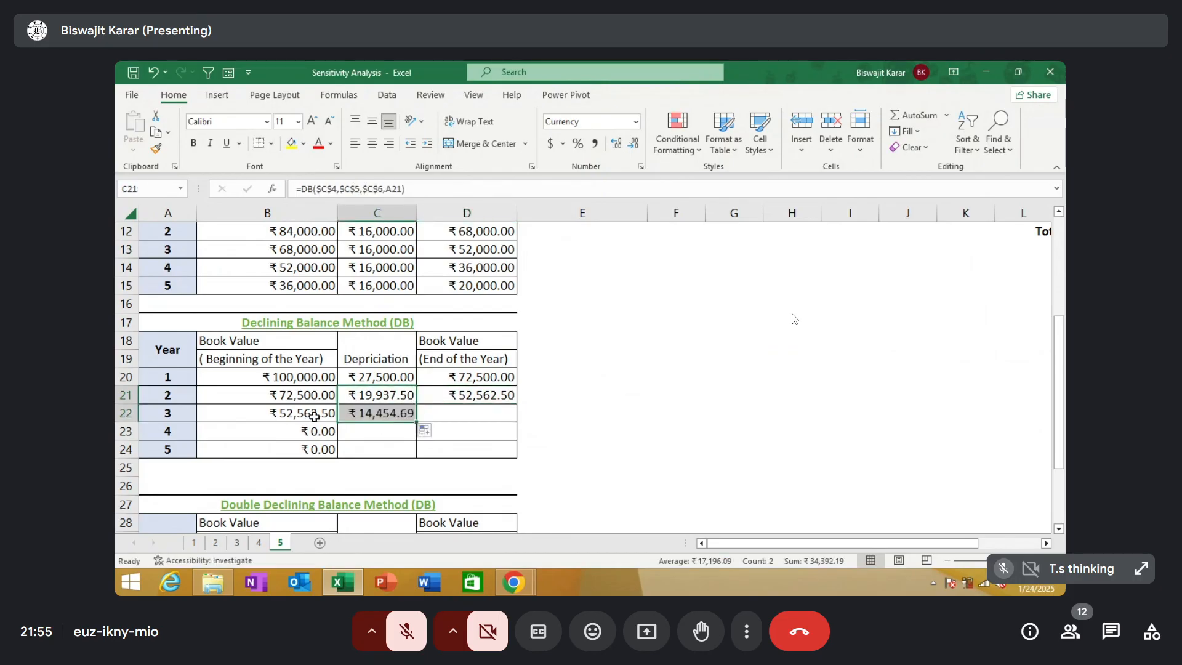
{"action": "left_click", "coordinate": [458, 397]}
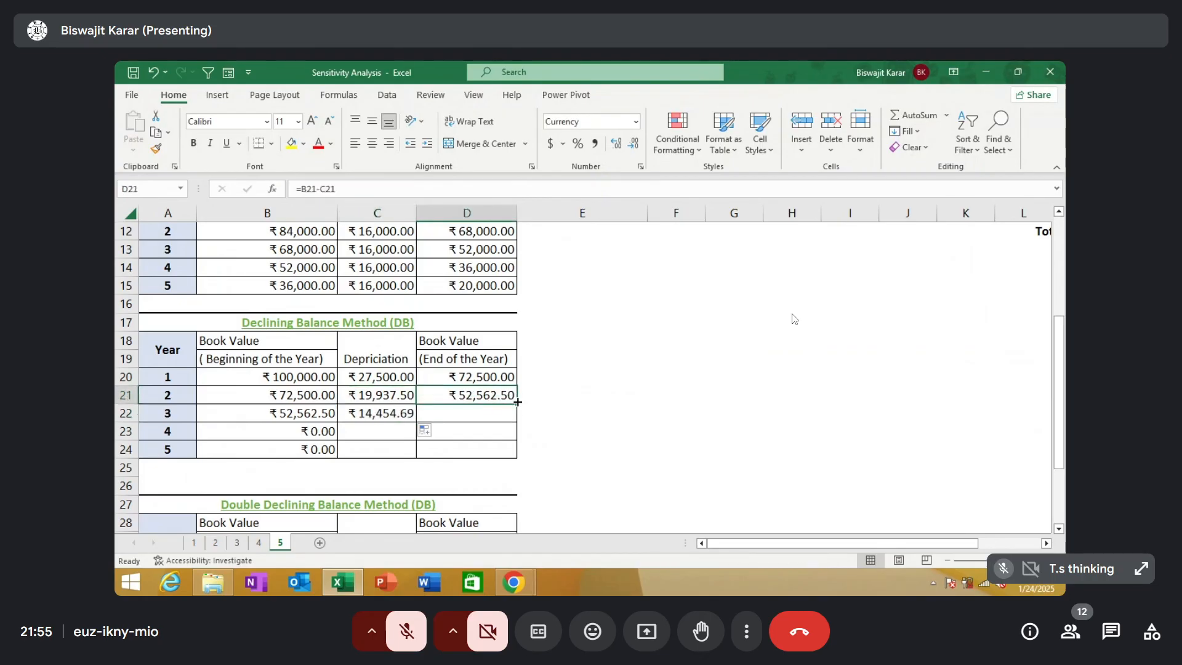
{"action": "left_click_drag", "start_coordinate": [516, 403], "coordinate": [518, 421]}
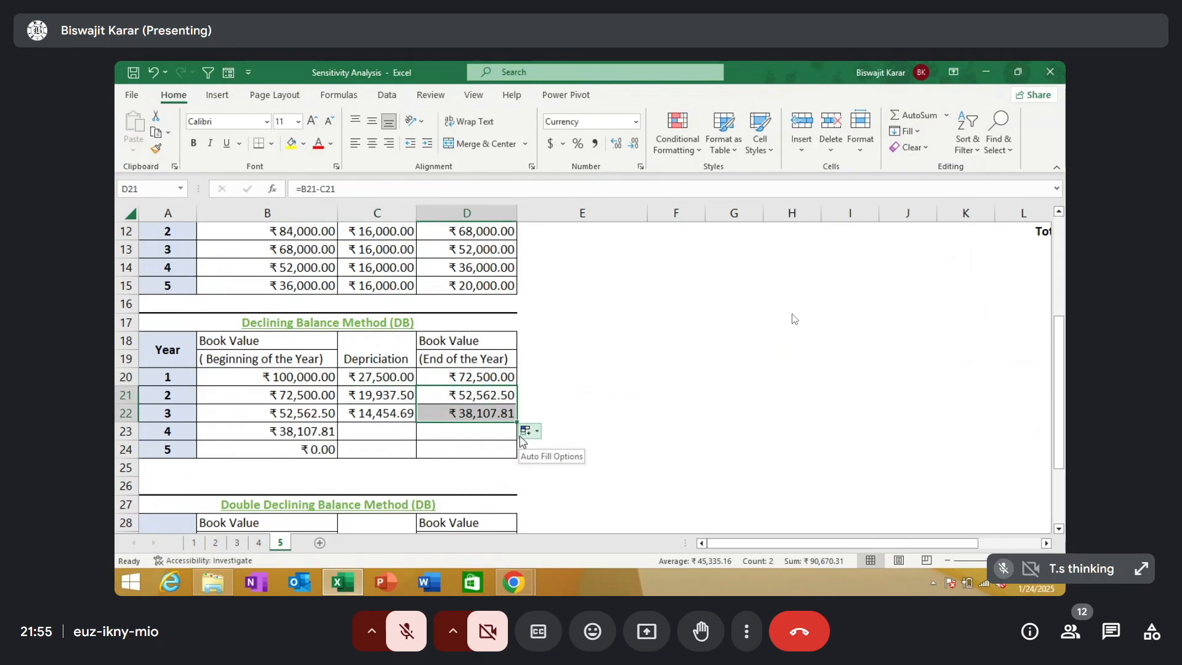
Fill the year 3 depreciation and end-of-year book value formulas down through years 4 and 5 of the Declining Balance table
{"action": "left_click", "coordinate": [393, 419]}
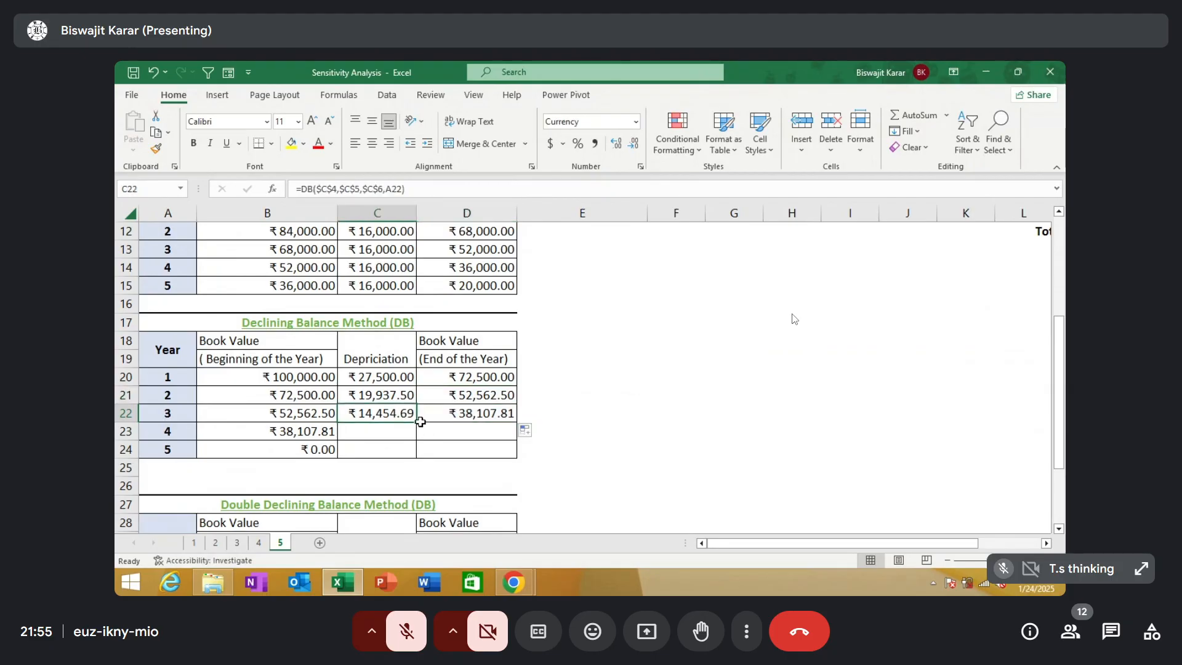
{"action": "left_click_drag", "start_coordinate": [414, 420], "coordinate": [417, 456]}
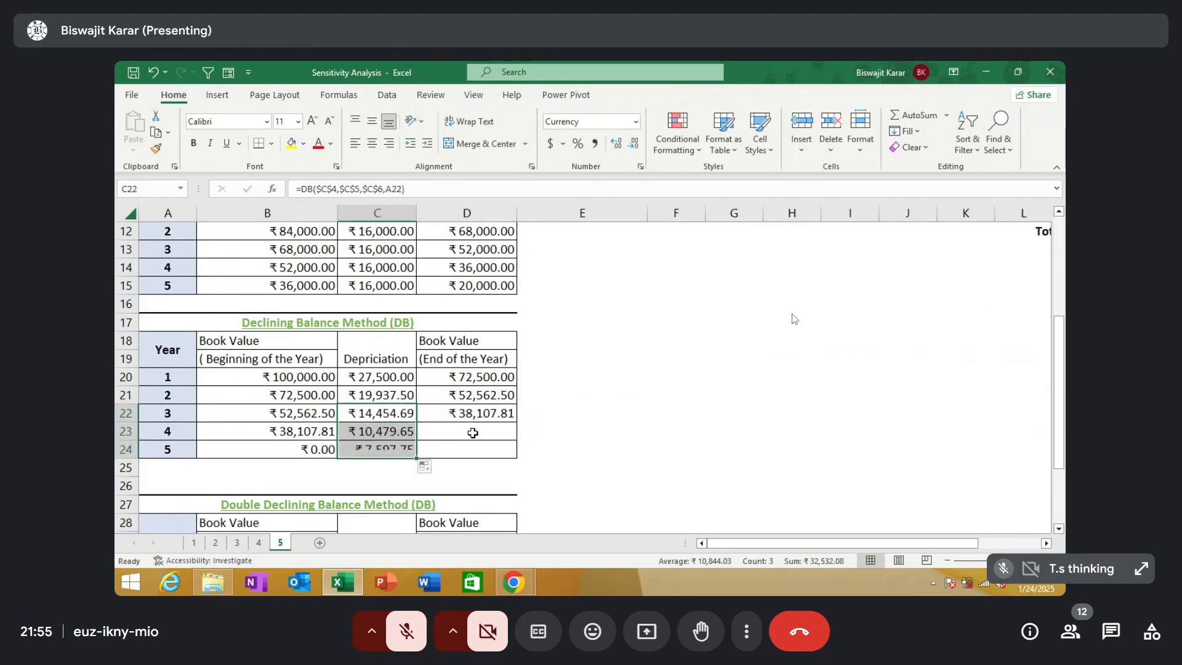
{"action": "left_click", "coordinate": [480, 415]}
{"action": "left_click_drag", "start_coordinate": [517, 422], "coordinate": [511, 452]}
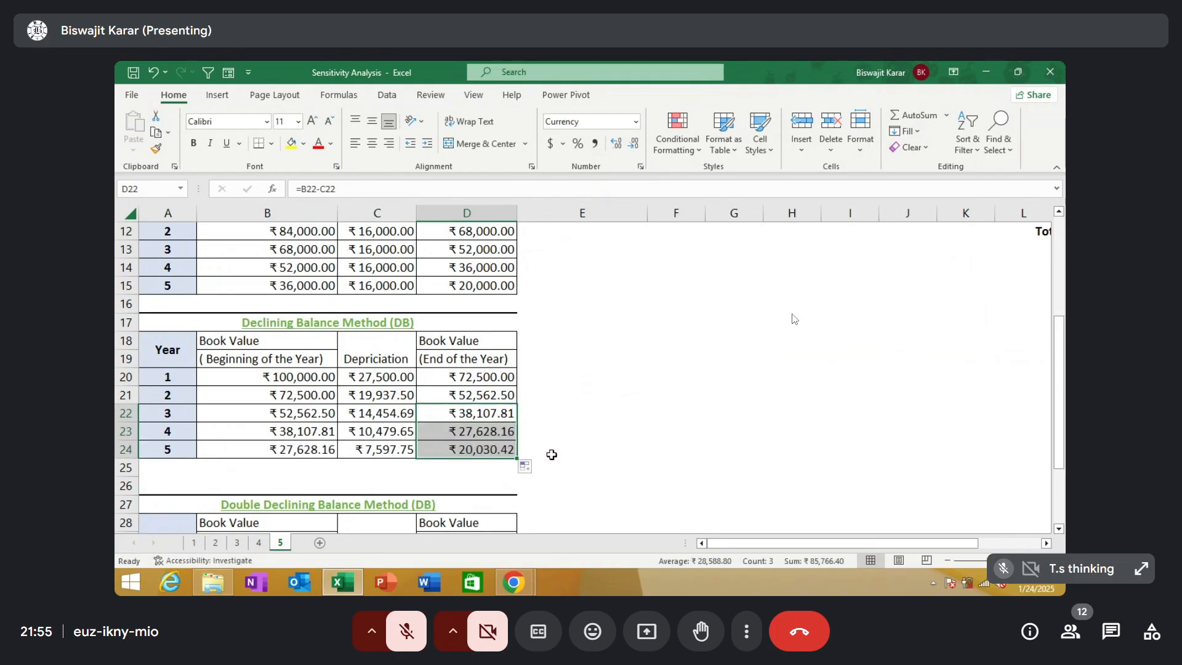
Compare the Declining Balance table's final book value with the yearly depreciation and book values in the Straight Line table
{"action": "left_click", "coordinate": [494, 450]}
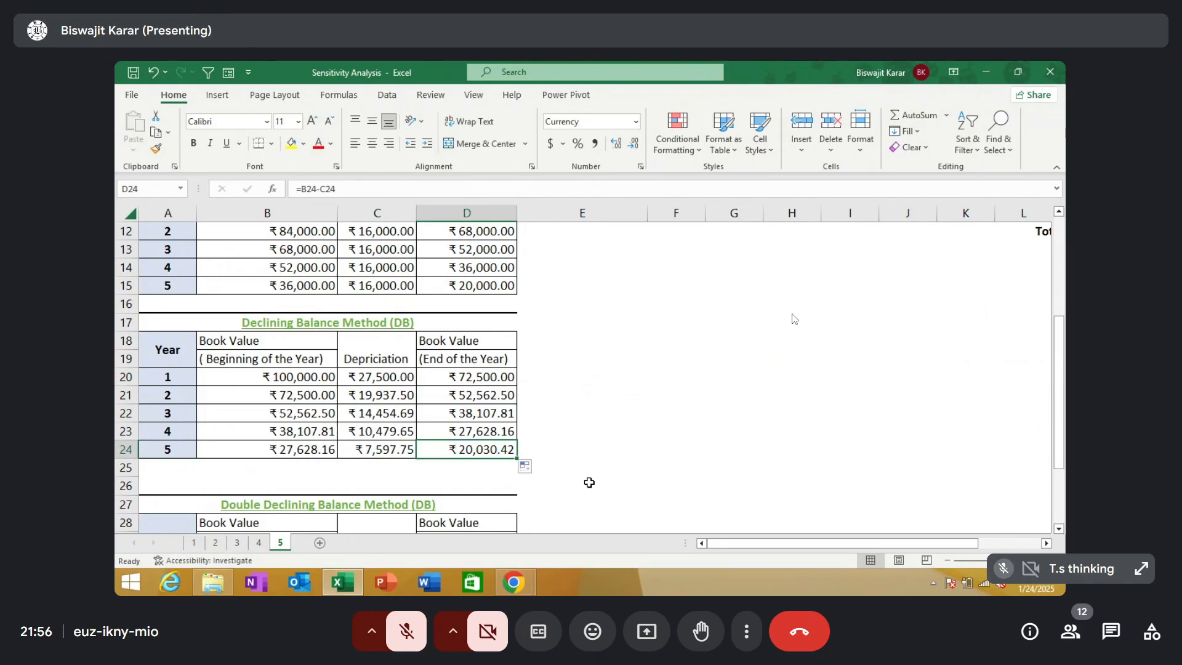
{"action": "left_click_drag", "start_coordinate": [1059, 414], "coordinate": [1063, 359]}
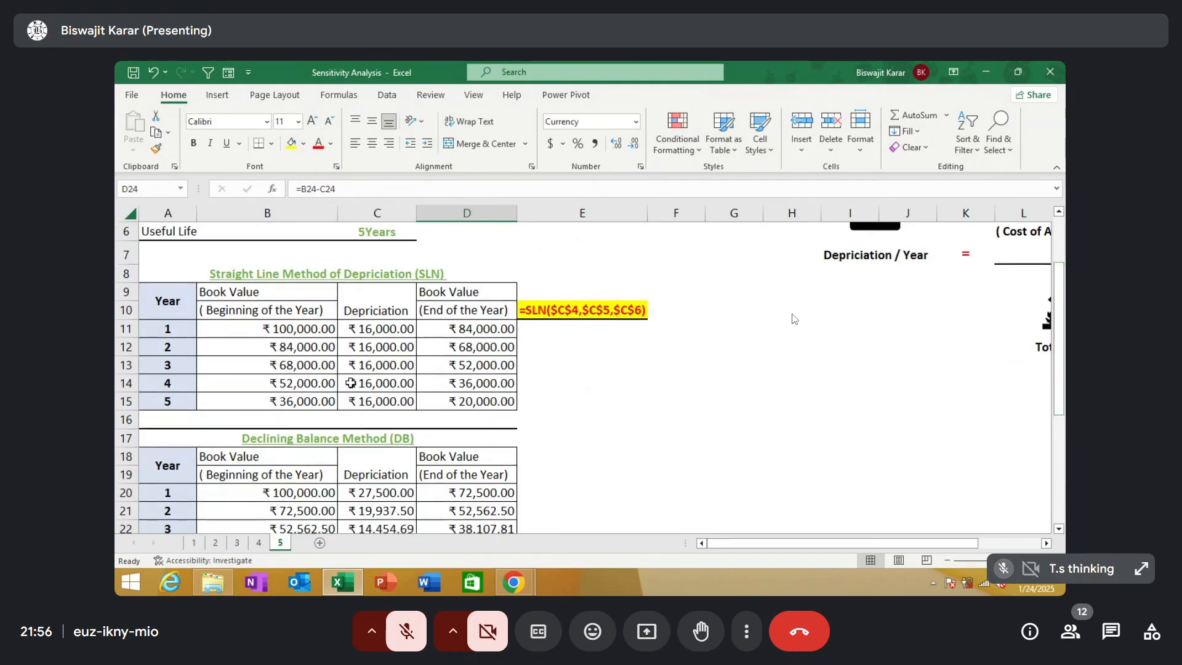
{"action": "left_click", "coordinate": [479, 401]}
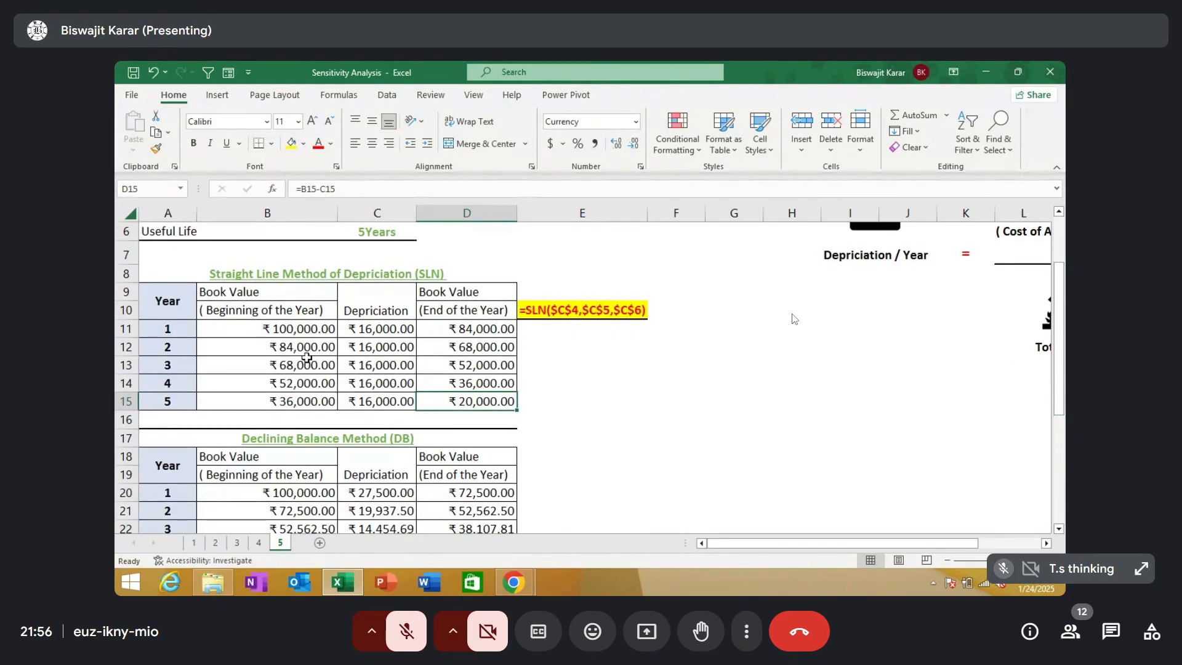
{"action": "left_click", "coordinate": [283, 330]}
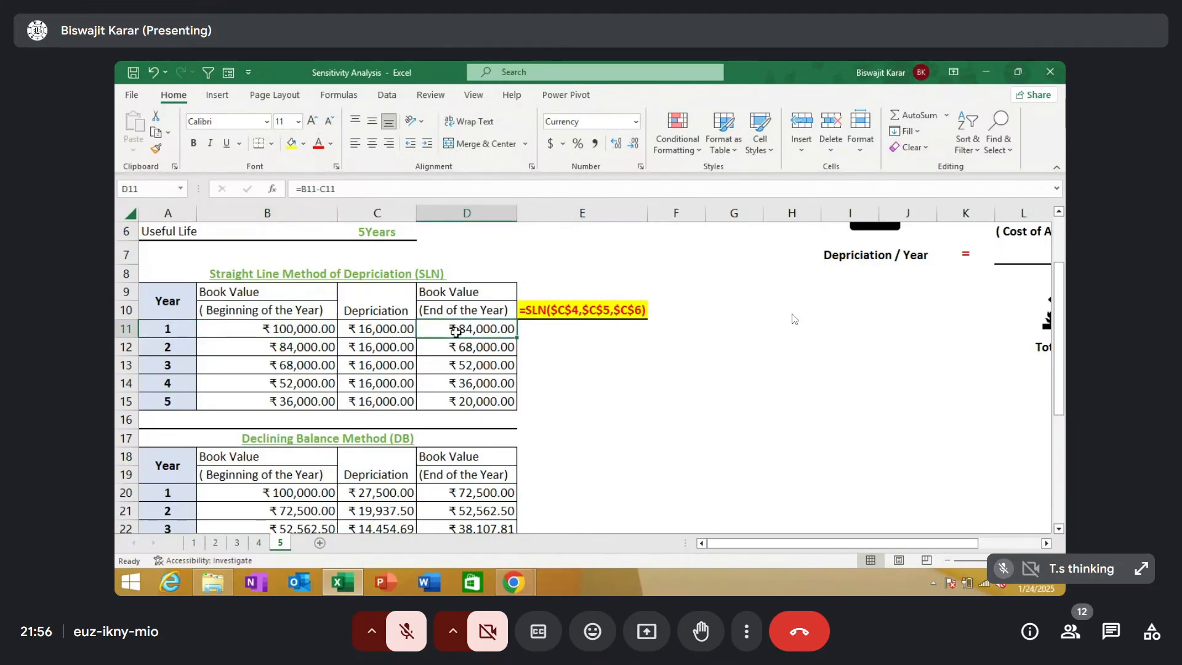
{"action": "left_click", "coordinate": [357, 347]}
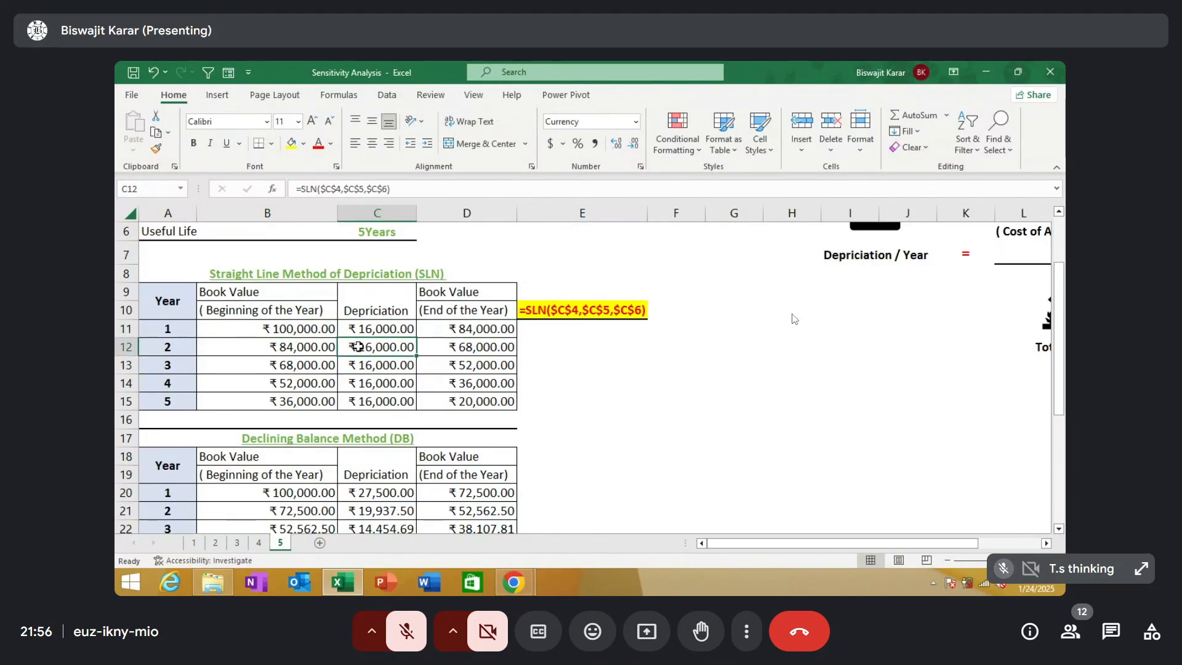
{"action": "left_click", "coordinate": [456, 341]}
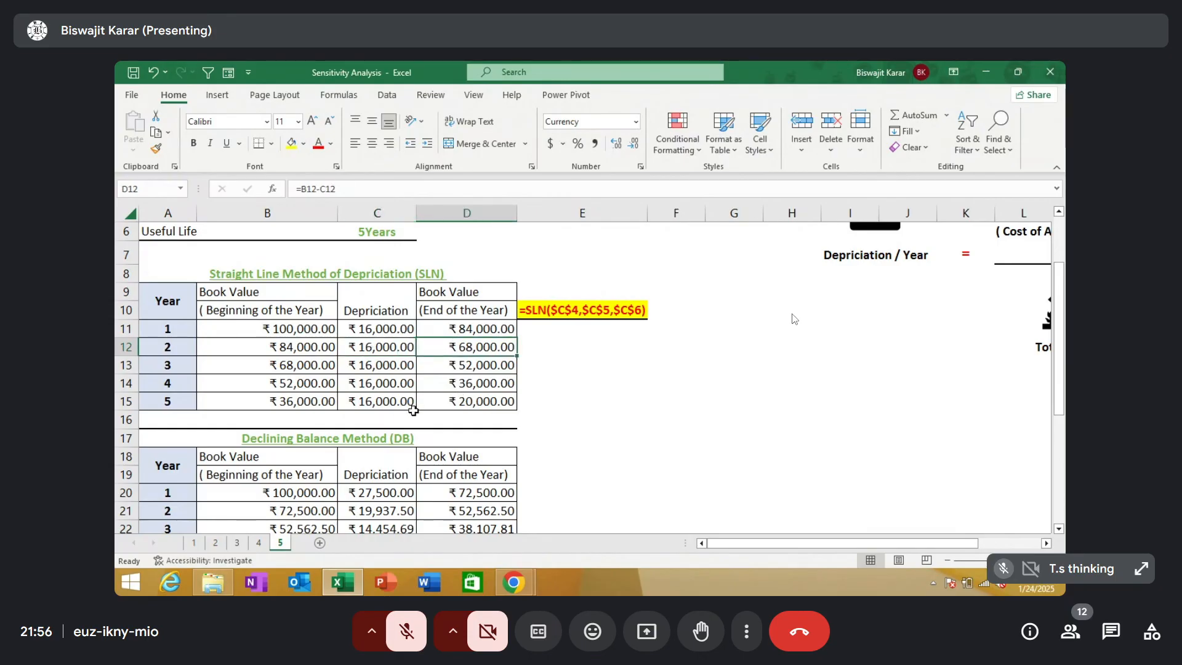
{"action": "left_click", "coordinate": [447, 403]}
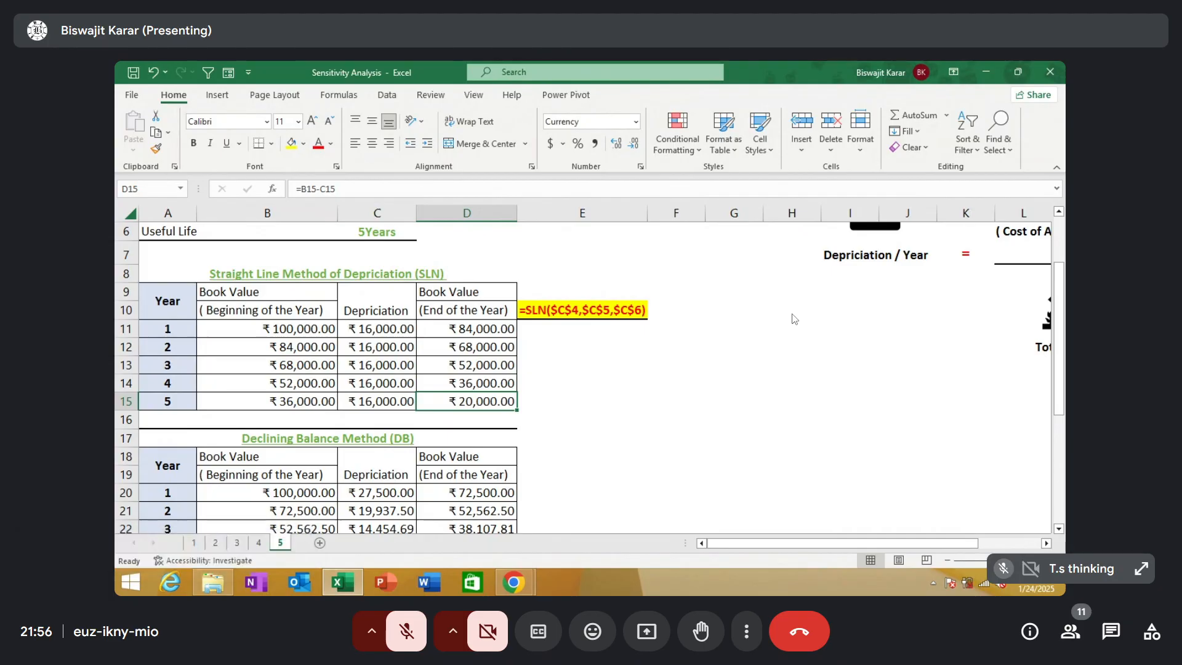
{"action": "left_click", "coordinate": [168, 499]}
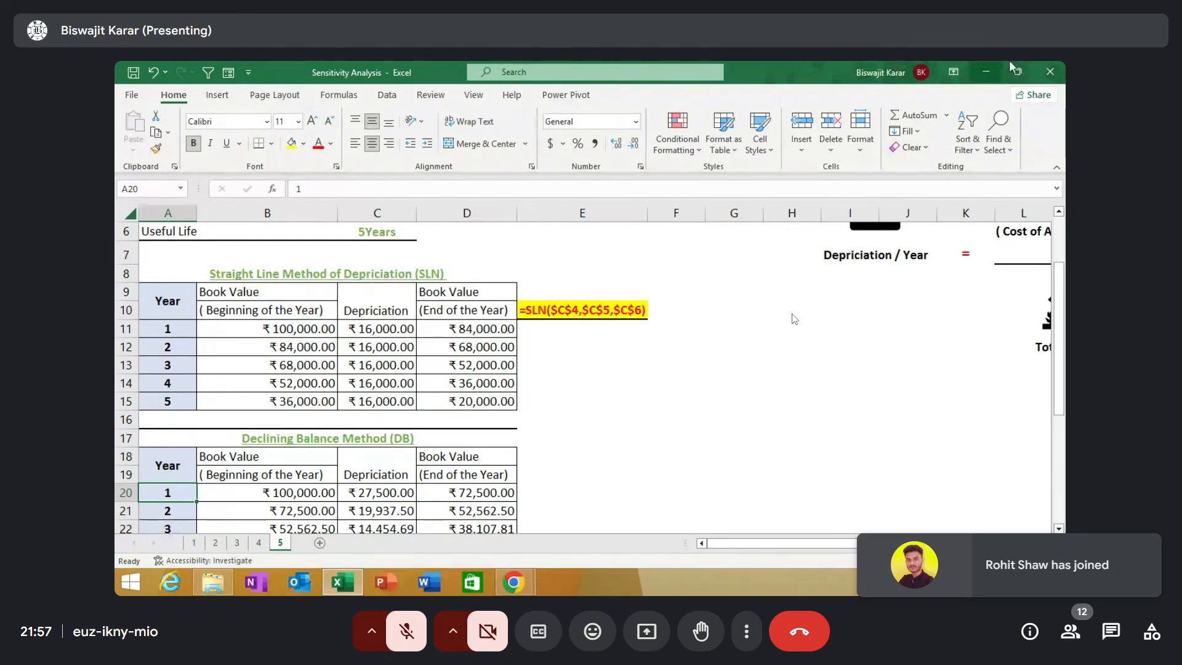
Close the Sensitivity Analysis workbook without saving its changes
{"action": "mouse_move", "coordinate": [1063, 62]}
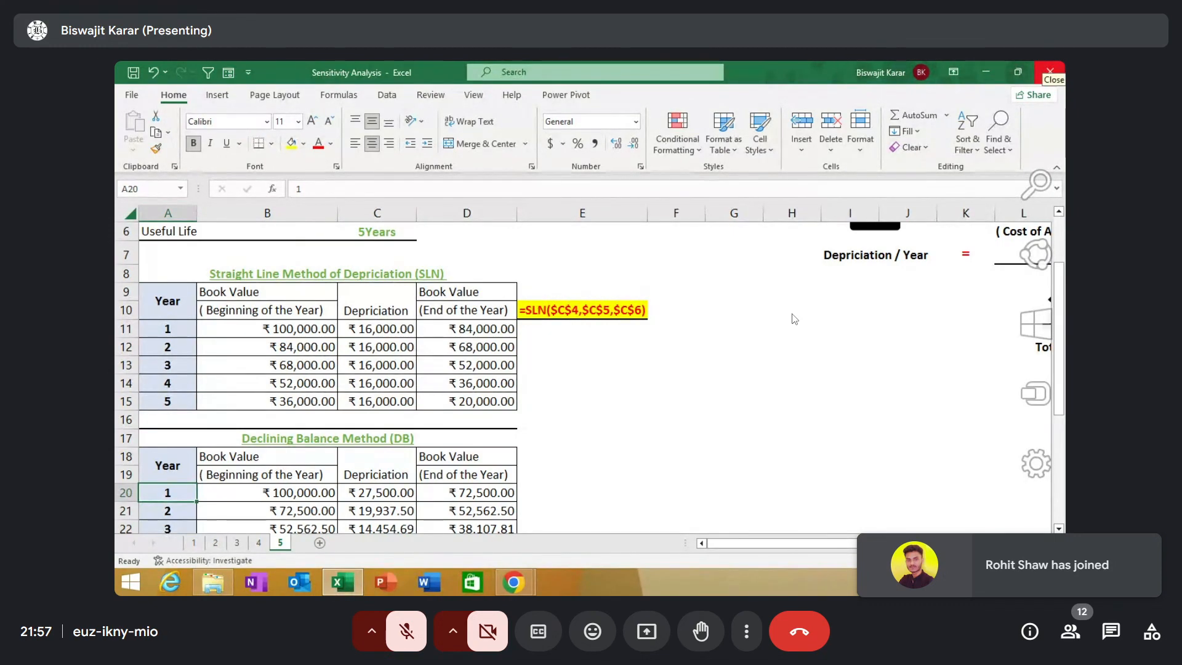
{"action": "left_click", "coordinate": [1049, 71]}
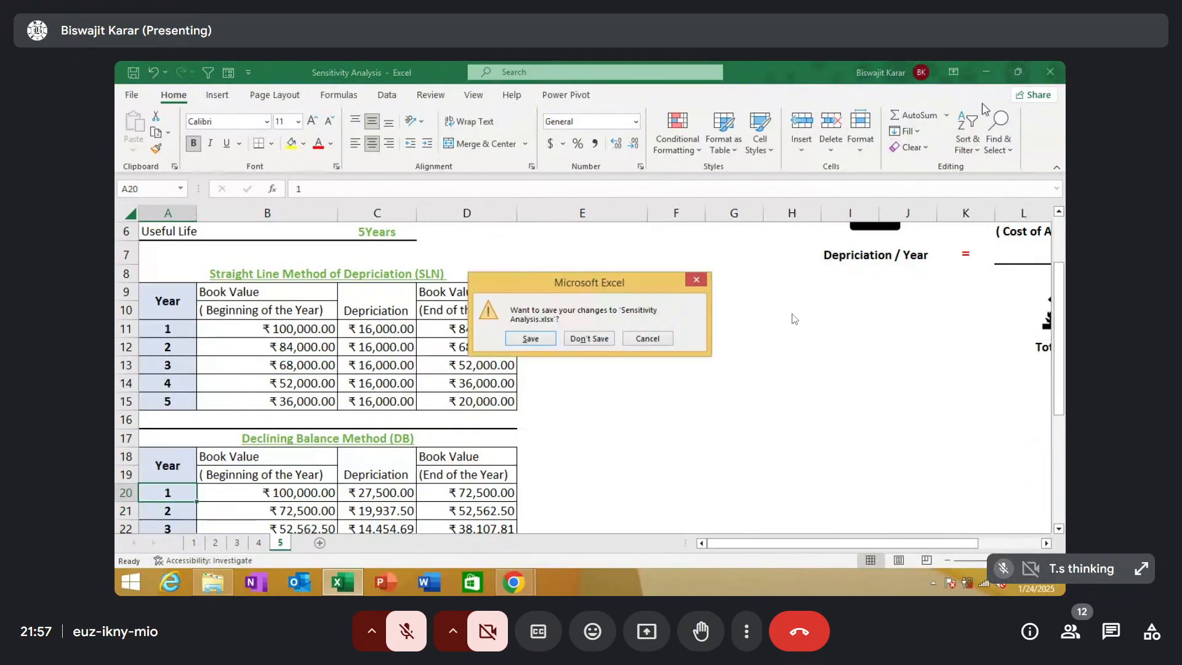
{"action": "left_click", "coordinate": [593, 339]}
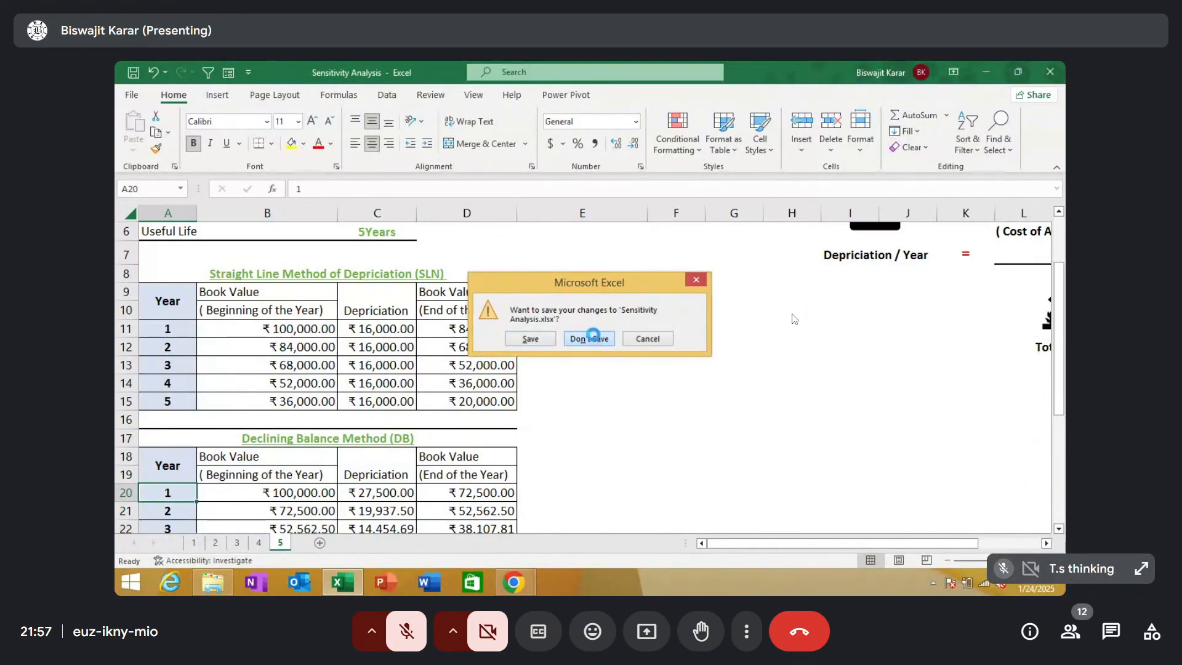
Reopen the Sensitivity Analysis workbook from the Excel Training Tools folder and show the depreciation tables on sheet 5
{"action": "left_click", "coordinate": [212, 582]}
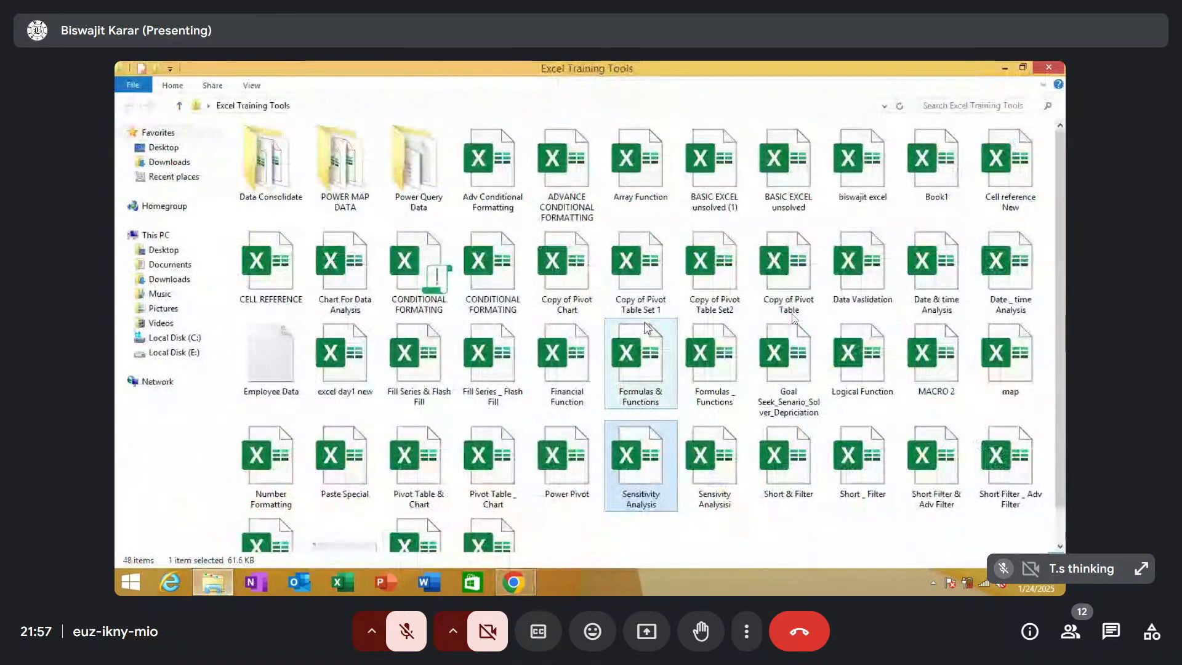
{"action": "double_click", "coordinate": [625, 477]}
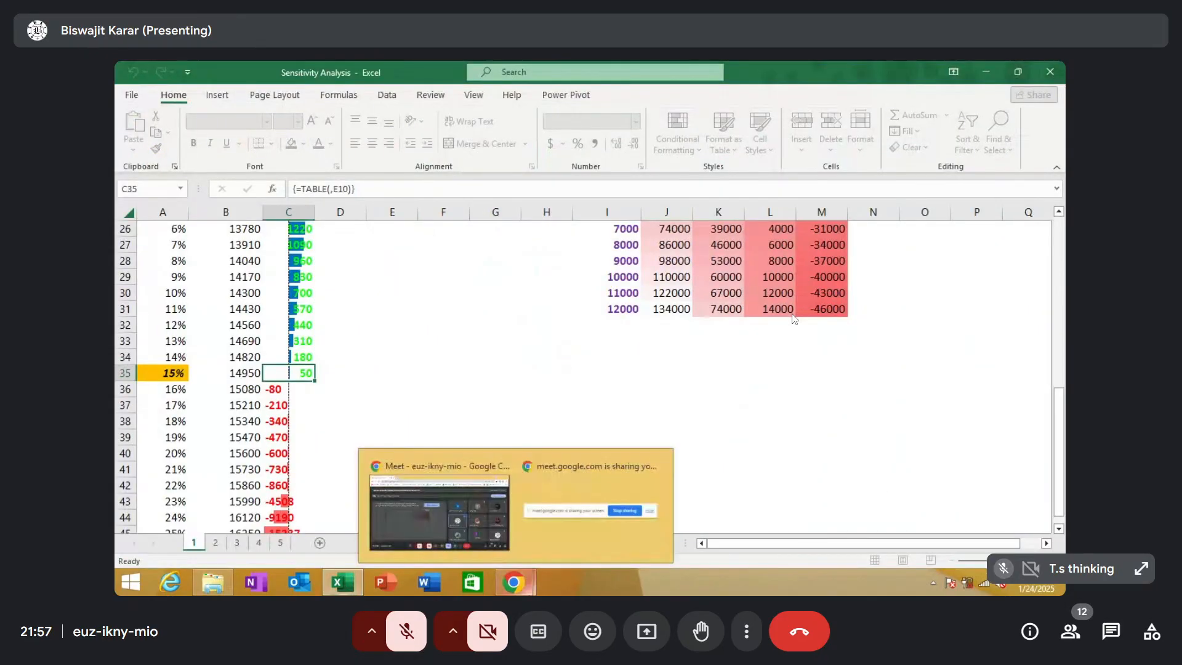
{"action": "left_click", "coordinate": [538, 356]}
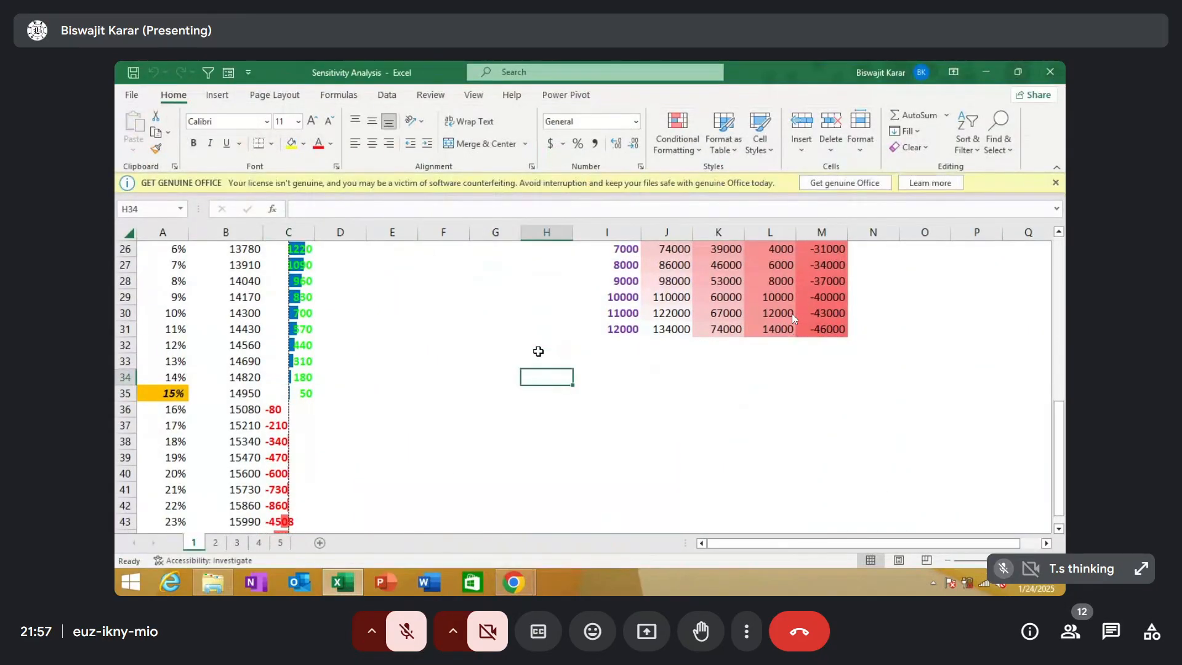
{"action": "left_click", "coordinate": [280, 542]}
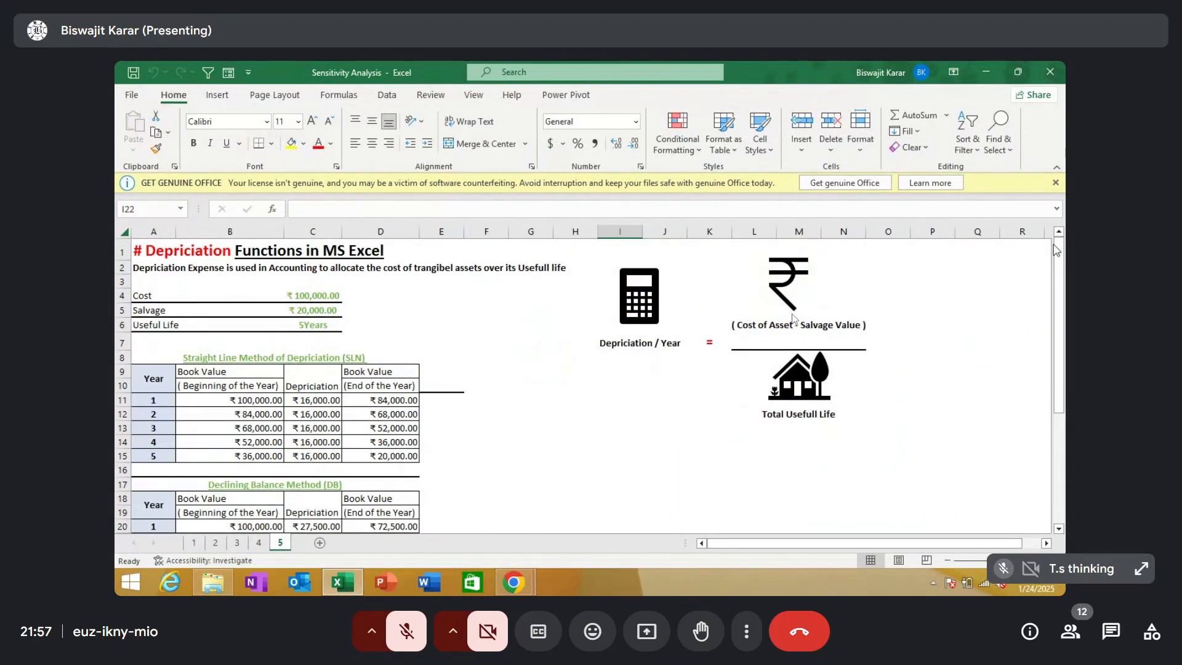
{"action": "scroll", "coordinate": [565, 384], "scroll_direction": "down", "scroll_amount": 1}
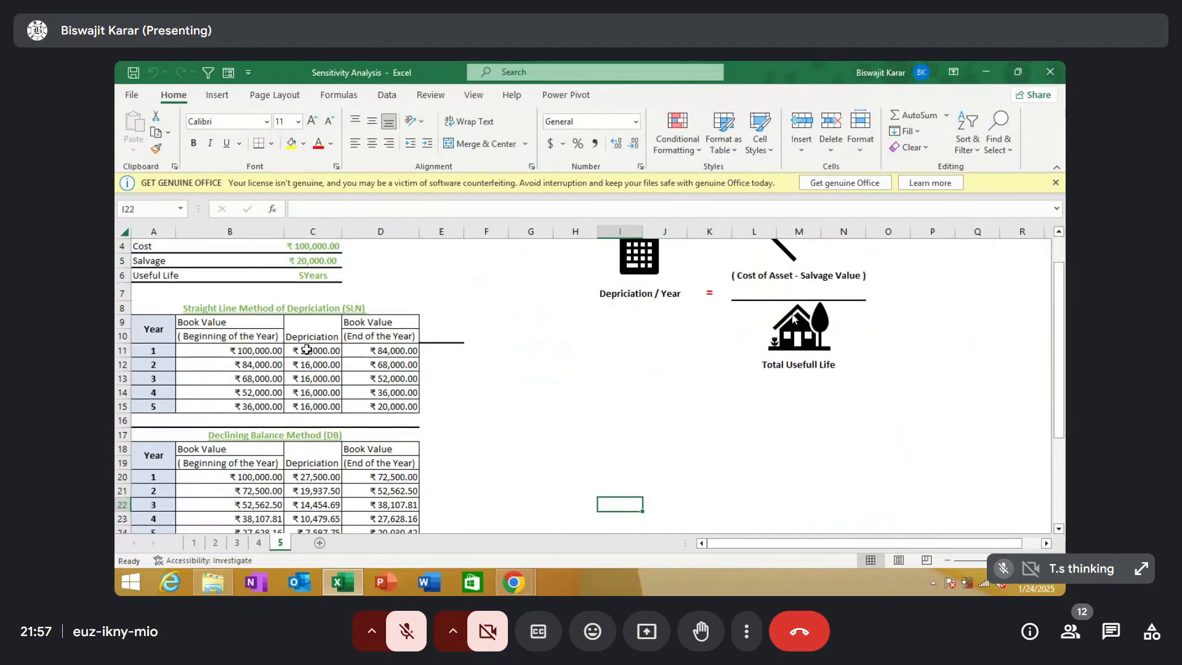
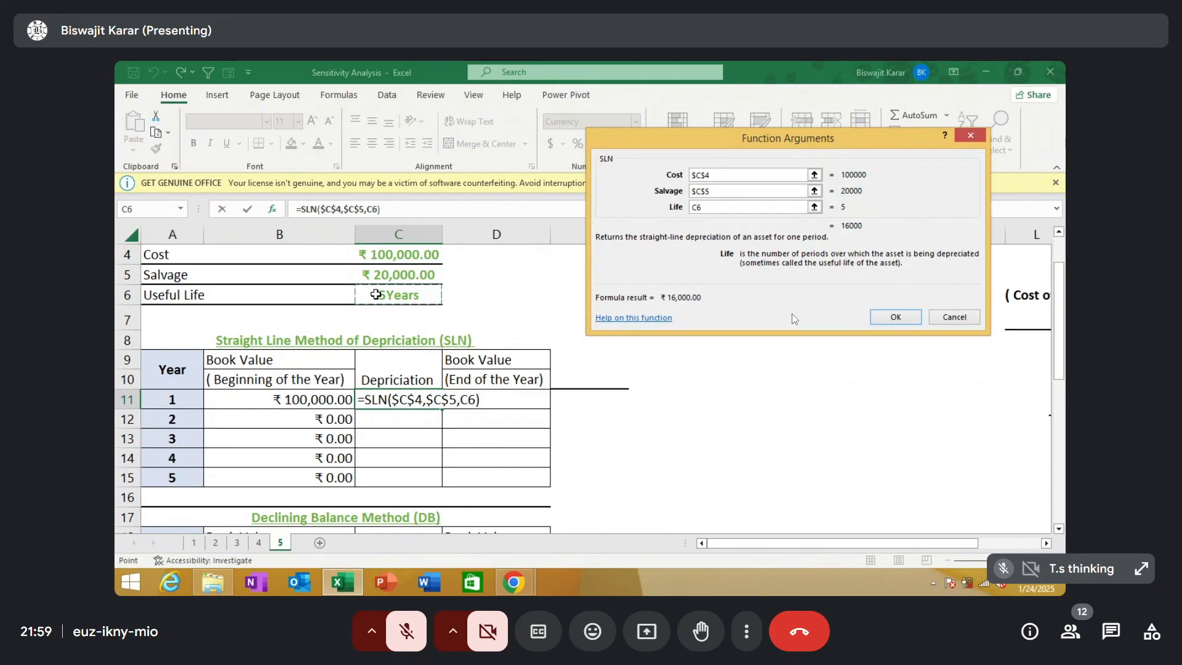
Finish the year 1 SLN depreciation formula with life locked as $C$6, and calculate its end-of-year book value as B11-C11
{"action": "key", "text": "F4"}
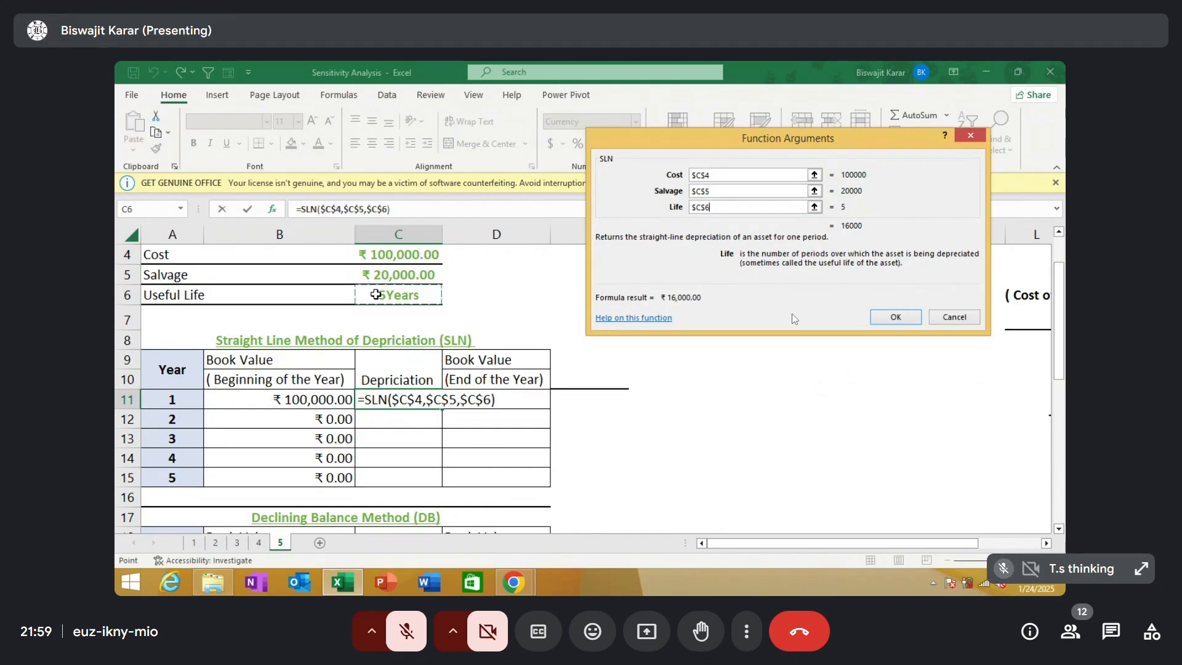
{"action": "left_click", "coordinate": [895, 318]}
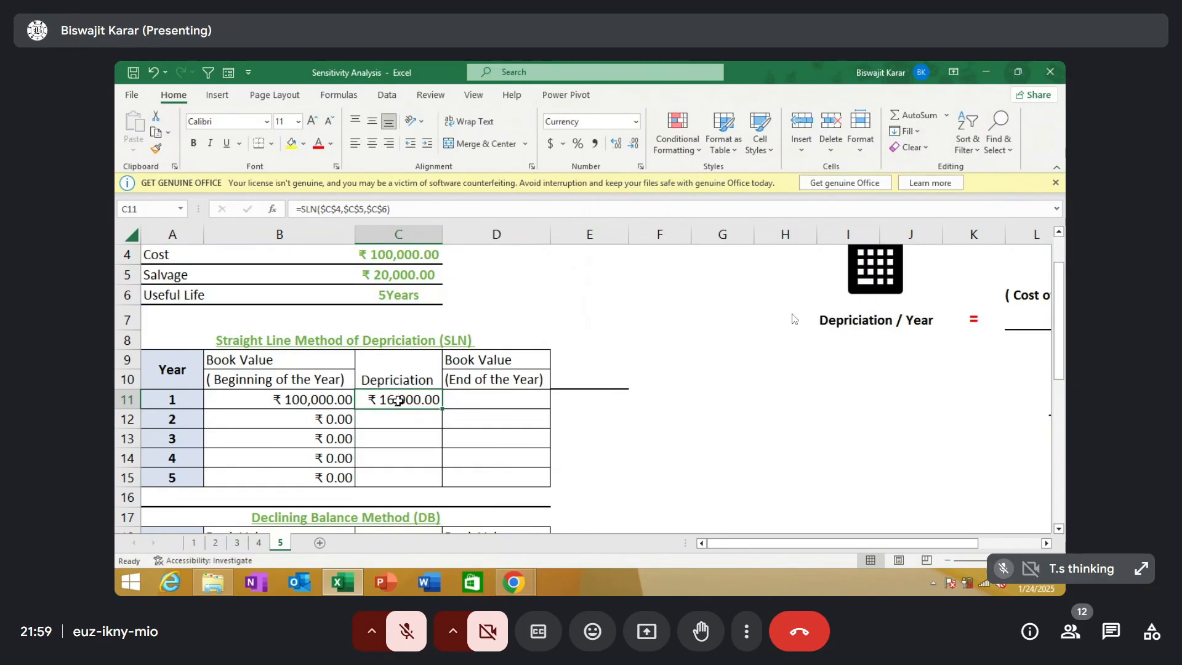
{"action": "left_click", "coordinate": [493, 398]}
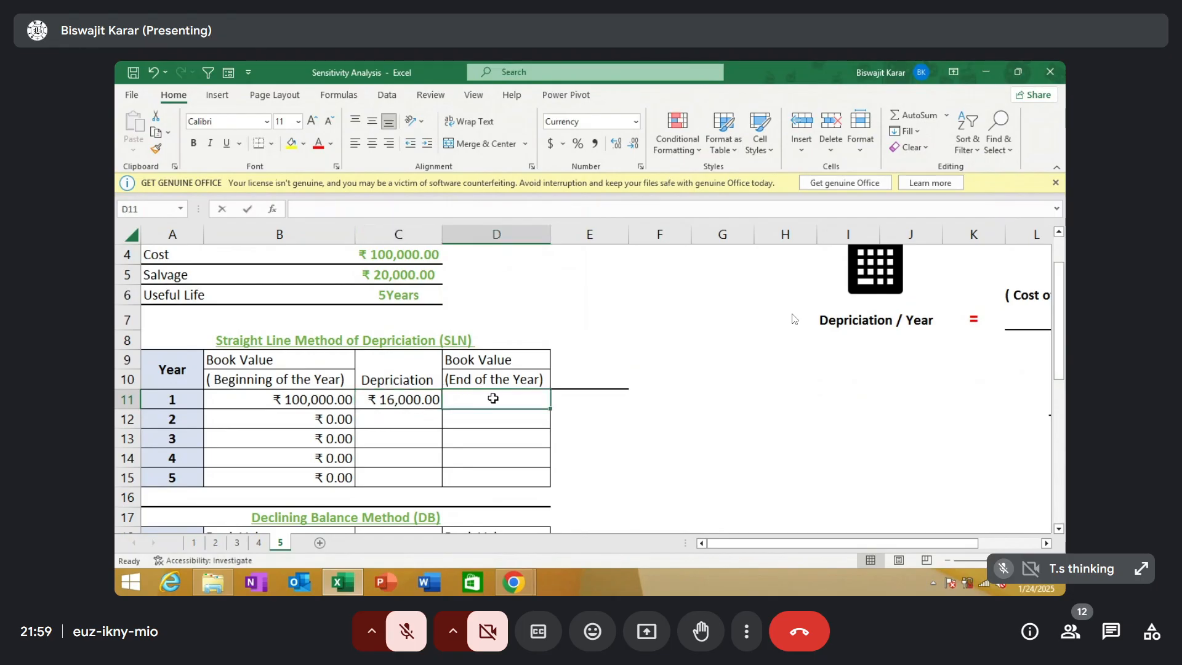
{"action": "type", "text": "="}
{"action": "left_click", "coordinate": [322, 398]}
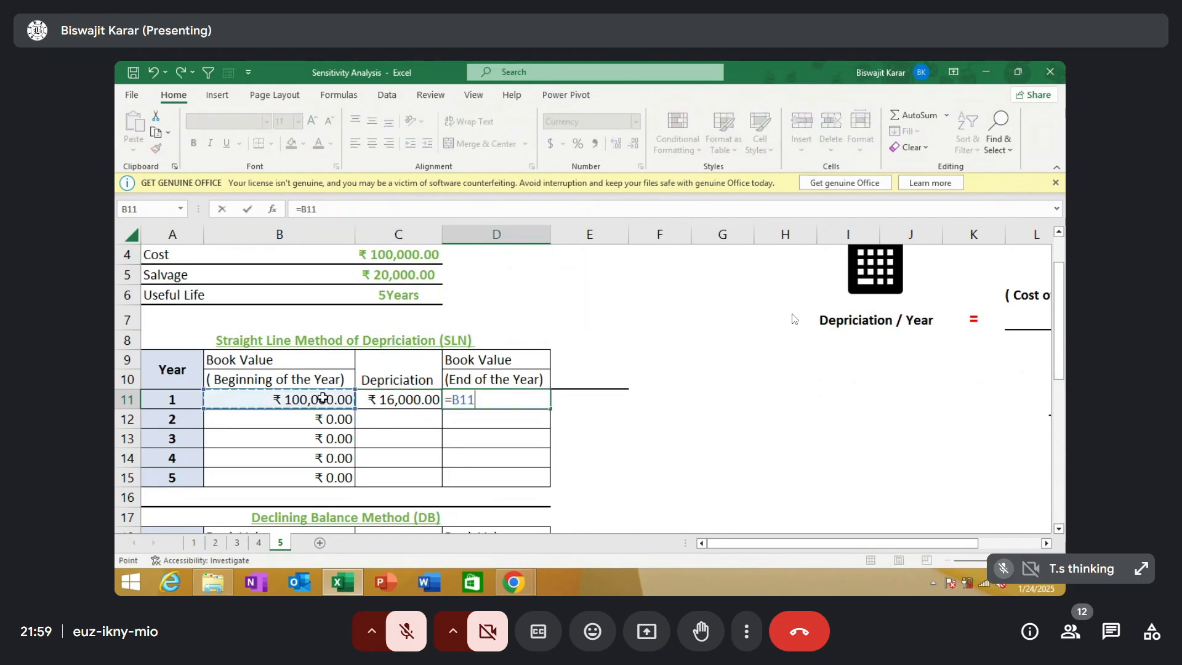
{"action": "type", "text": "-"}
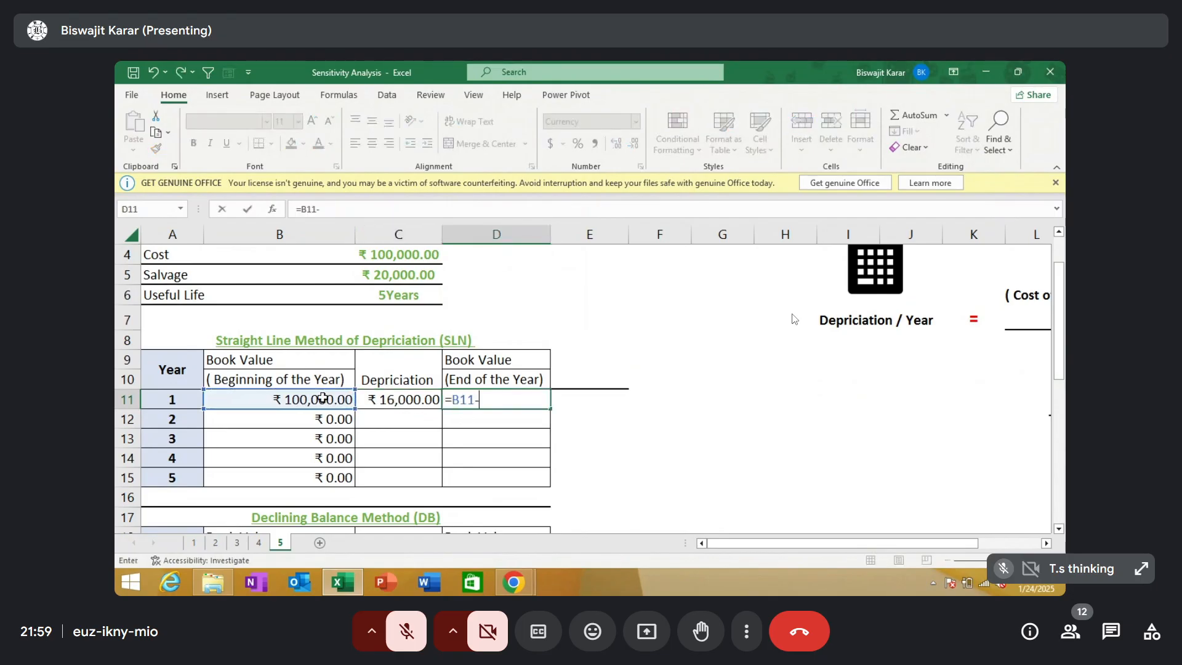
{"action": "left_click", "coordinate": [421, 403]}
{"action": "key", "text": "Return"}
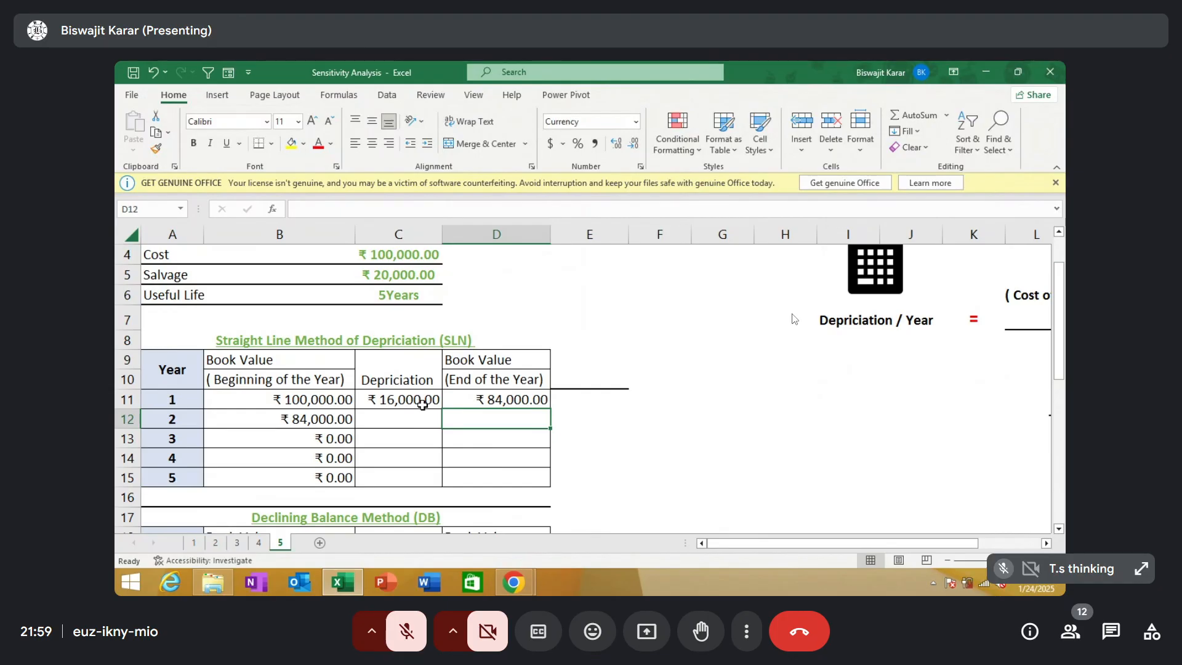
Fill the year 1 depreciation and end-of-year book value formulas down to year 2 of the Straight Line table
{"action": "left_click", "coordinate": [345, 417]}
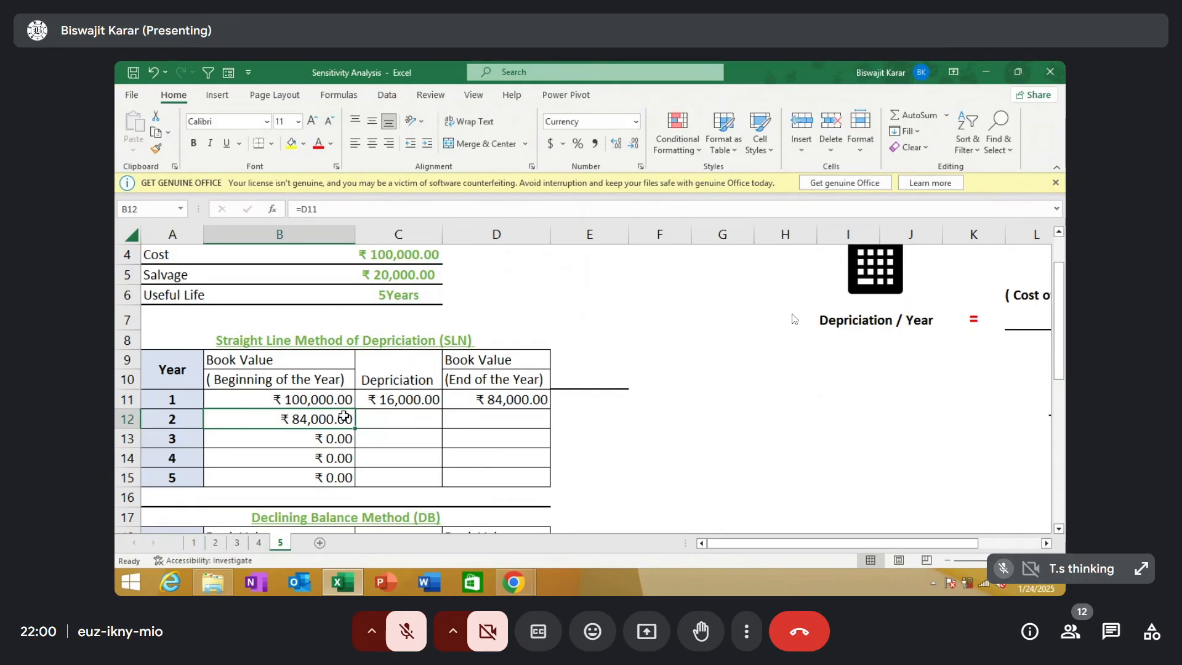
{"action": "left_click", "coordinate": [377, 403]}
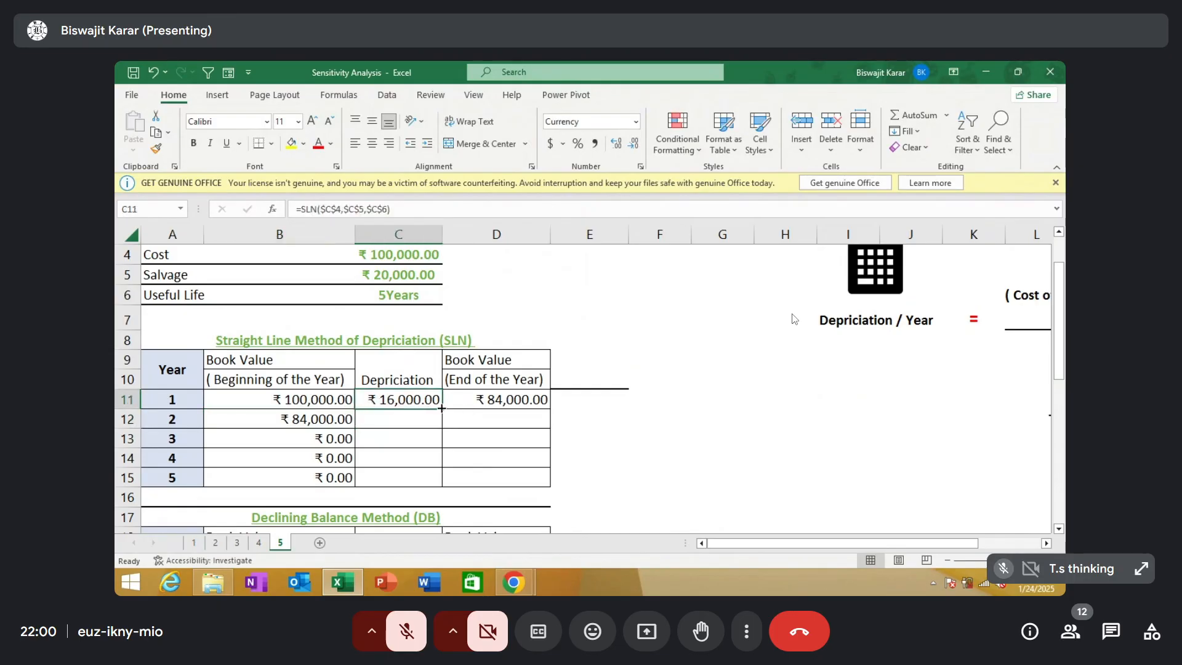
{"action": "left_click_drag", "start_coordinate": [442, 408], "coordinate": [434, 425]}
{"action": "left_click", "coordinate": [393, 420]}
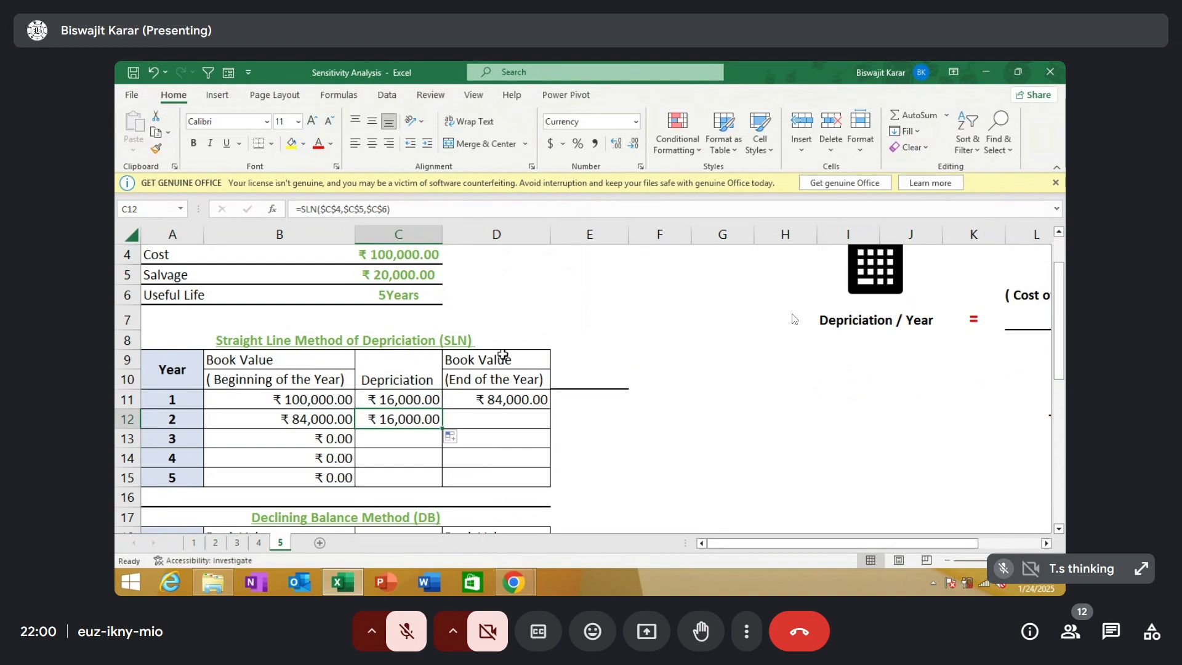
{"action": "left_click", "coordinate": [497, 400]}
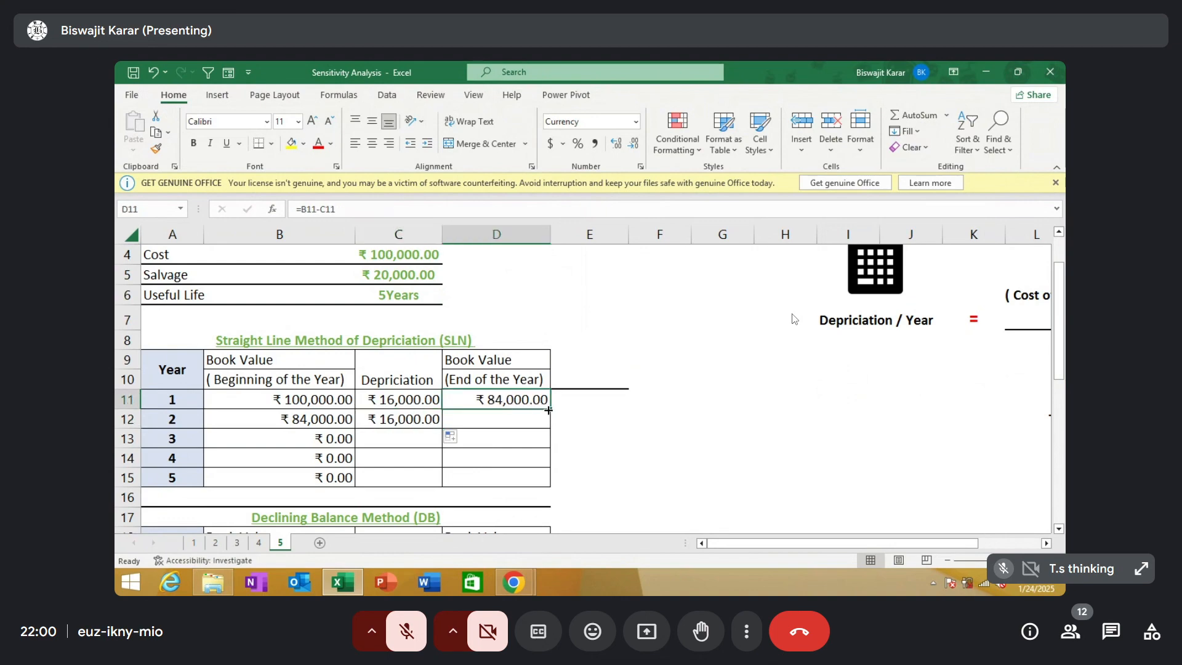
{"action": "left_click_drag", "start_coordinate": [546, 411], "coordinate": [545, 425]}
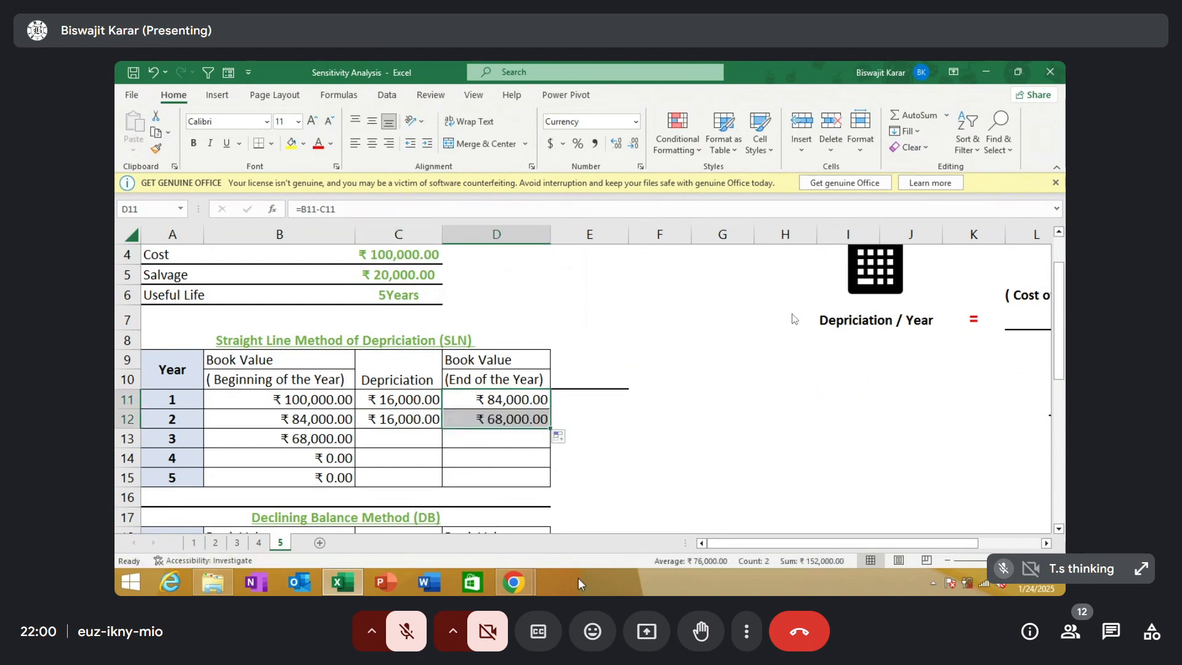
Copy the Straight Line table's year 2 depreciation and end-of-year book value formulas down to year 3
{"action": "left_click", "coordinate": [325, 438]}
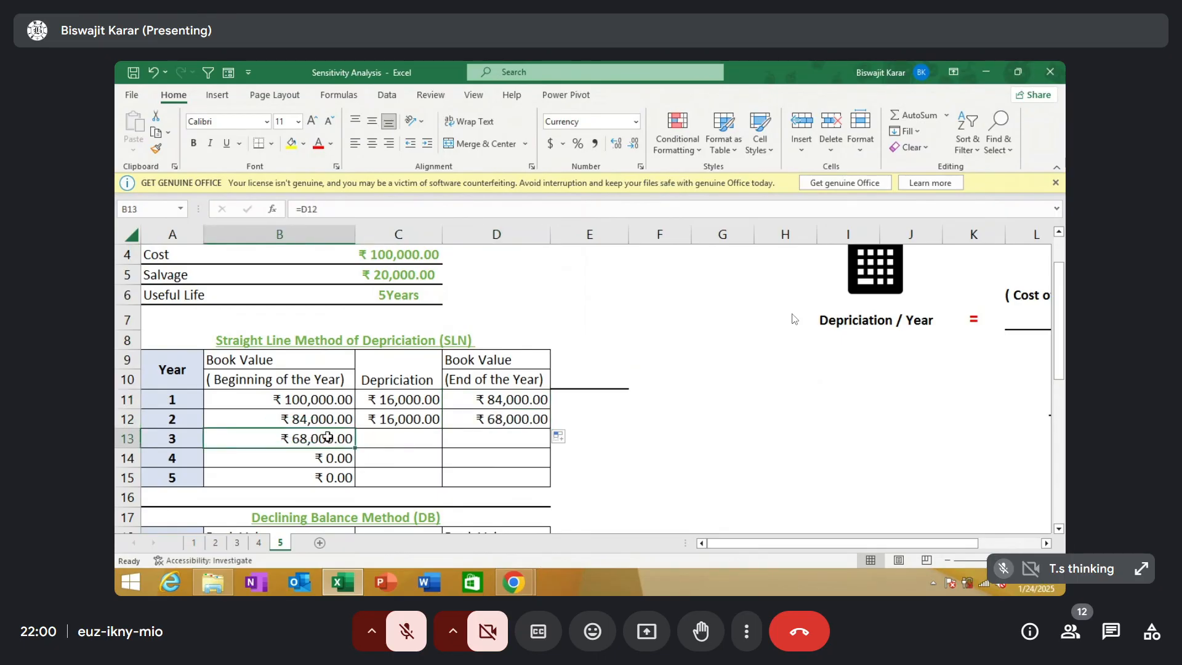
{"action": "left_click", "coordinate": [394, 421]}
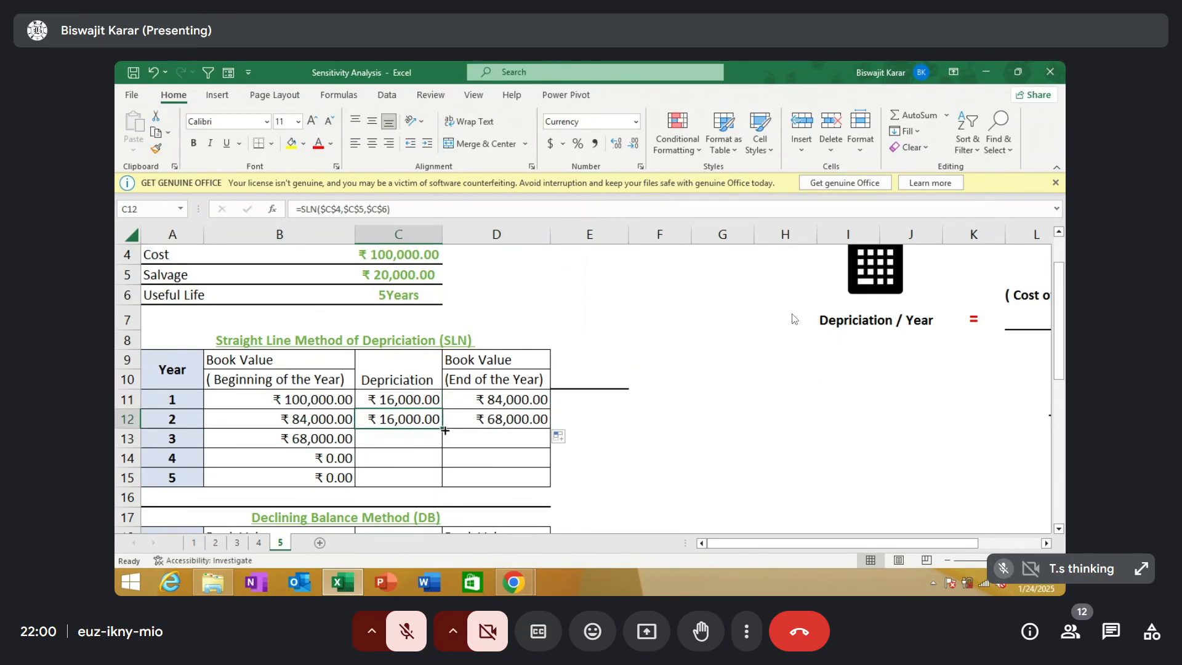
{"action": "left_click_drag", "start_coordinate": [447, 432], "coordinate": [436, 454]}
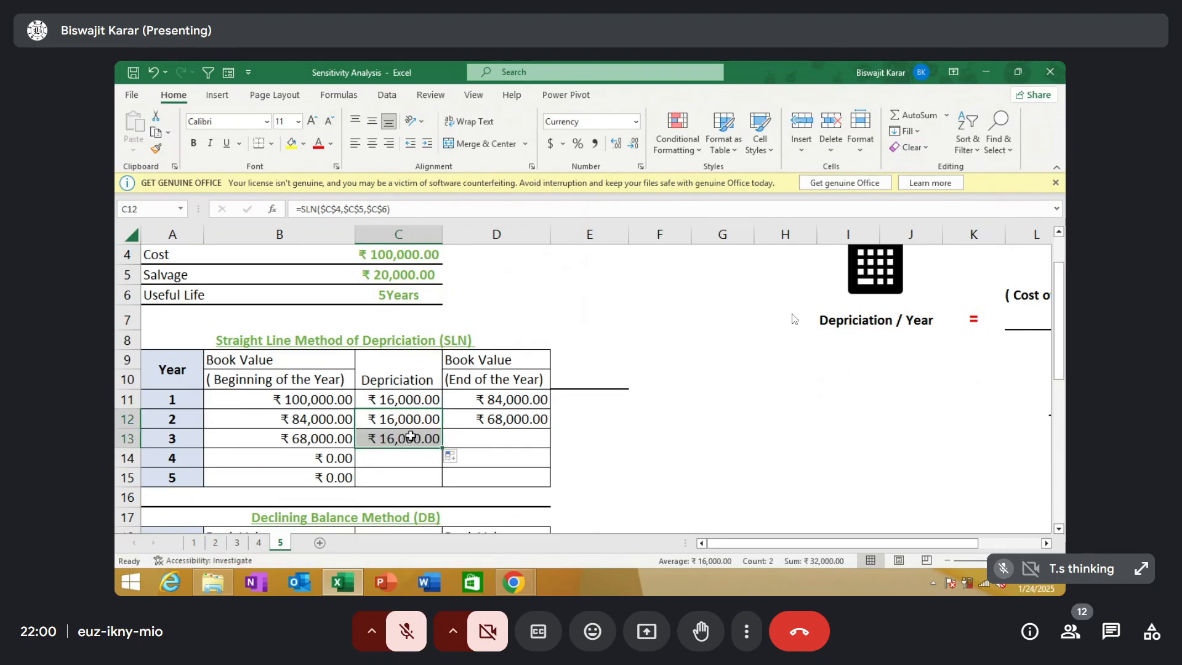
{"action": "left_click", "coordinate": [463, 419]}
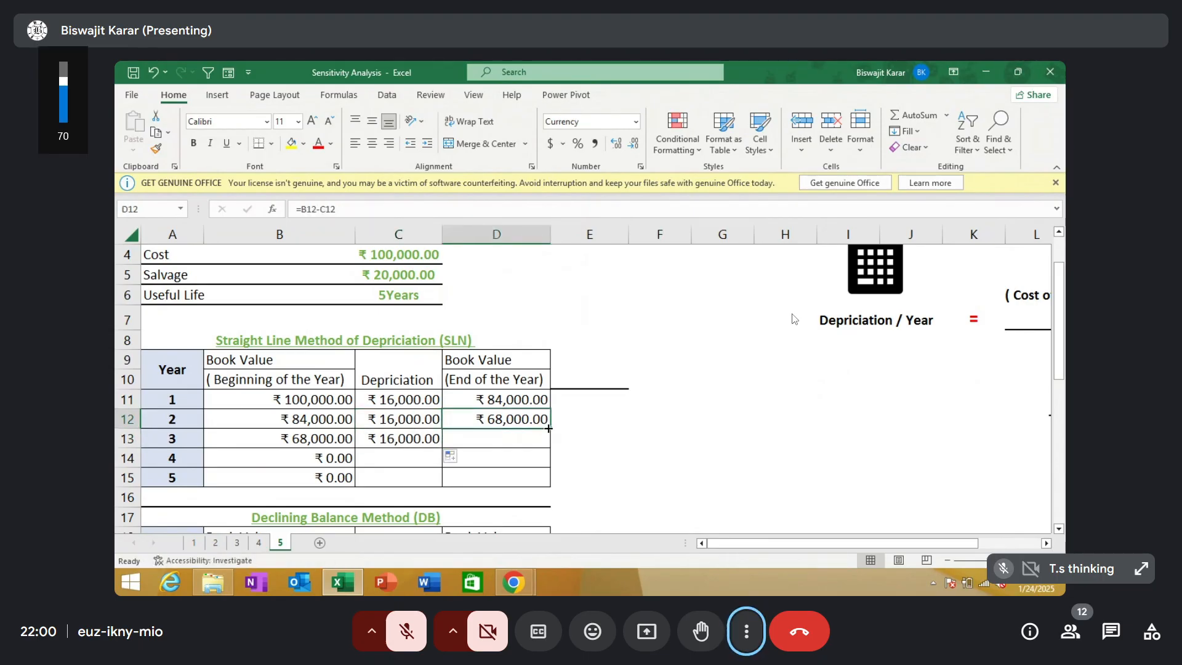
{"action": "left_click_drag", "start_coordinate": [549, 428], "coordinate": [546, 444]}
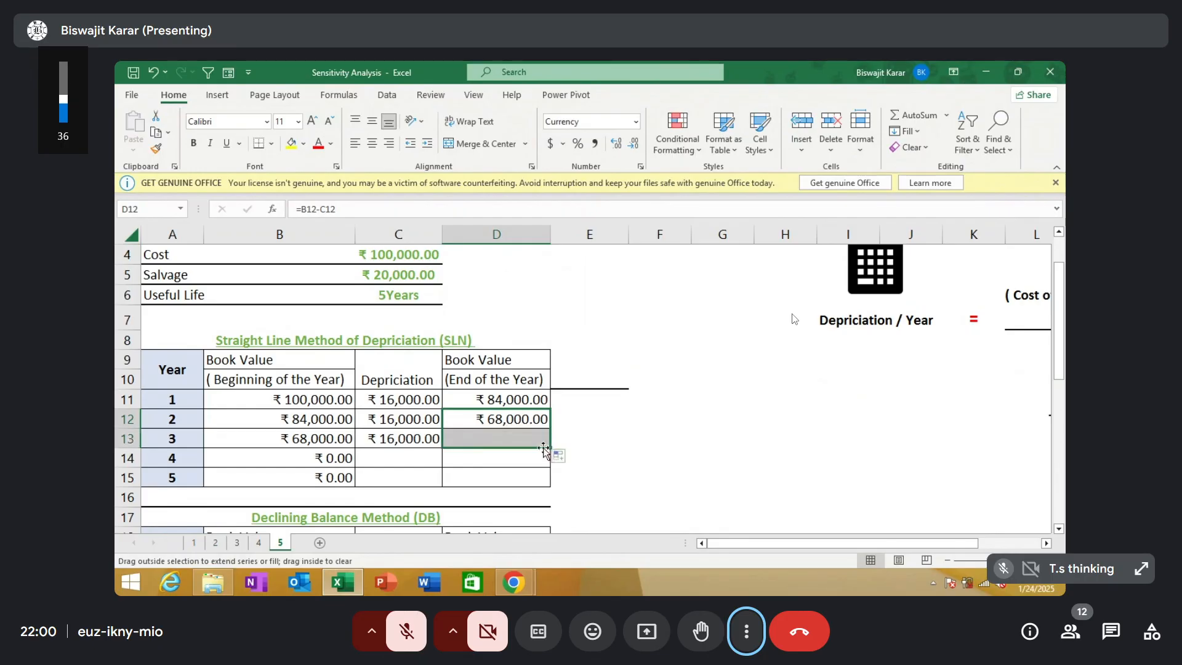
Extend the Straight Line table's year 3 depreciation and end-of-year book value formulas through years 4 and 5
{"action": "left_click", "coordinate": [408, 439]}
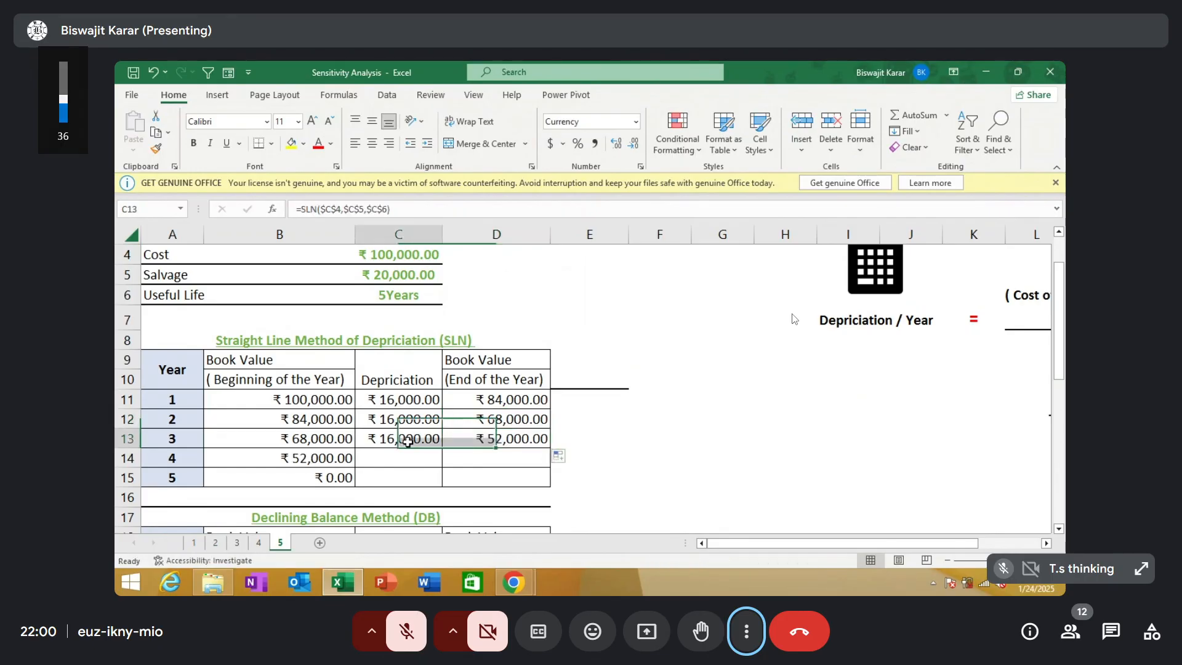
{"action": "left_click_drag", "start_coordinate": [441, 447], "coordinate": [443, 485]}
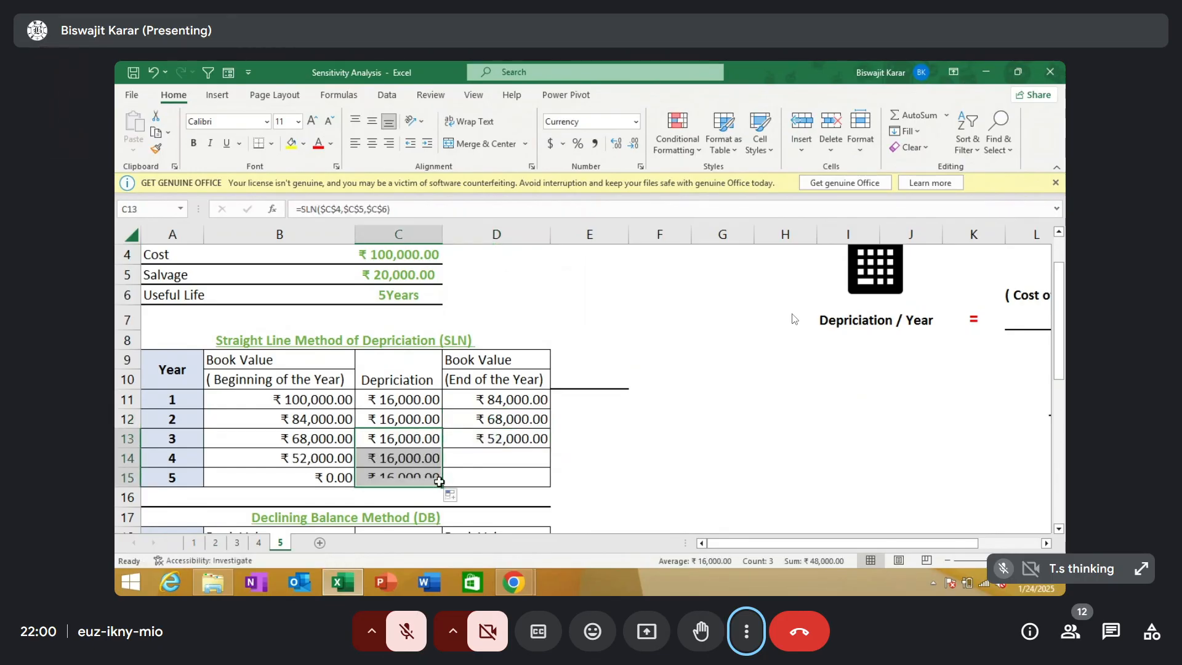
{"action": "left_click", "coordinate": [486, 441]}
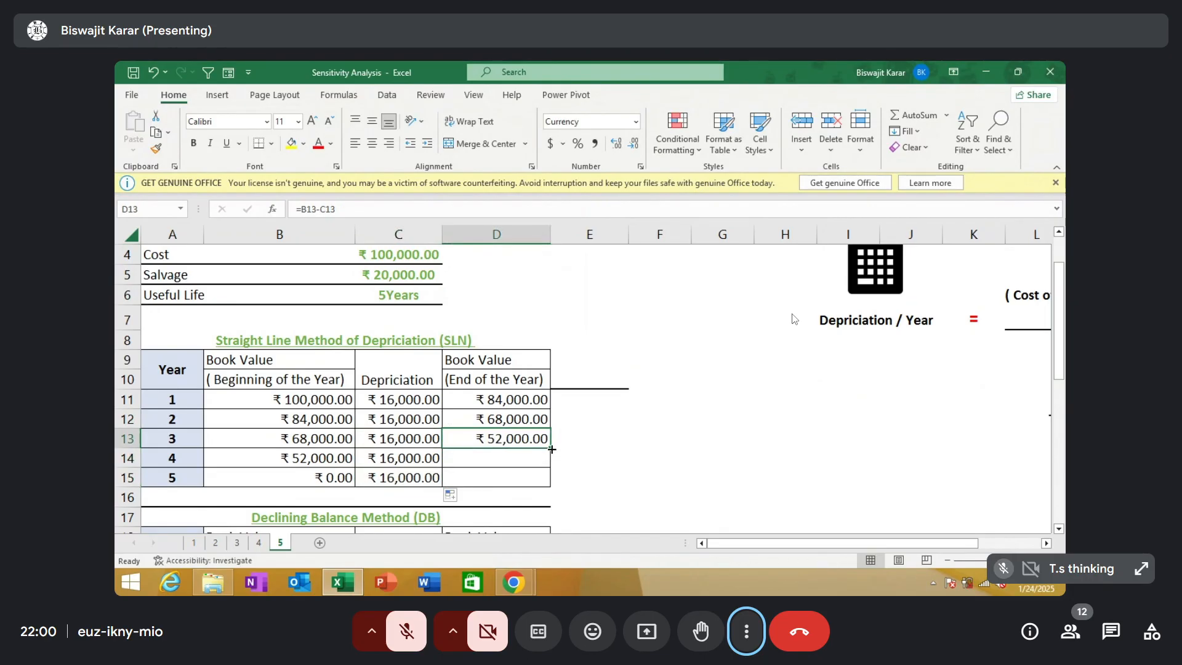
{"action": "left_click_drag", "start_coordinate": [552, 450], "coordinate": [546, 486]}
{"action": "left_click", "coordinate": [522, 483]}
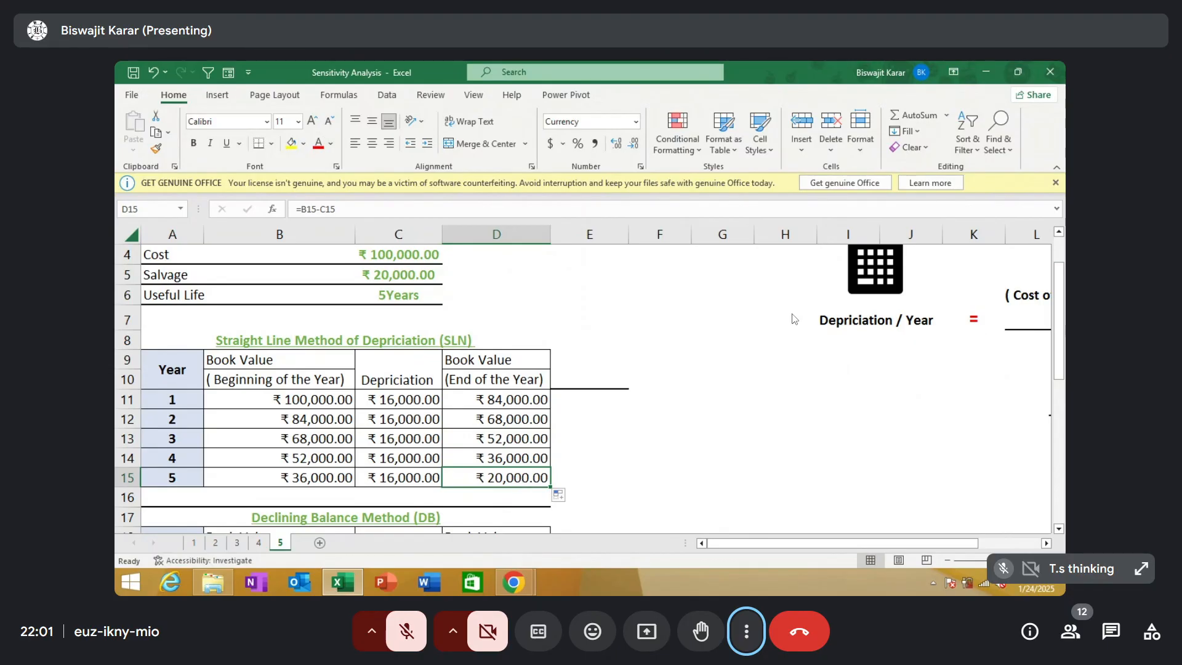
Clear the depreciation cells C20:C24 and end-of-year book value cells D20:D24 in the Declining Balance table
{"action": "scroll", "coordinate": [445, 420], "scroll_direction": "down", "scroll_amount": 1}
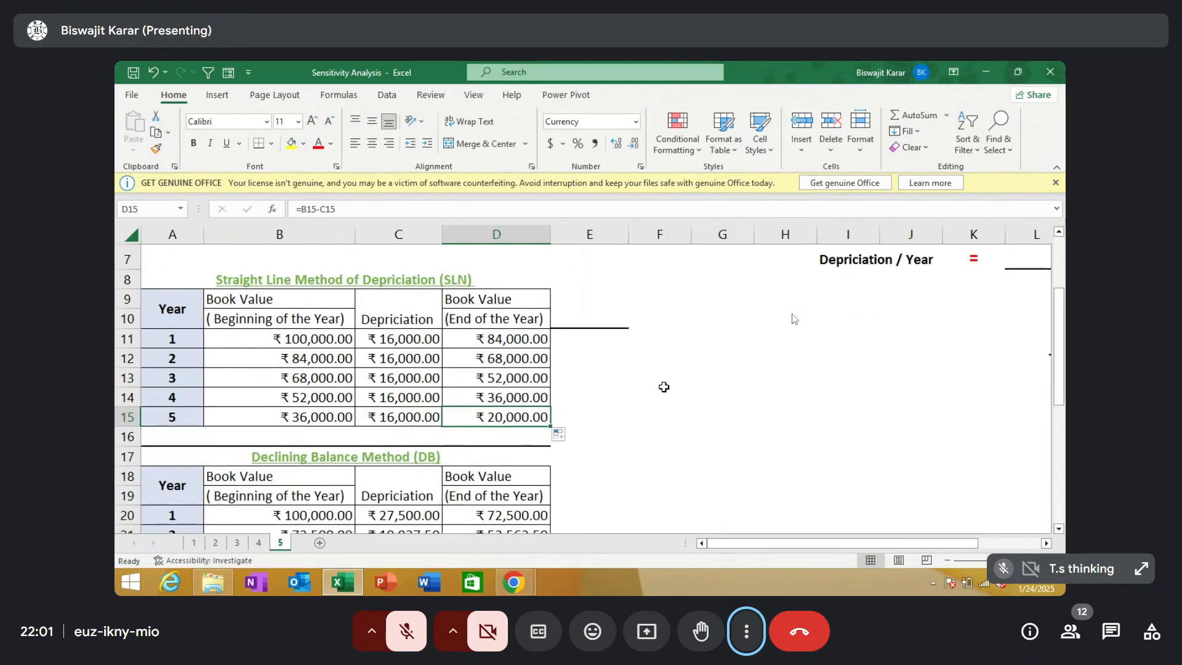
{"action": "scroll", "coordinate": [509, 415], "scroll_direction": "down", "scroll_amount": 2}
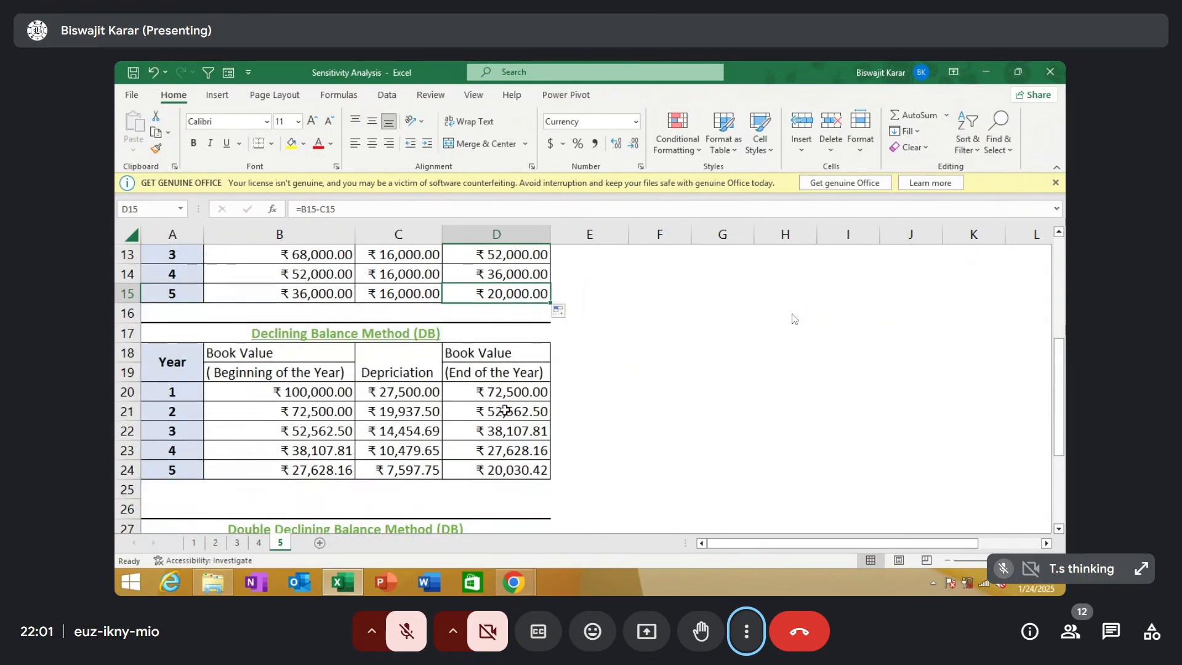
{"action": "left_click_drag", "start_coordinate": [414, 394], "coordinate": [425, 468]}
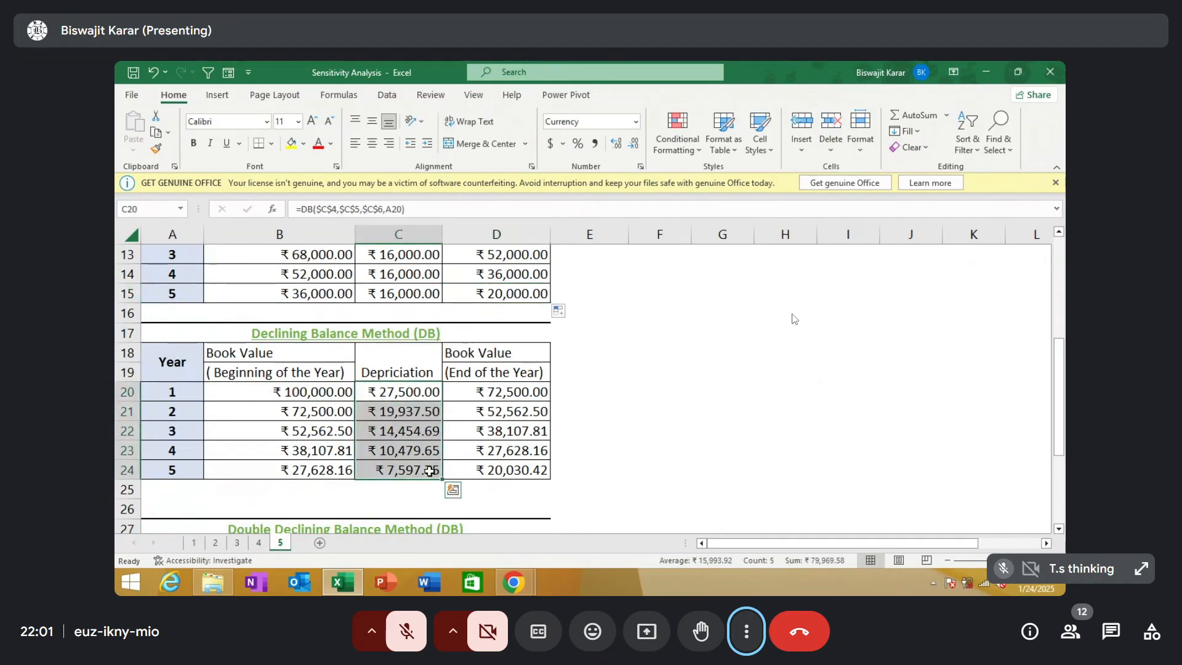
{"action": "key", "text": "Delete"}
{"action": "left_click_drag", "start_coordinate": [496, 393], "coordinate": [494, 475]}
{"action": "key", "text": "Delete"}
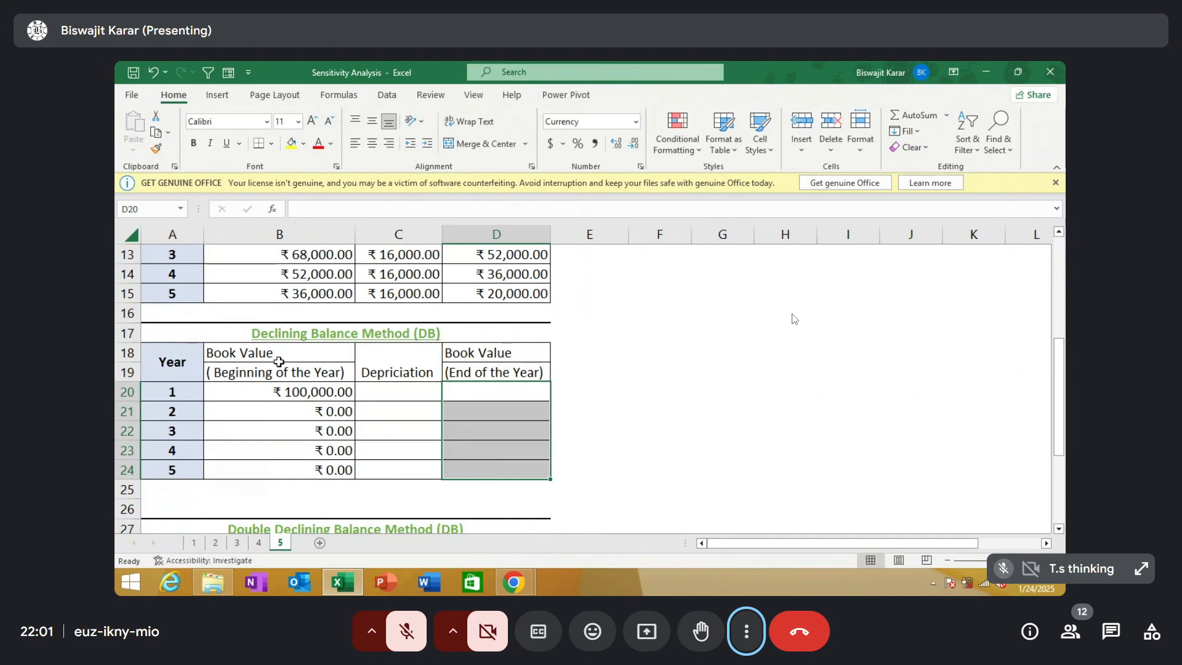
Start a DB function for year 1 depreciation in C20 with its cost argument locked as $C$4
{"action": "left_click", "coordinate": [374, 392]}
{"action": "type", "text": "="}
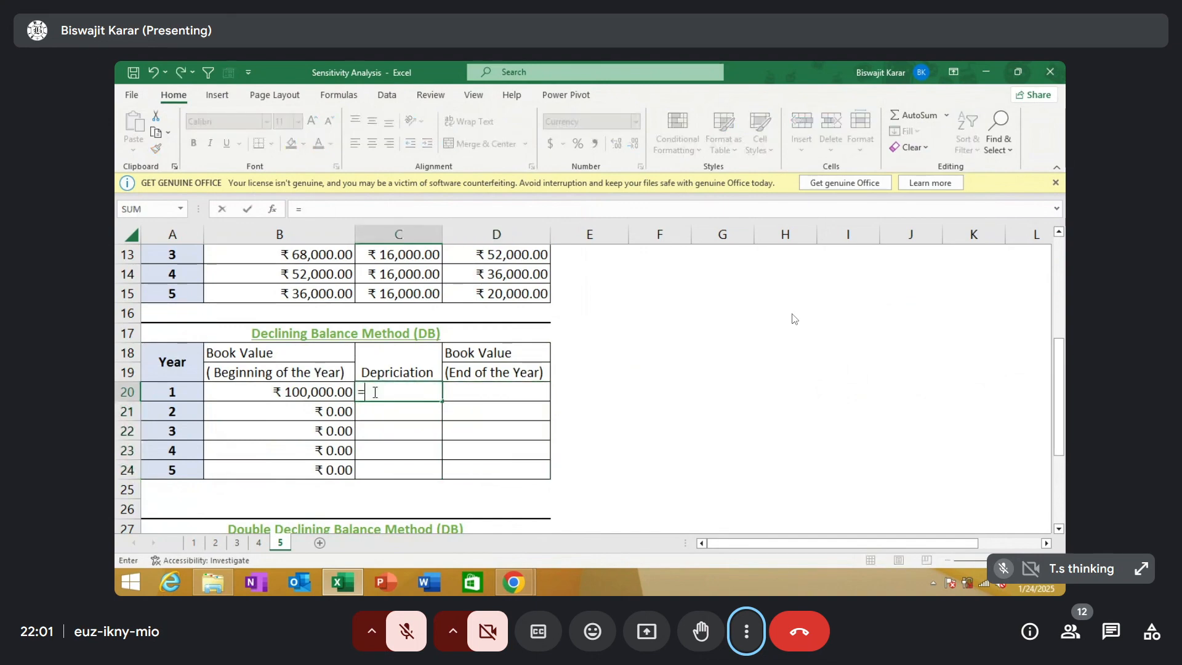
{"action": "type", "text": "db"}
{"action": "key", "text": "ctrl+a"}
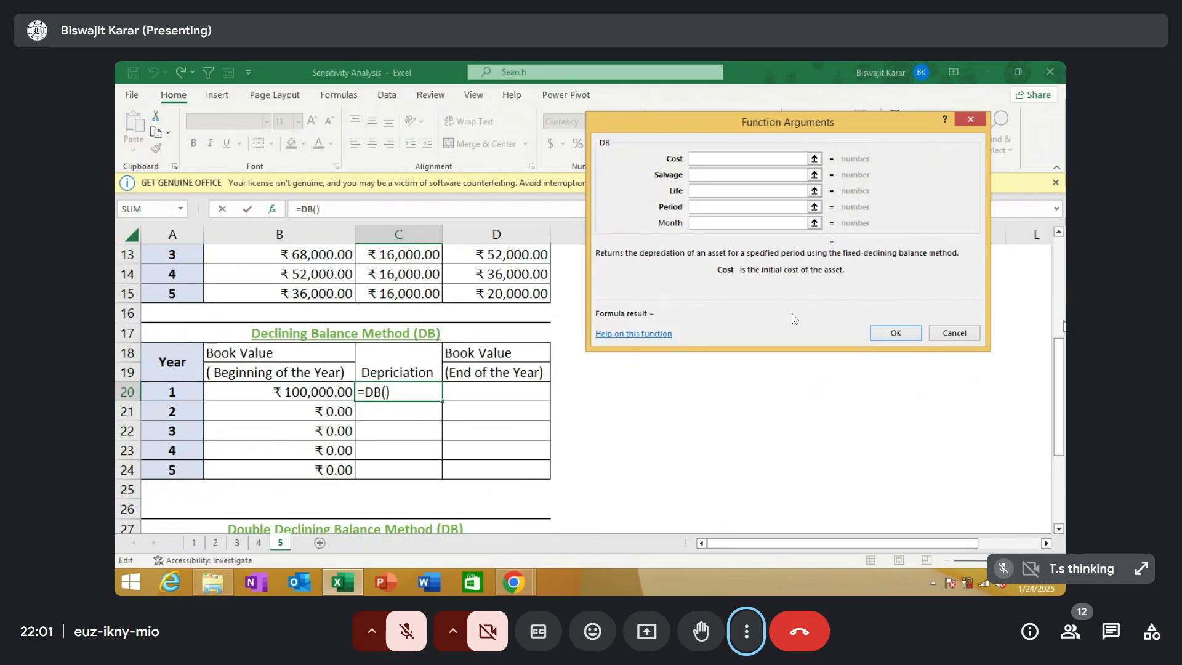
{"action": "left_click_drag", "start_coordinate": [1062, 345], "coordinate": [1062, 260]}
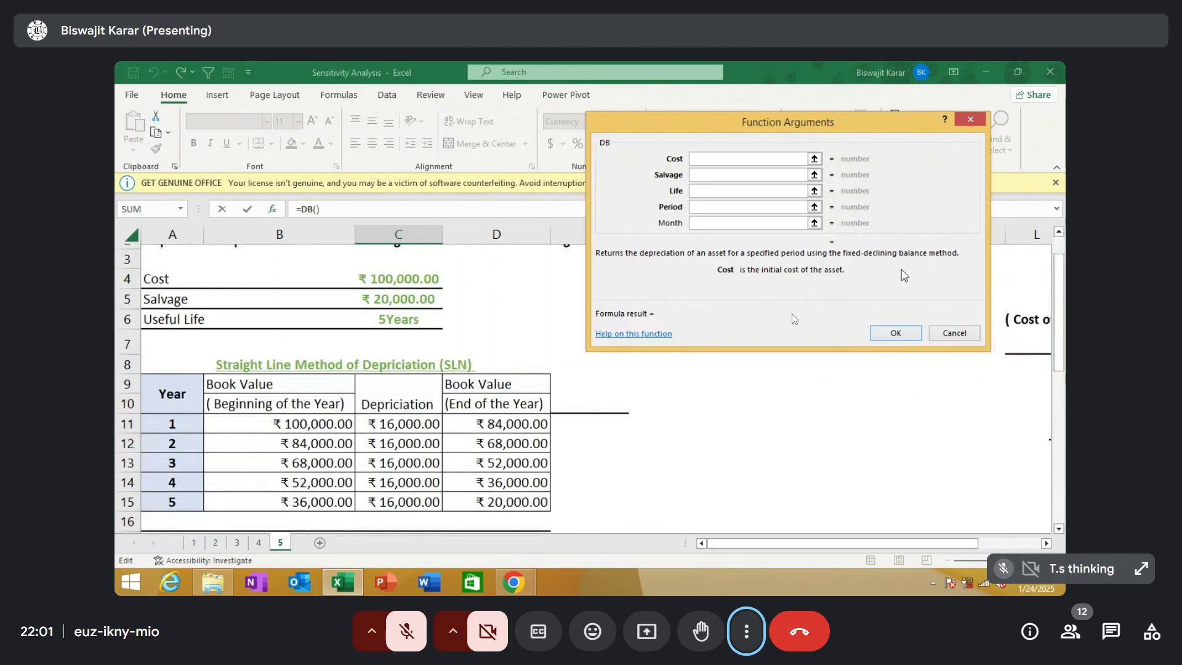
{"action": "left_click", "coordinate": [419, 275]}
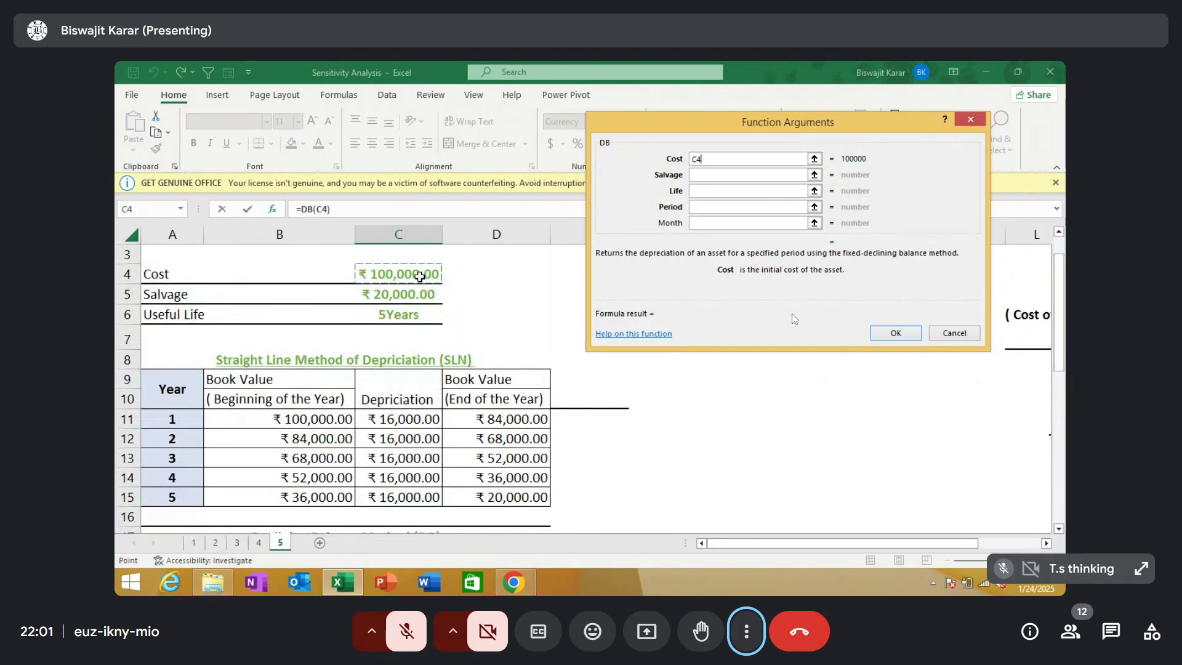
{"action": "key", "text": "F4"}
Set the DB function's salvage argument to $C$5 and its life argument to $C$6 as absolute references
{"action": "left_click", "coordinate": [707, 175]}
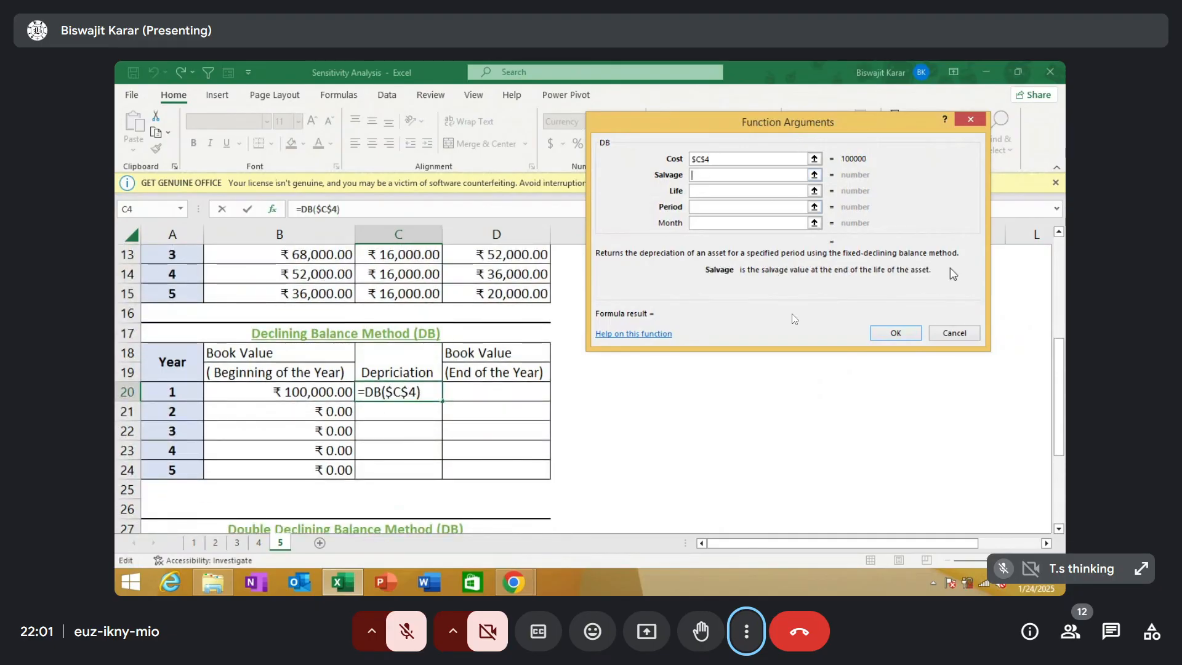
{"action": "scroll", "coordinate": [808, 330], "scroll_direction": "up", "scroll_amount": 4}
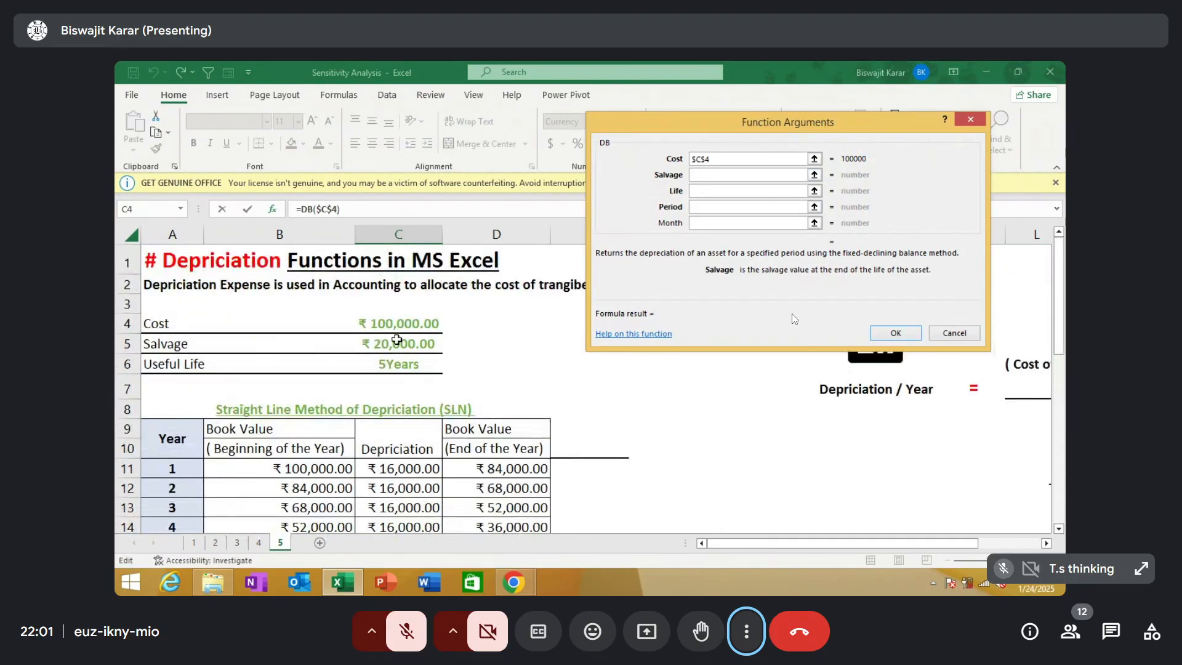
{"action": "left_click", "coordinate": [396, 341]}
{"action": "key", "text": "F4"}
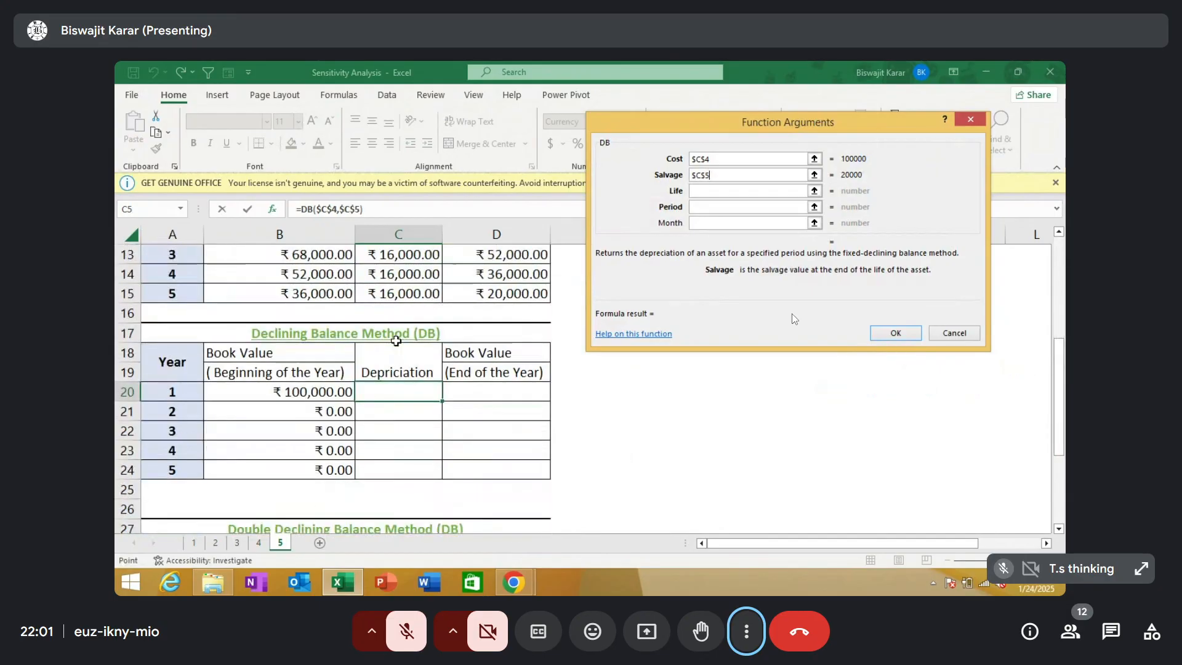
{"action": "left_click", "coordinate": [709, 194]}
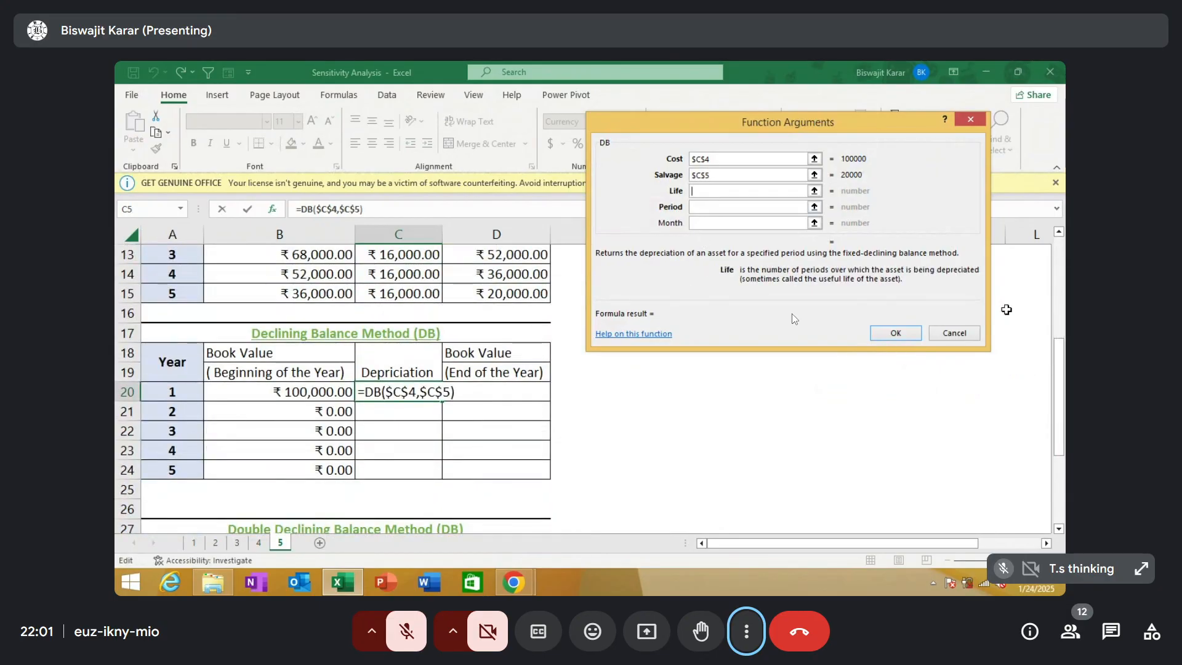
{"action": "scroll", "coordinate": [537, 353], "scroll_direction": "up", "scroll_amount": 4}
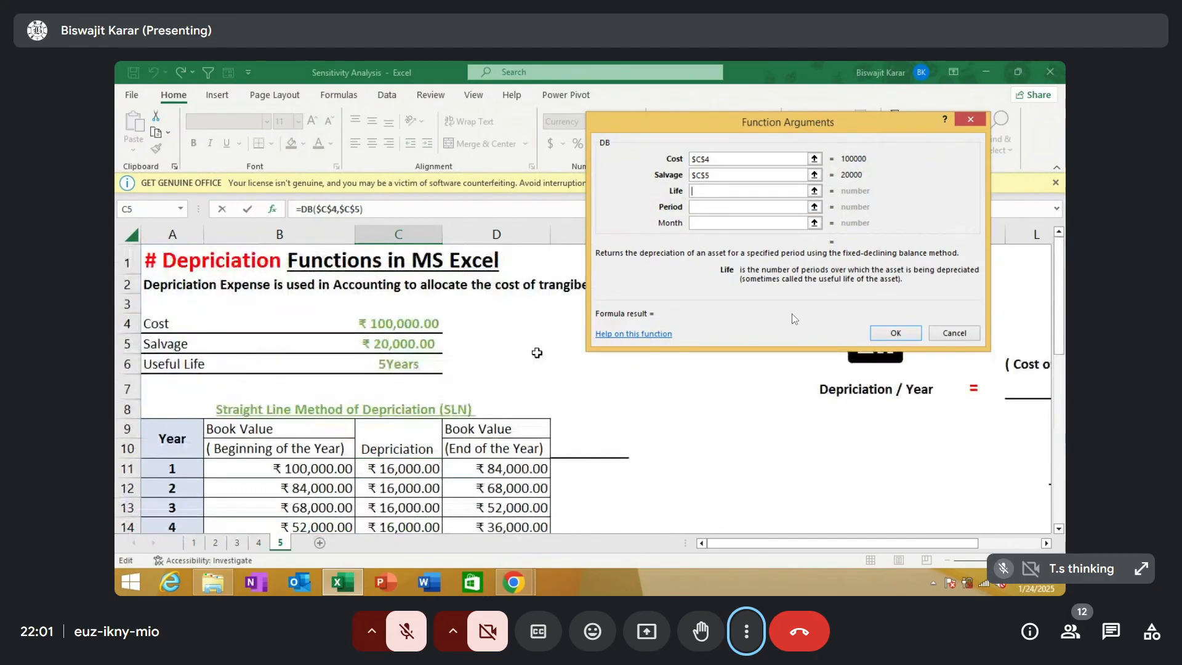
{"action": "left_click", "coordinate": [417, 366]}
{"action": "key", "text": "F4"}
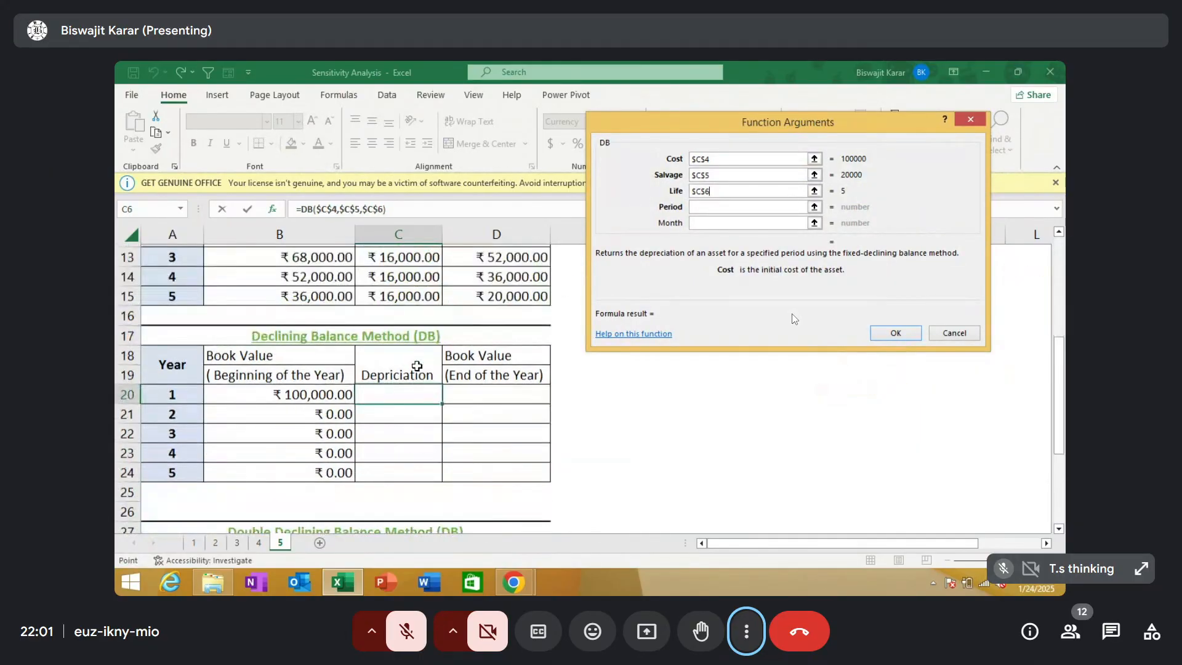
Set the DB function's period argument to A20 and complete the year 1 depreciation formula in C20
{"action": "left_click", "coordinate": [726, 208]}
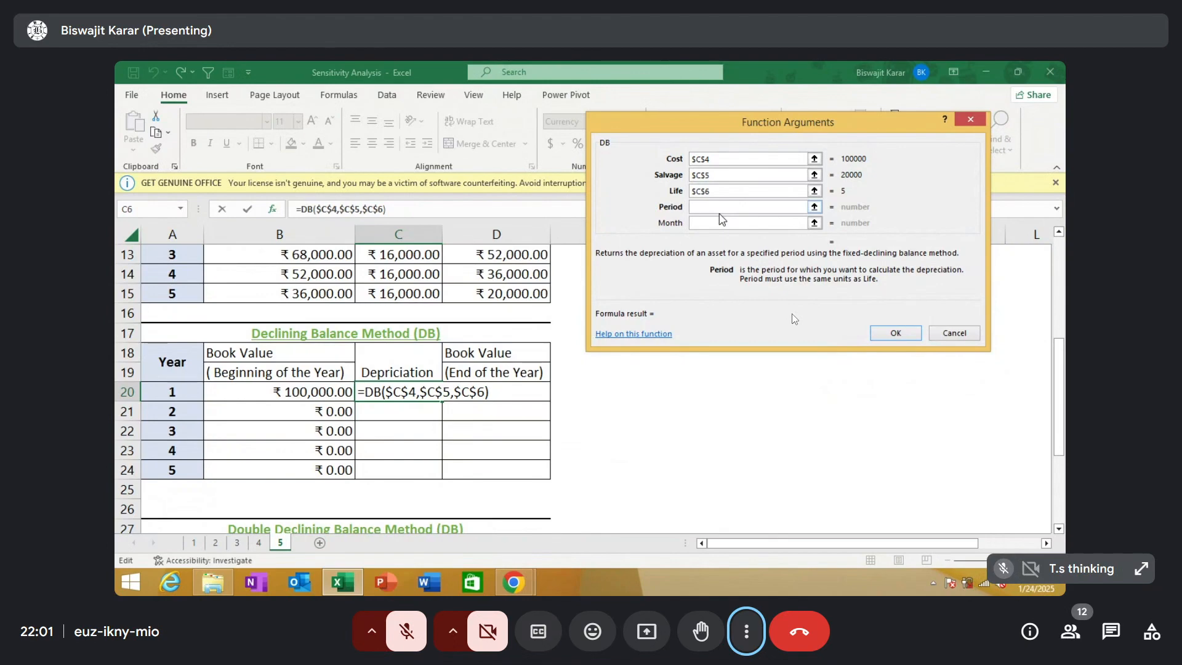
{"action": "left_click", "coordinate": [159, 391]}
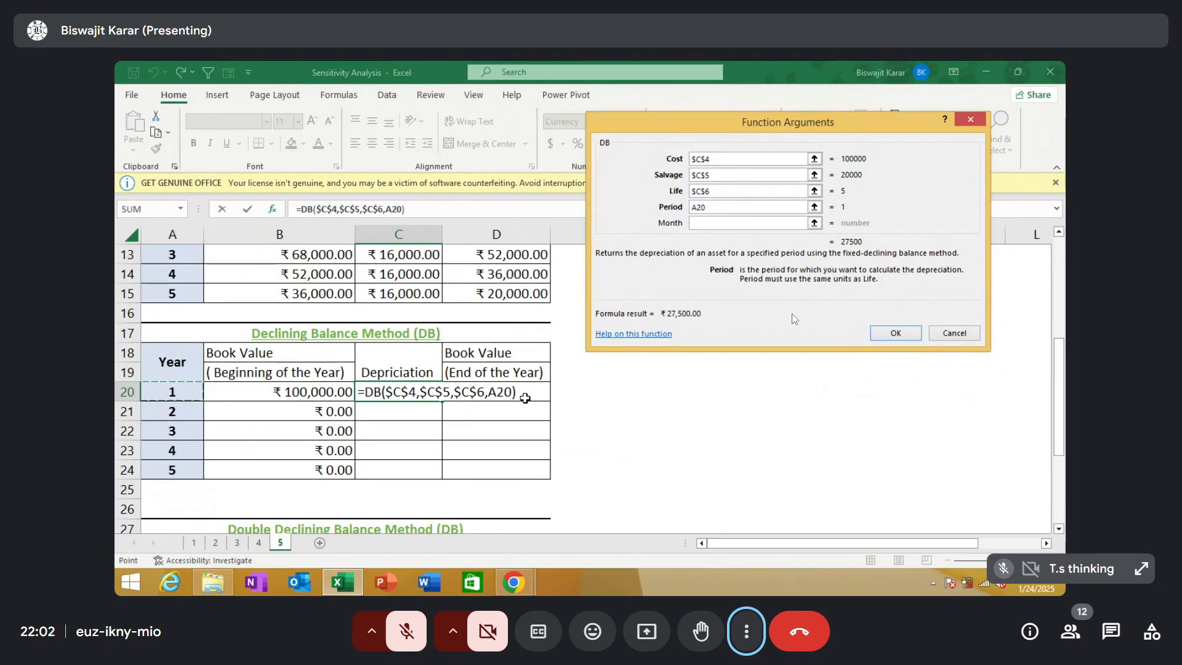
{"action": "left_click", "coordinate": [894, 333]}
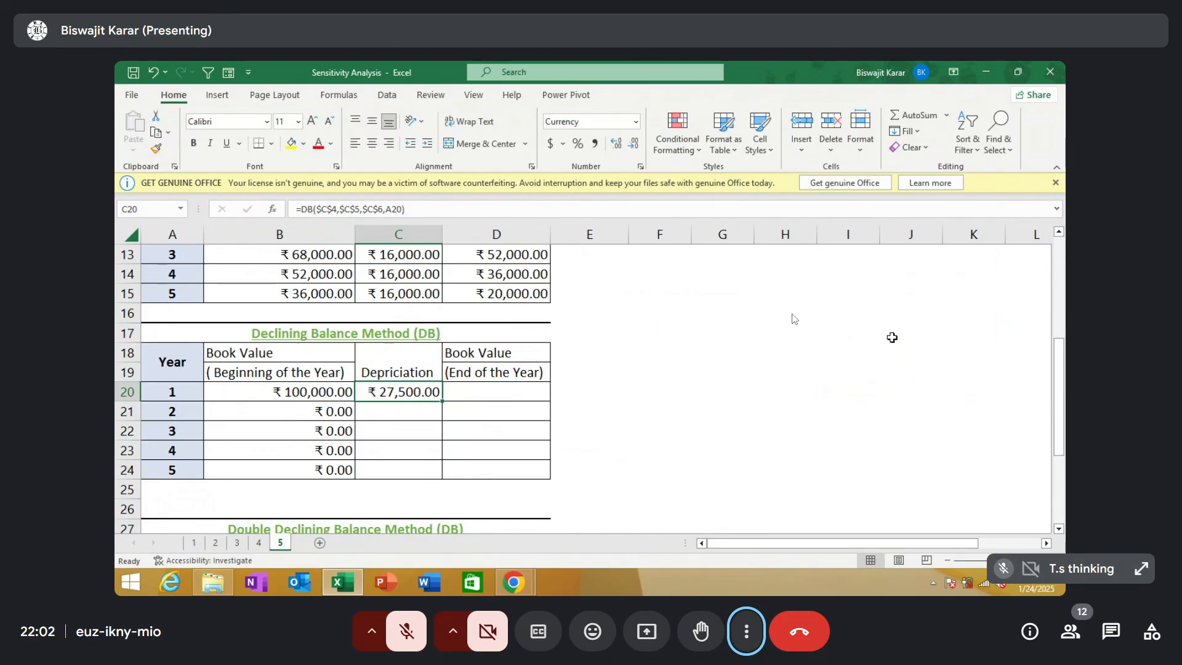
Enter the year 1 end-of-year book value in D20 of the Declining Balance table as =B20-C20
{"action": "key", "text": "Right"}
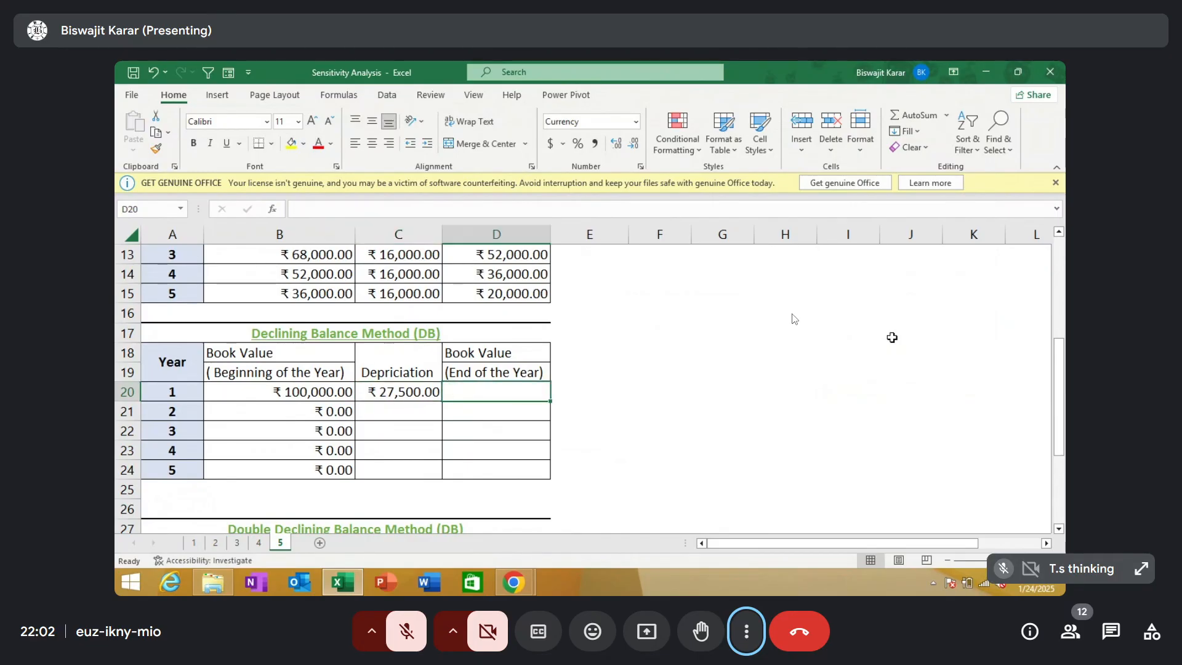
{"action": "type", "text": "="}
{"action": "left_click", "coordinate": [228, 392]}
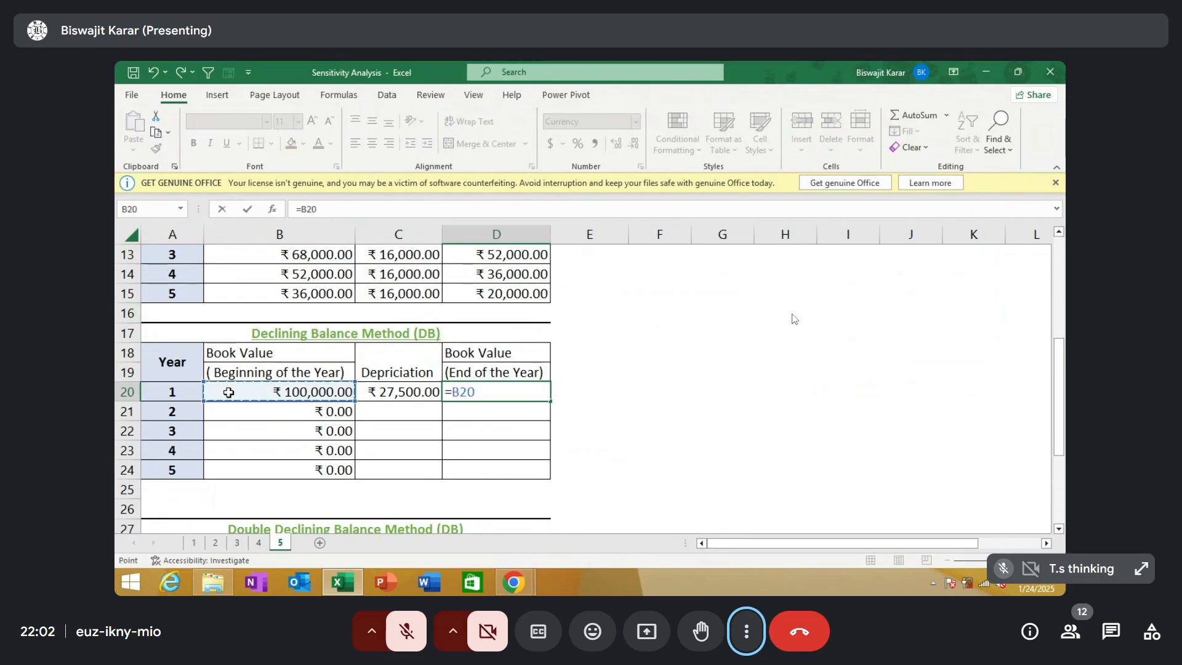
{"action": "type", "text": "-"}
{"action": "left_click", "coordinate": [385, 389]}
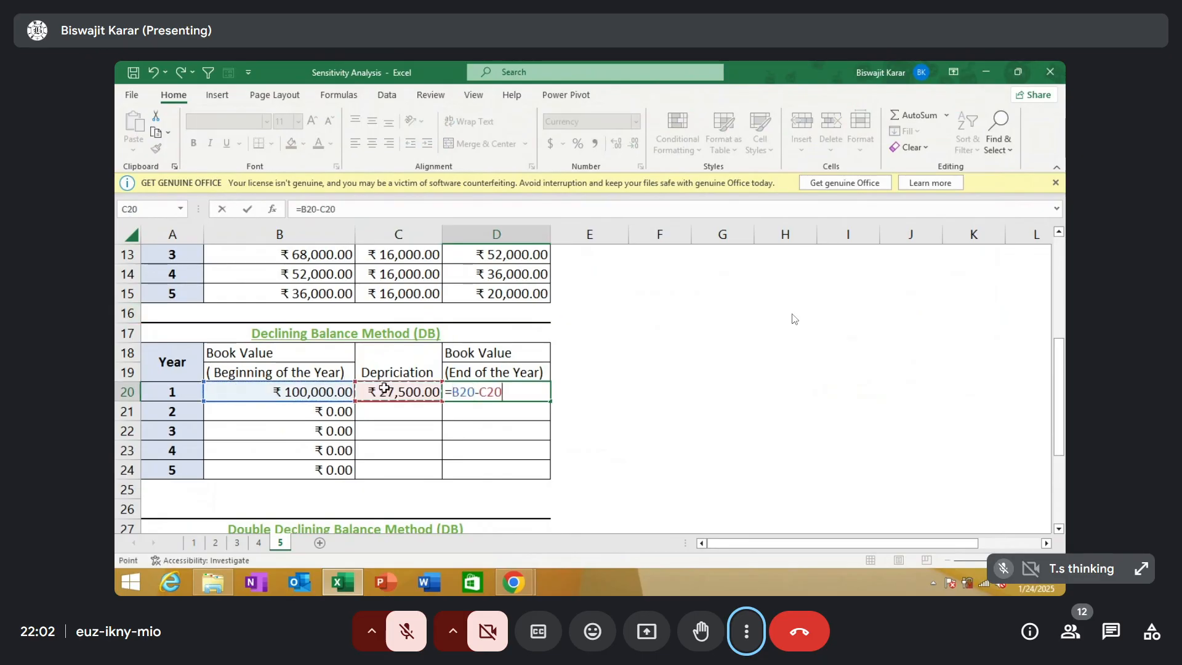
{"action": "key", "text": "Return"}
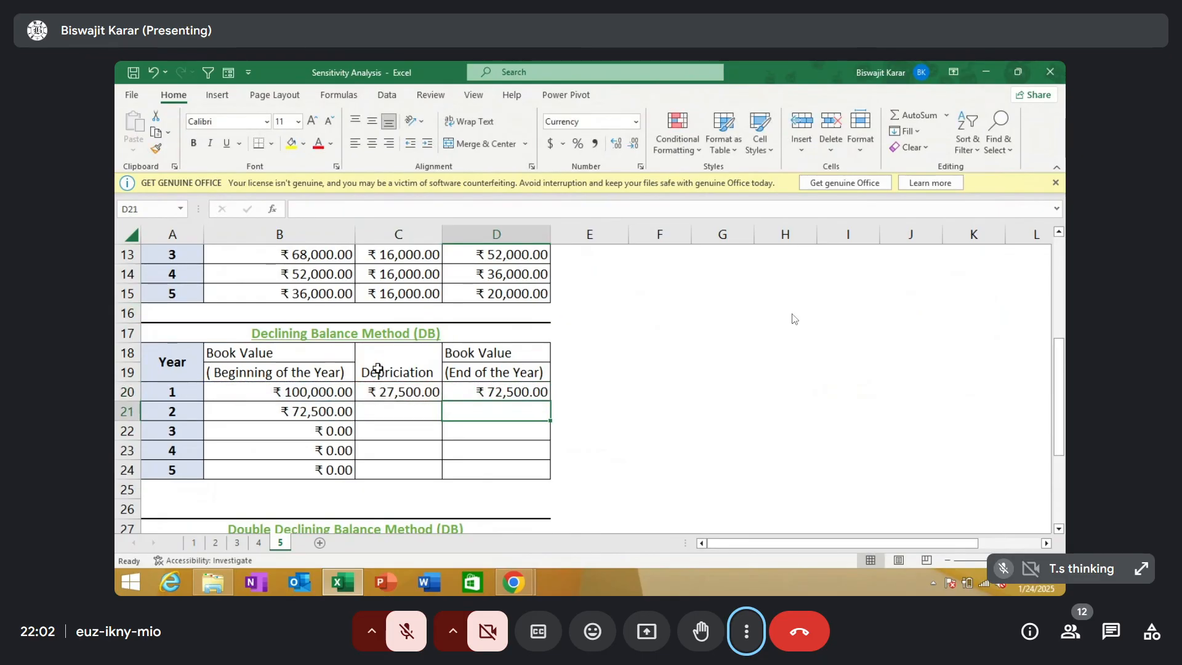
Copy the year 1 DB depreciation formula down to C21 and enter the year 2 end-of-year book value in D21 as =B21-C21
{"action": "left_click", "coordinate": [375, 393]}
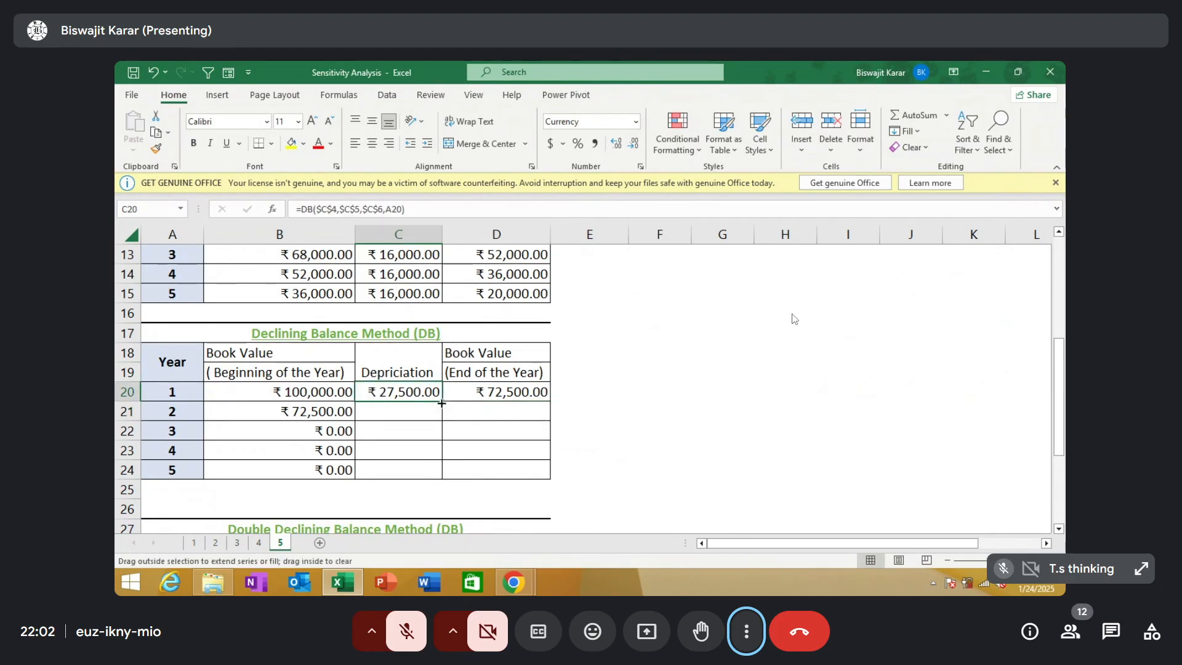
{"action": "left_click_drag", "start_coordinate": [441, 401], "coordinate": [441, 420]}
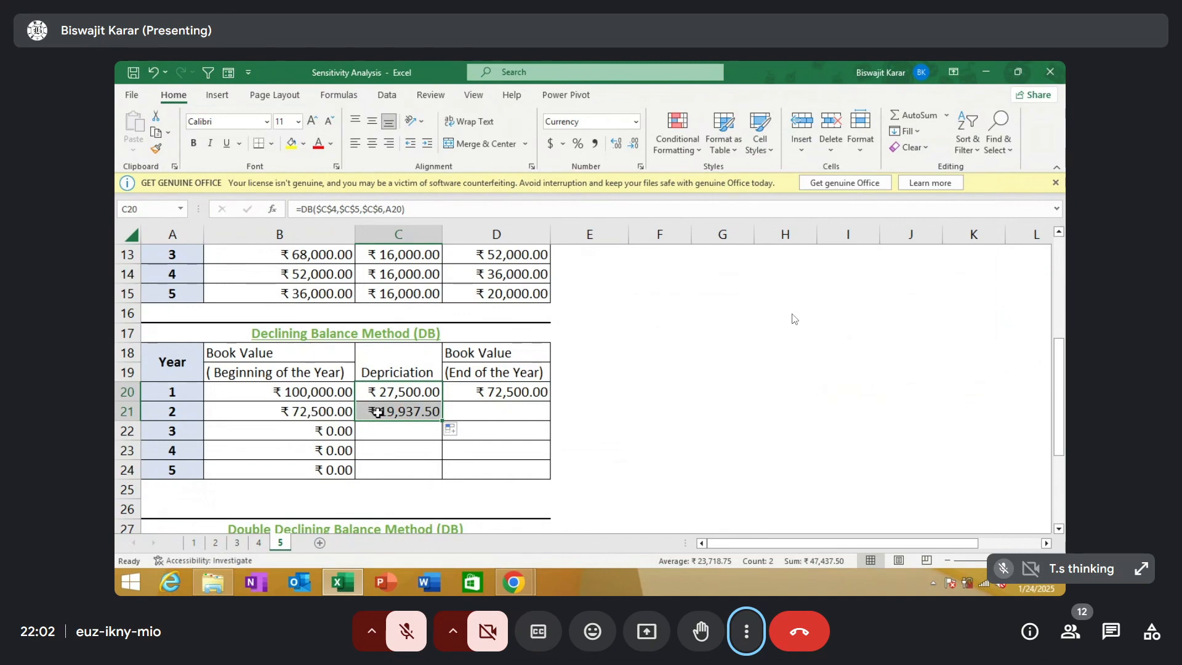
{"action": "left_click", "coordinate": [473, 394]}
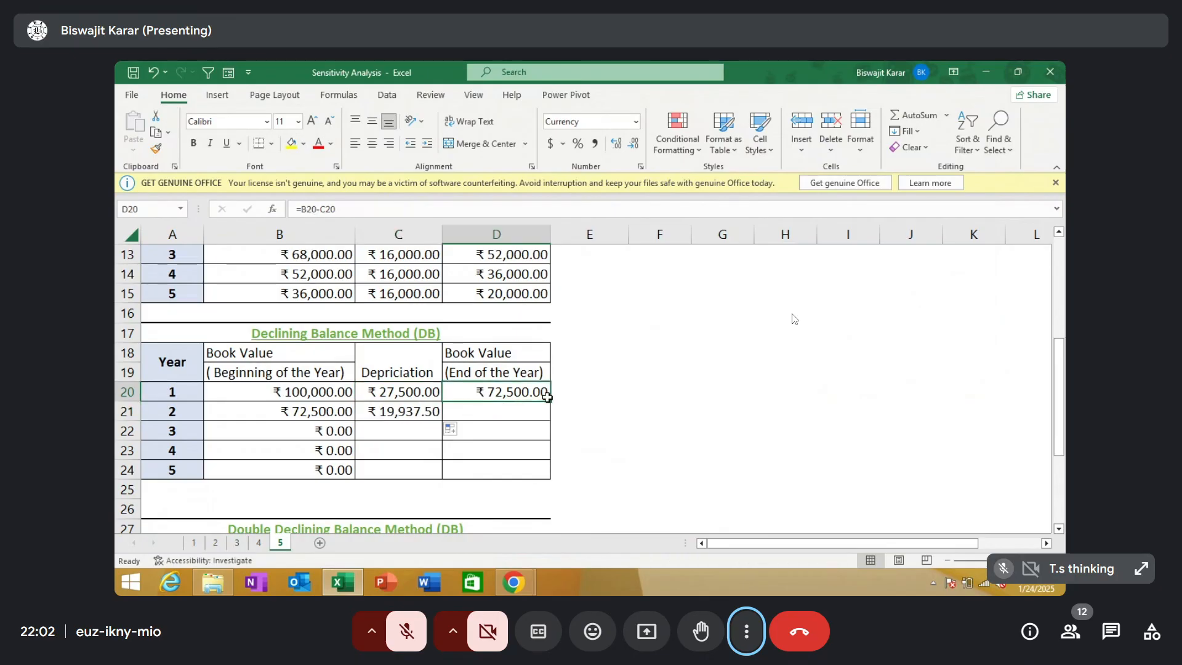
{"action": "left_click", "coordinate": [526, 411]}
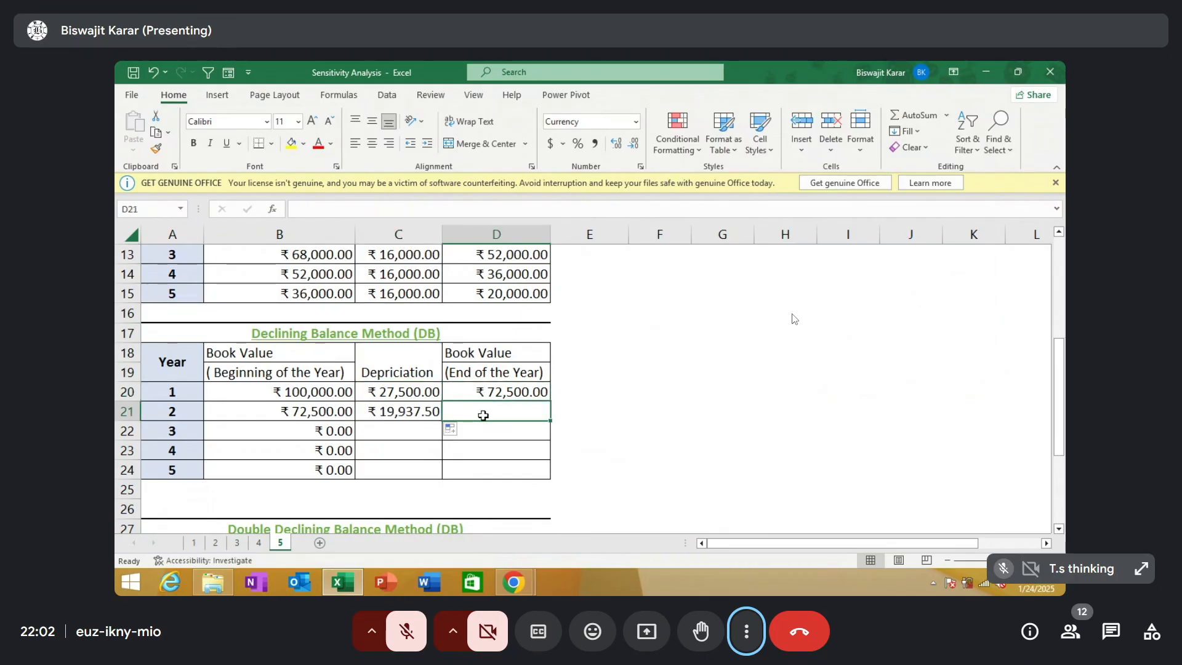
{"action": "type", "text": "="}
{"action": "left_click", "coordinate": [324, 411]}
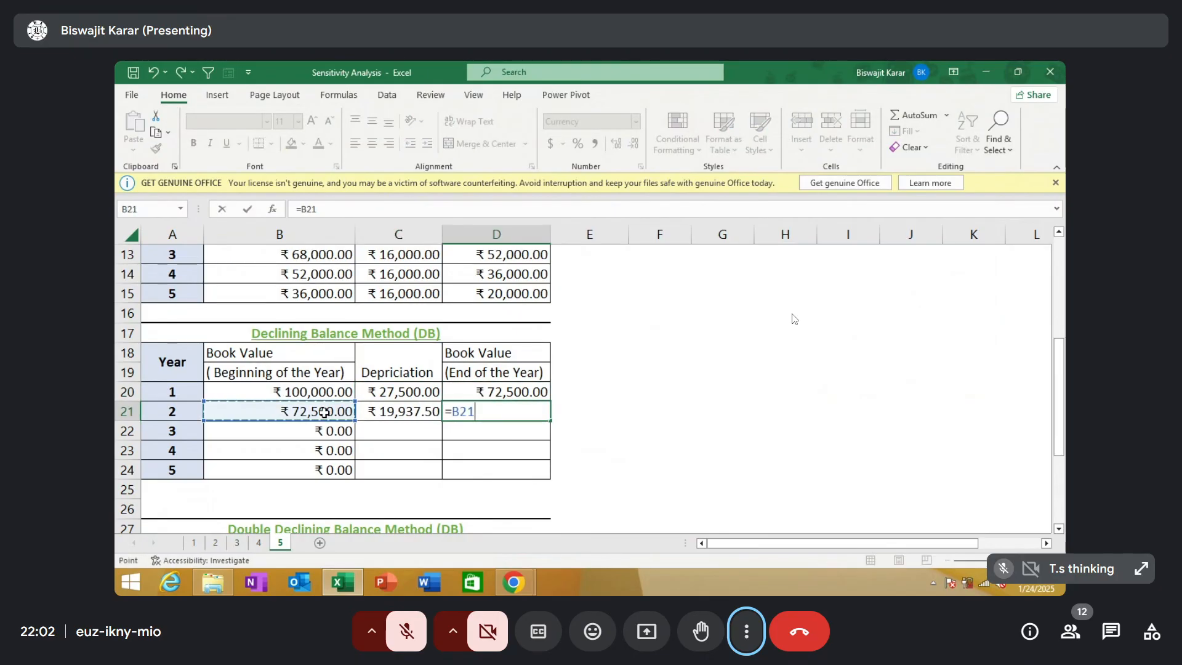
{"action": "type", "text": "-"}
{"action": "left_click", "coordinate": [399, 410]}
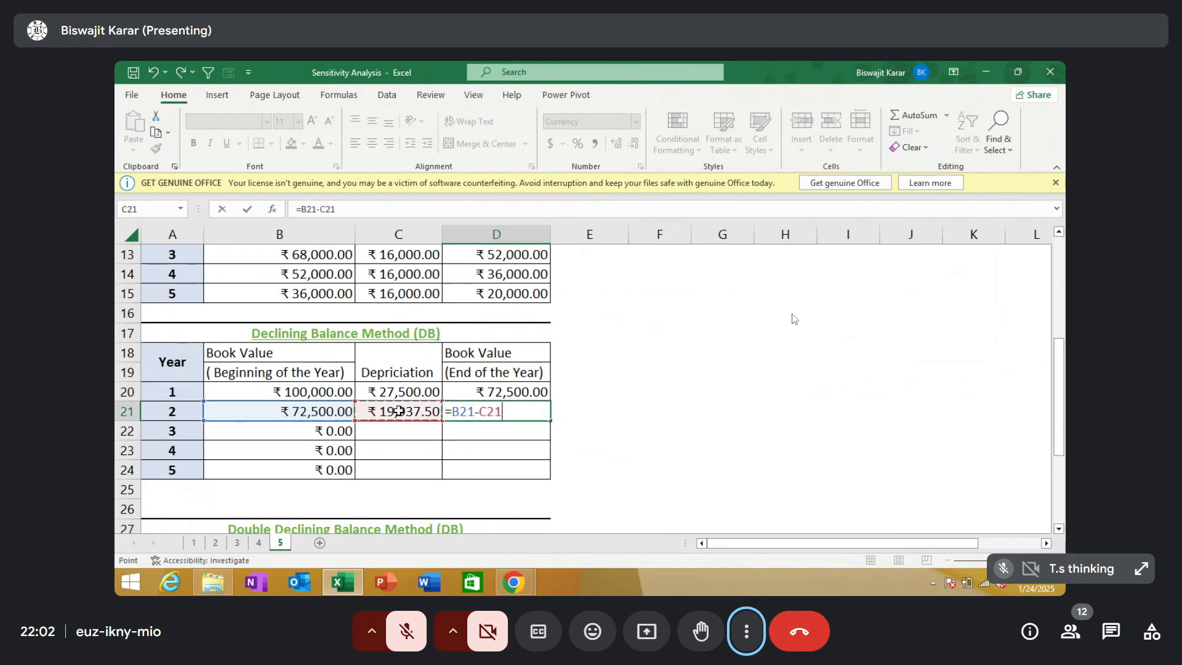
{"action": "key", "text": "Return"}
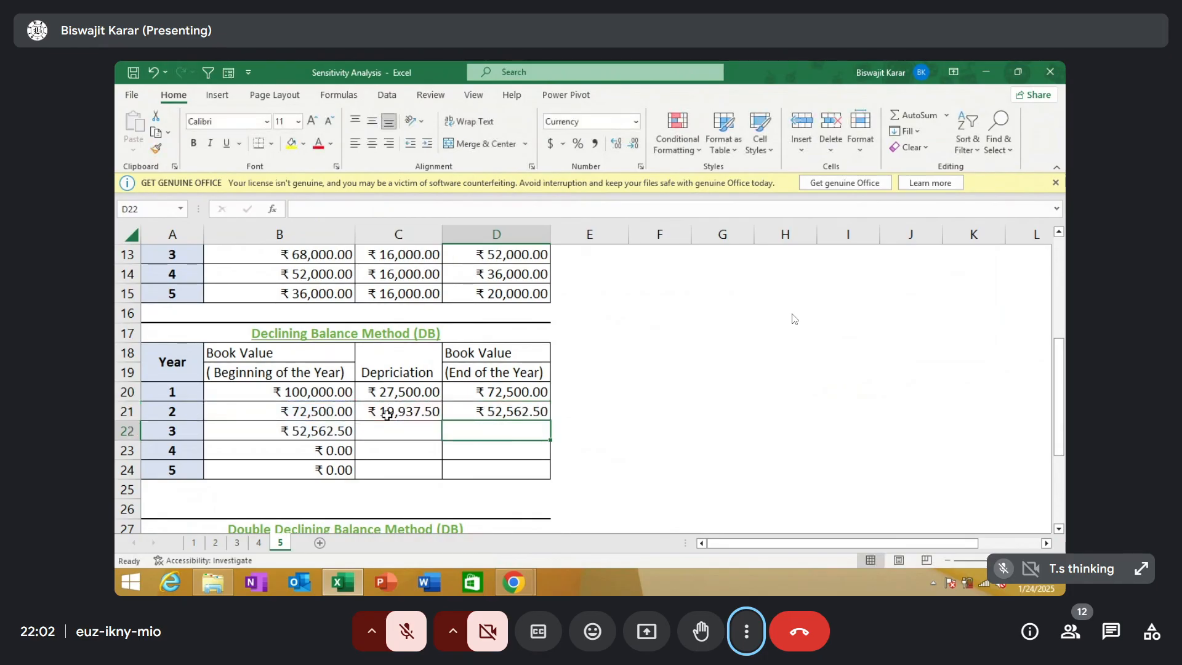
Extend the Declining Balance table's year 2 depreciation and end-of-year book value formulas through years 3 to 5
{"action": "left_click", "coordinate": [389, 431]}
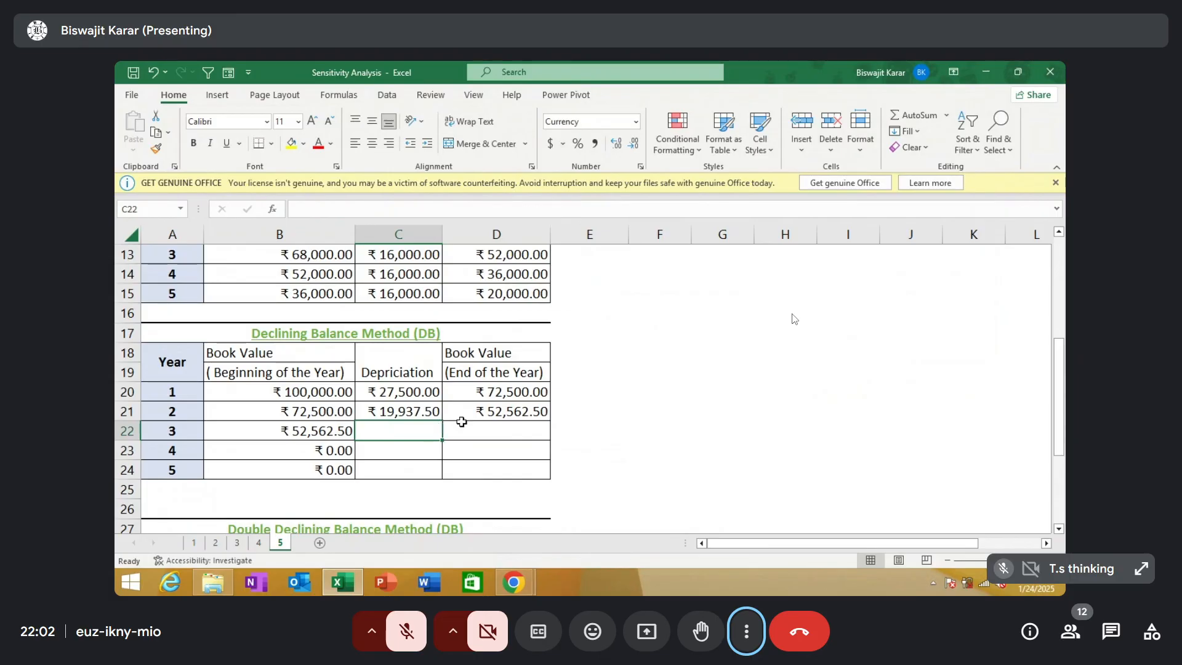
{"action": "left_click", "coordinate": [403, 411]}
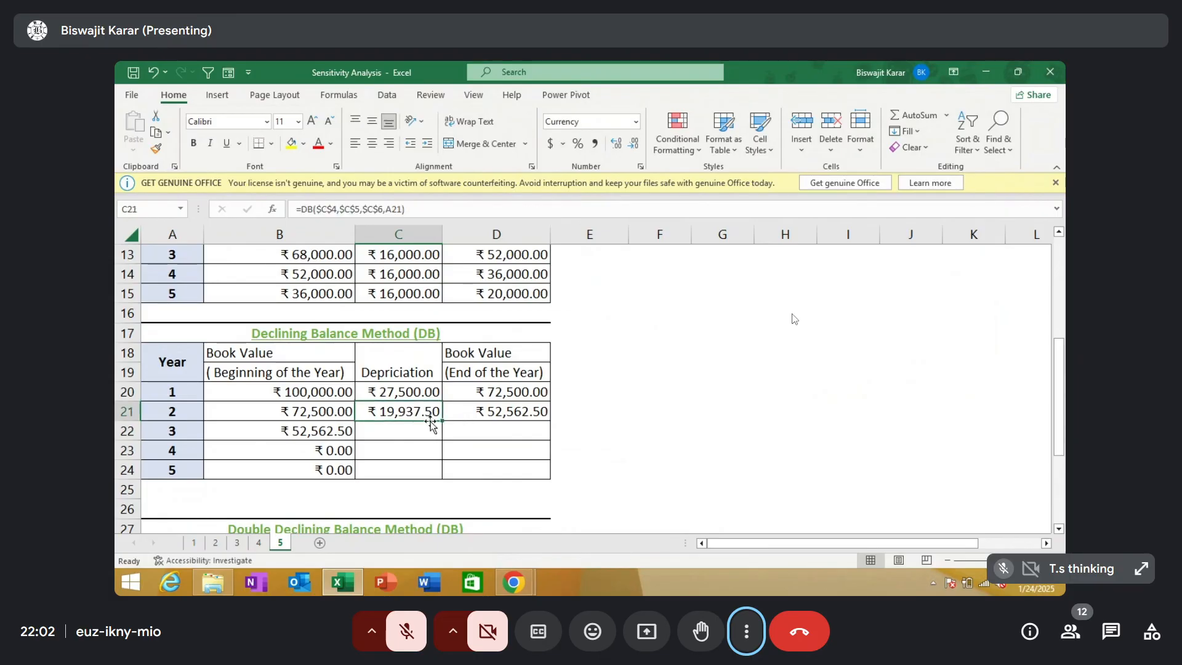
{"action": "left_click_drag", "start_coordinate": [442, 420], "coordinate": [442, 472]}
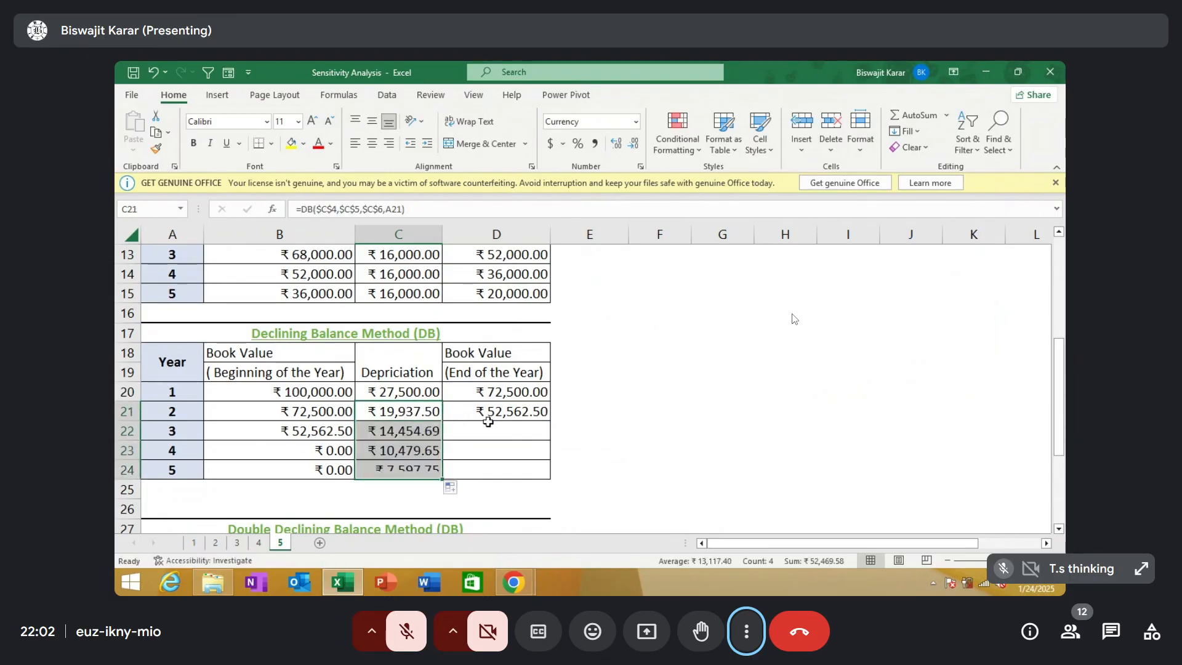
{"action": "left_click", "coordinate": [484, 413]}
{"action": "left_click_drag", "start_coordinate": [549, 421], "coordinate": [554, 474]}
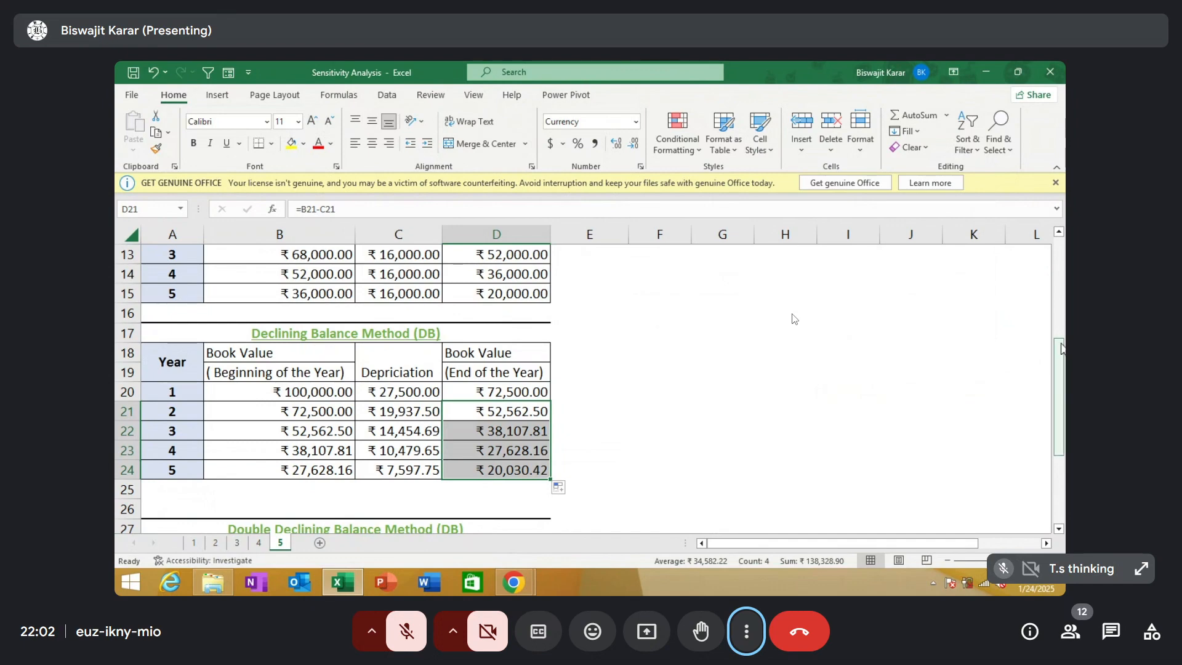
Clear the depreciation cells C30:C34 and end-of-year book value cells D30:D34 in the Double Declining Balance table
{"action": "left_click_drag", "start_coordinate": [1060, 354], "coordinate": [1060, 422]}
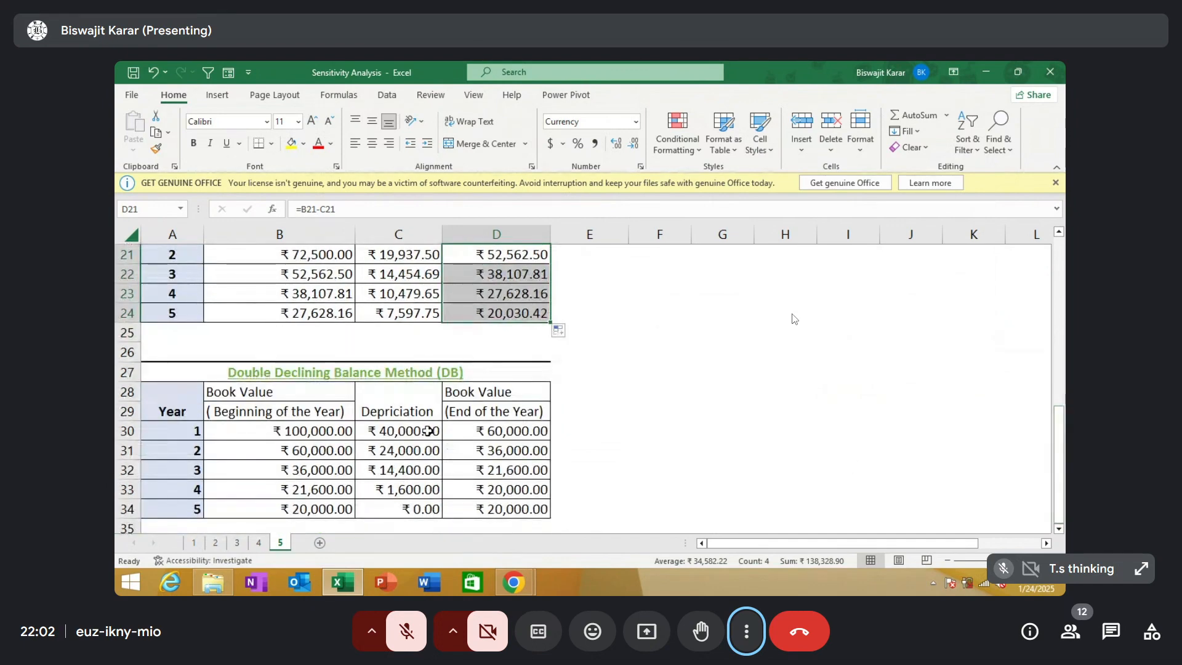
{"action": "left_click_drag", "start_coordinate": [428, 431], "coordinate": [424, 509]}
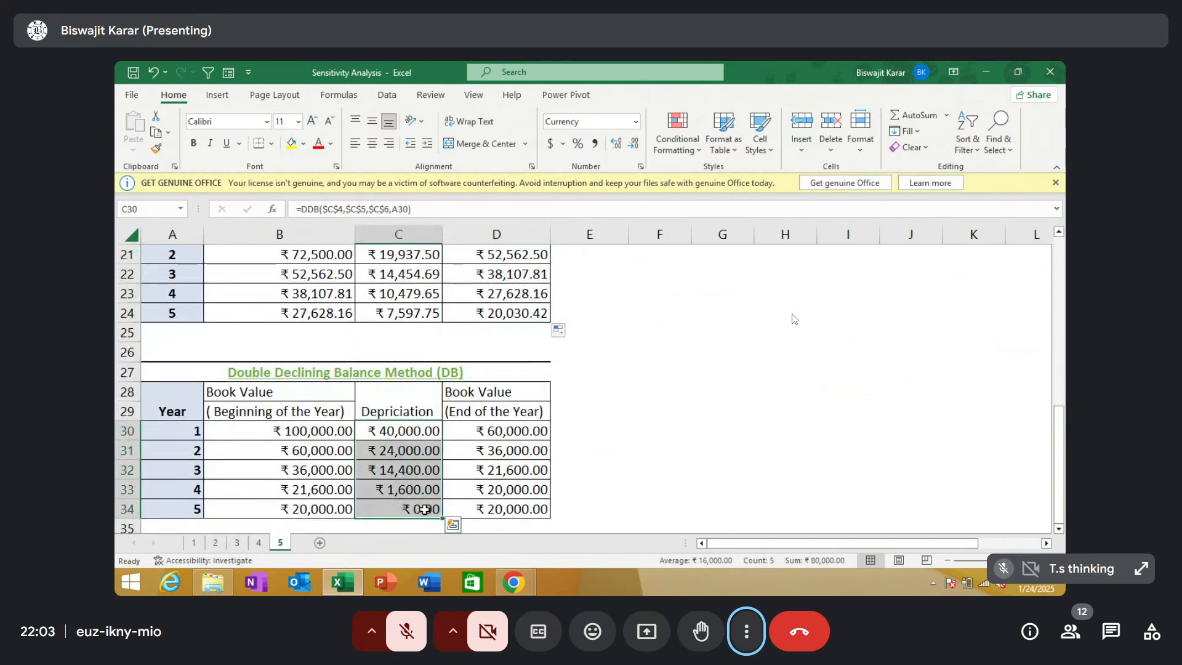
{"action": "key", "text": "Delete"}
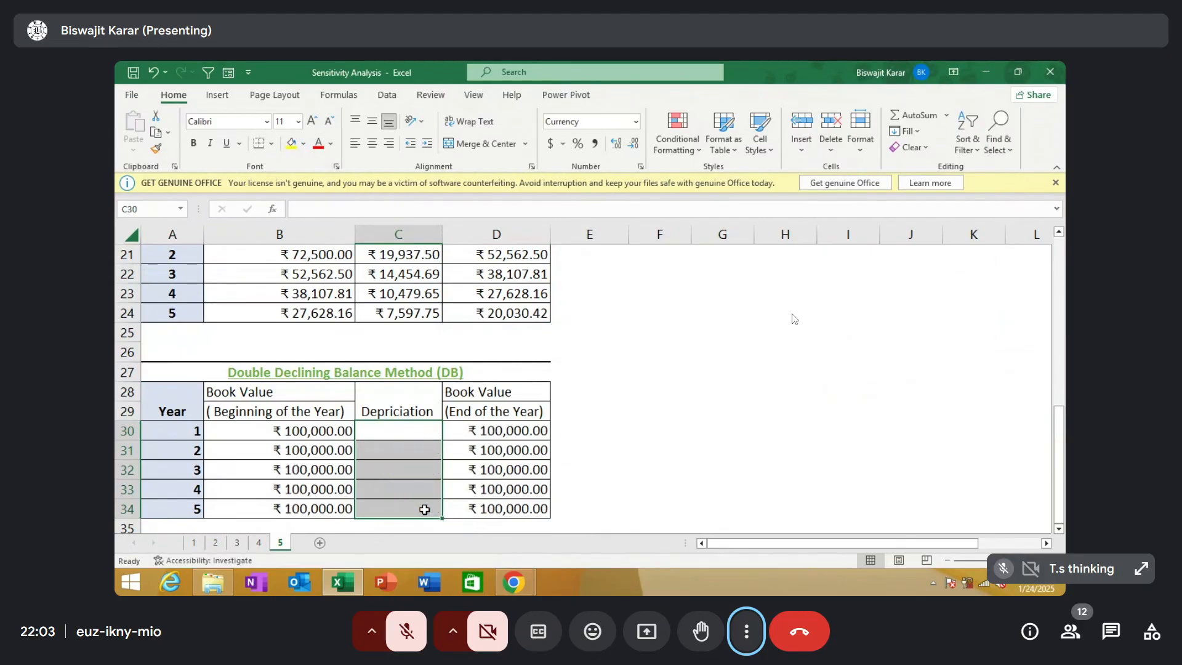
{"action": "left_click_drag", "start_coordinate": [512, 434], "coordinate": [512, 508]}
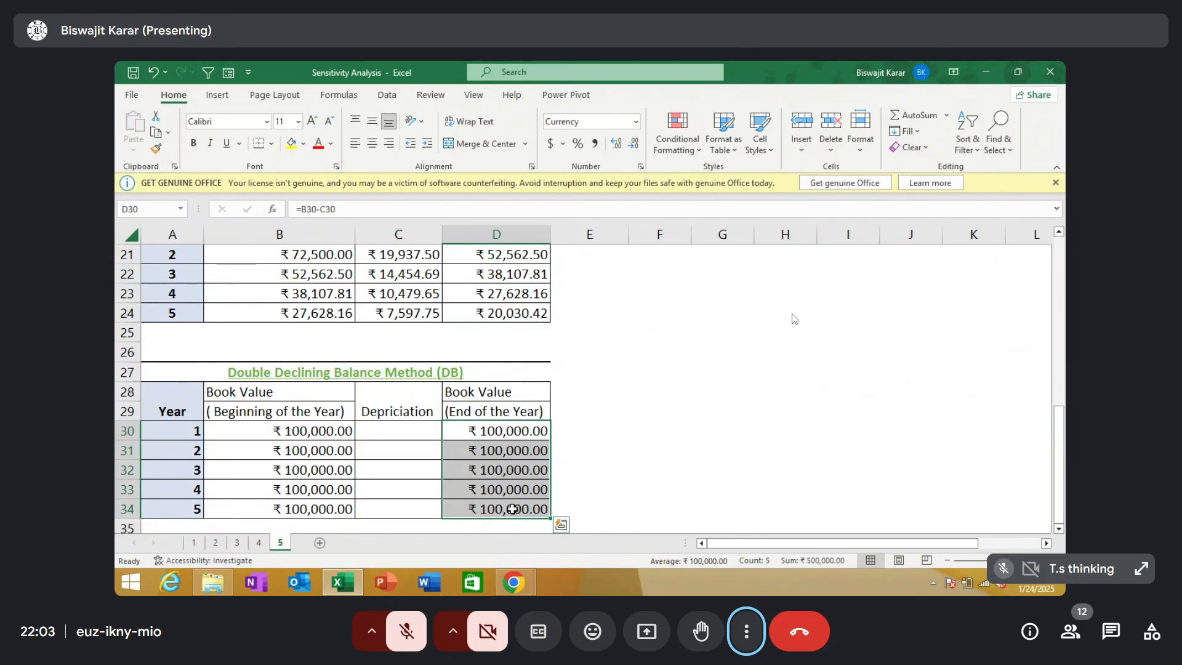
{"action": "key", "text": "Delete"}
Start a DDB function for year 1 depreciation in C30 with its cost argument locked as $C$4
{"action": "left_click", "coordinate": [415, 430]}
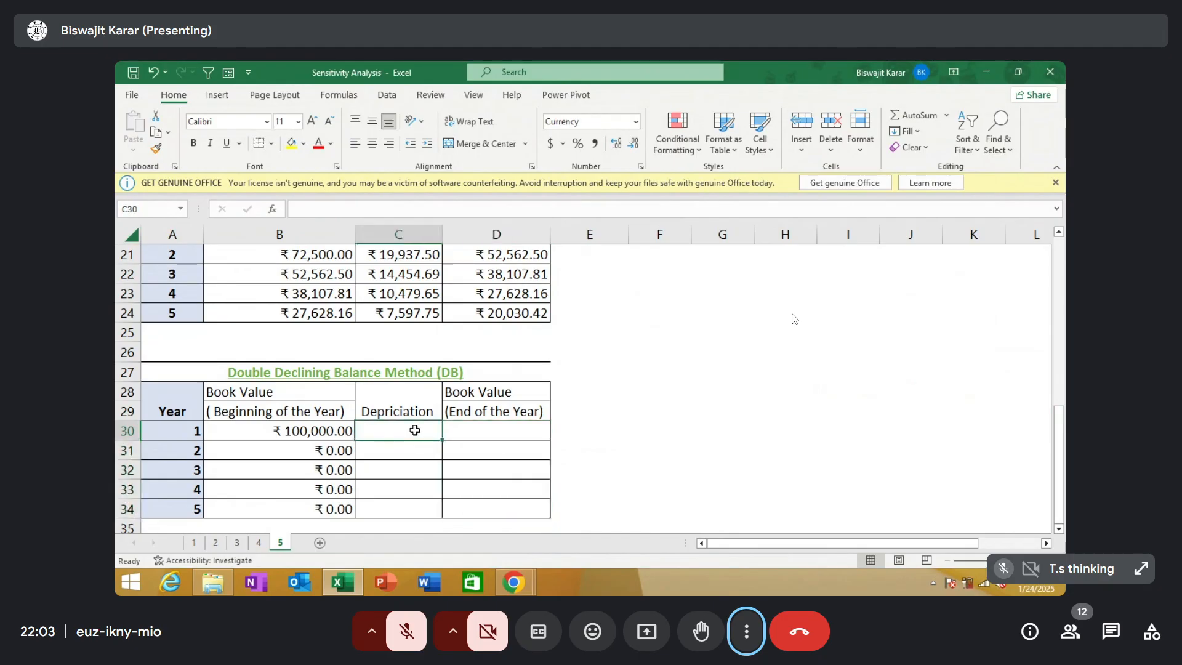
{"action": "type", "text": "="}
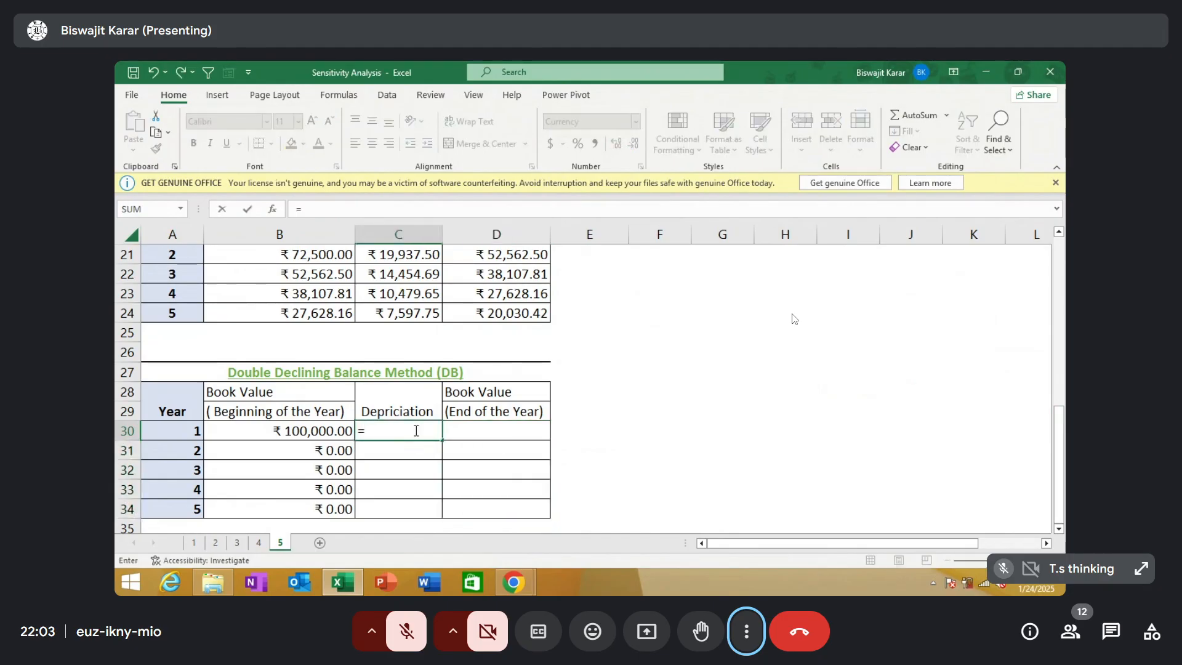
{"action": "type", "text": "ddb"}
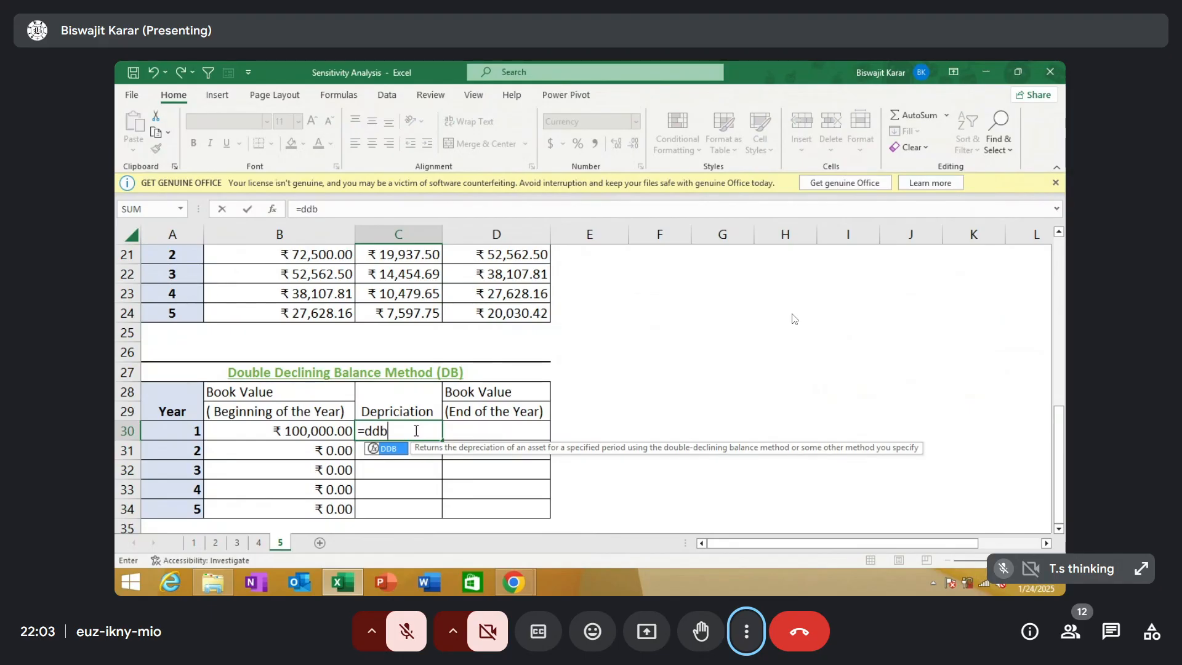
{"action": "key", "text": "ctrl+a"}
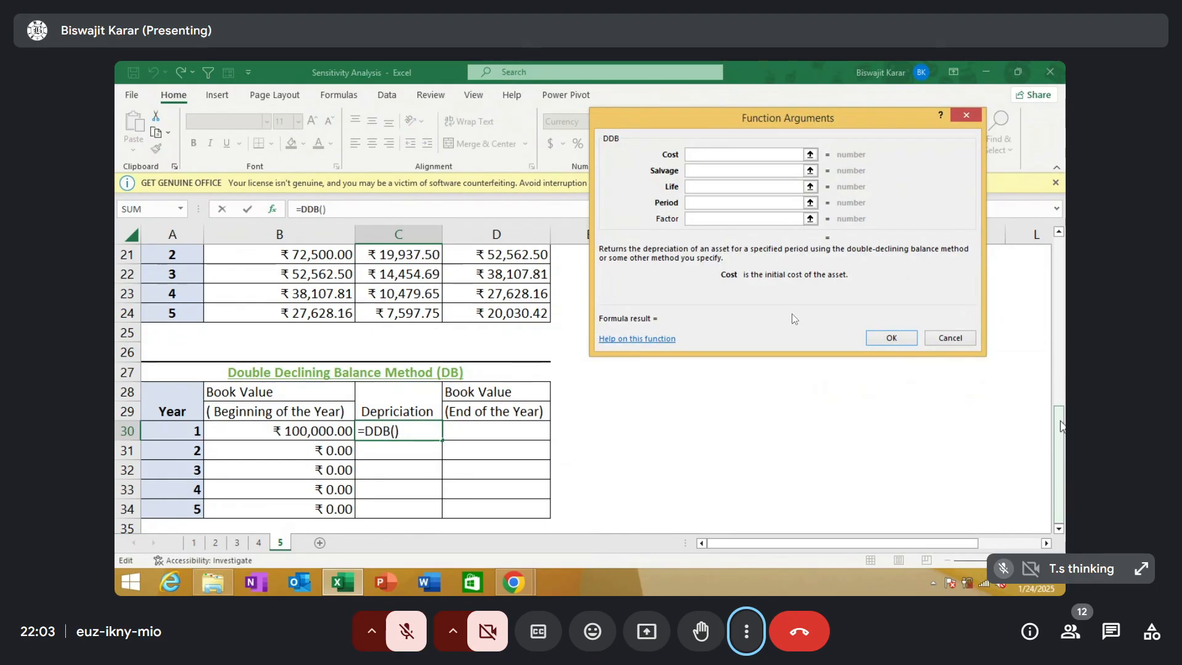
{"action": "left_click_drag", "start_coordinate": [1059, 411], "coordinate": [1060, 240]}
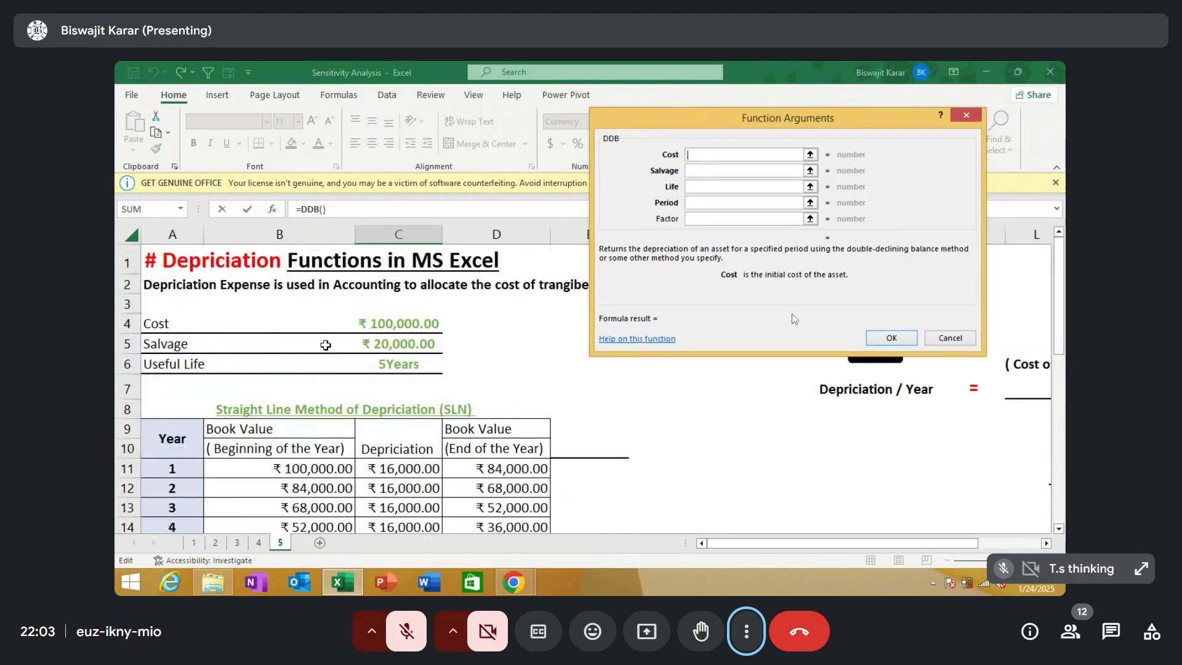
{"action": "left_click", "coordinate": [360, 323]}
{"action": "key", "text": "F4"}
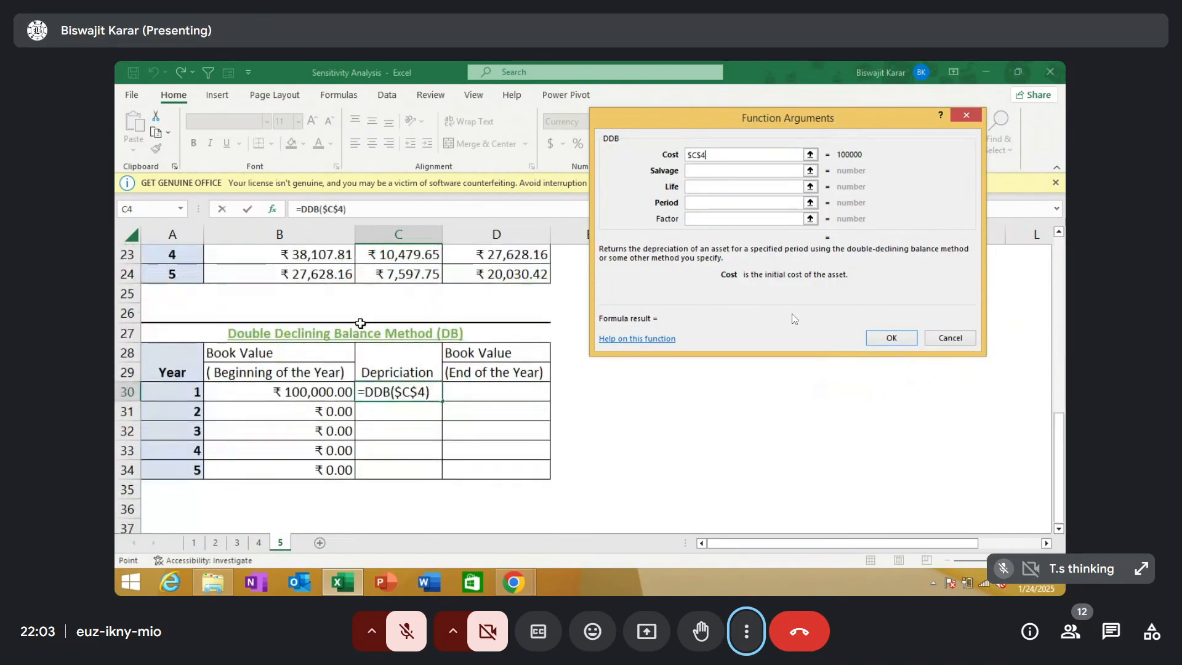
Set the DDB function's salvage argument to $C$5 as an absolute reference
{"action": "left_click", "coordinate": [692, 176]}
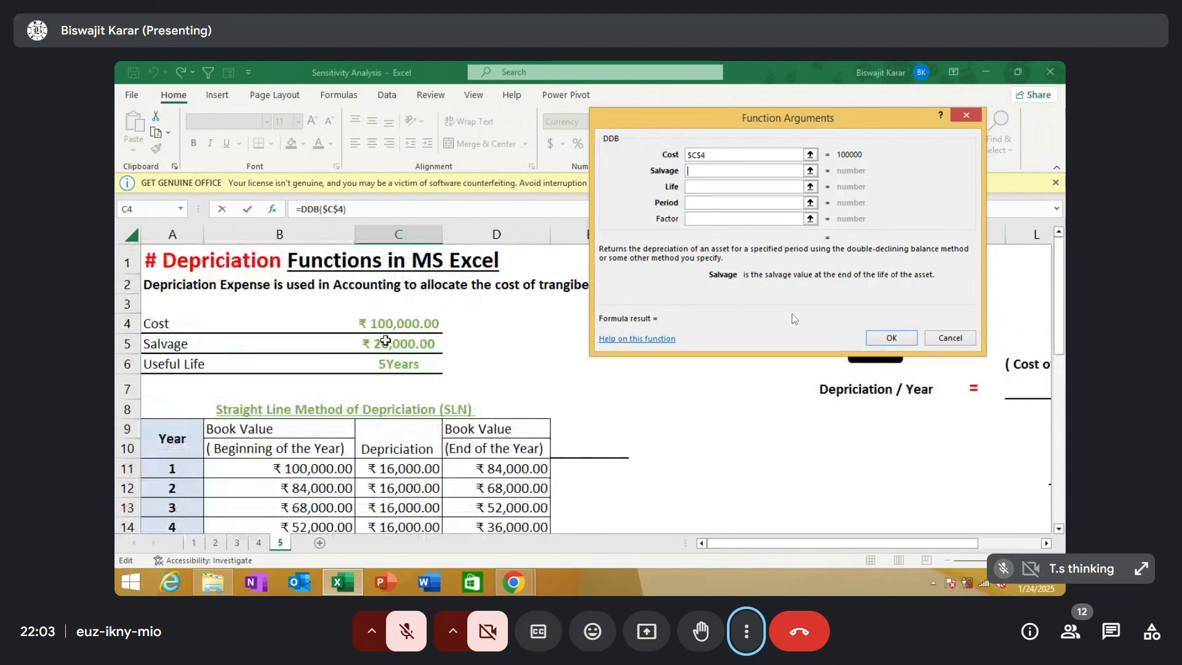
{"action": "left_click", "coordinate": [386, 341]}
{"action": "key", "text": "F4"}
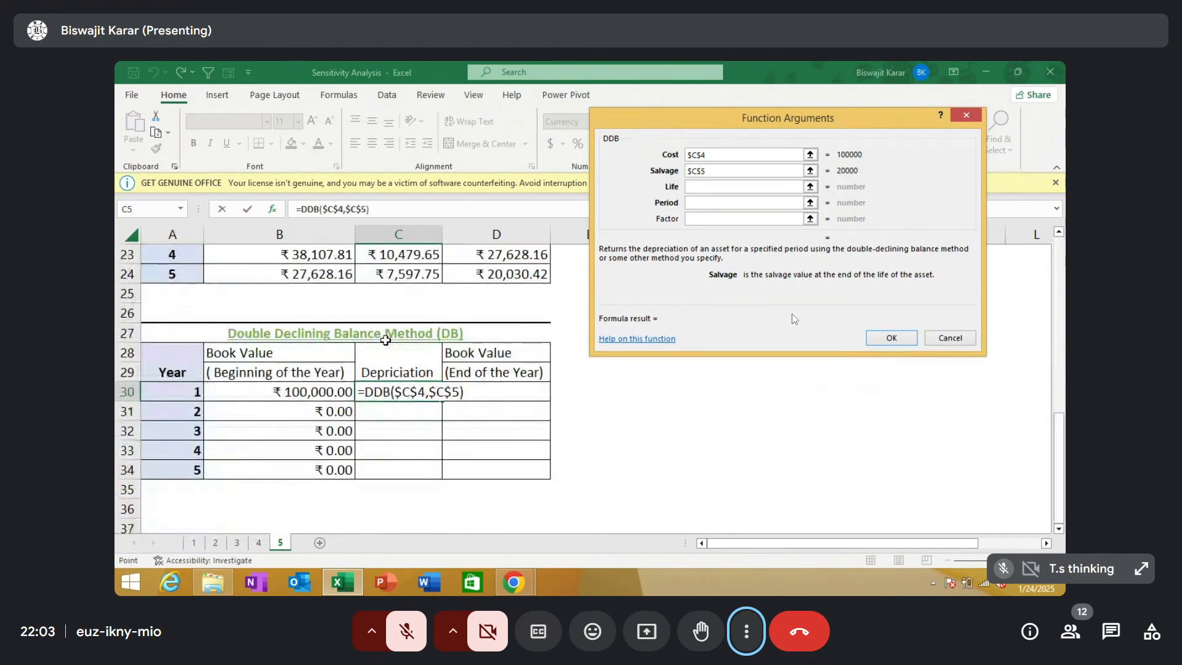
Set the DDB function's life argument to the absolute reference $C$6 and its period argument to A30
{"action": "key", "text": "Tab"}
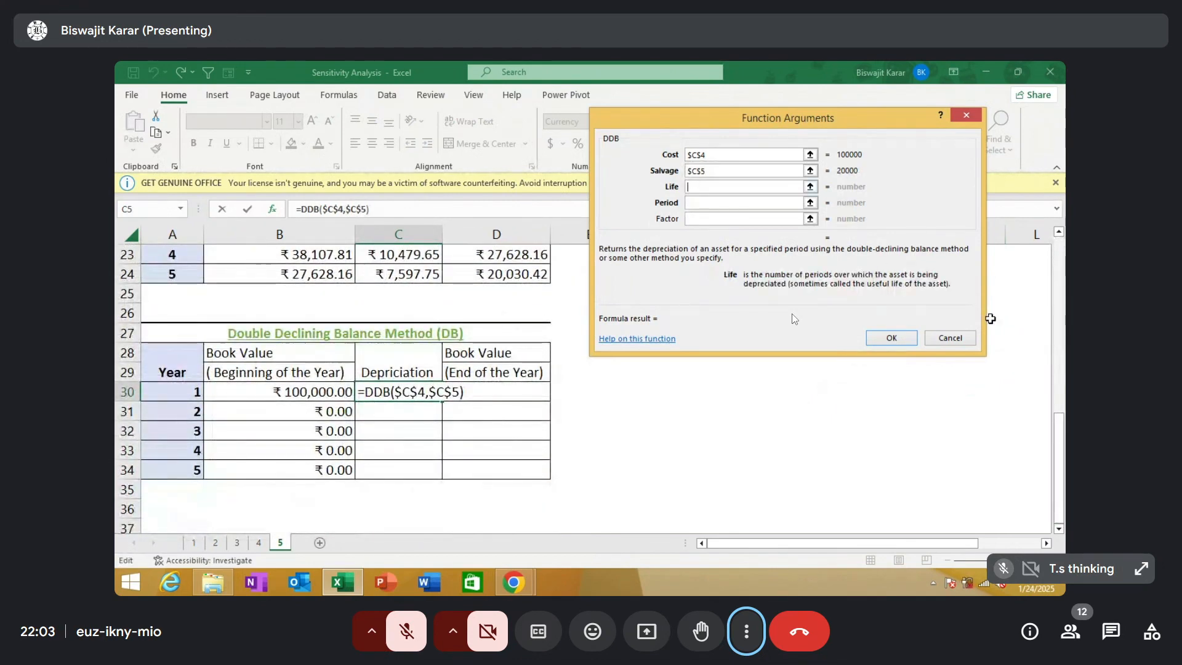
{"action": "scroll", "coordinate": [399, 363], "scroll_direction": "up", "scroll_amount": 7}
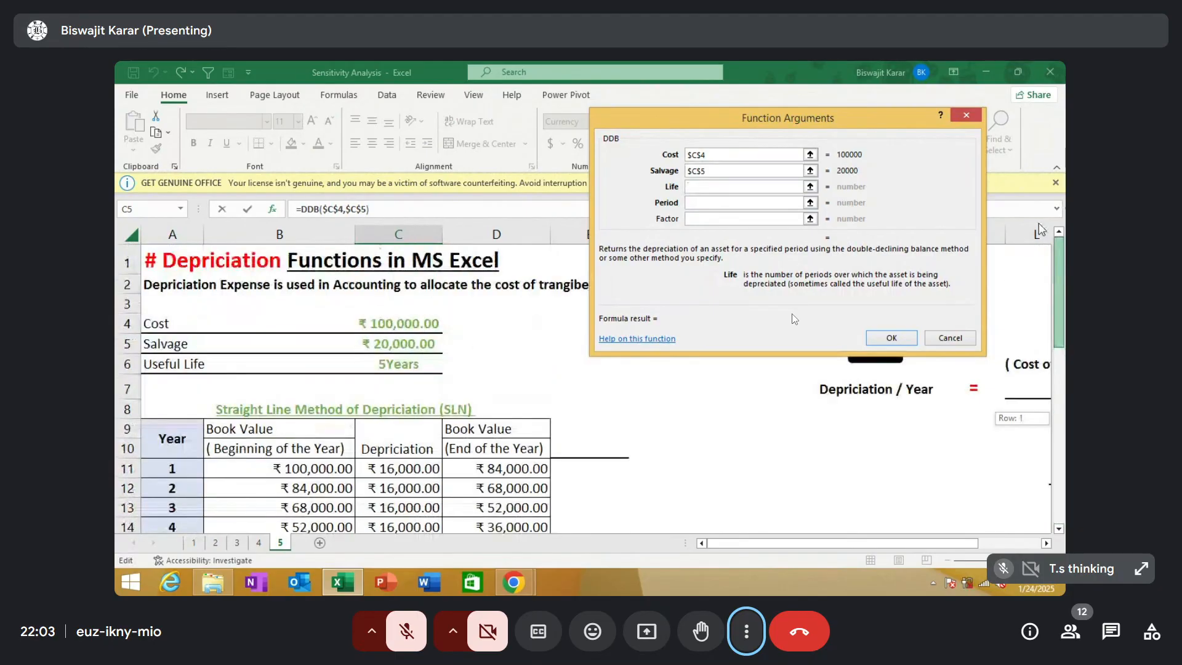
{"action": "left_click", "coordinate": [399, 363]}
{"action": "key", "text": "F4"}
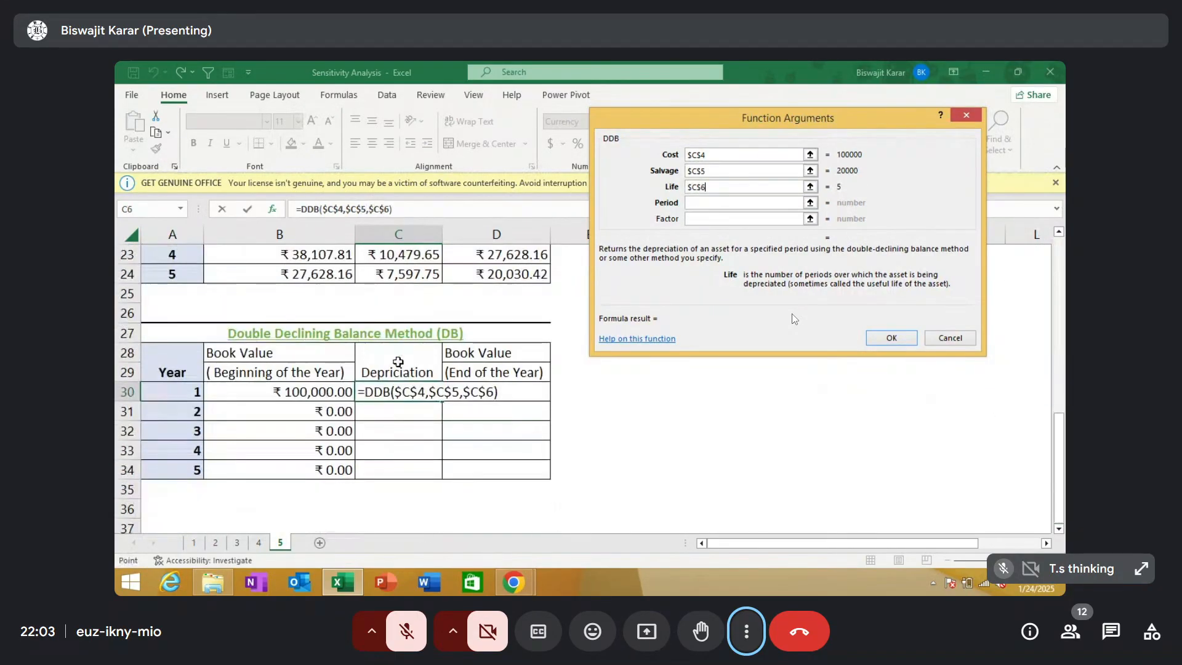
{"action": "key", "text": "Tab"}
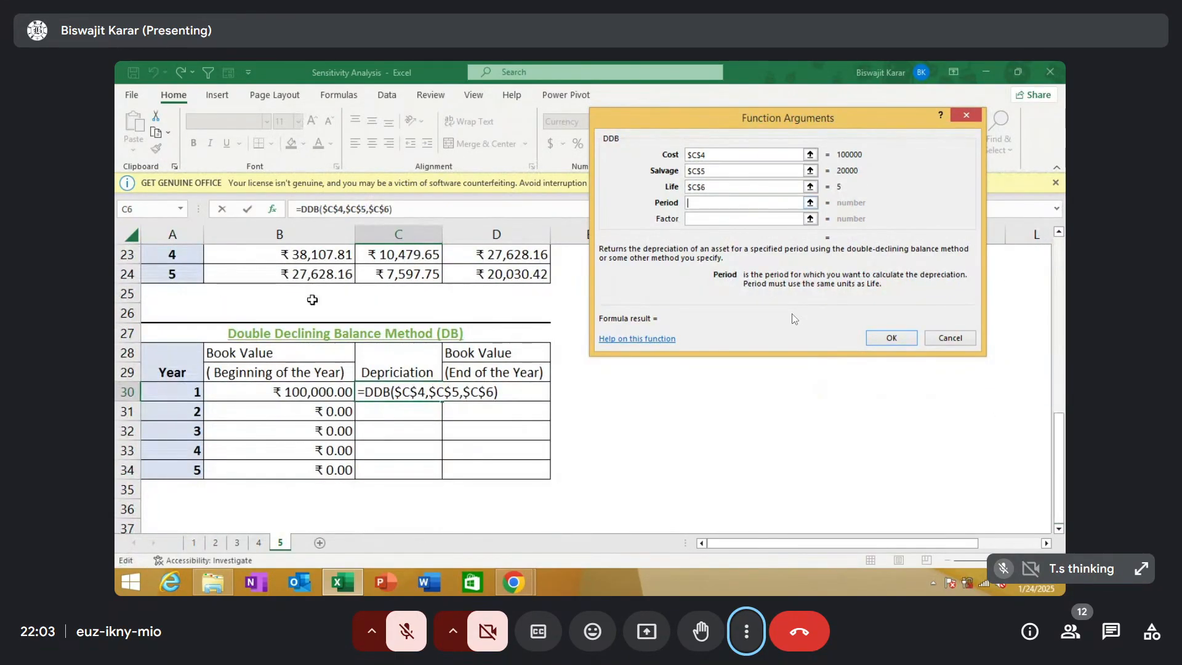
{"action": "left_click", "coordinate": [183, 391]}
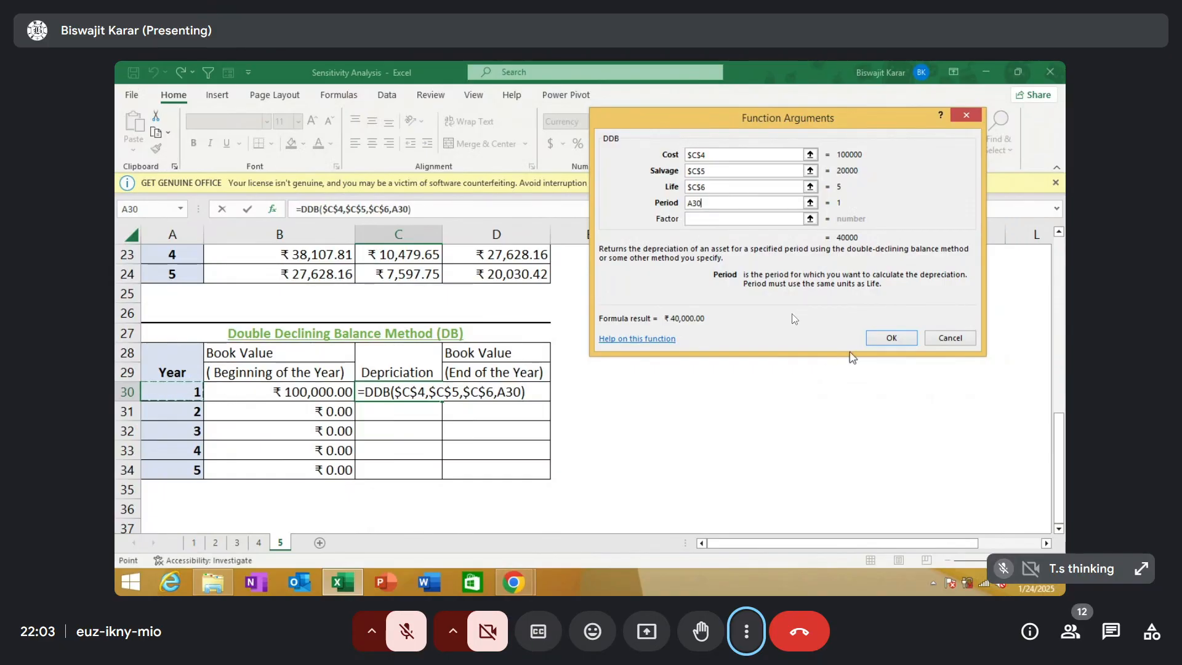
Confirm the DDB function in C30 and calculate year 1's end-of-year book value in D30 as =B30-C30
{"action": "left_click", "coordinate": [874, 343]}
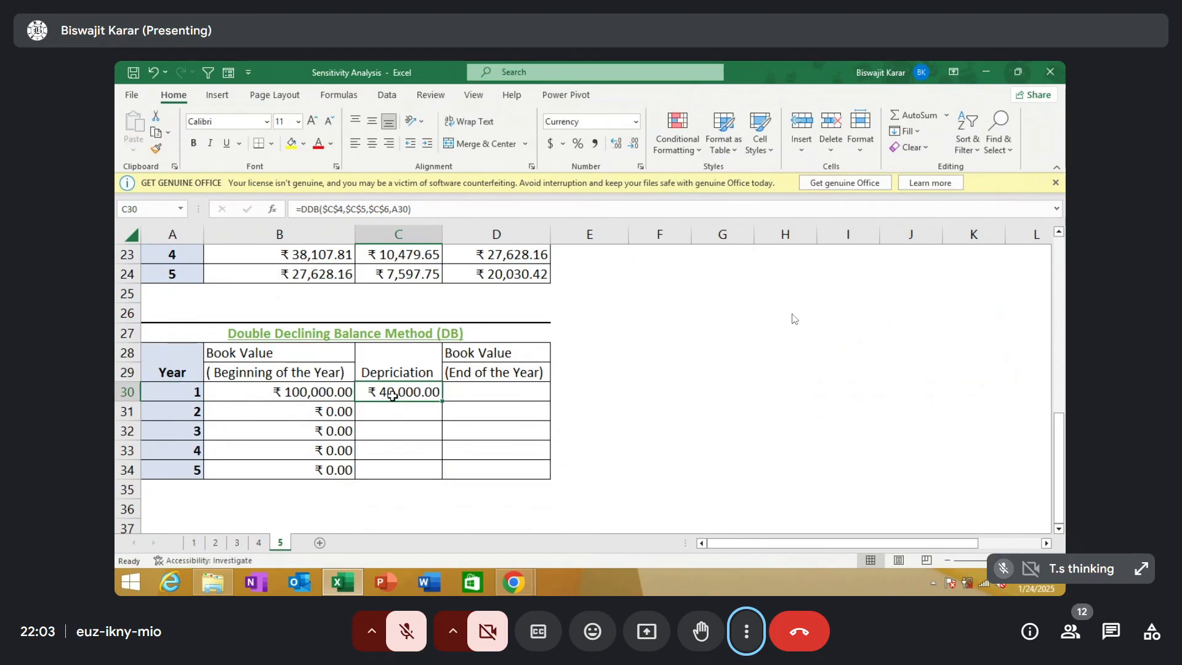
{"action": "left_click", "coordinate": [471, 392]}
{"action": "type", "text": "="}
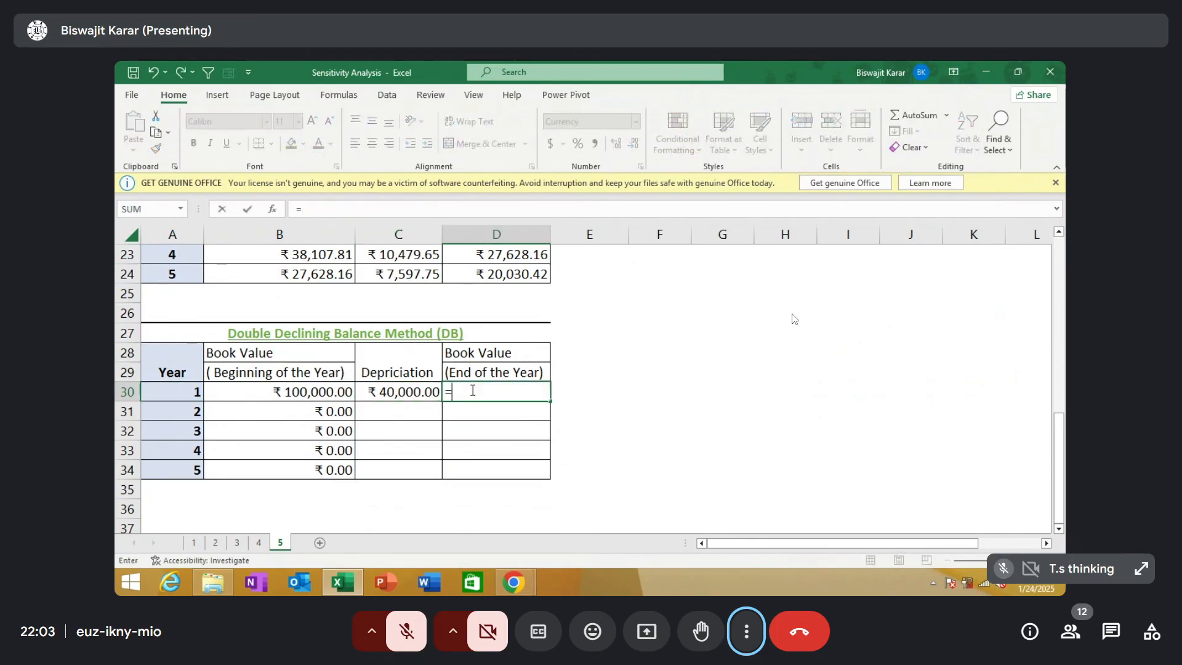
{"action": "left_click", "coordinate": [312, 391]}
{"action": "type", "text": "-"}
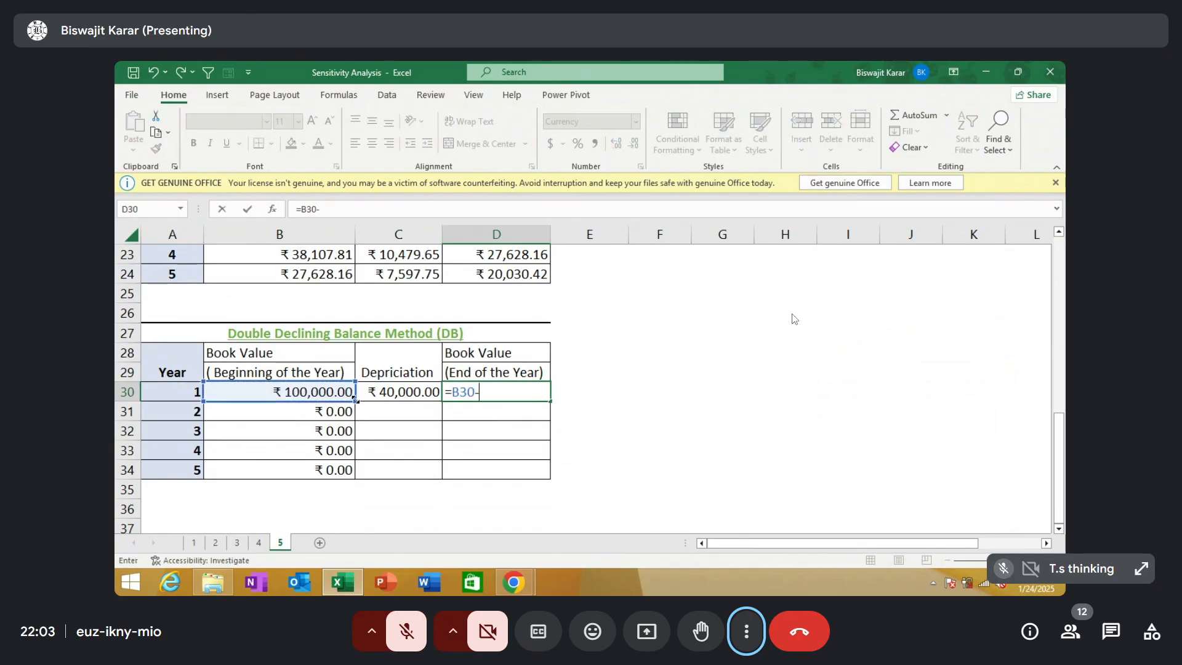
{"action": "left_click", "coordinate": [369, 393]}
{"action": "key", "text": "Return"}
Fill the year 1 DDB depreciation formula from C30 down to year 2 in C31
{"action": "left_click", "coordinate": [371, 392]}
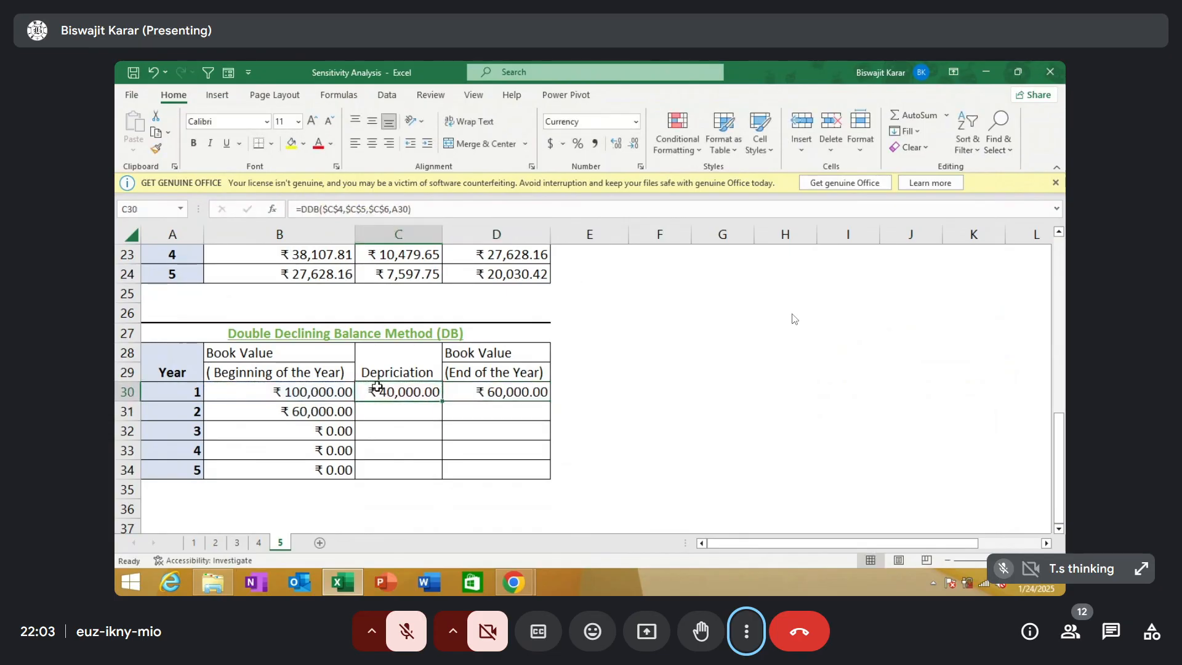
{"action": "left_click_drag", "start_coordinate": [440, 401], "coordinate": [441, 421]}
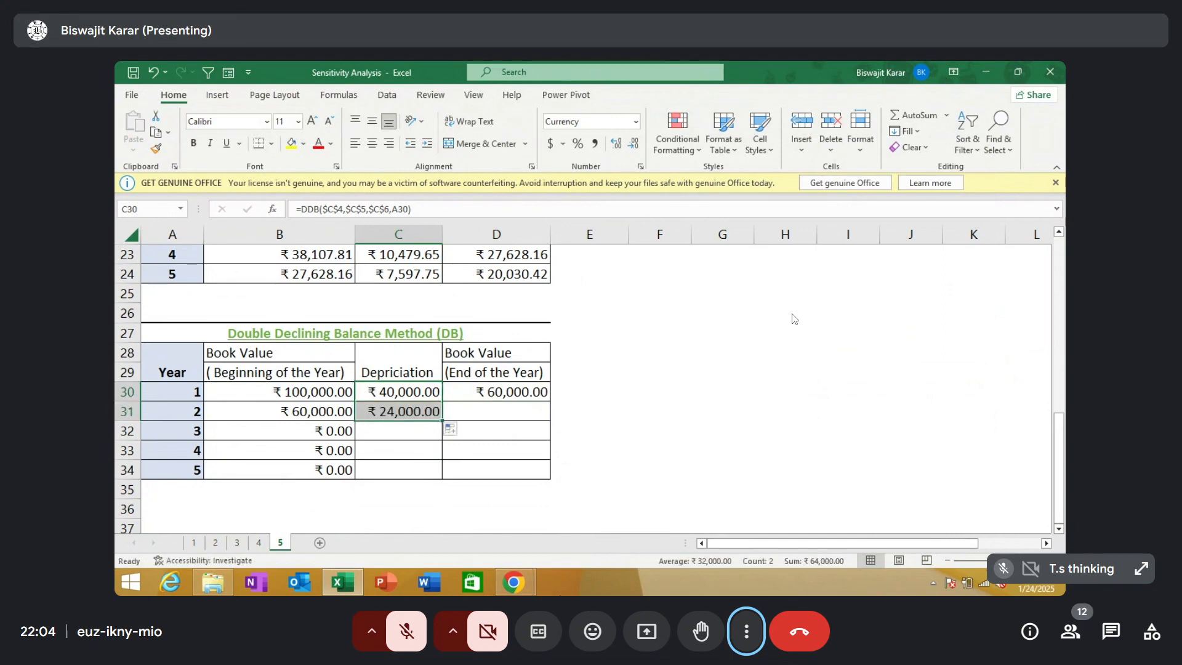
{"action": "left_click", "coordinate": [369, 414]}
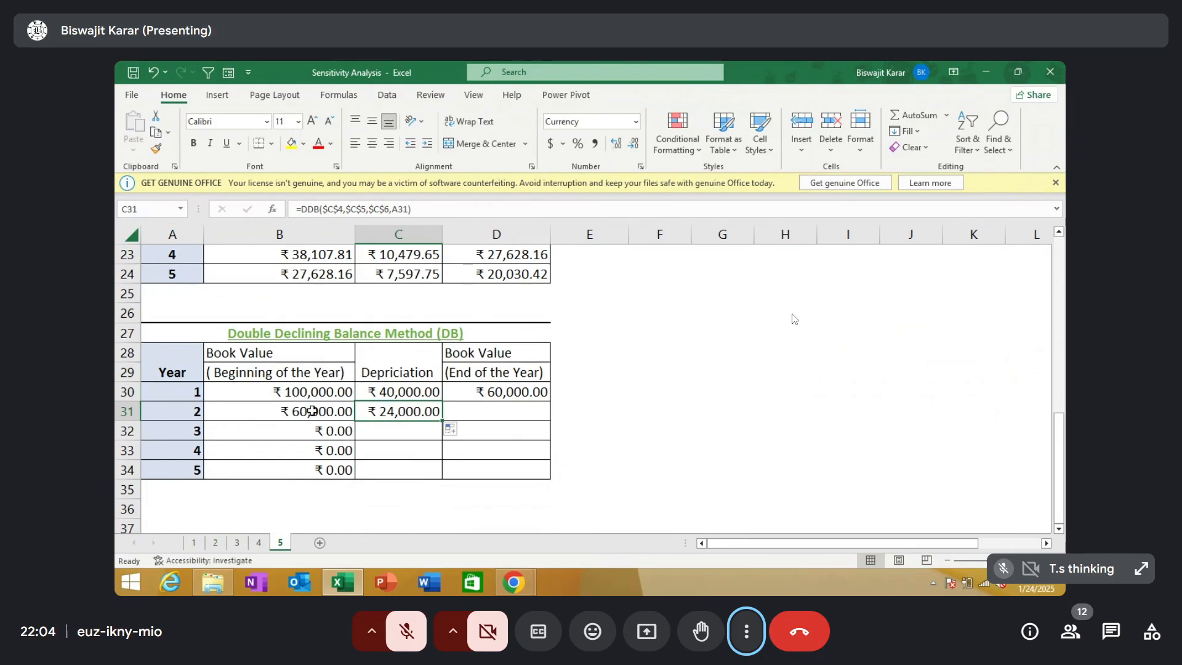
Calculate year 2's end-of-year book value in D31 as =B31-C31
{"action": "left_click", "coordinate": [467, 409]}
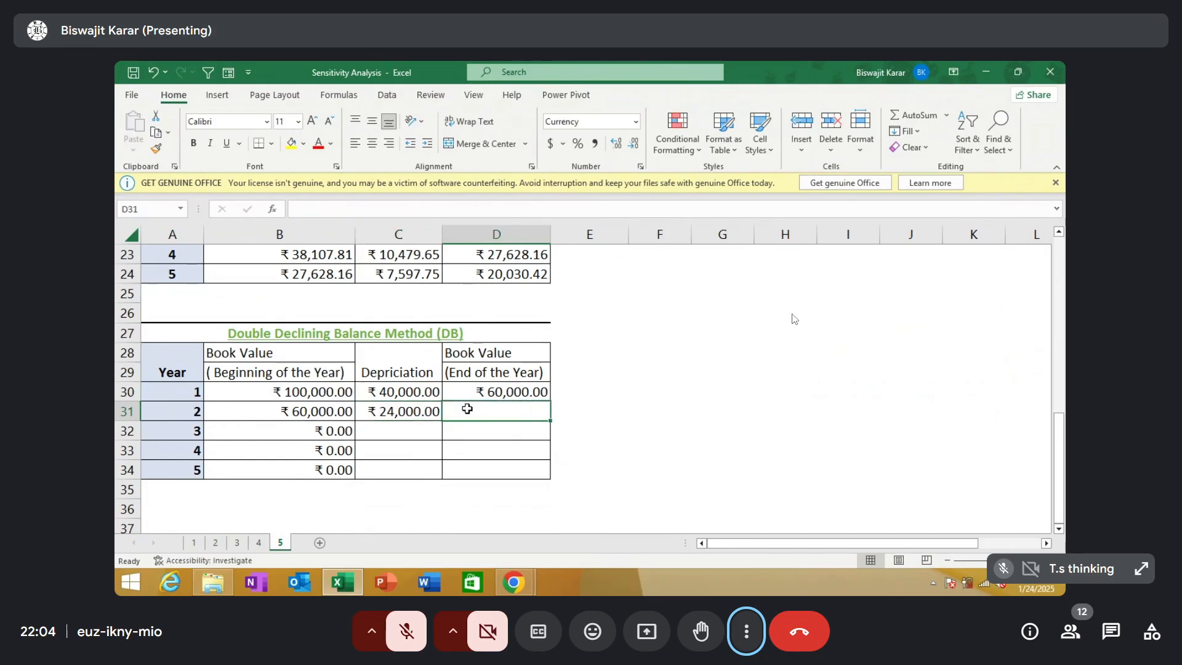
{"action": "type", "text": "="}
{"action": "left_click", "coordinate": [329, 412]}
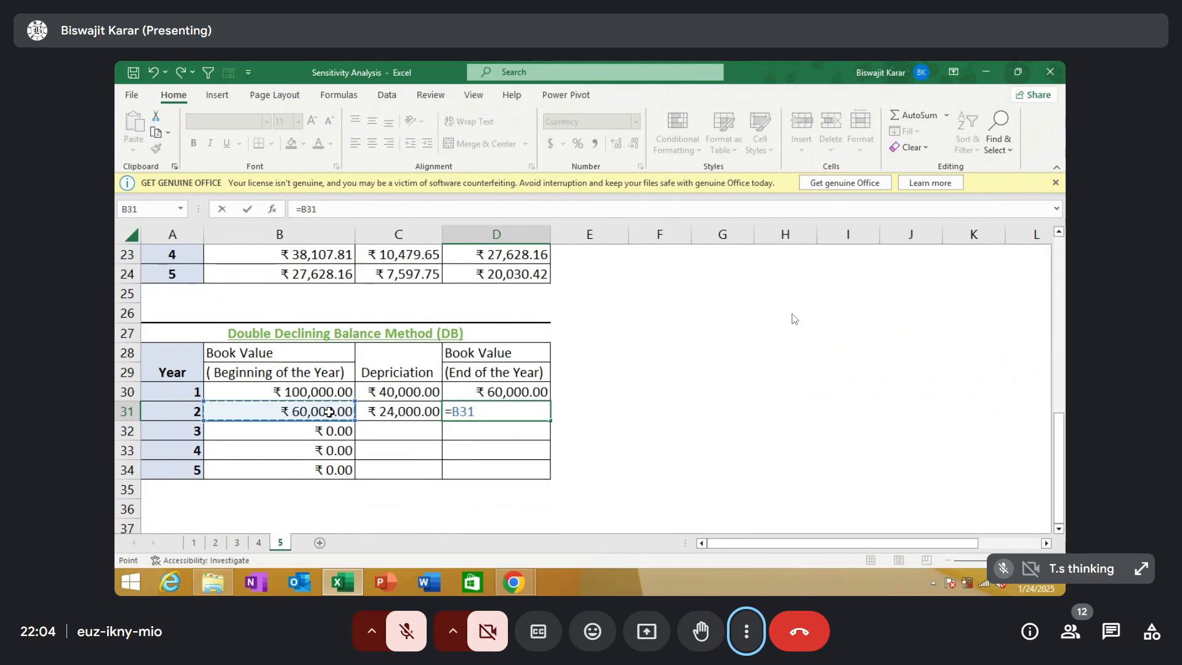
{"action": "type", "text": "-"}
{"action": "left_click", "coordinate": [388, 409]}
{"action": "key", "text": "Return"}
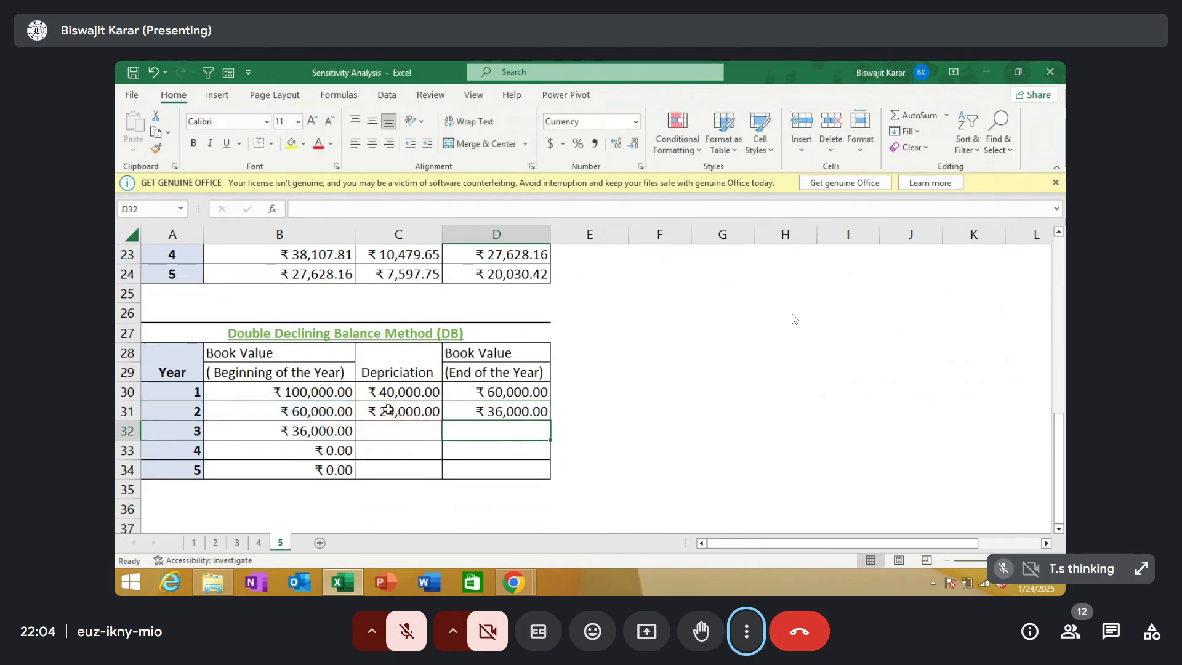
Fill the year 2 depreciation and end-of-year book value formulas from C31 and D31 down to row 34
{"action": "left_click", "coordinate": [388, 410]}
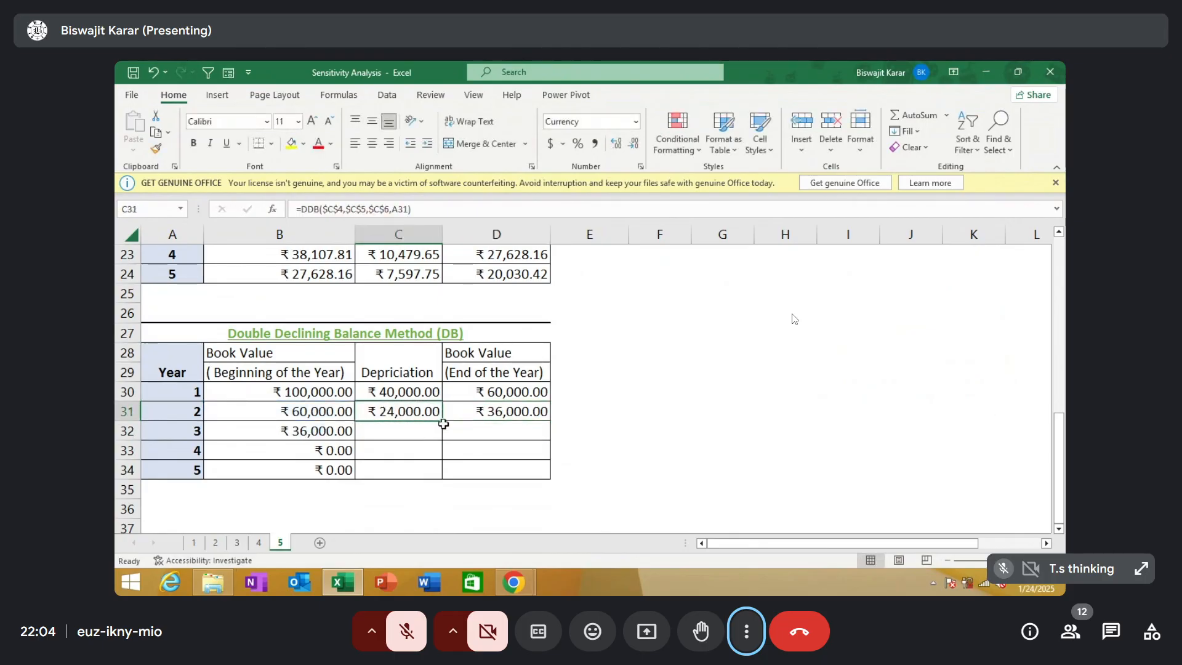
{"action": "left_click_drag", "start_coordinate": [443, 424], "coordinate": [443, 473]}
{"action": "left_click", "coordinate": [527, 419]}
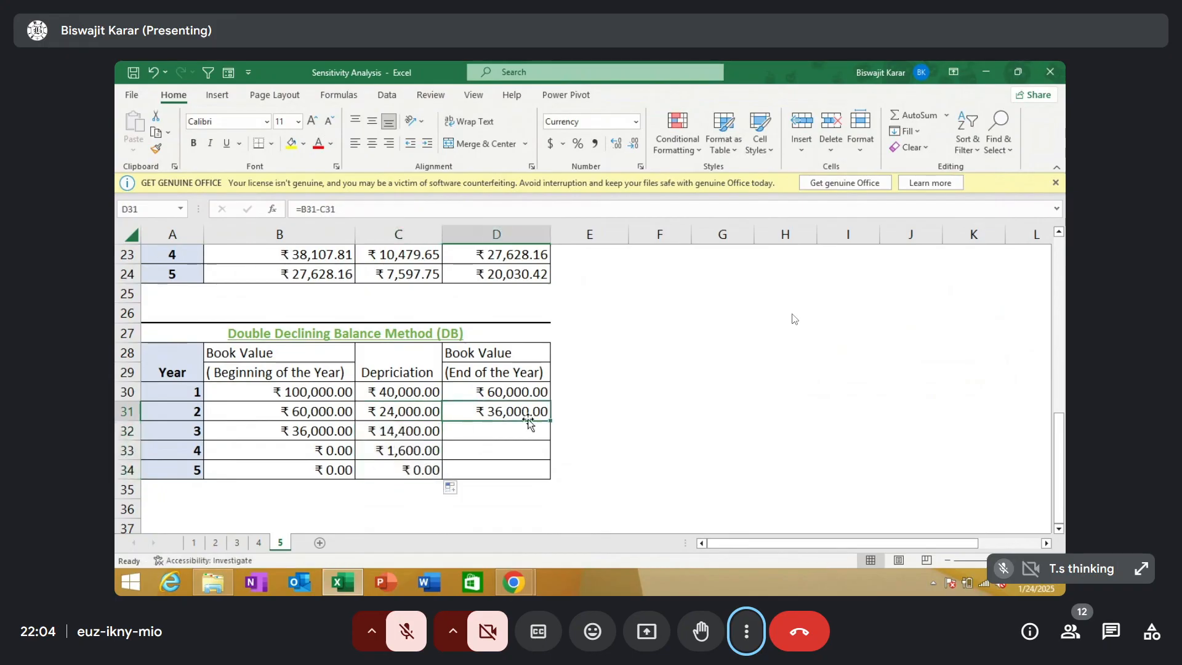
{"action": "left_click_drag", "start_coordinate": [548, 421], "coordinate": [541, 481]}
{"action": "left_click", "coordinate": [534, 471]}
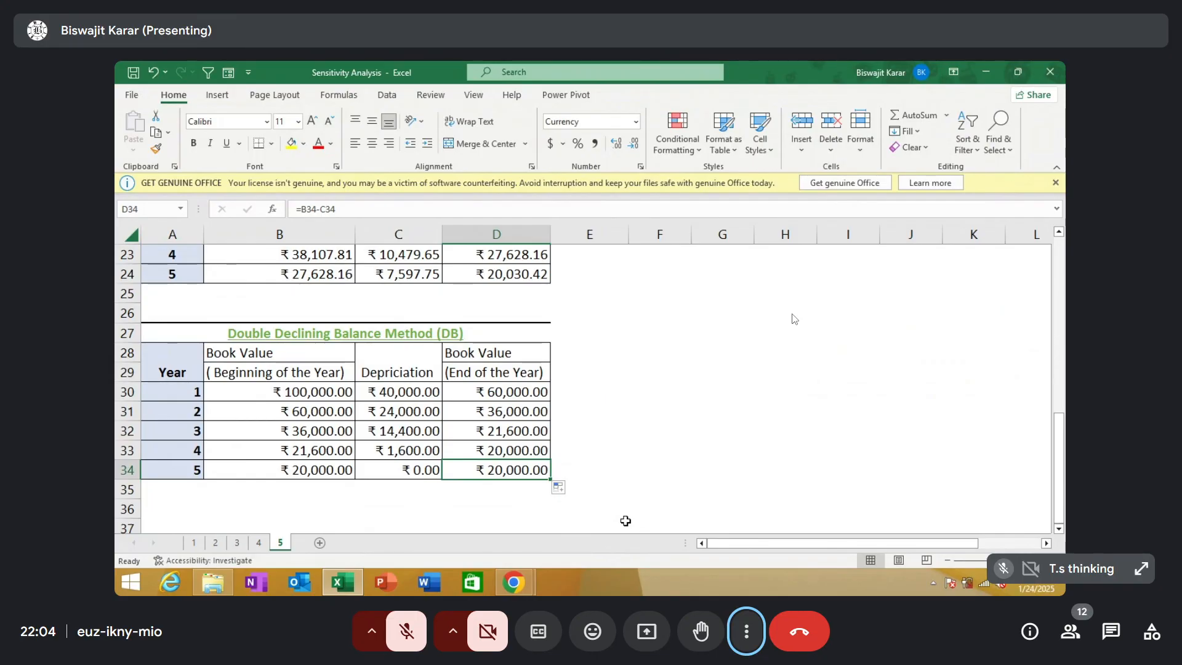
Re-enter year 3's beginning book value in B32 as =D31, linking it to year 2's end-of-year book value
{"action": "left_click", "coordinate": [263, 425]}
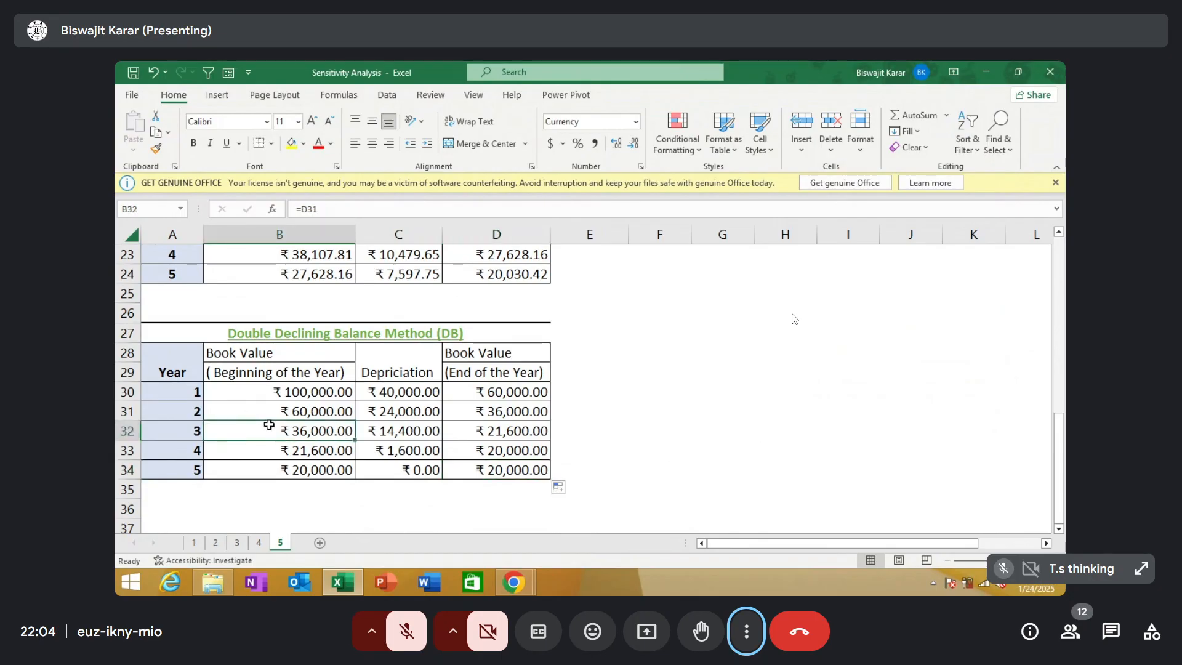
{"action": "type", "text": "="}
{"action": "left_click", "coordinate": [462, 417]}
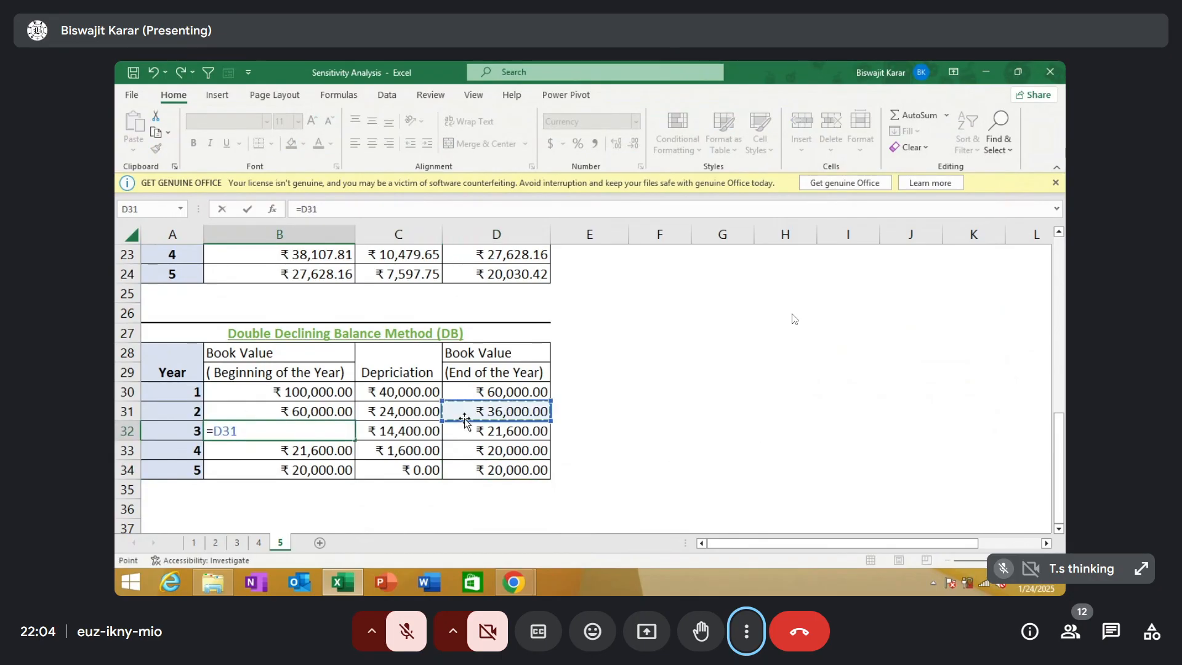
{"action": "key", "text": "Return"}
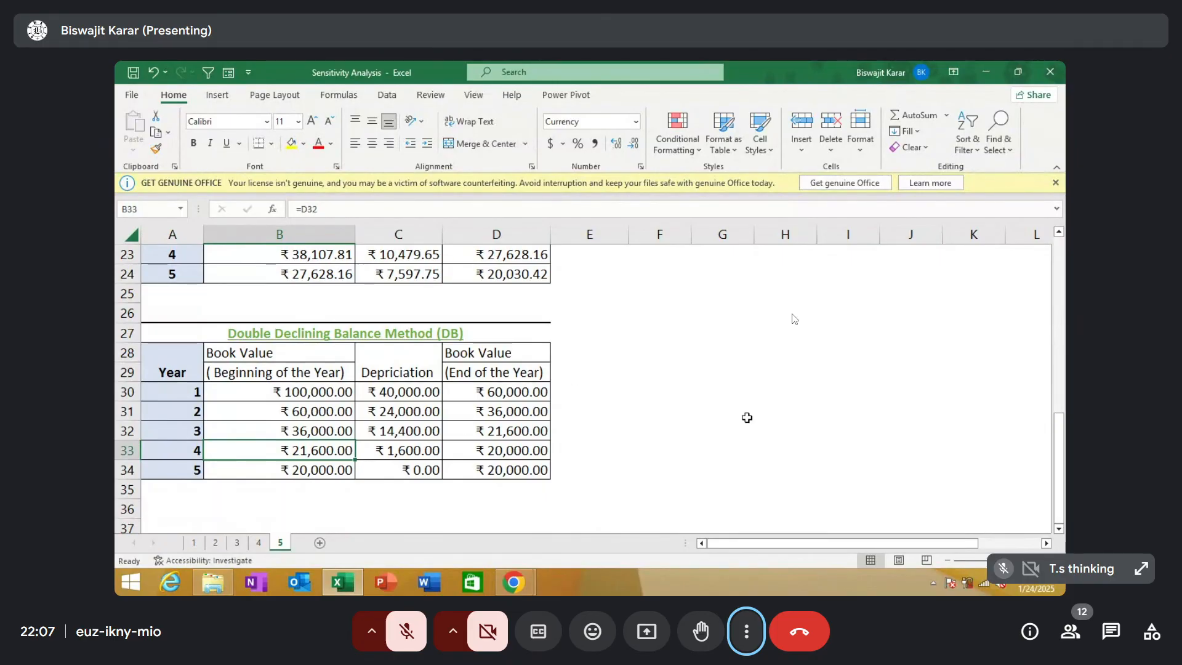
Close the Sensitivity Analysis workbook and the Excel Training Tools folder window
{"action": "left_click_drag", "start_coordinate": [1058, 490], "coordinate": [1057, 314]}
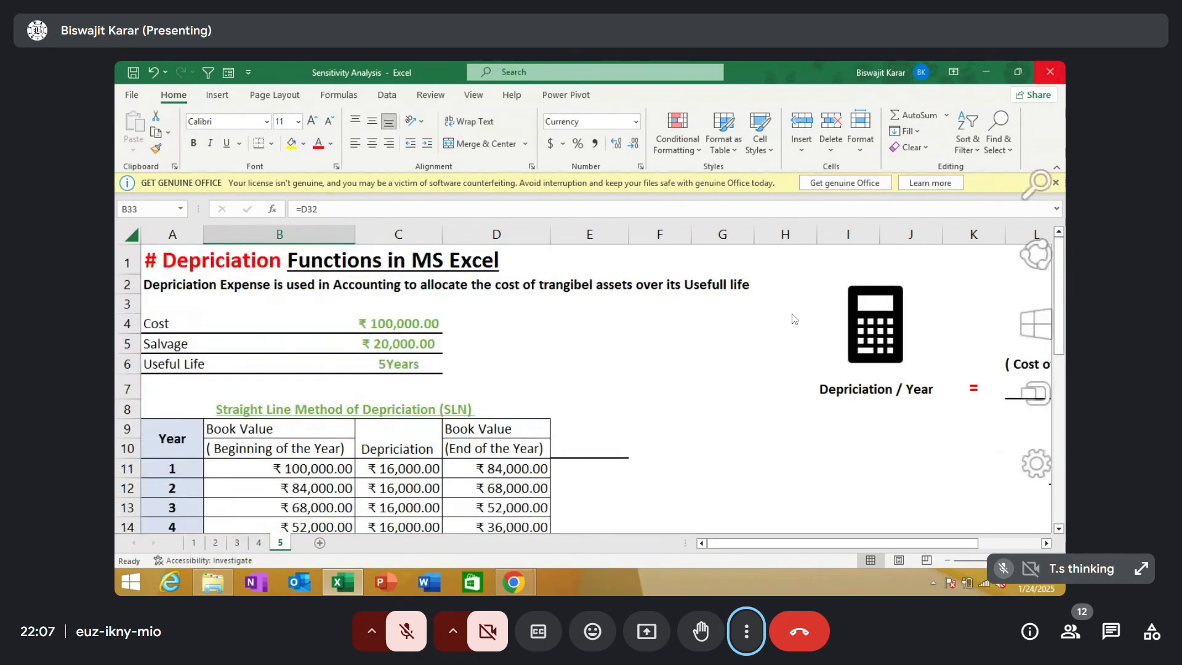
{"action": "left_click", "coordinate": [1050, 72]}
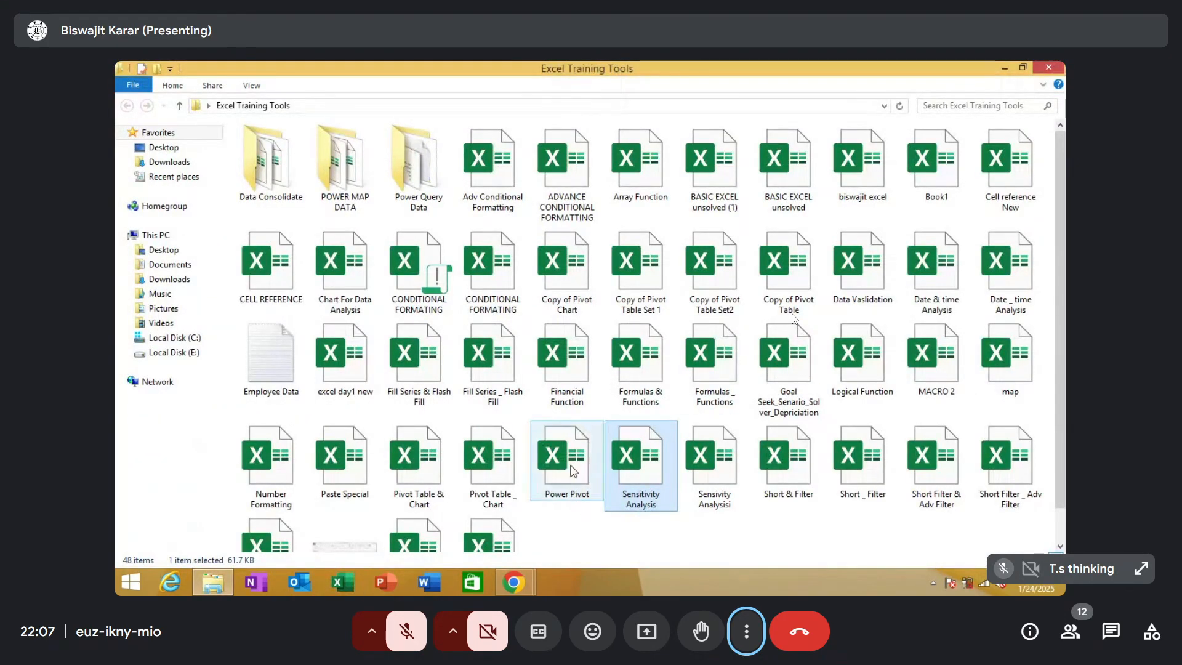
{"action": "scroll", "coordinate": [1063, 426], "scroll_direction": "down", "scroll_amount": 1}
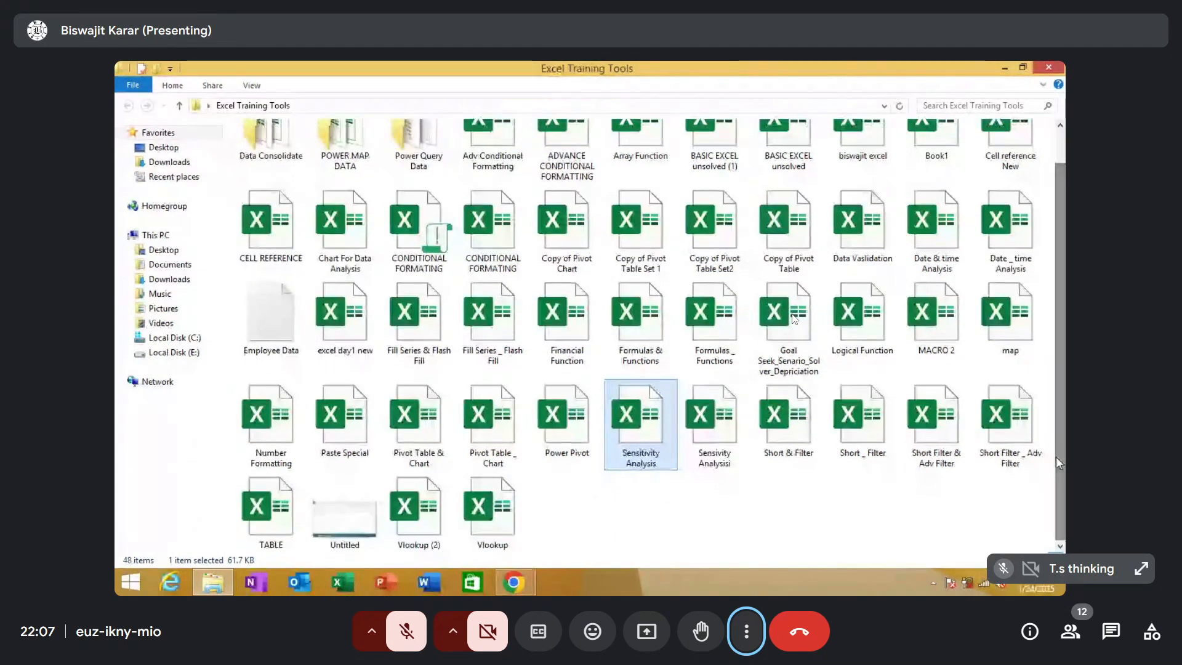
{"action": "scroll", "coordinate": [1055, 456], "scroll_direction": "up", "scroll_amount": 1}
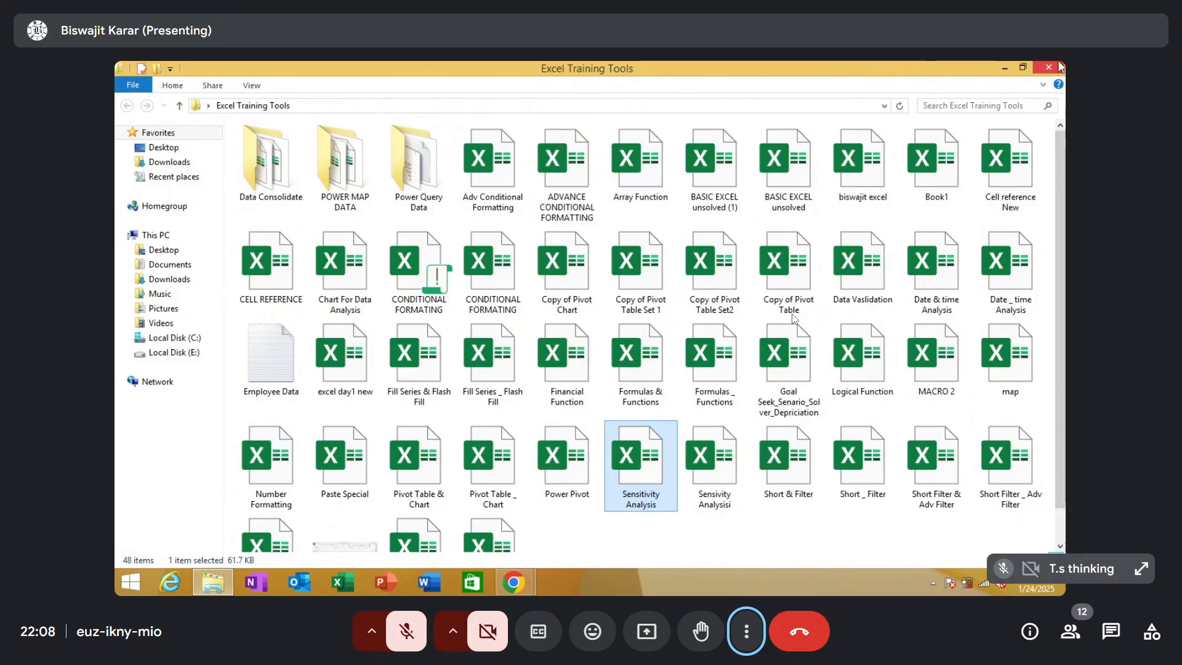
{"action": "mouse_move", "coordinate": [1045, 67]}
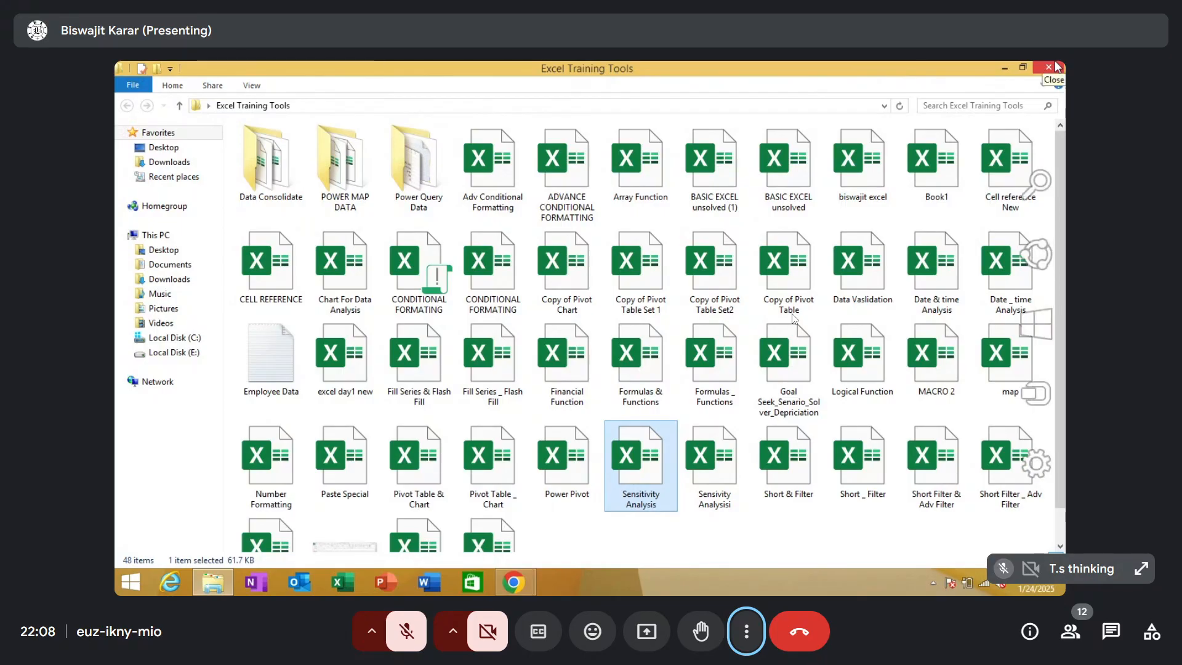
{"action": "left_click", "coordinate": [1056, 66]}
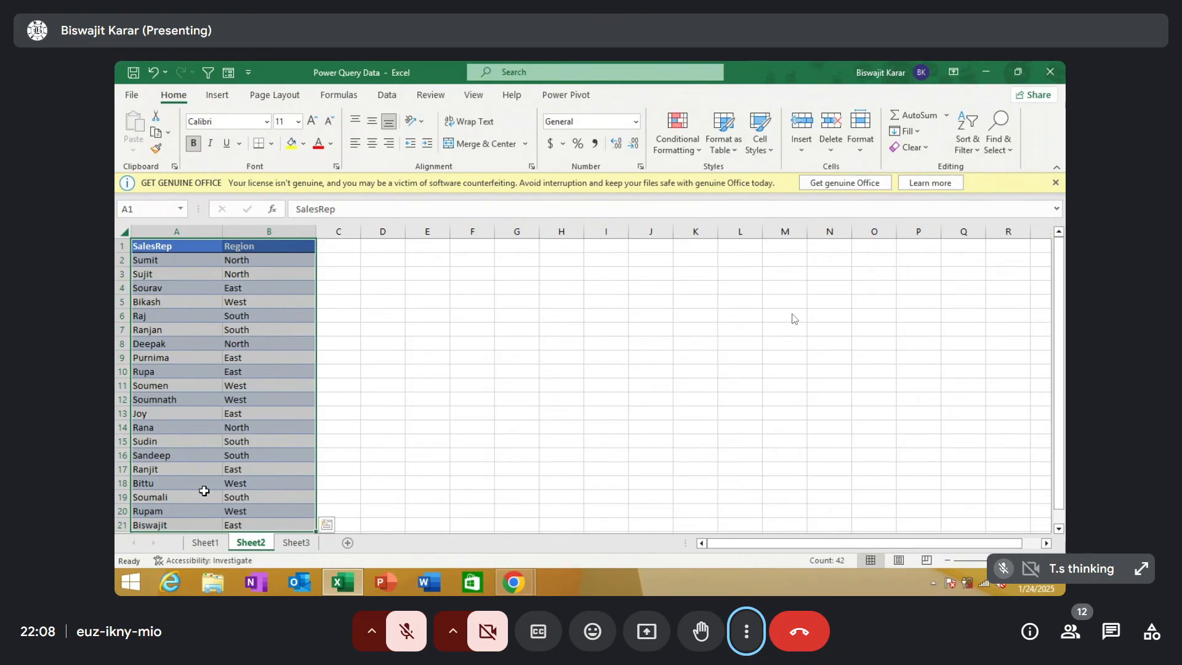
Look over the product and price list on Sheet1 of the Power Query Data workbook and open Sheet3
{"action": "left_click", "coordinate": [206, 542]}
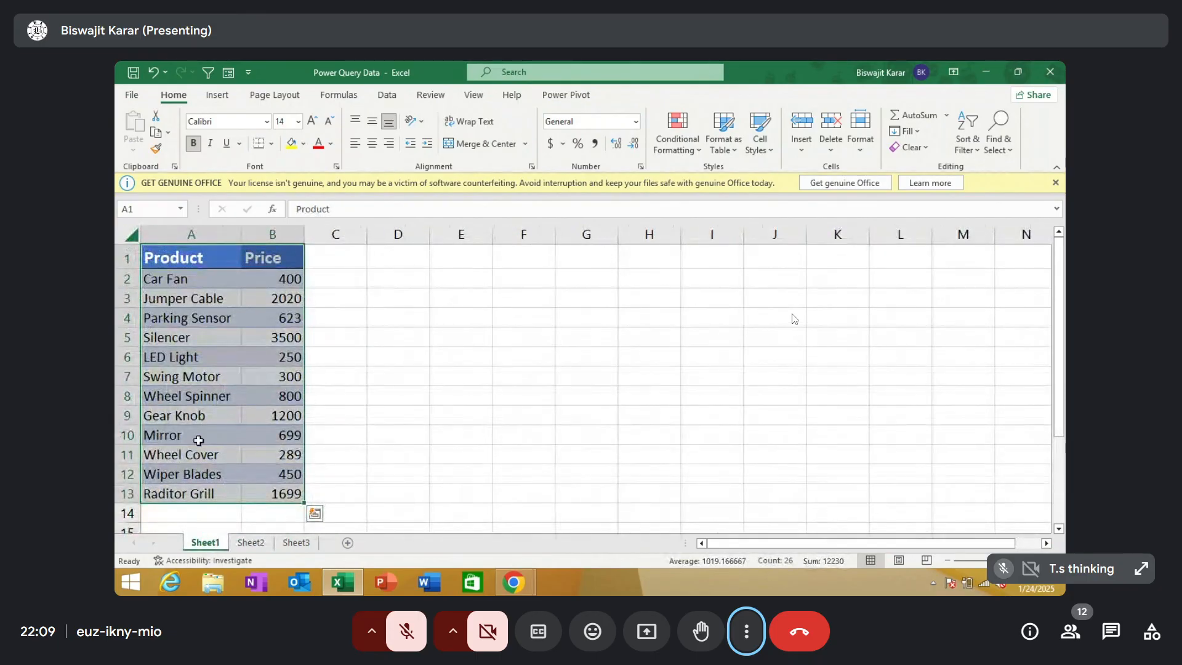
{"action": "left_click", "coordinate": [222, 329]}
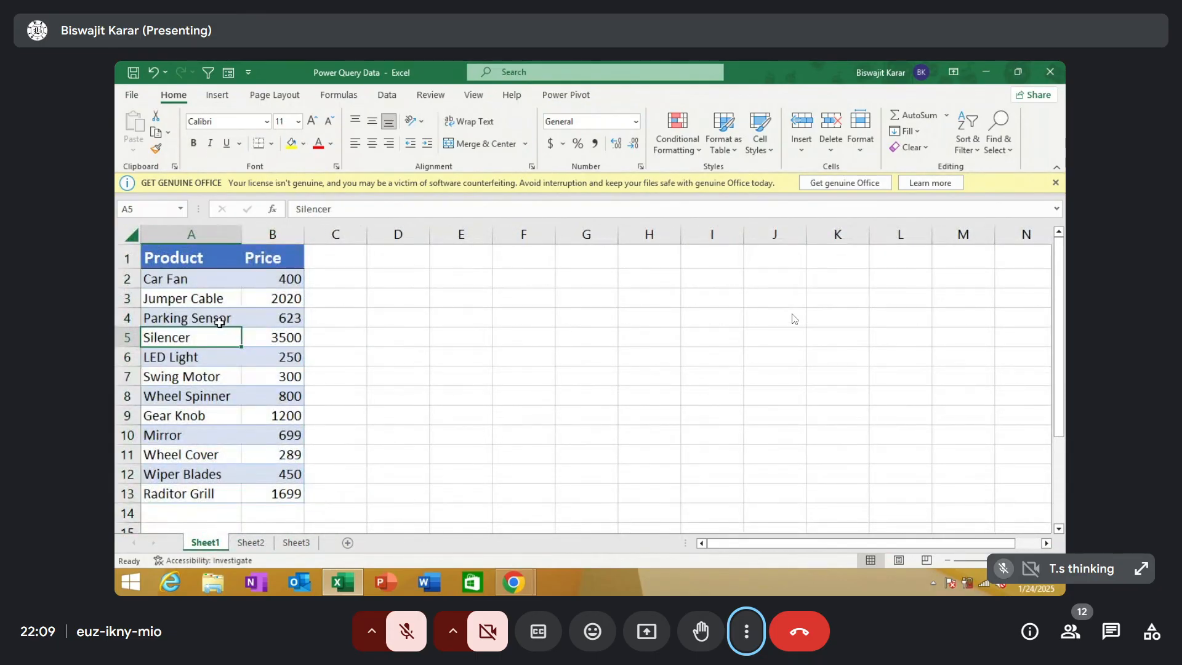
{"action": "left_click", "coordinate": [297, 542]}
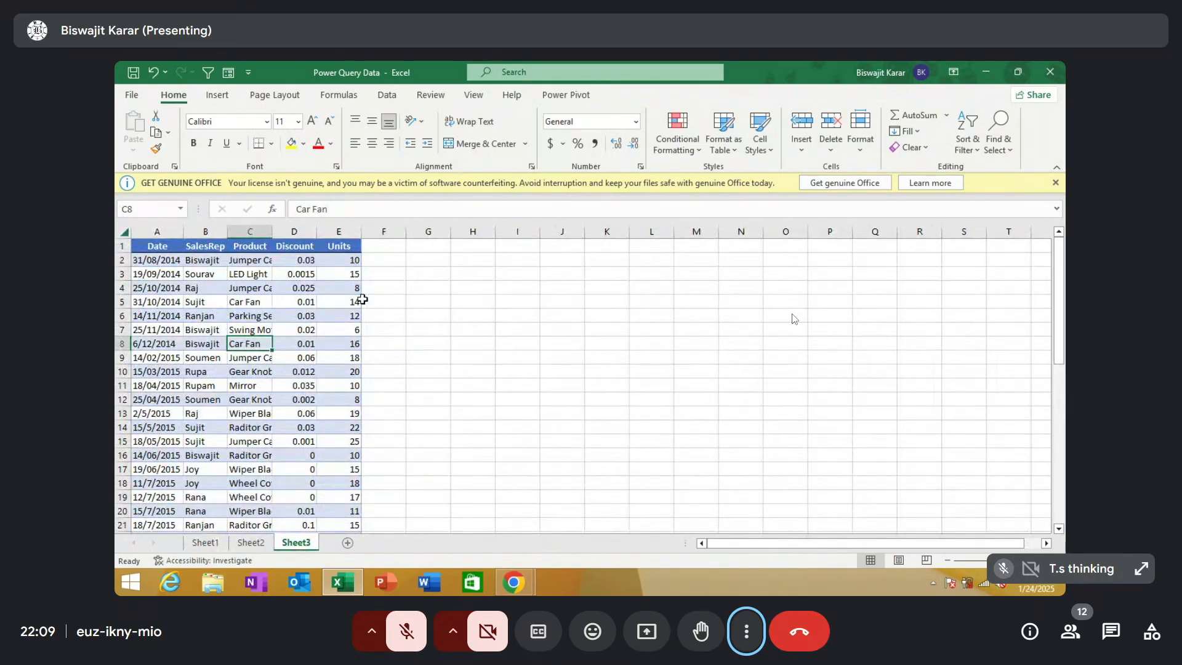
Autofit the Product and Date columns on Sheet3 to the width of their contents
{"action": "double_click", "coordinate": [272, 231]}
{"action": "left_click", "coordinate": [1026, 560]}
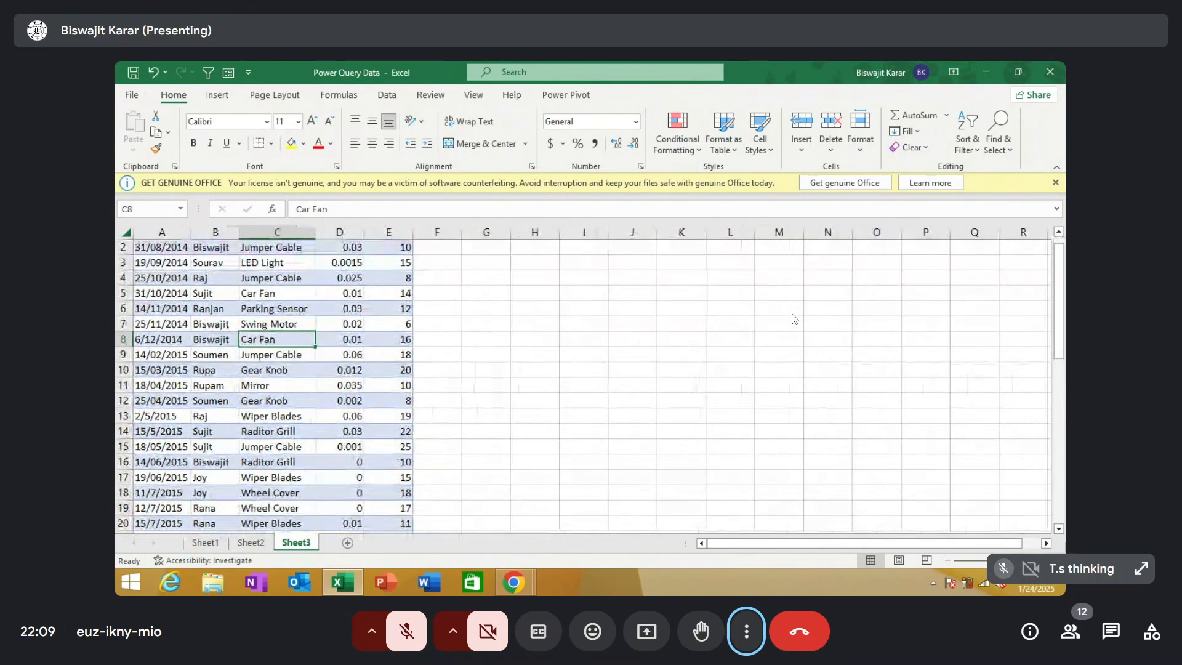
{"action": "left_click", "coordinate": [1026, 560]}
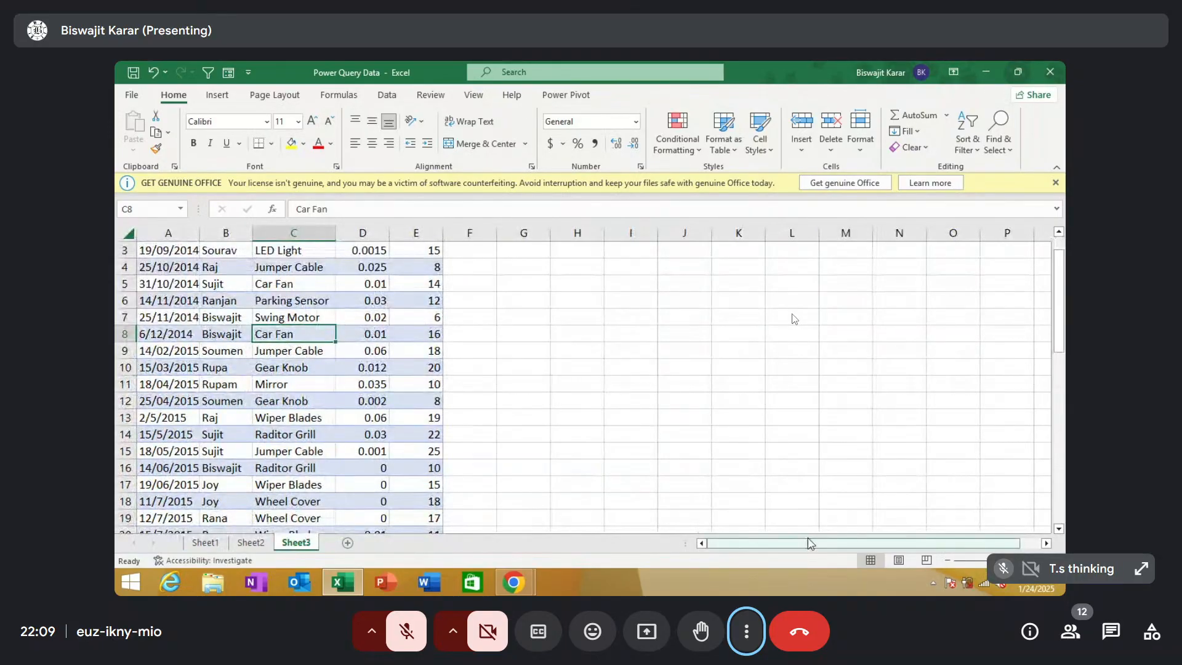
{"action": "scroll", "coordinate": [1059, 336], "scroll_direction": "up", "scroll_amount": 1}
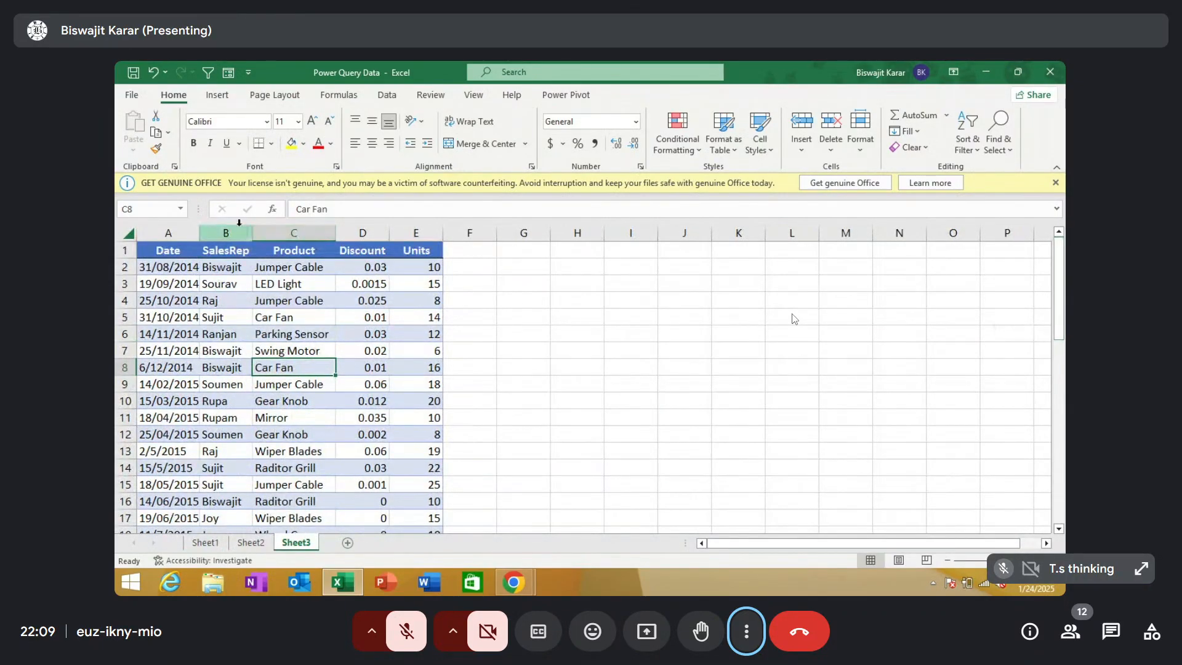
{"action": "double_click", "coordinate": [203, 230]}
Format all Discount values from D2 down to the end of the Sheet3 table as percentages
{"action": "left_click", "coordinate": [183, 279]}
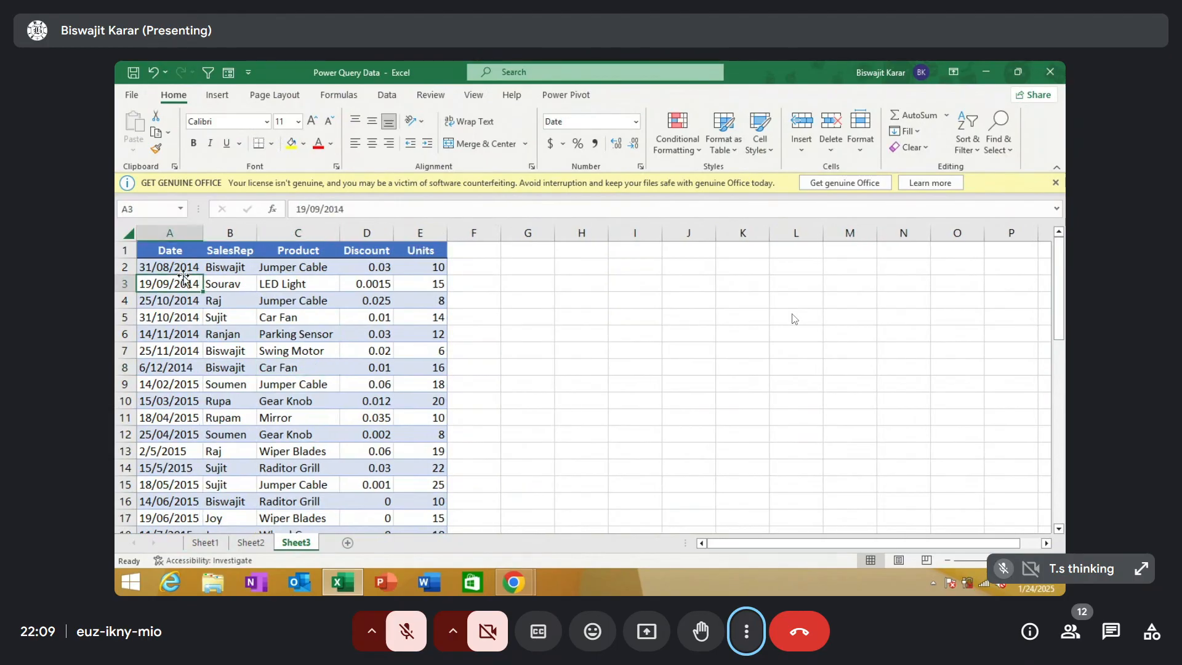
{"action": "left_click", "coordinate": [217, 264]}
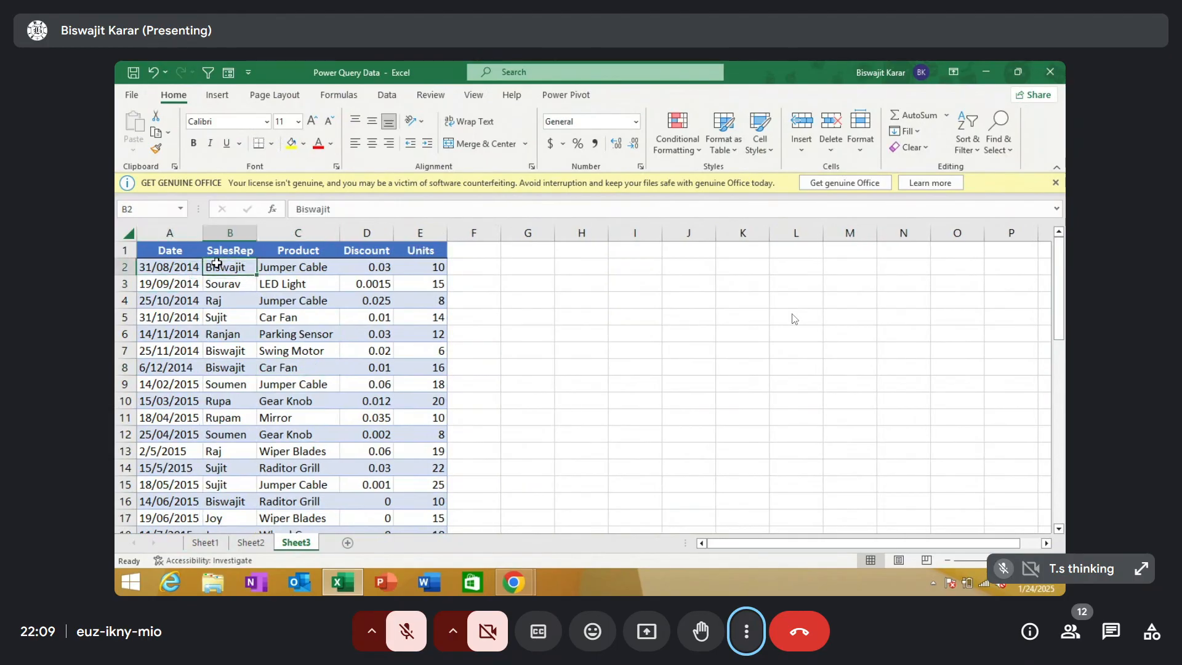
{"action": "left_click", "coordinate": [278, 270]}
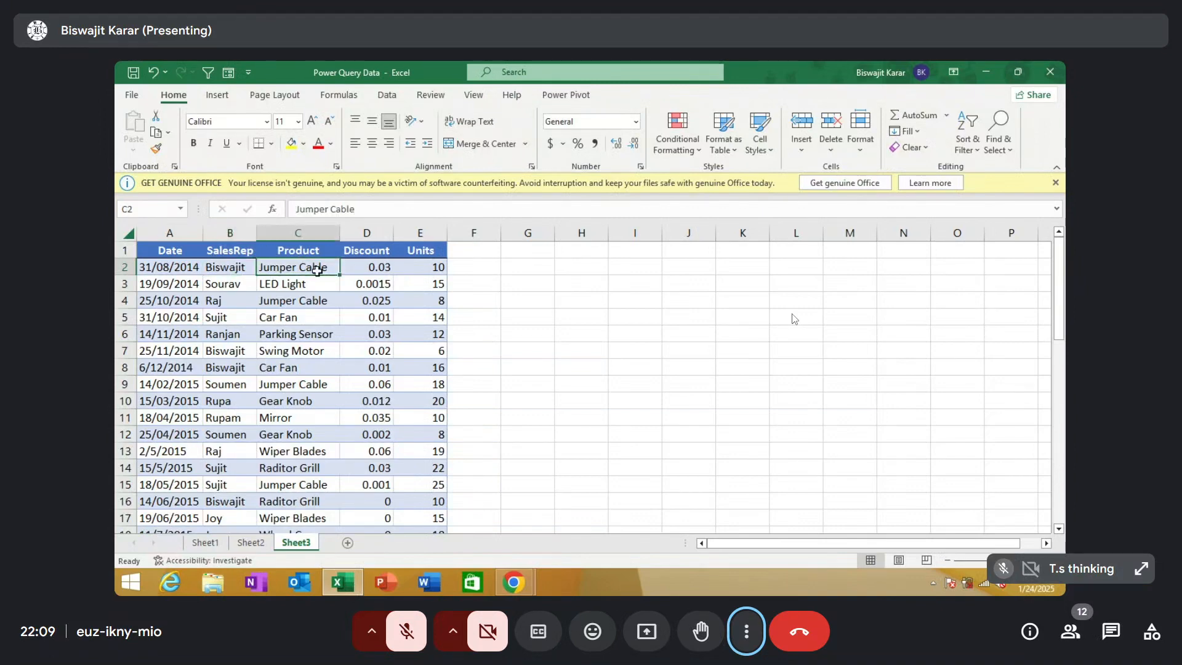
{"action": "left_click", "coordinate": [368, 268]}
{"action": "key", "text": "ctrl+shift+Down"}
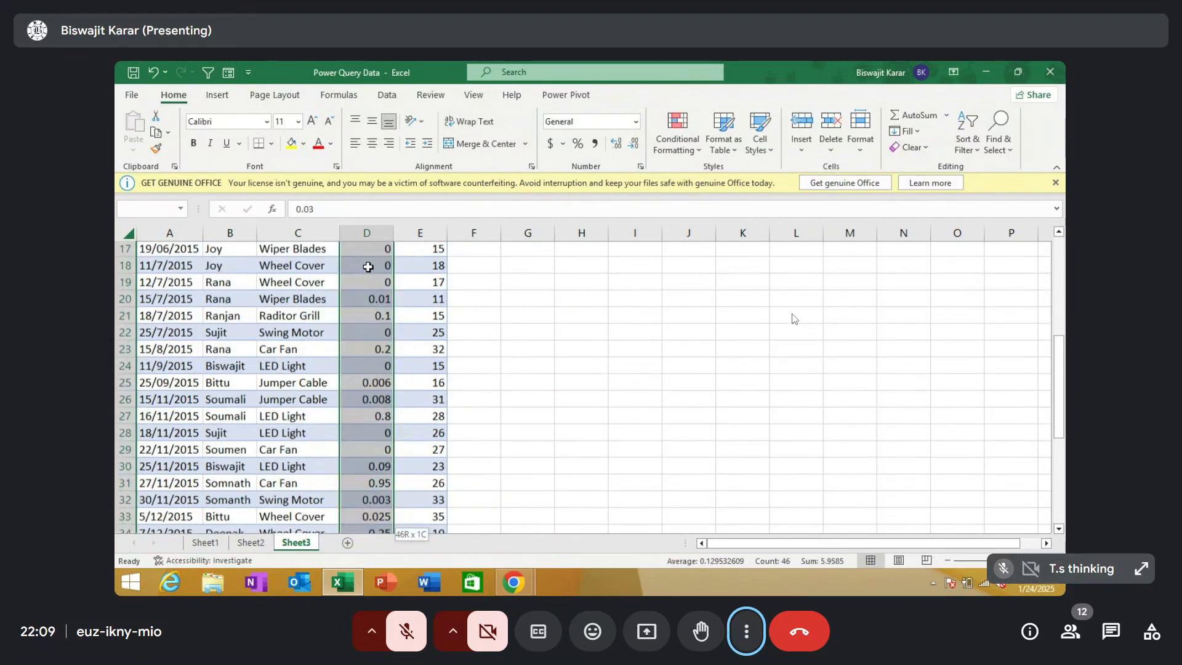
{"action": "left_click", "coordinate": [579, 143]}
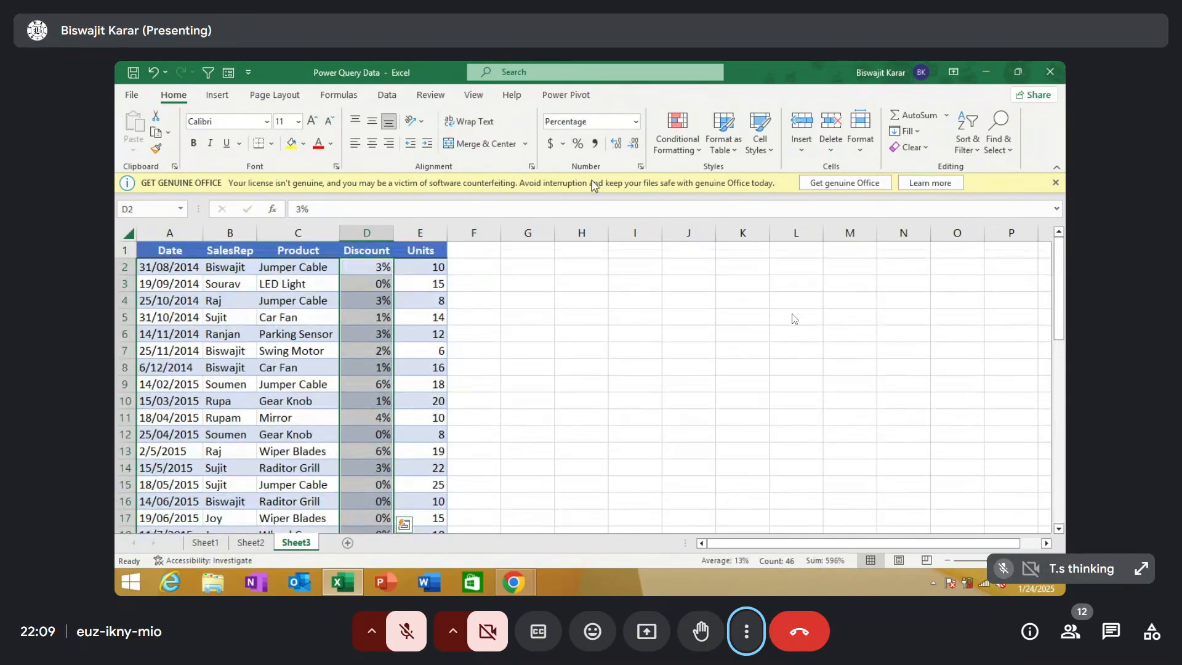
Rename Sheet3, the sheet with the sales transactions, as Tran_Data
{"action": "left_click", "coordinate": [425, 272]}
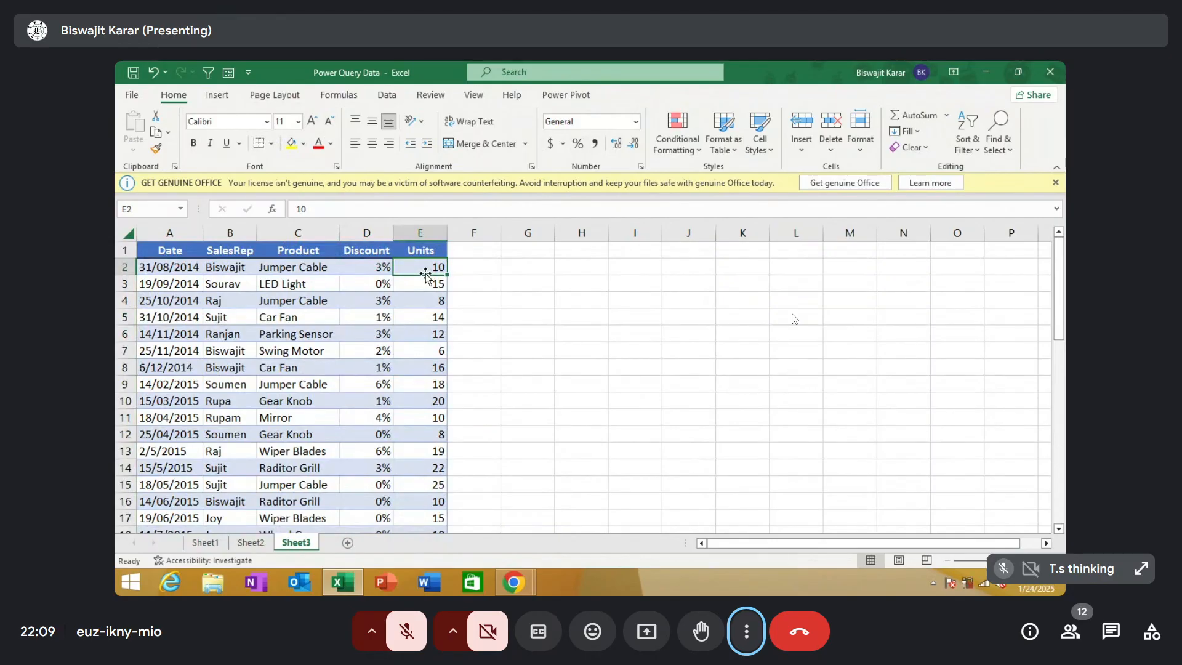
{"action": "right_click", "coordinate": [303, 542]}
{"action": "left_click", "coordinate": [380, 392]}
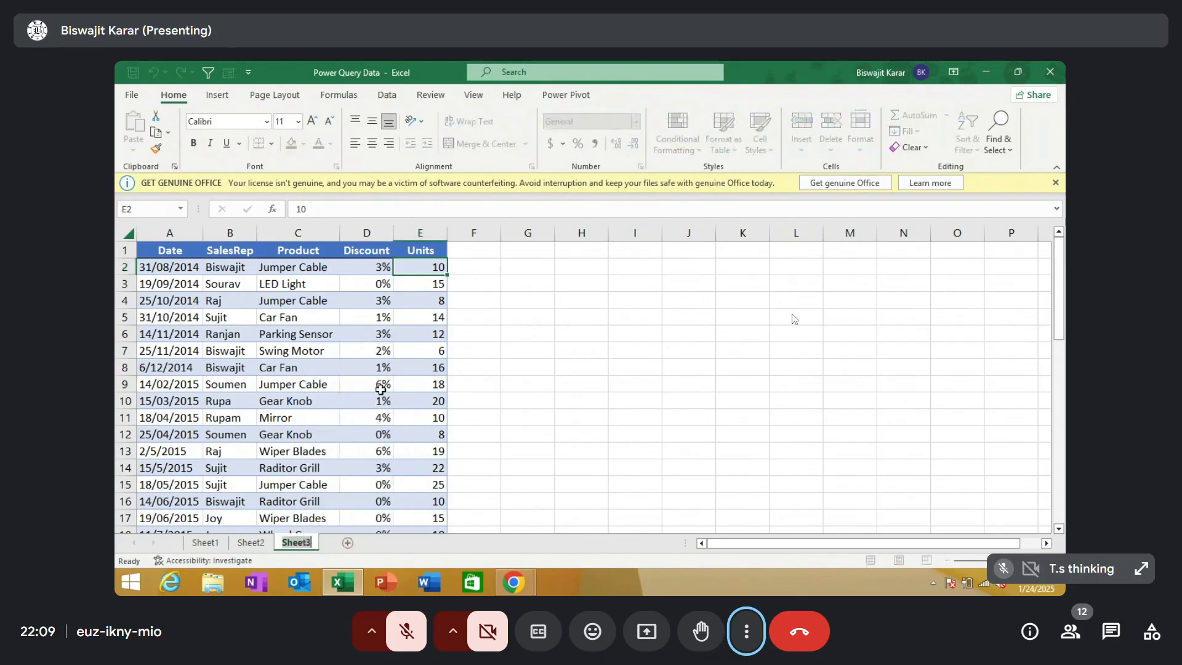
{"action": "type", "text": "Tra"}
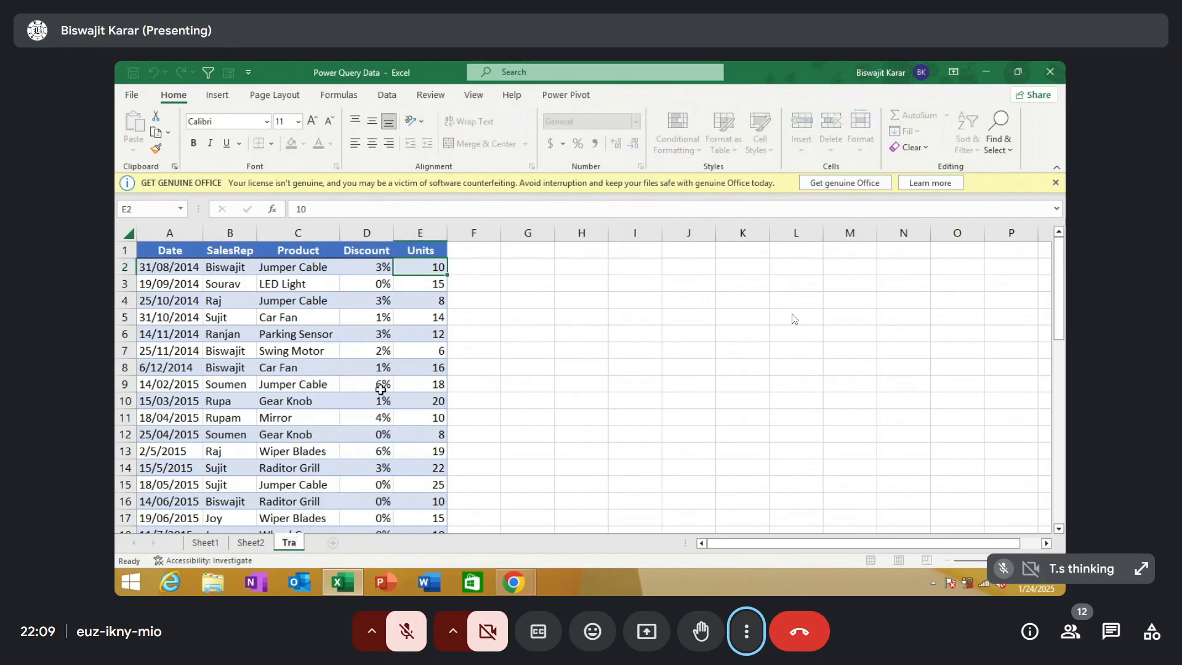
{"action": "type", "text": "n_Data"}
{"action": "key", "text": "Return"}
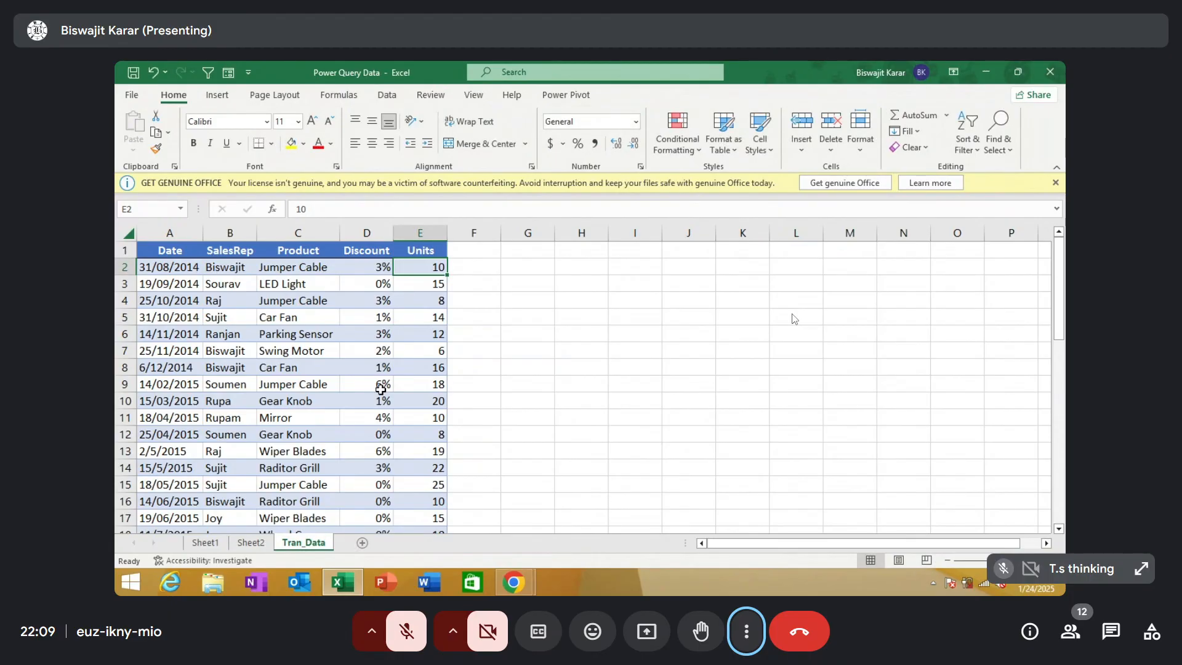
Compare the Product columns on Sheet1 and Tran_Data, and examine the SalesRep and Region list on Sheet2
{"action": "left_click", "coordinate": [209, 545]}
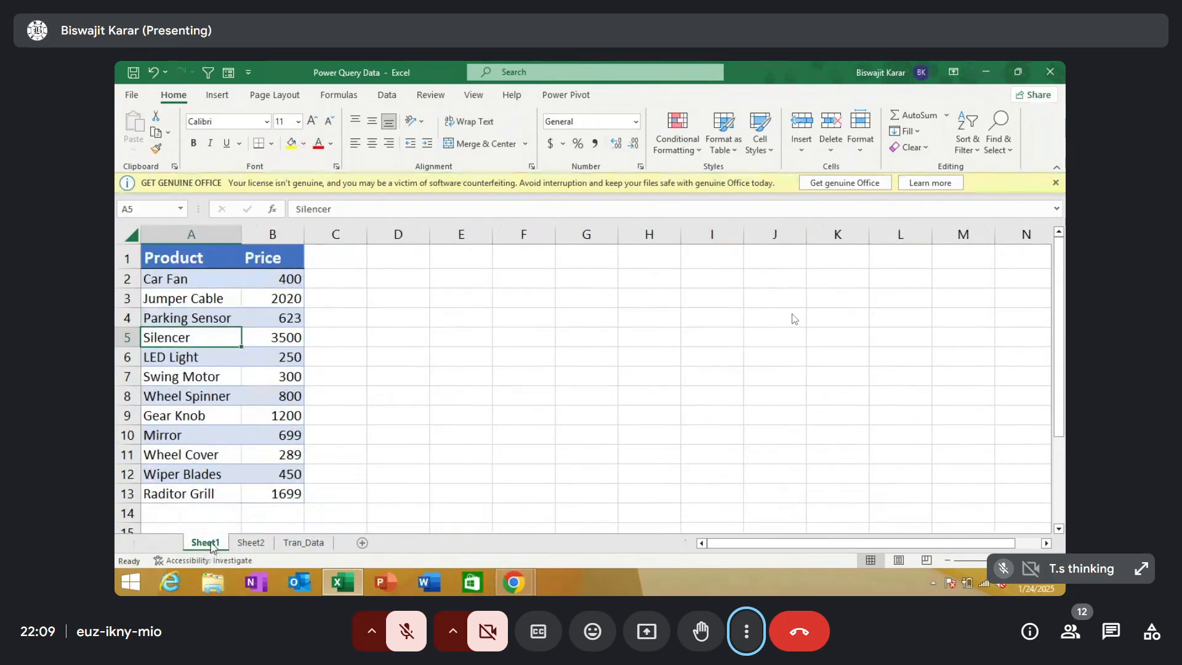
{"action": "left_click", "coordinate": [298, 543]}
{"action": "left_click", "coordinate": [207, 544]}
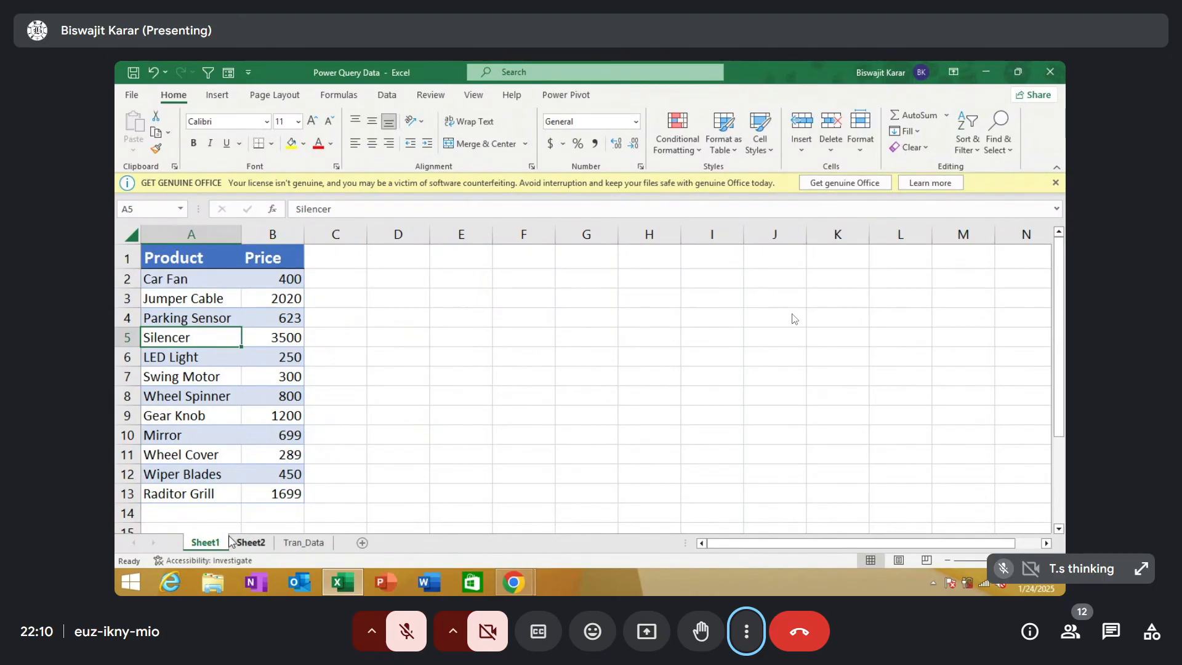
{"action": "left_click", "coordinate": [185, 228]}
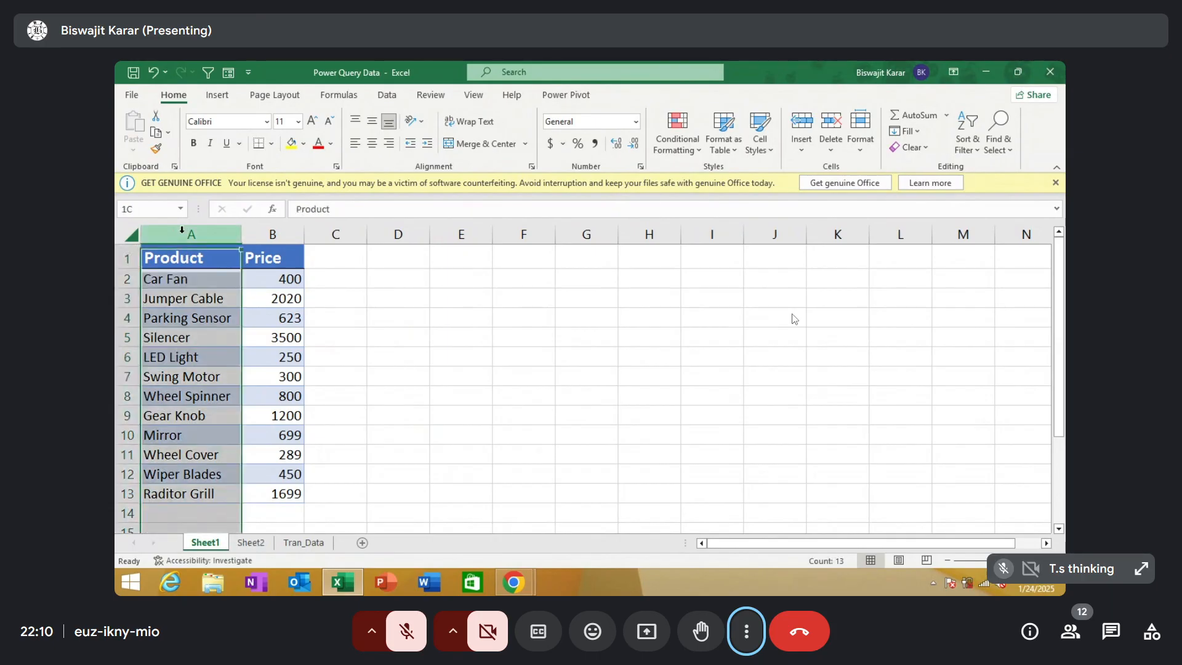
{"action": "left_click", "coordinate": [292, 544]}
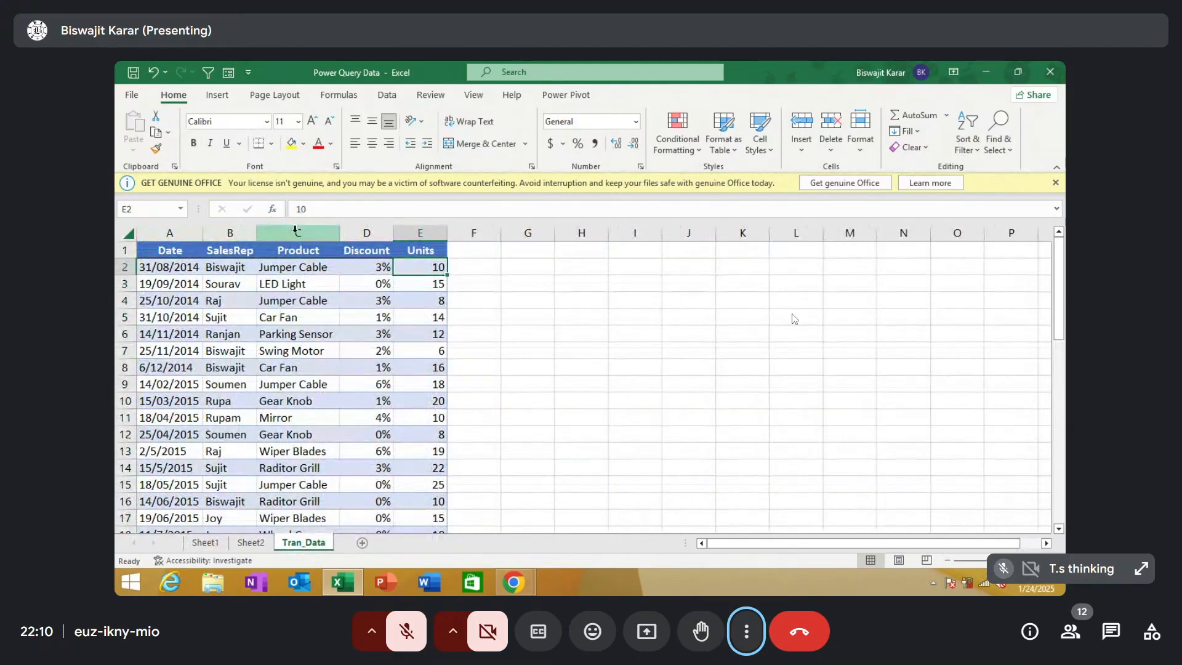
{"action": "left_click", "coordinate": [276, 233]}
{"action": "left_click", "coordinate": [250, 543]}
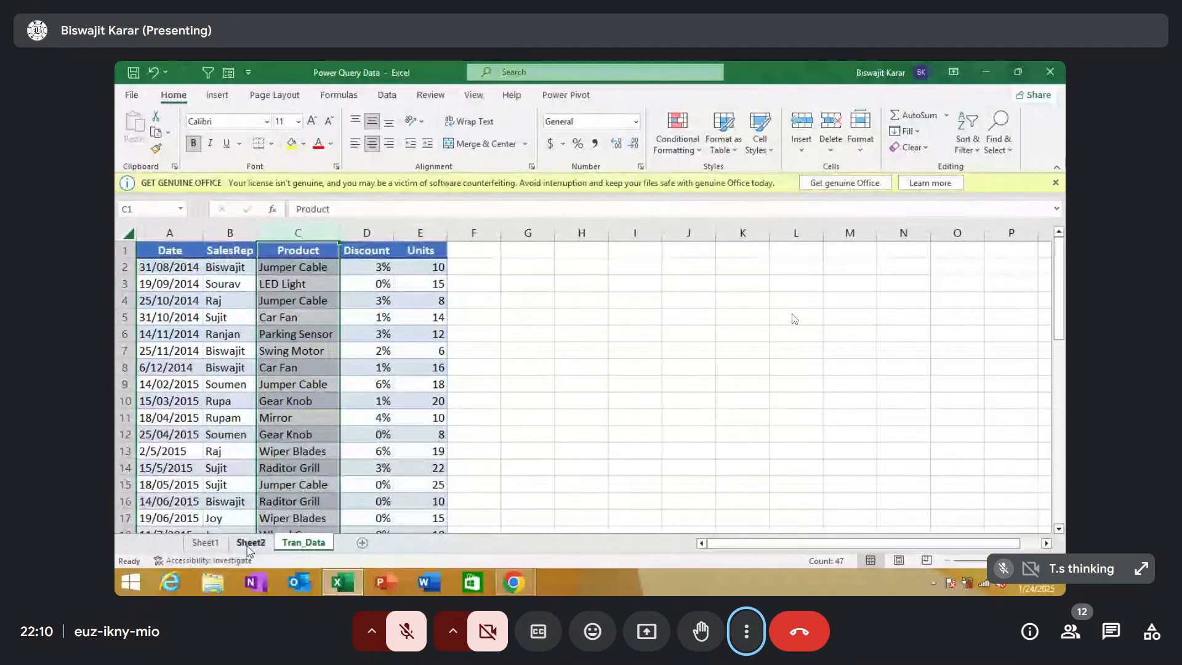
{"action": "left_click", "coordinate": [187, 259]}
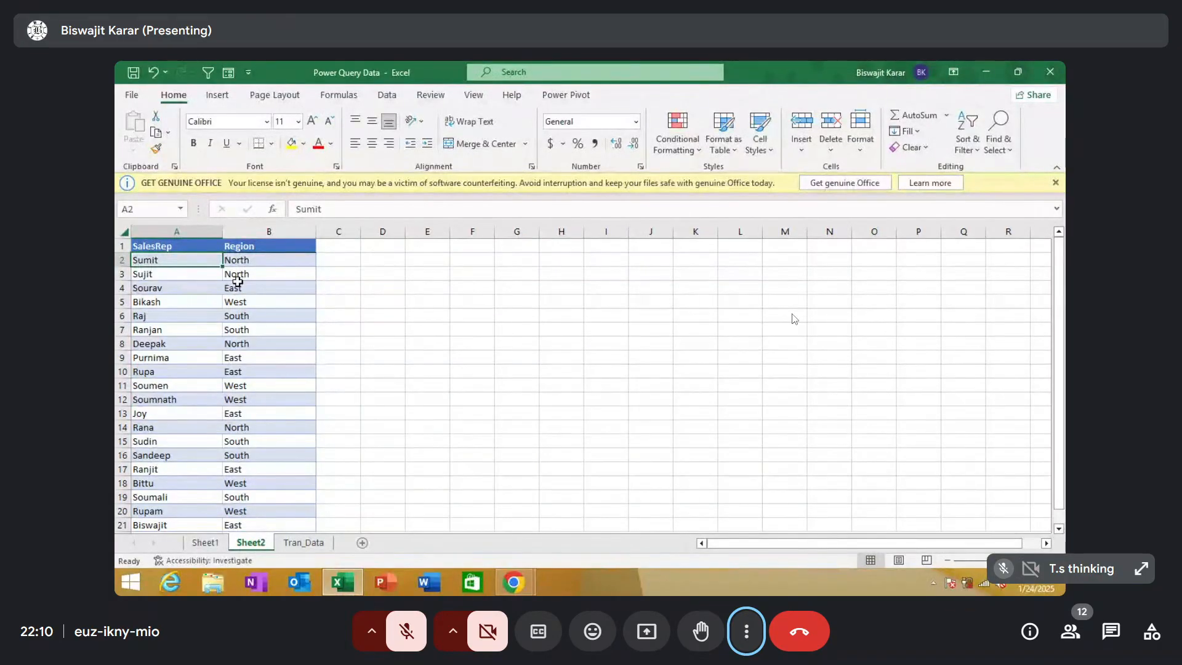
{"action": "right_click", "coordinate": [254, 542]}
{"action": "left_click", "coordinate": [305, 377]}
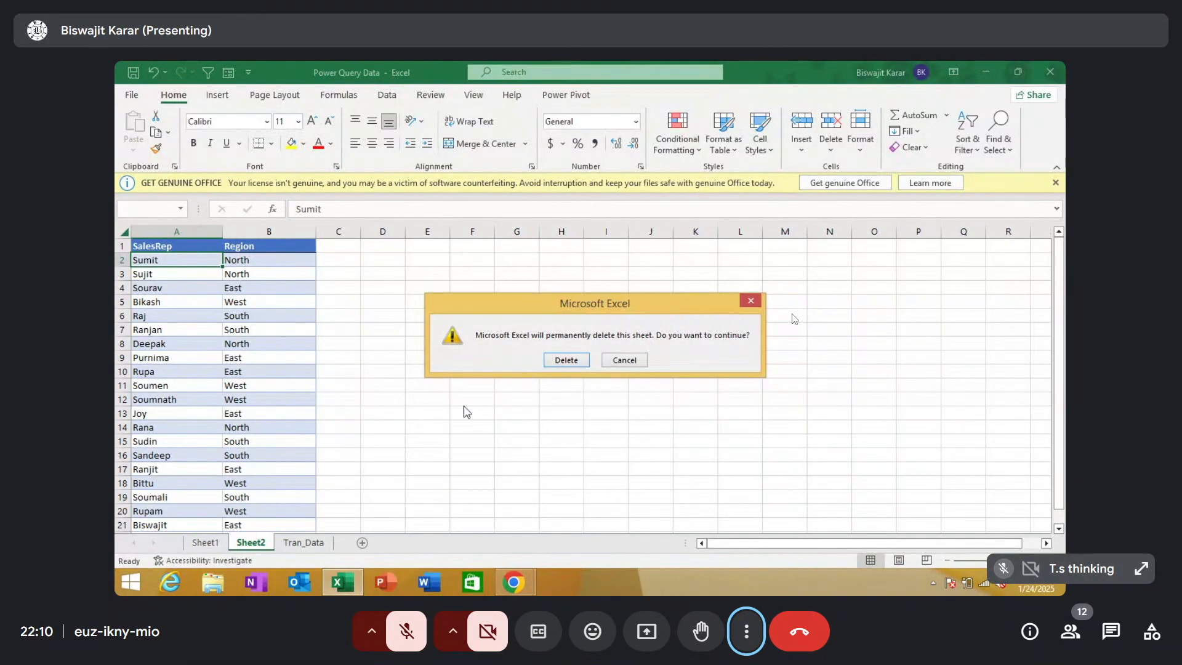
{"action": "left_click", "coordinate": [643, 360]}
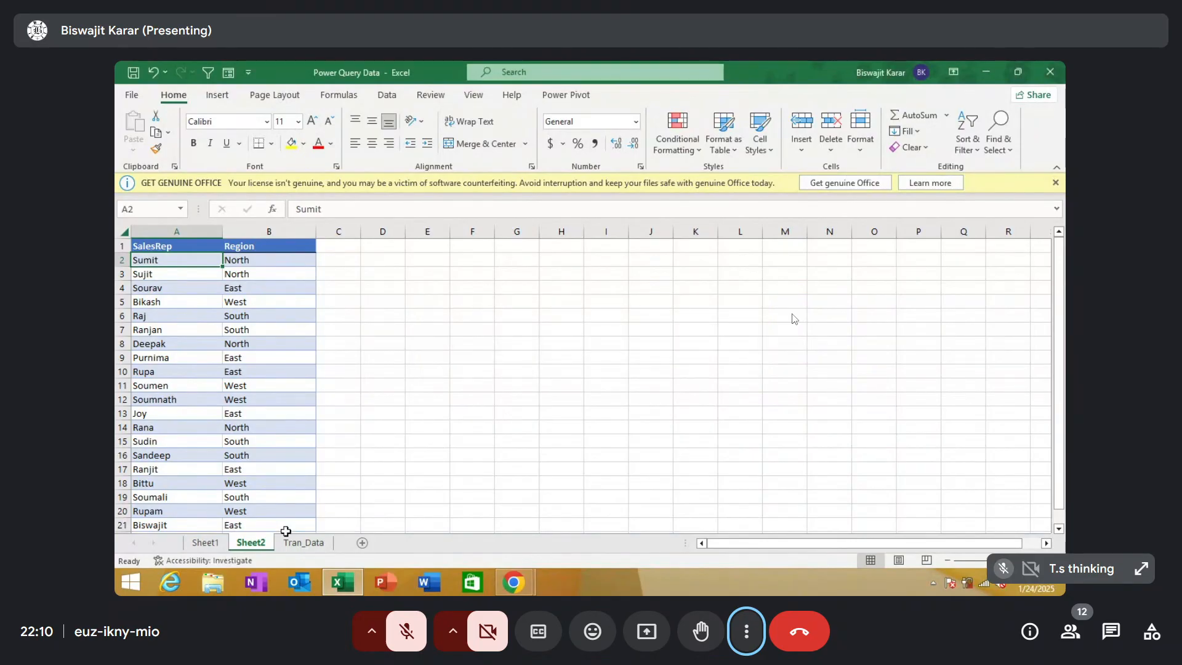
Rename Sheet2, the sheet listing sales reps by region, as Region
{"action": "right_click", "coordinate": [264, 544]}
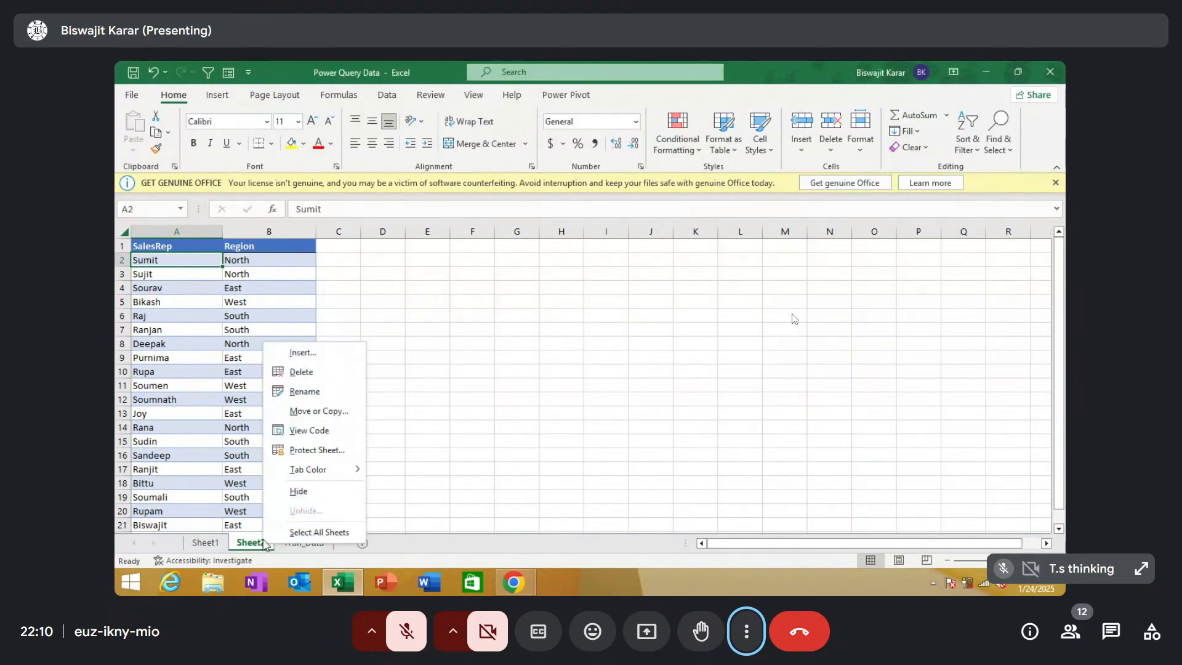
{"action": "left_click", "coordinate": [305, 391]}
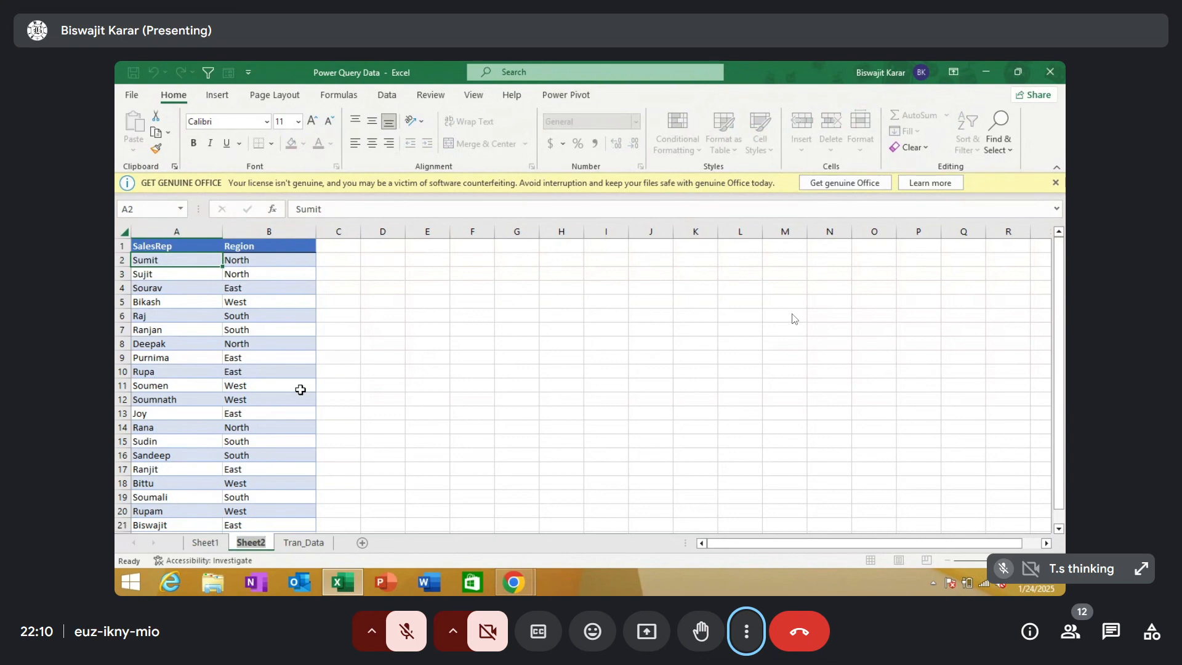
{"action": "type", "text": "Region"}
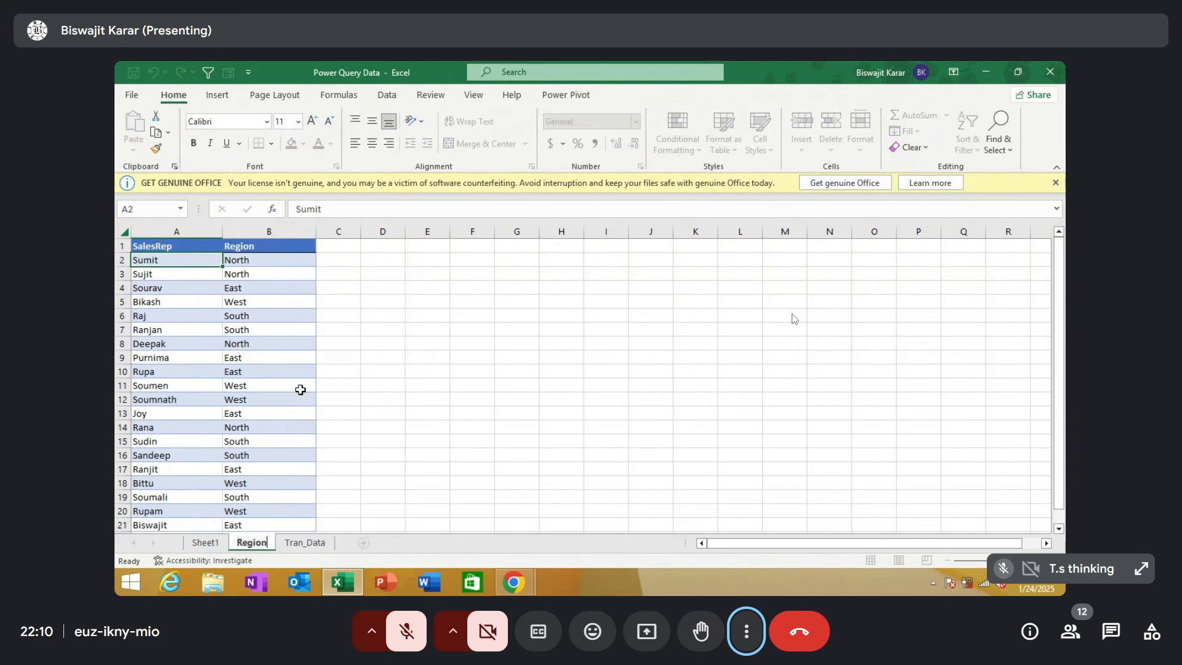
{"action": "key", "text": "Return"}
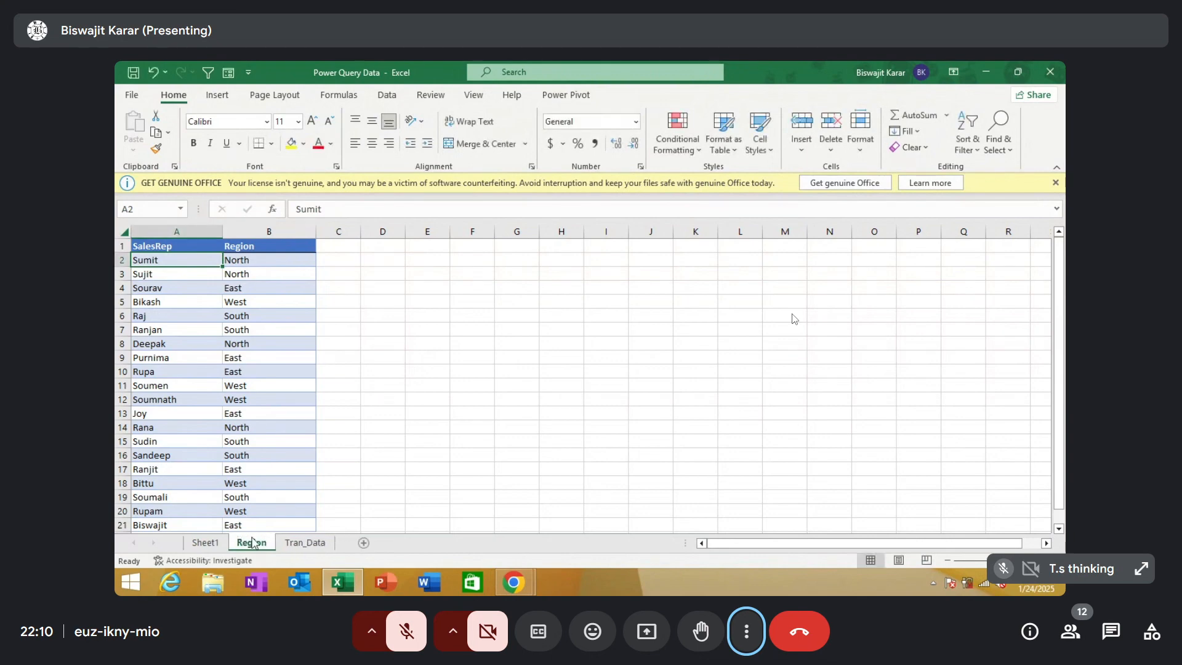
Rename Sheet1, the sheet with the product prices, as Price
{"action": "right_click", "coordinate": [206, 542]}
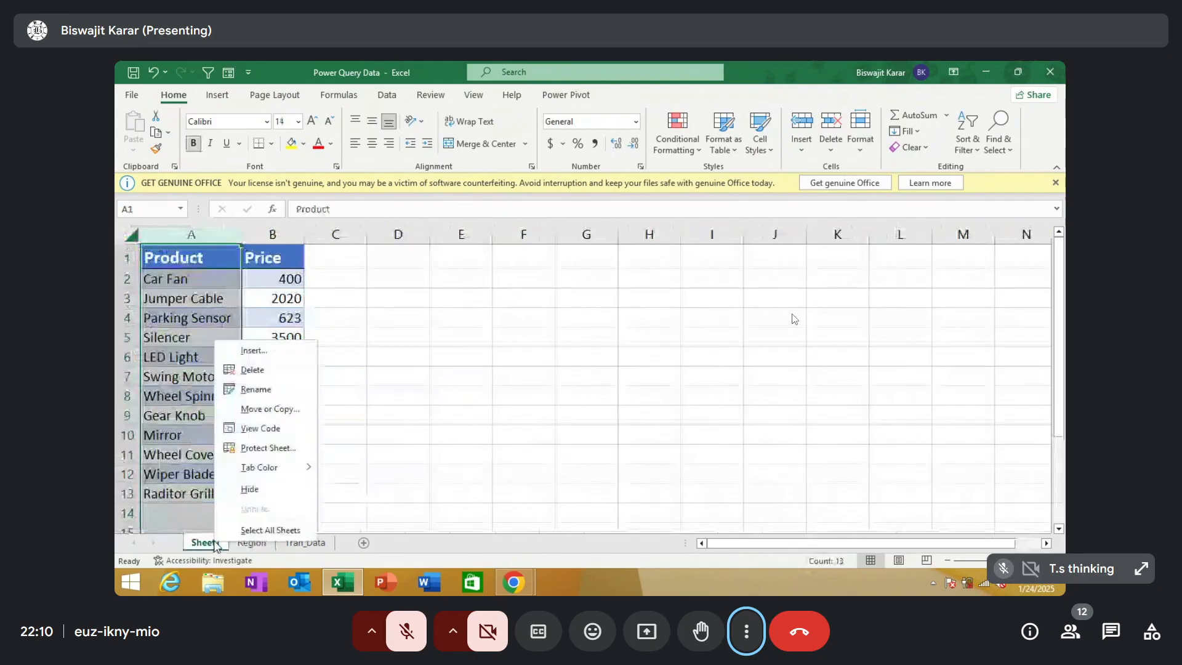
{"action": "left_click", "coordinate": [273, 409]}
{"action": "type", "text": "Price"}
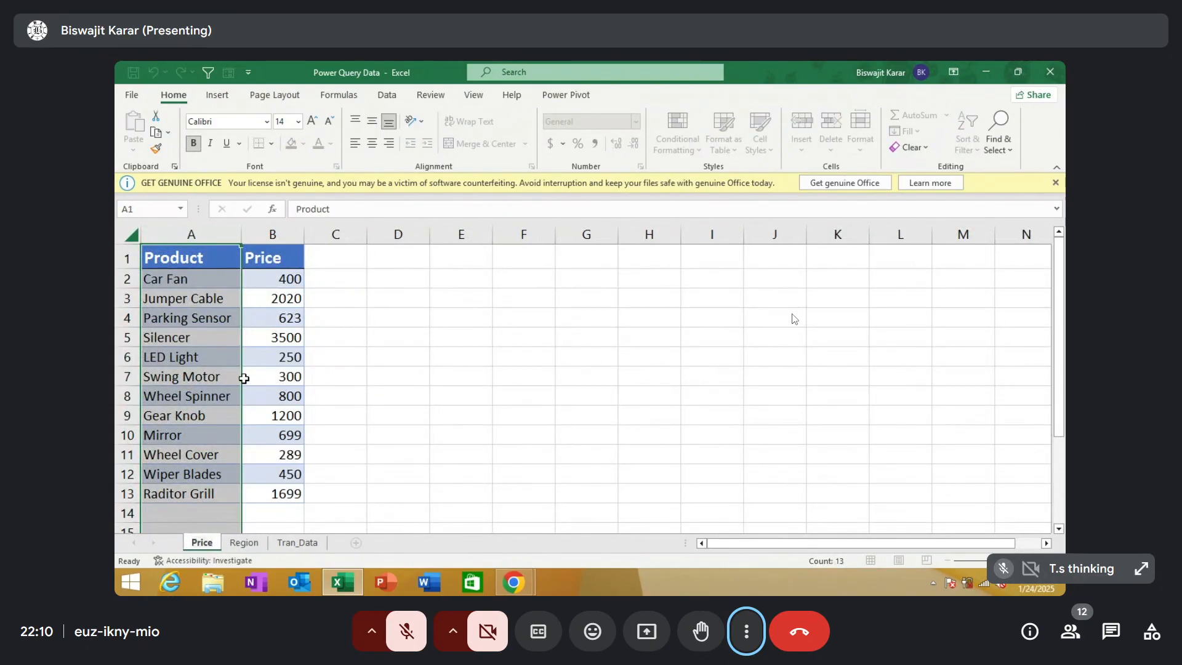
{"action": "key", "text": "Return"}
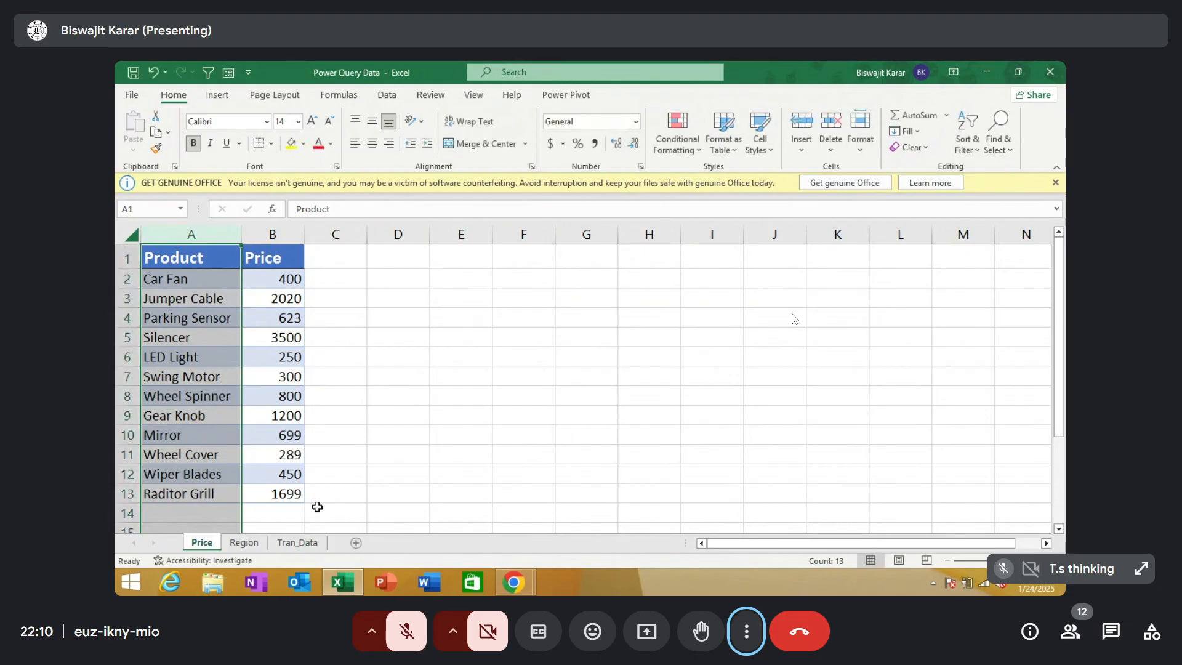
{"action": "left_click", "coordinate": [357, 492]}
Convert the range A1:E47 on the Tran_Data sheet into a table with headers
{"action": "left_click", "coordinate": [301, 542]}
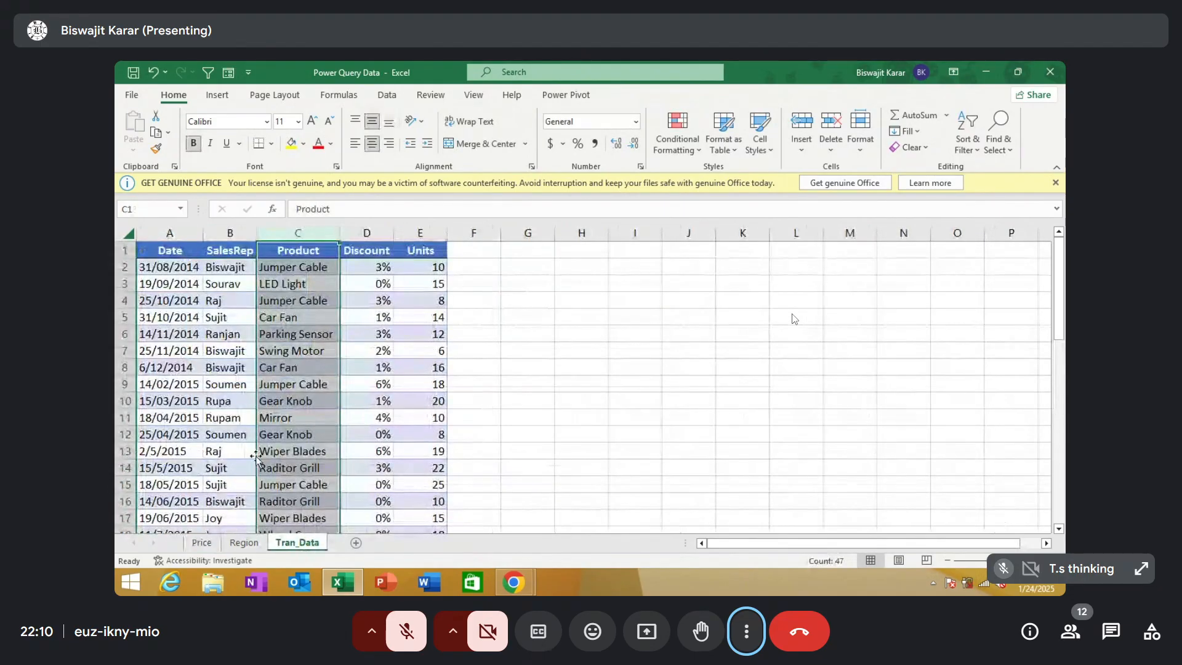
{"action": "left_click", "coordinate": [202, 542]}
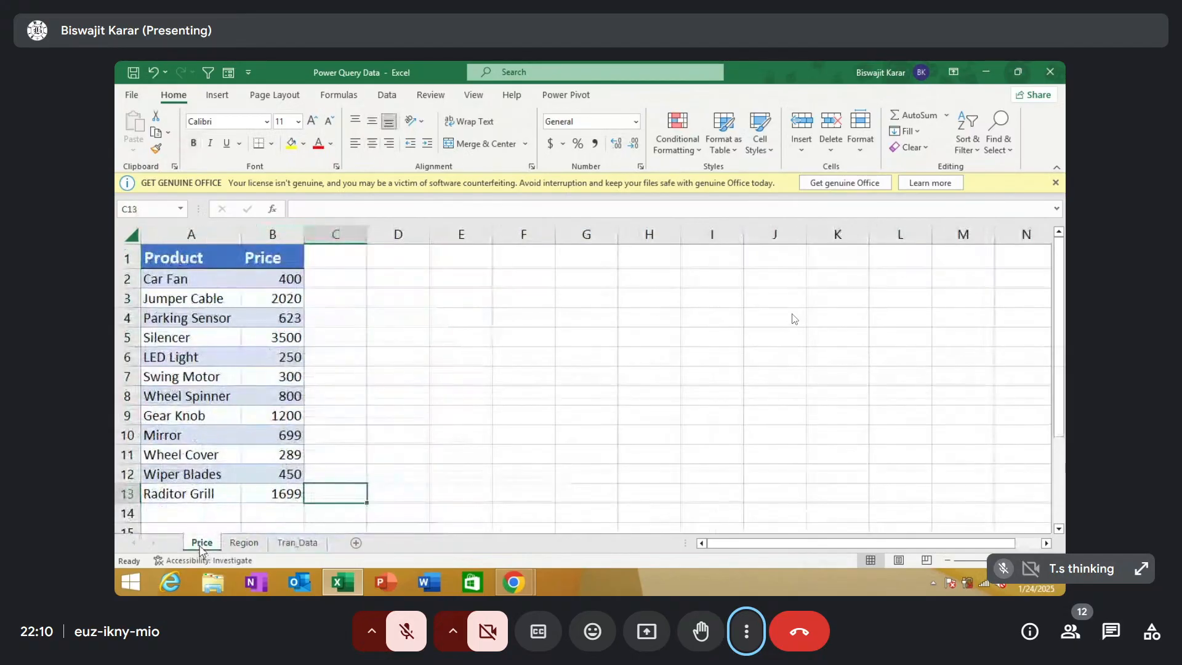
{"action": "left_click", "coordinate": [244, 542]}
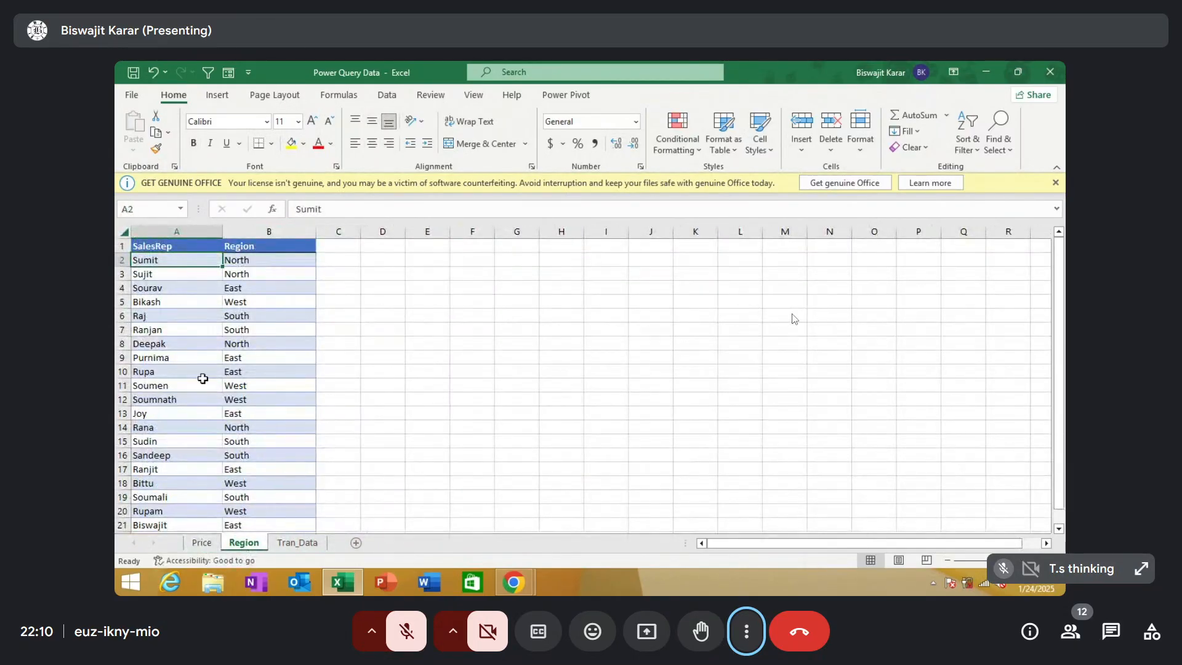
{"action": "left_click", "coordinate": [291, 543]}
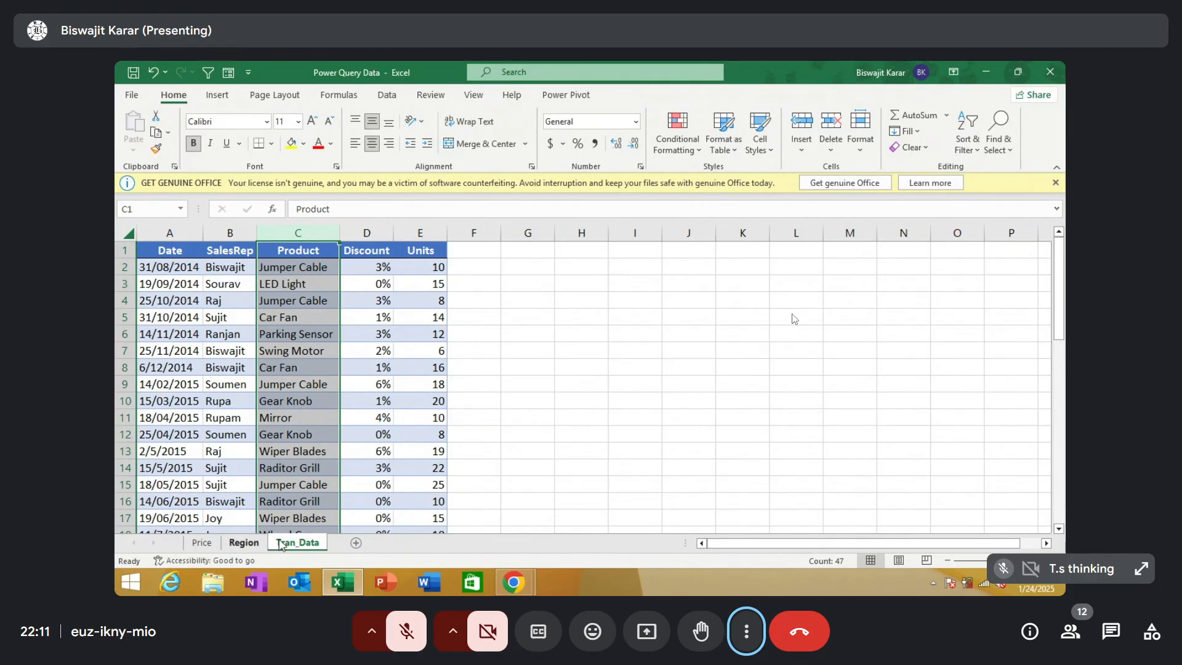
{"action": "left_click", "coordinate": [349, 416]}
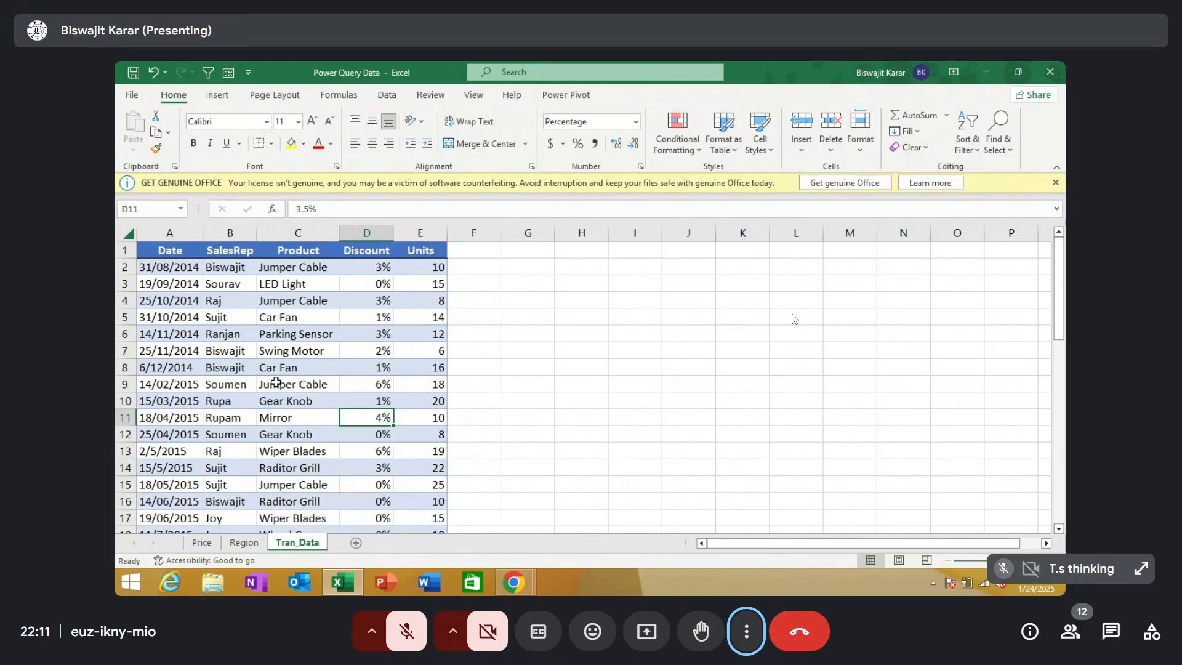
{"action": "key", "text": "ctrl+a"}
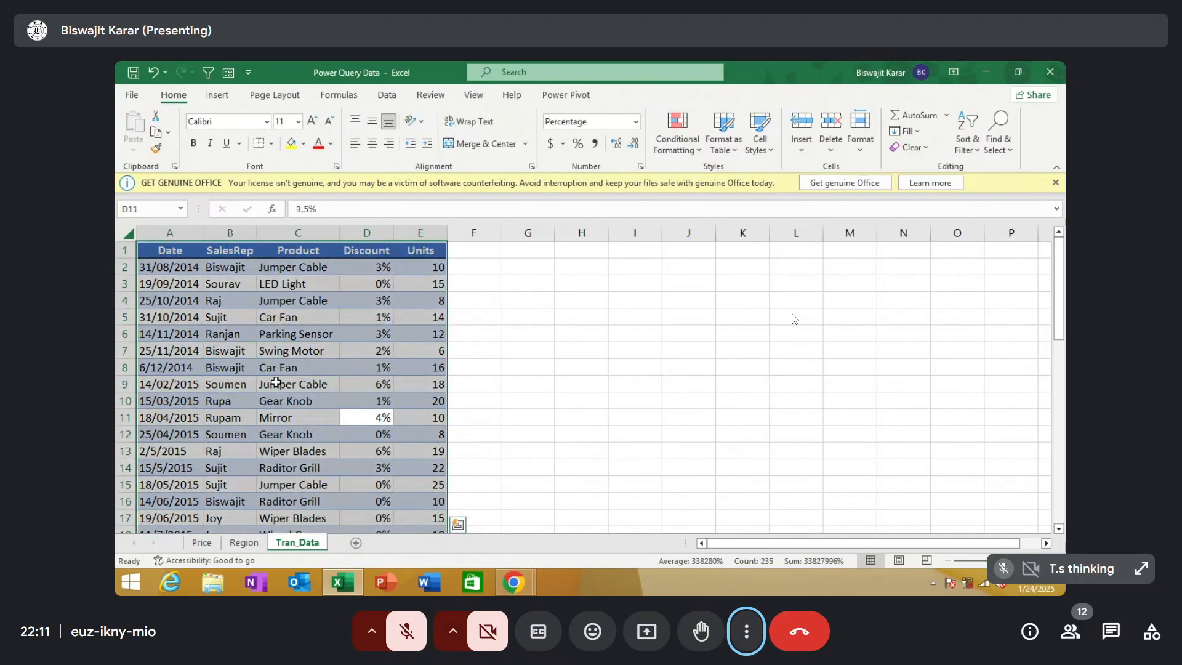
{"action": "key", "text": "ctrl+t"}
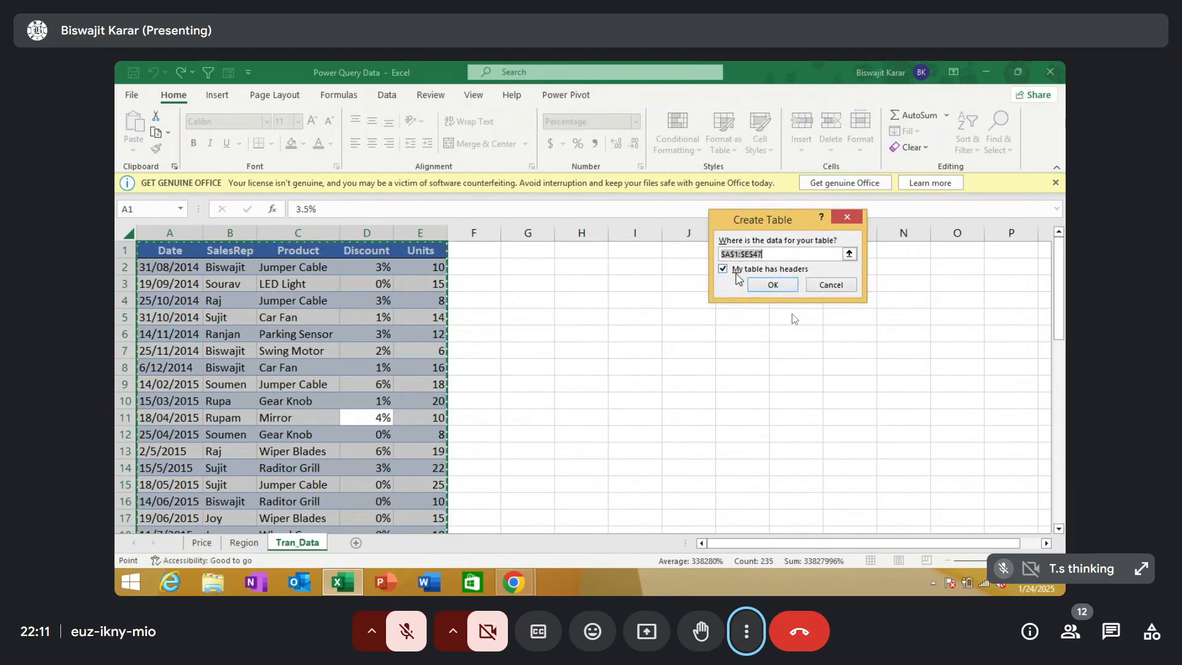
{"action": "left_click", "coordinate": [774, 285]}
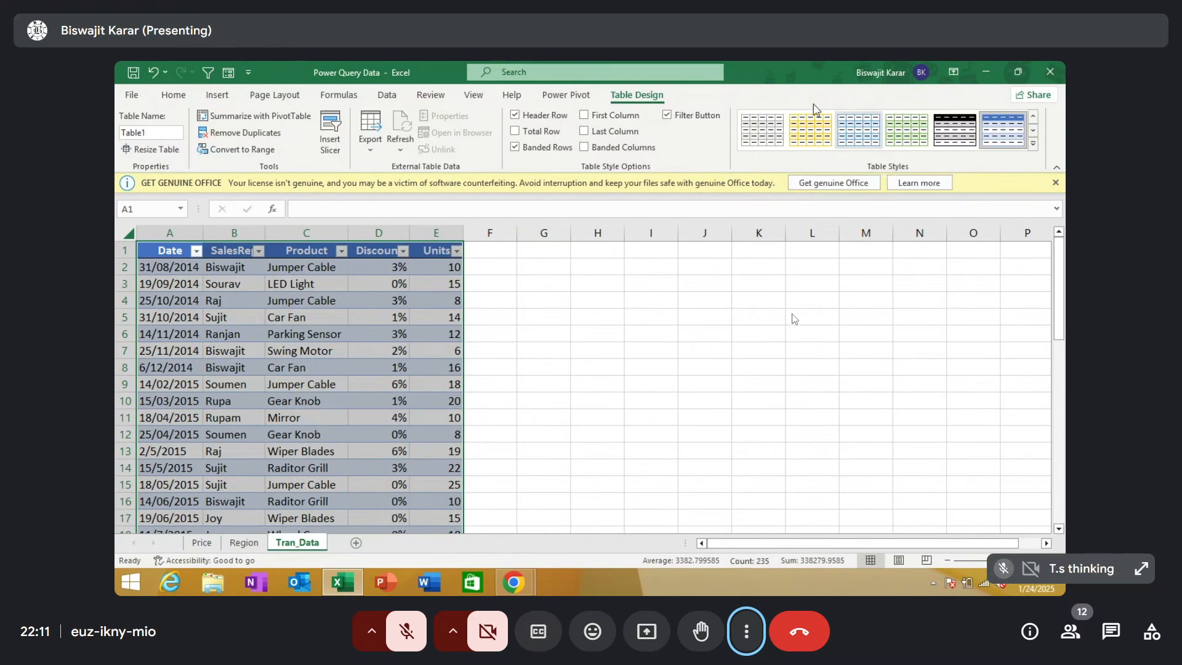
Set the name of the table on the Tran_Data sheet to fTran
{"action": "left_click", "coordinate": [156, 133]}
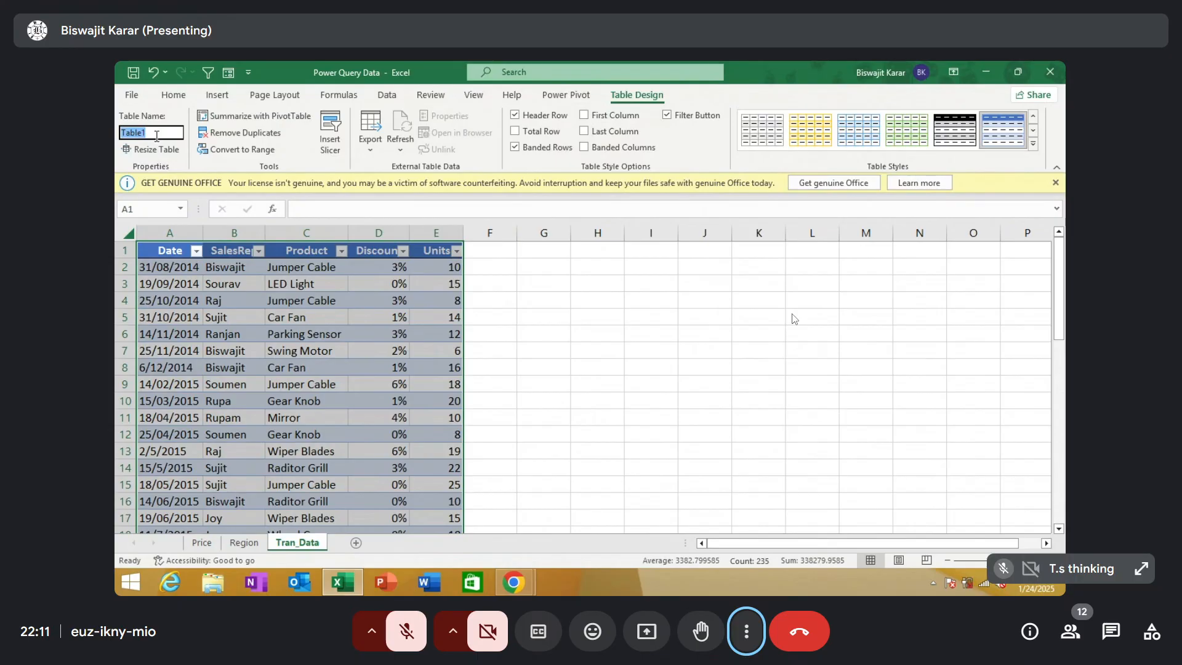
{"action": "type", "text": "fTran"}
{"action": "key", "text": "Return"}
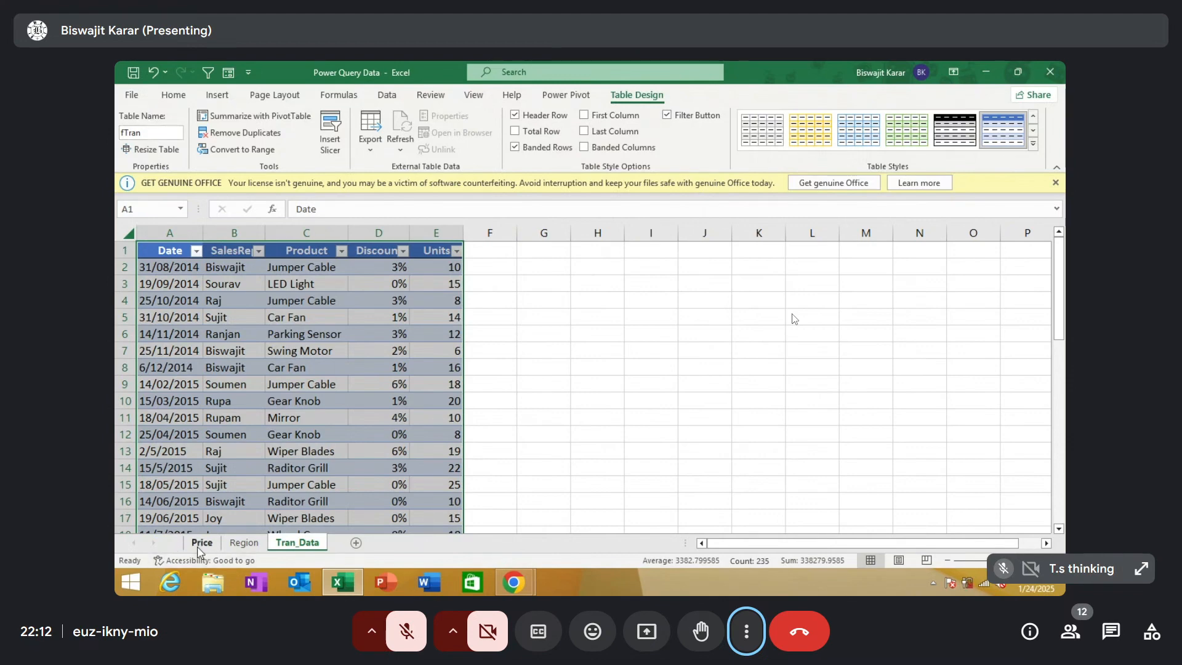
Convert the range A1:B21 on the Region sheet into a table with headers
{"action": "left_click", "coordinate": [243, 542]}
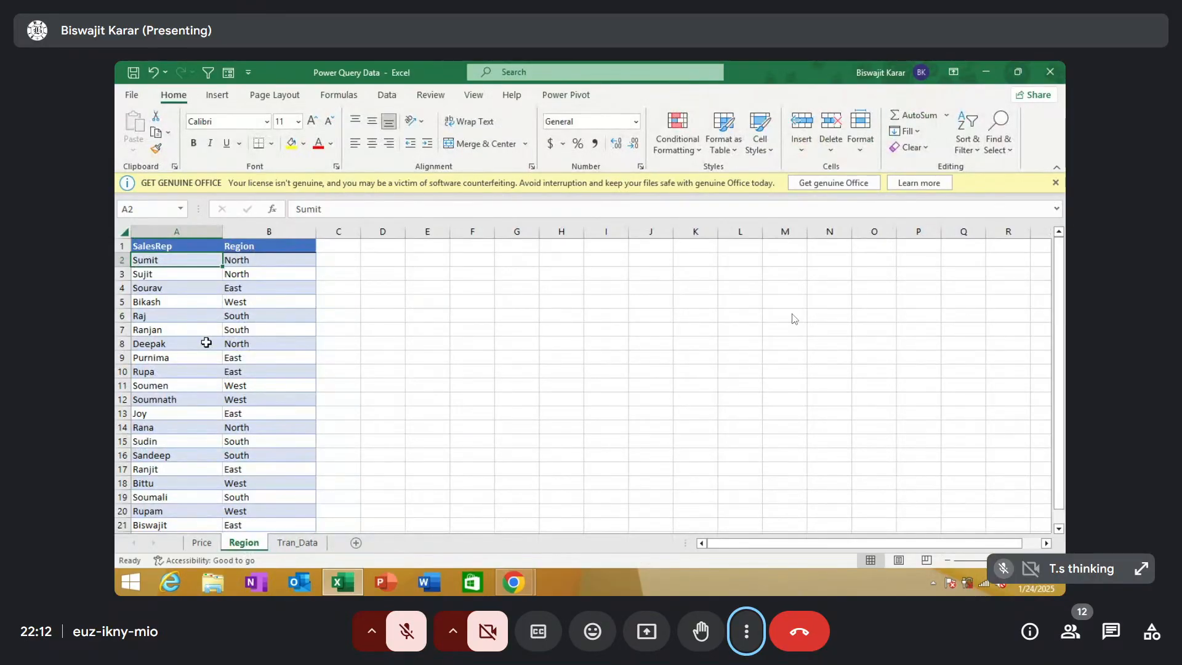
{"action": "key", "text": "ctrl+a"}
{"action": "key", "text": "ctrl+t"}
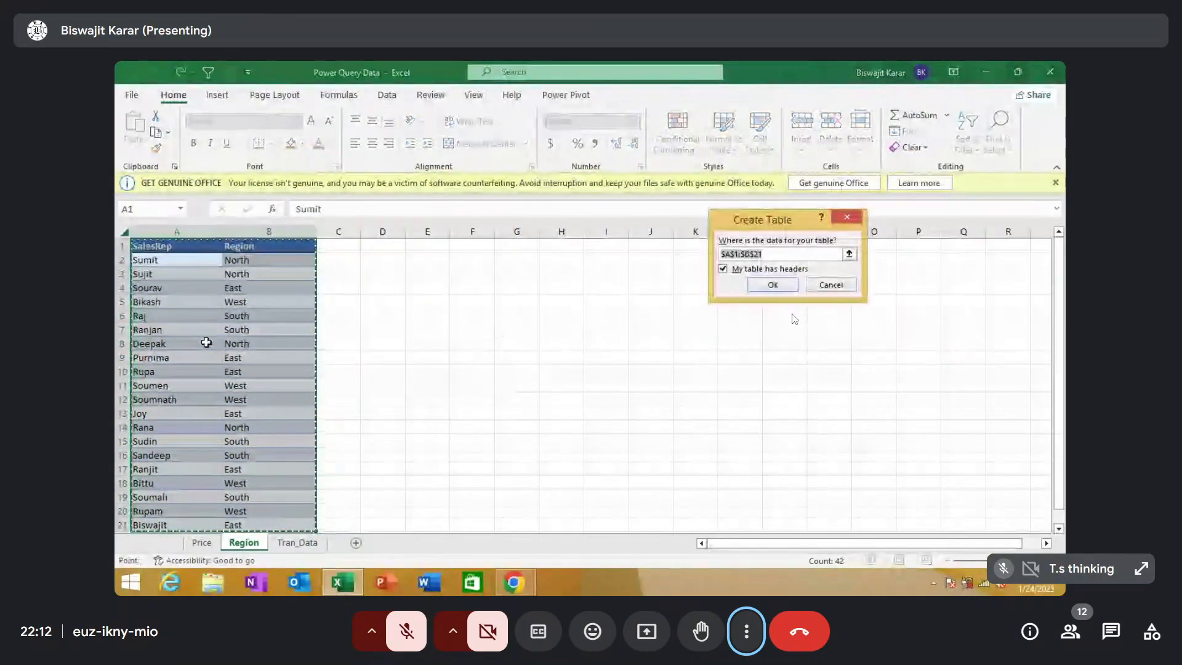
{"action": "key", "text": "Return"}
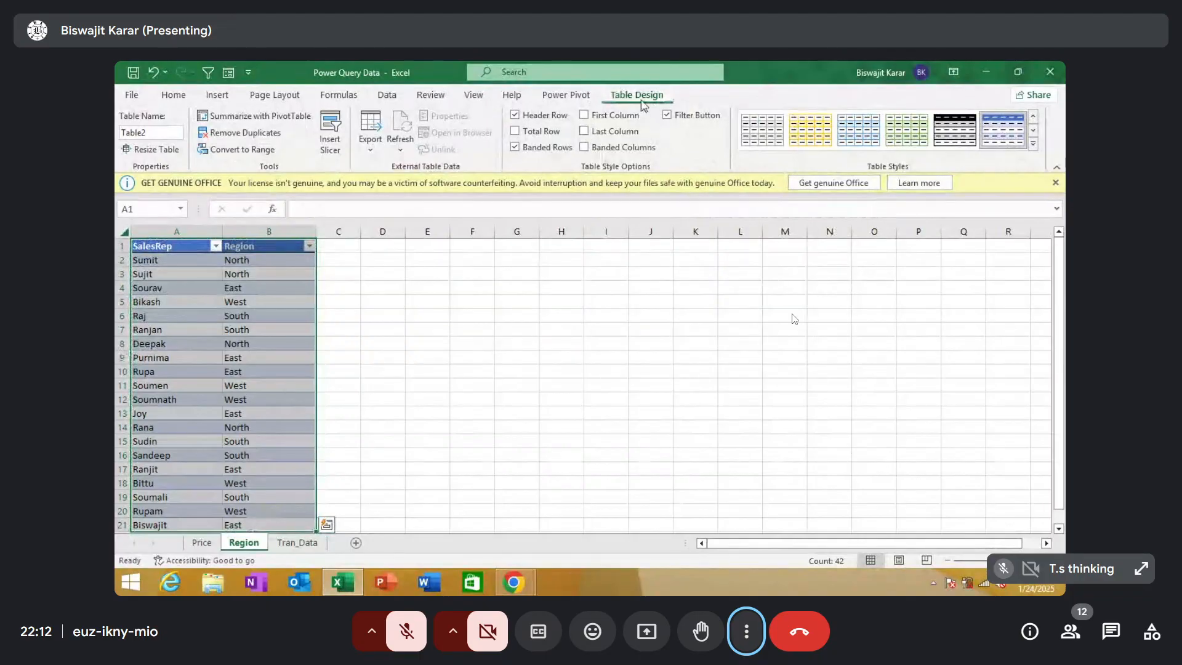
Set the name of the table on the Region sheet to dRegion
{"action": "left_click", "coordinate": [154, 136]}
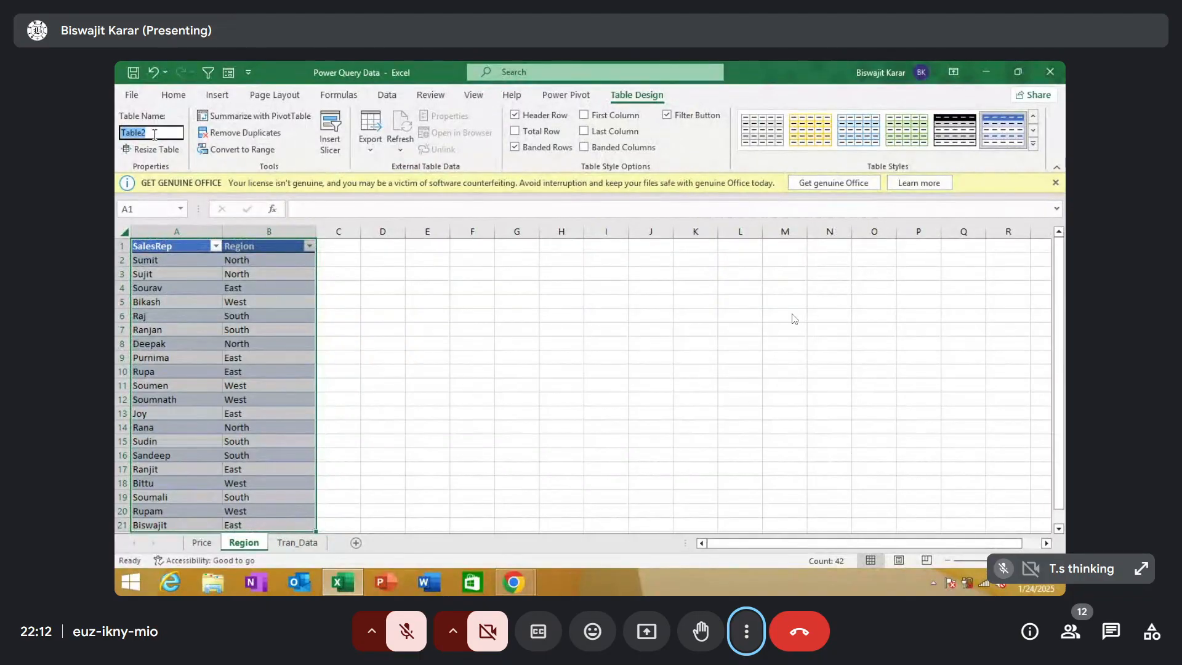
{"action": "type", "text": "d"}
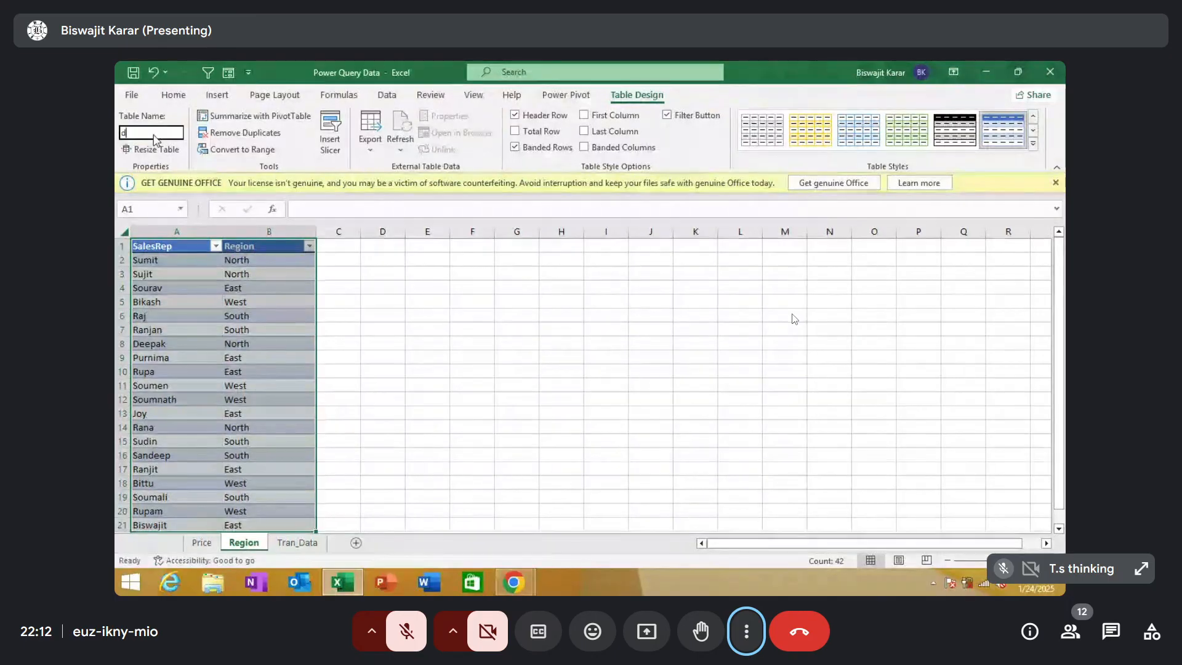
{"action": "type", "text": "Re"}
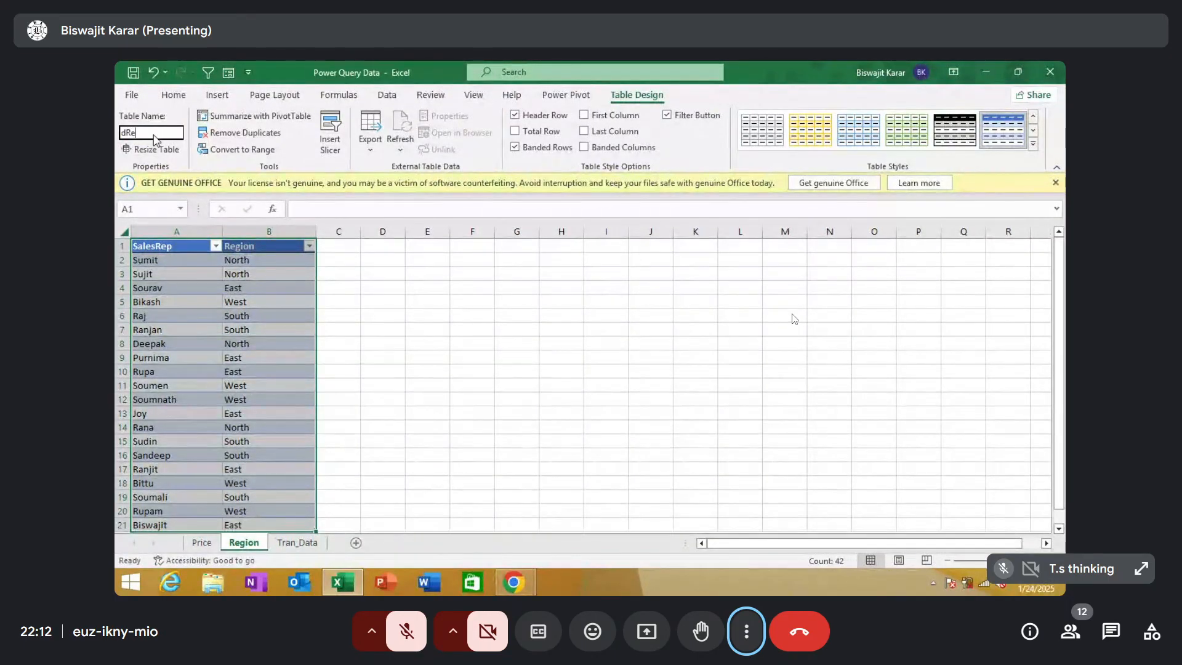
{"action": "type", "text": "gion"}
{"action": "key", "text": "Return"}
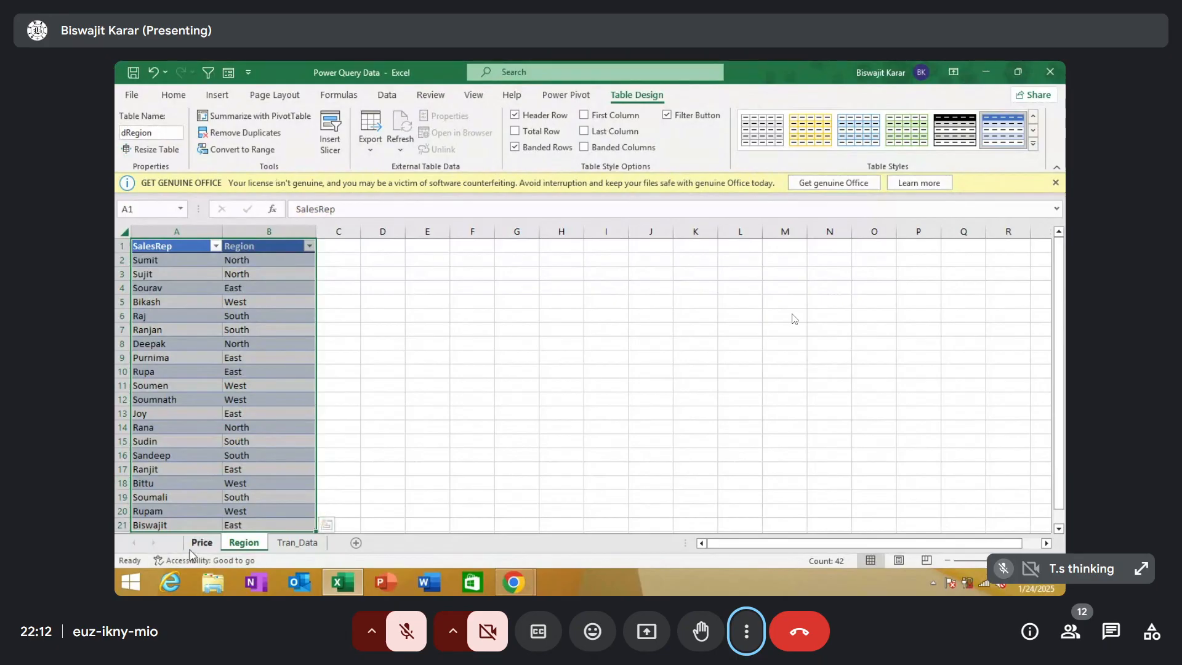
Convert the range A1:B13 on the Price sheet into a table with headers
{"action": "left_click", "coordinate": [196, 543]}
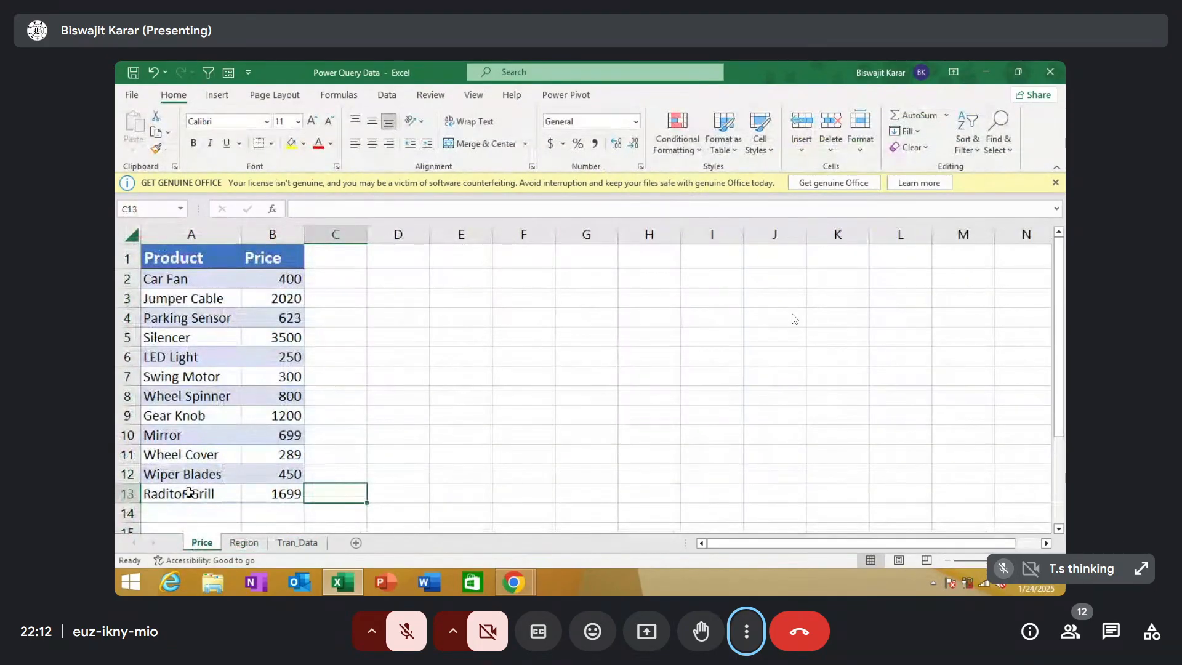
{"action": "left_click", "coordinate": [210, 300]}
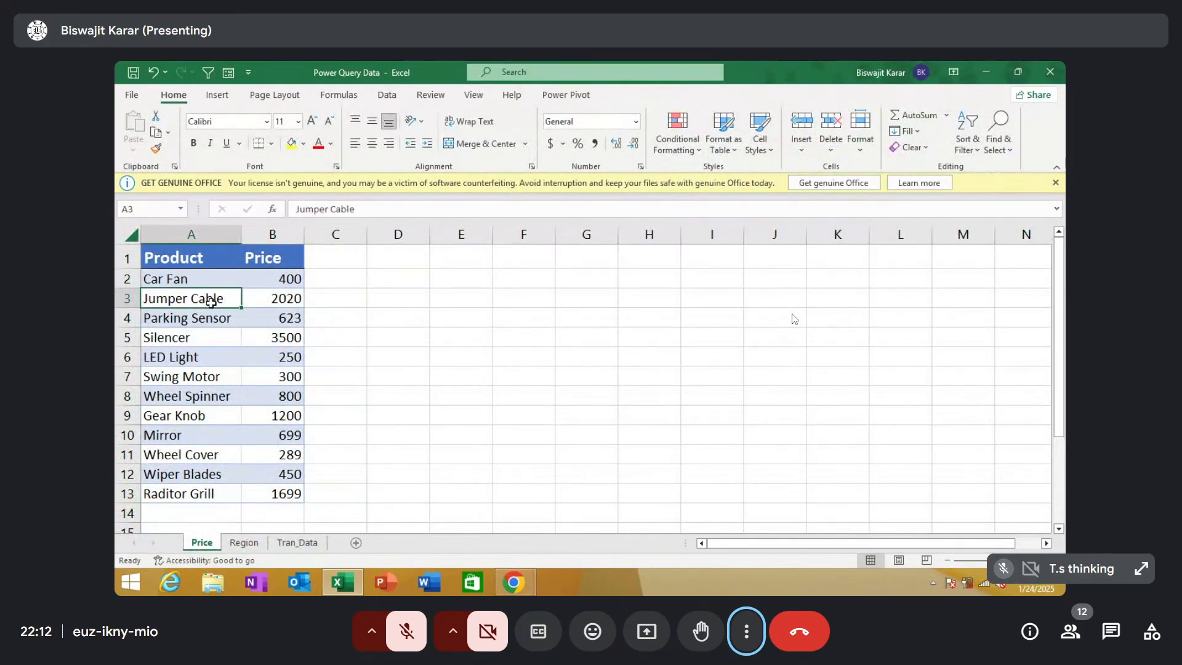
{"action": "key", "text": "ctrl+a"}
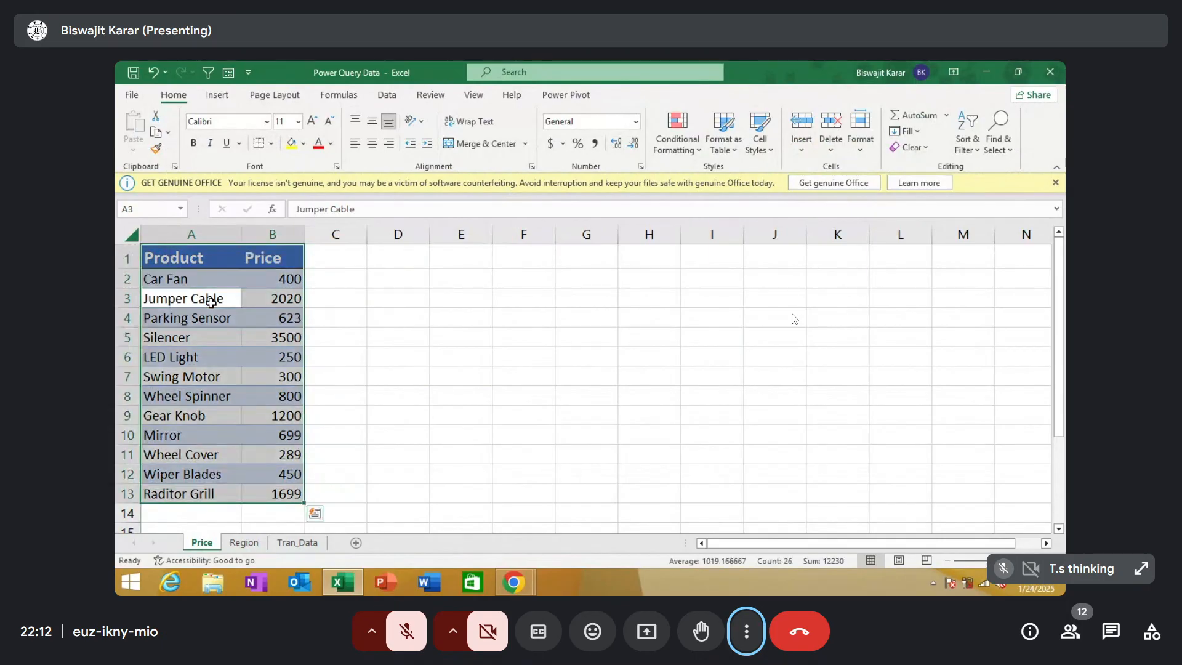
{"action": "key", "text": "ctrl+t"}
{"action": "left_click", "coordinate": [769, 284]}
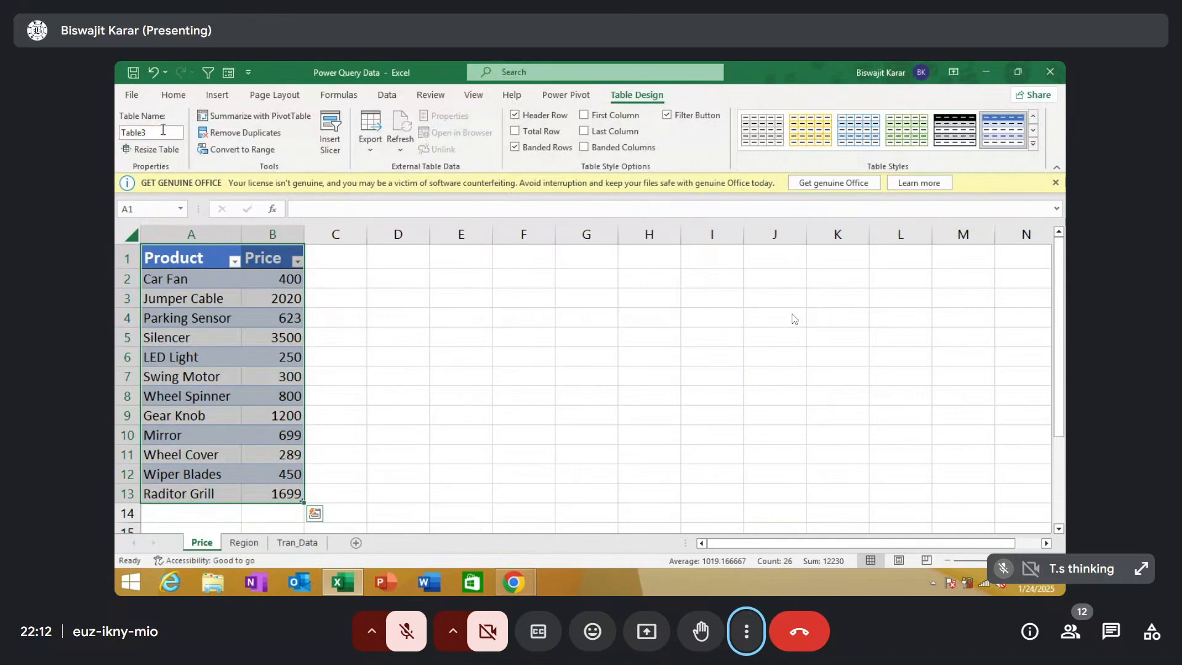
Set the name of the table on the Price sheet to dProduct
{"action": "left_click", "coordinate": [157, 133]}
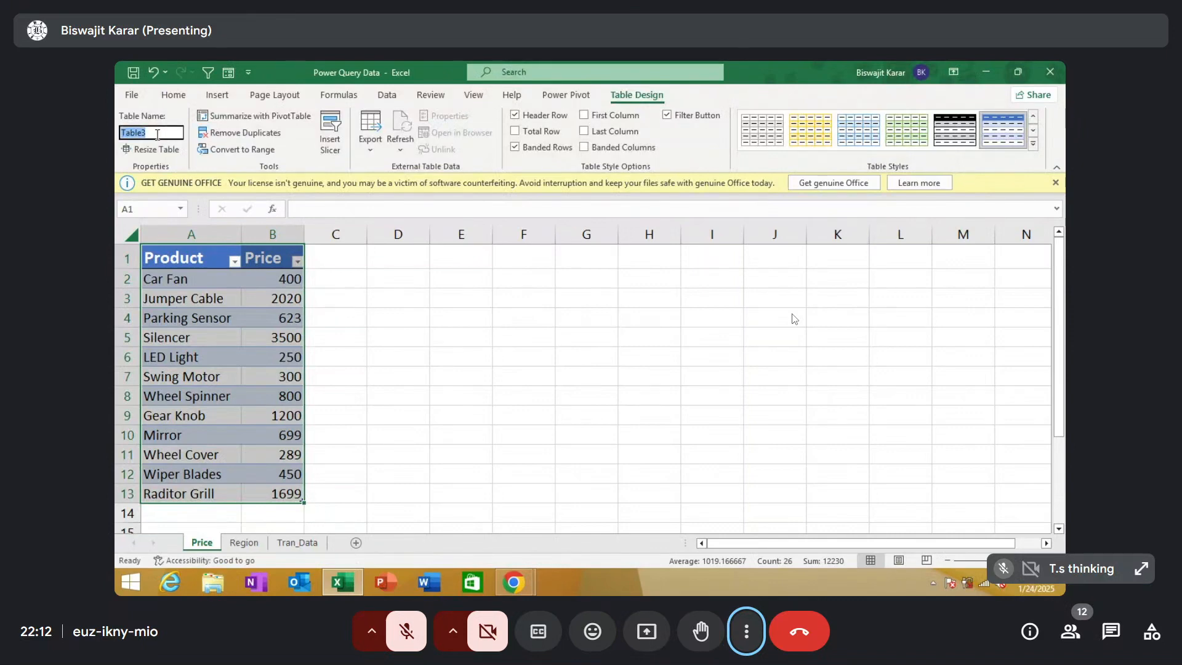
{"action": "type", "text": "dProduct"}
{"action": "key", "text": "Return"}
Check in the COM Add-ins settings that Microsoft Power Pivot for Excel is enabled, and accept the add-in selection
{"action": "left_click", "coordinate": [242, 543]}
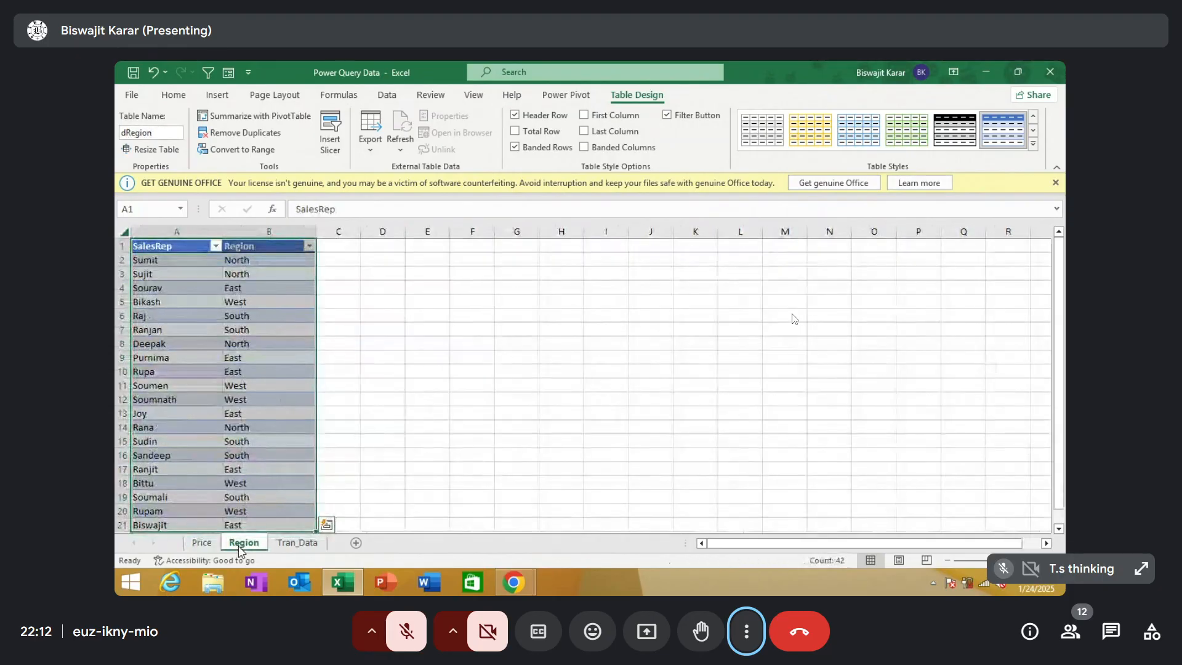
{"action": "left_click", "coordinate": [300, 544]}
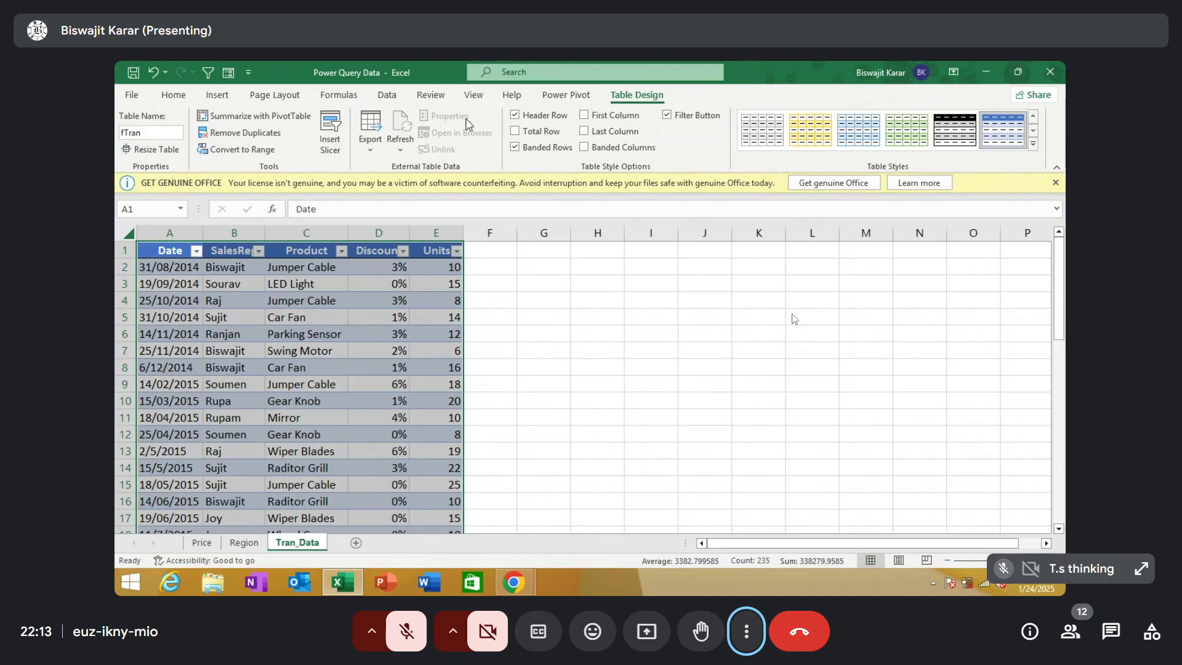
{"action": "left_click", "coordinate": [131, 95]}
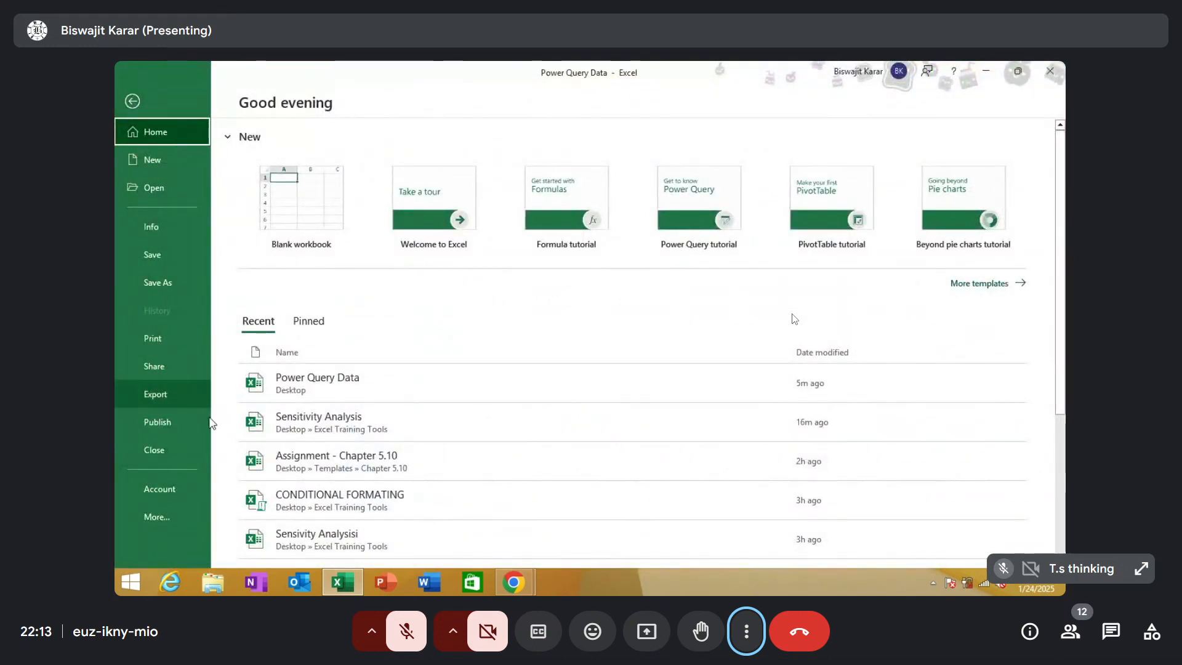
{"action": "left_click", "coordinate": [171, 525]}
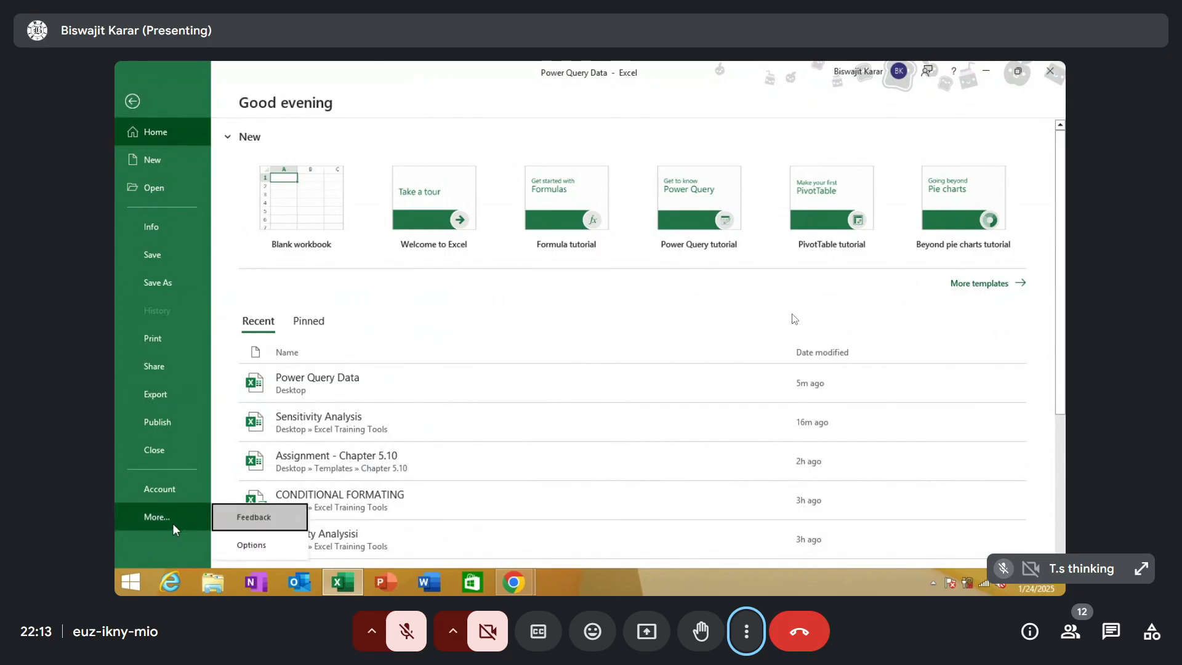
{"action": "left_click", "coordinate": [251, 546]}
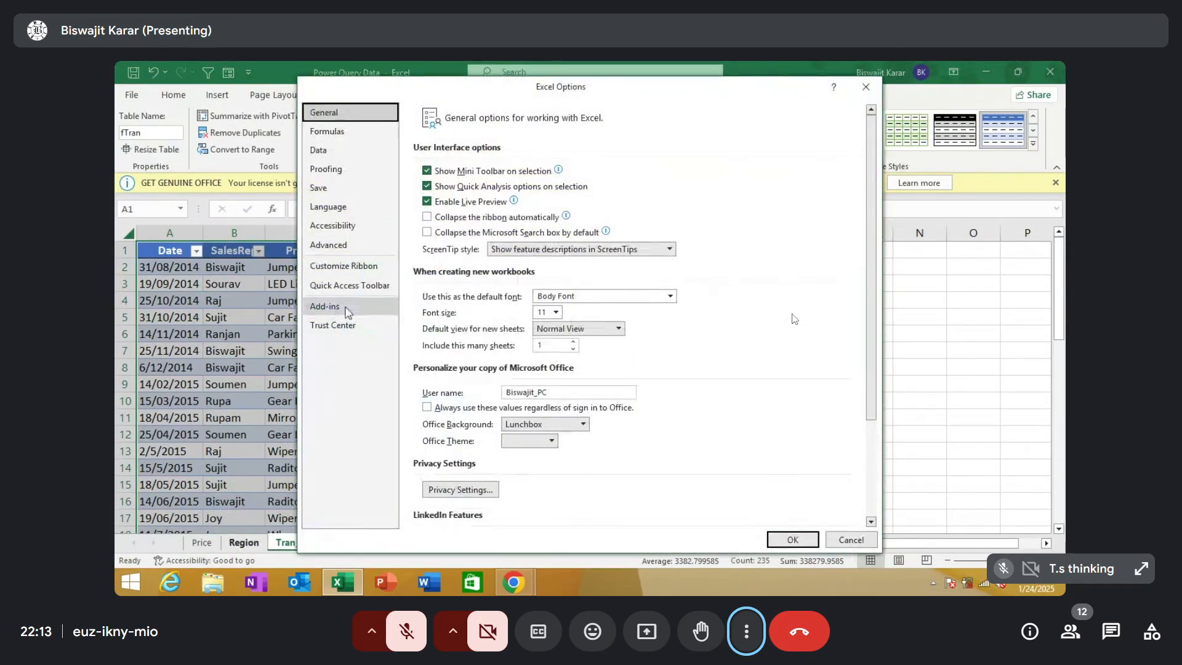
{"action": "left_click", "coordinate": [338, 314]}
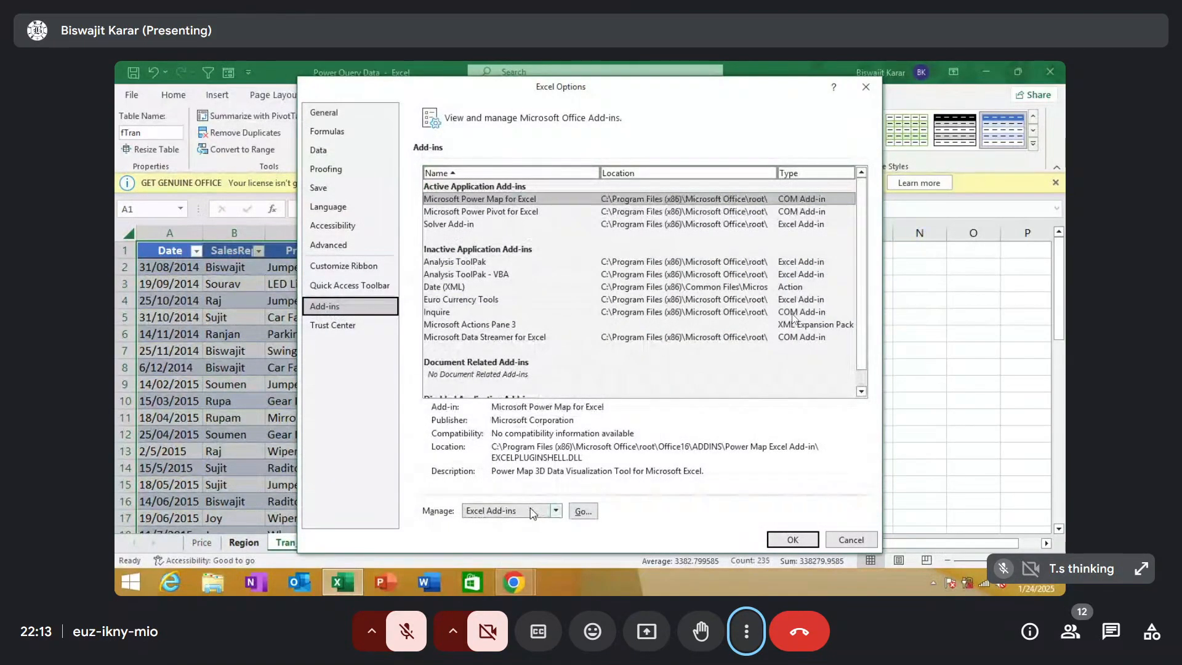
{"action": "left_click", "coordinate": [553, 512]}
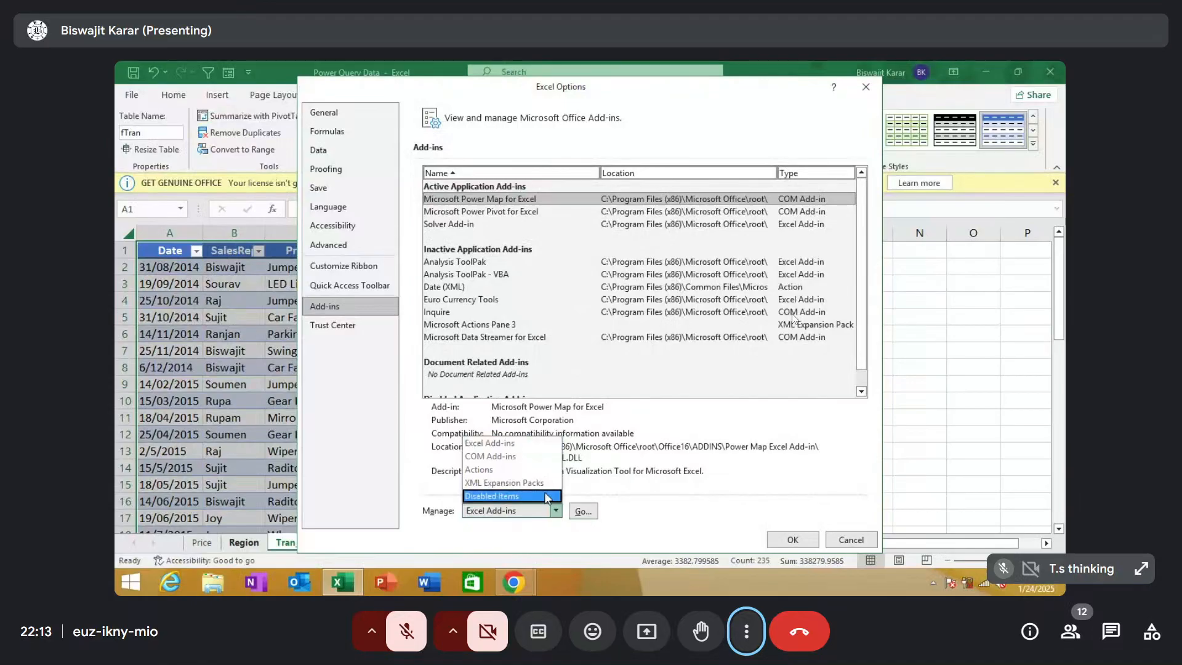
{"action": "left_click", "coordinate": [526, 456]}
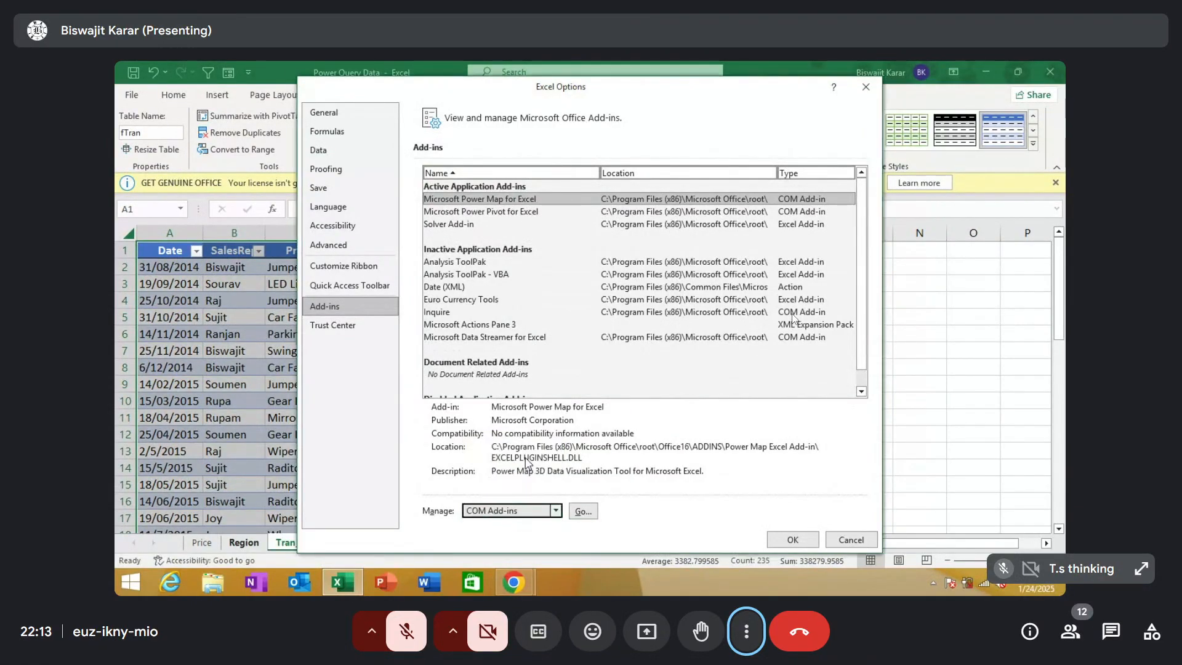
{"action": "left_click", "coordinate": [579, 512]}
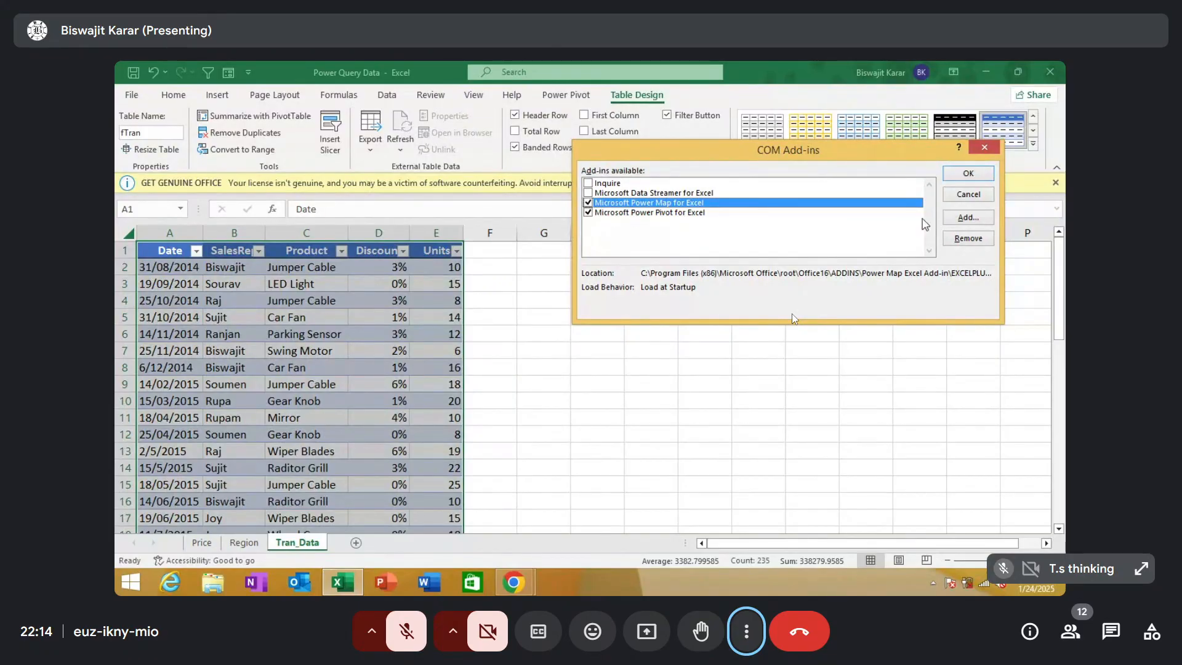
{"action": "left_click", "coordinate": [979, 176]}
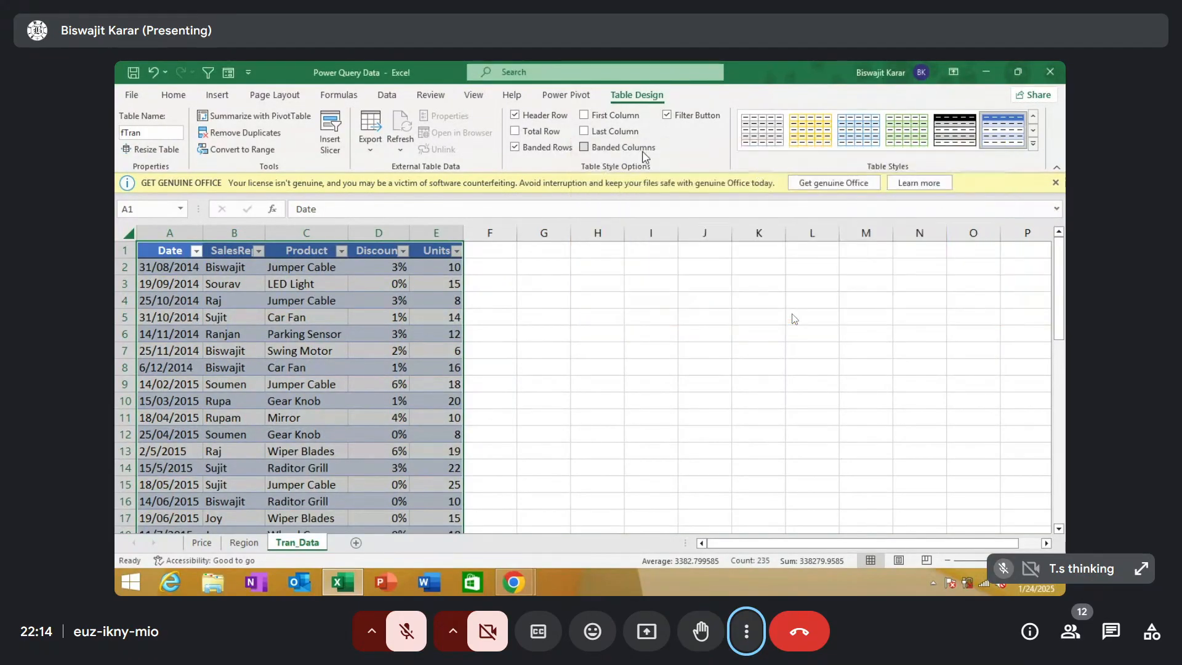
Add the dProduct table on the Price sheet to the Power Pivot data model and return to the workbook
{"action": "left_click", "coordinate": [569, 97]}
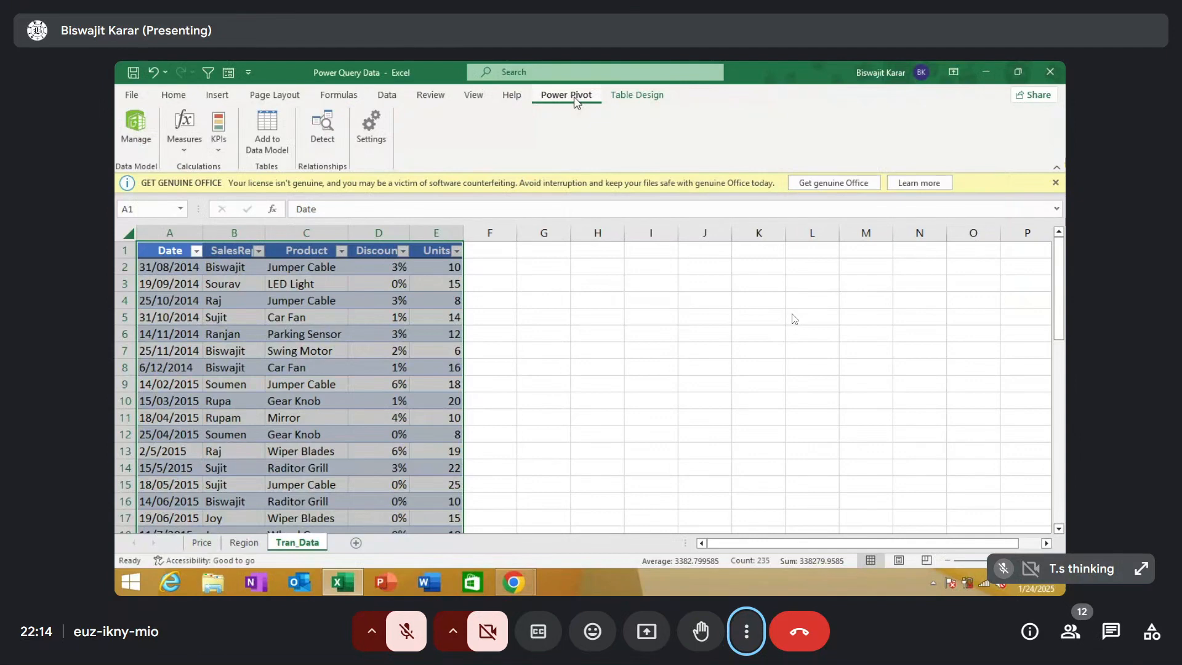
{"action": "left_click", "coordinate": [351, 314]}
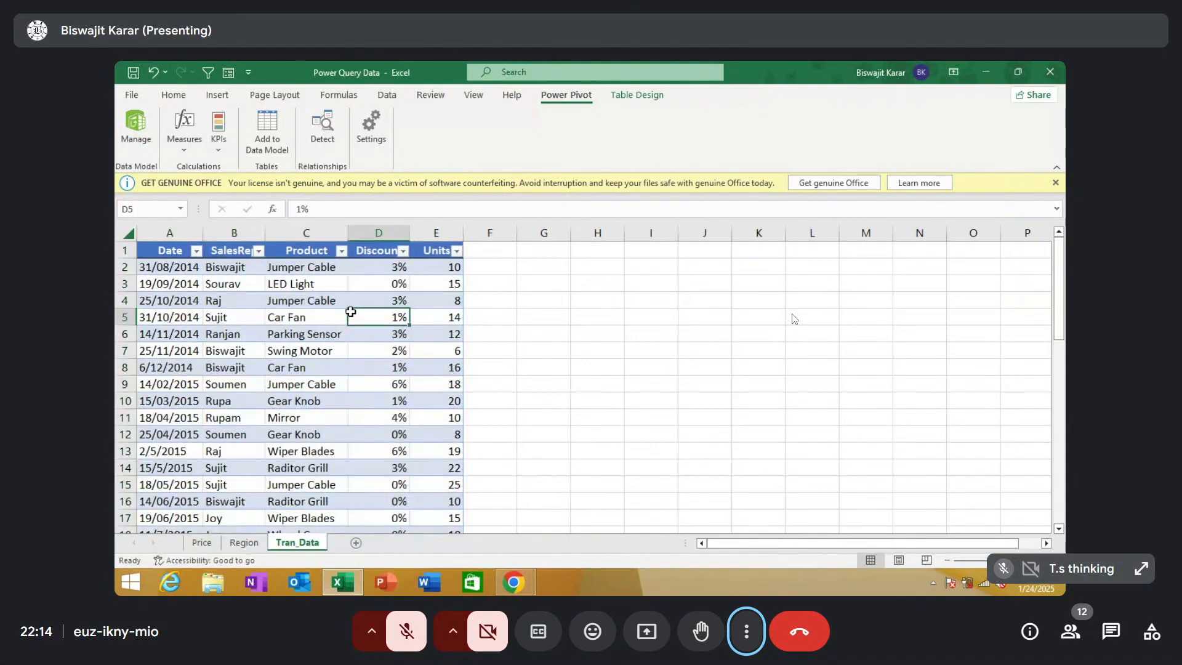
{"action": "left_click", "coordinate": [215, 545]}
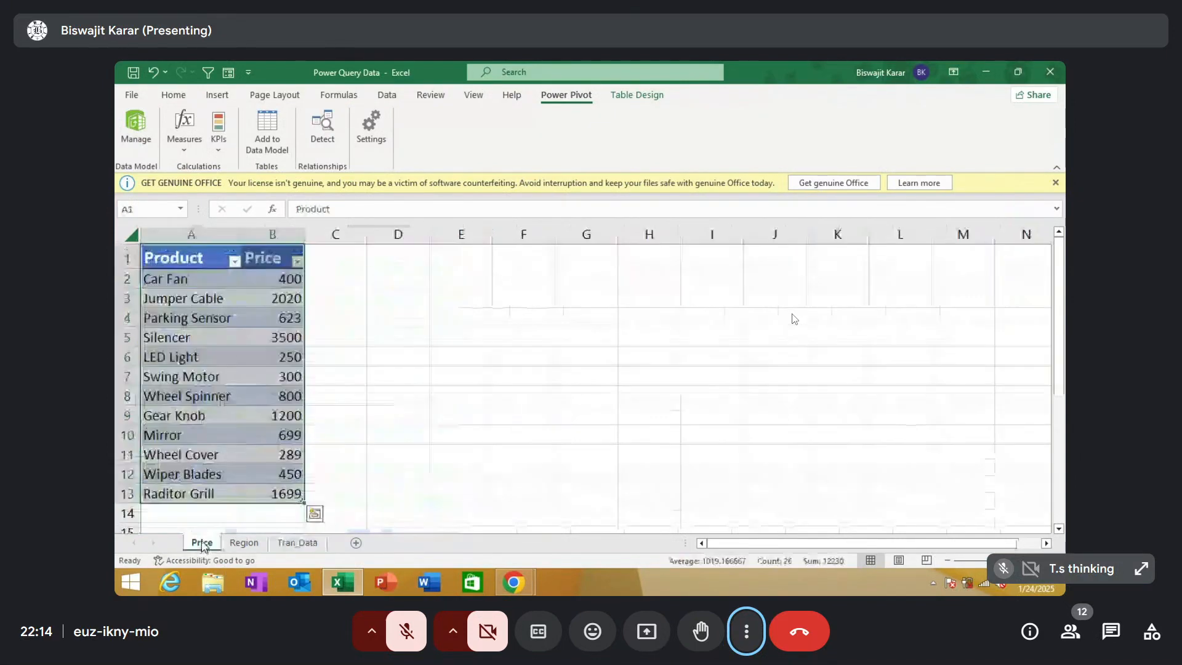
{"action": "left_click", "coordinate": [243, 542]}
{"action": "left_click", "coordinate": [297, 542]}
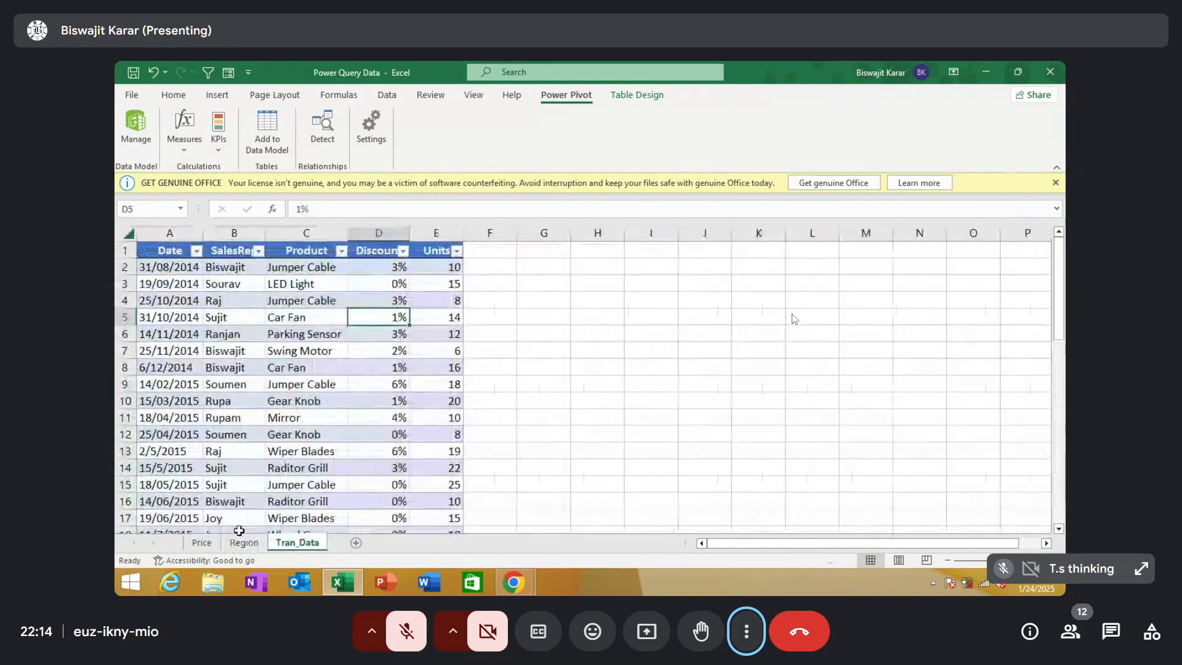
{"action": "left_click", "coordinate": [203, 544]}
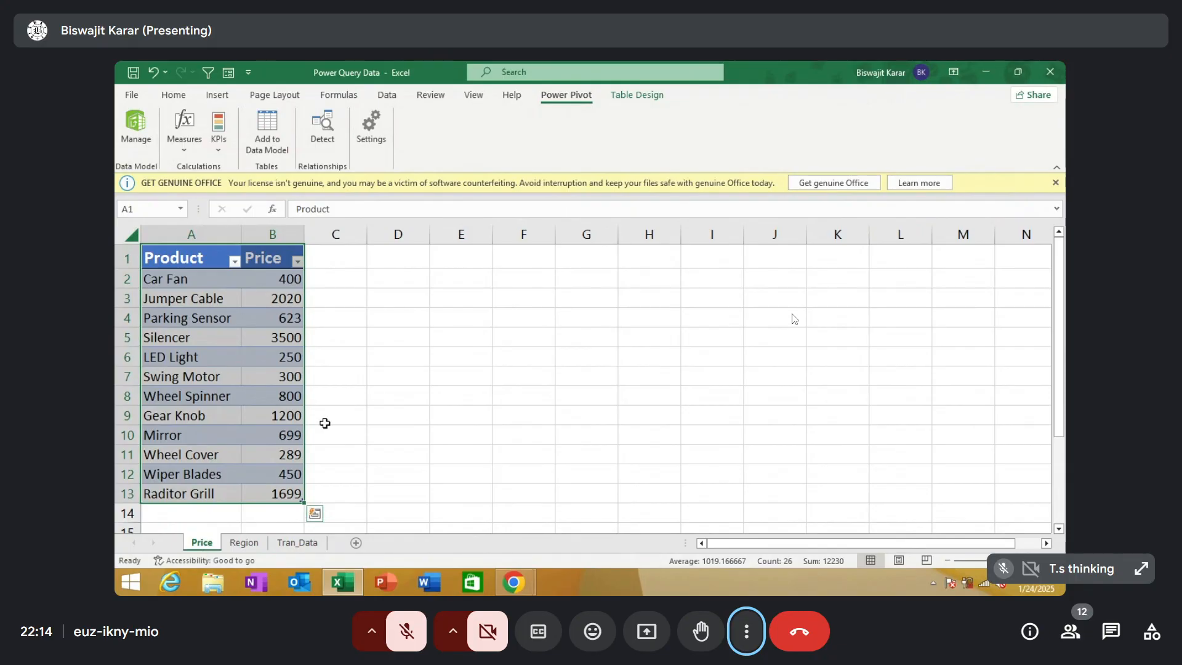
{"action": "left_click", "coordinate": [398, 395]}
{"action": "left_click", "coordinate": [184, 363]}
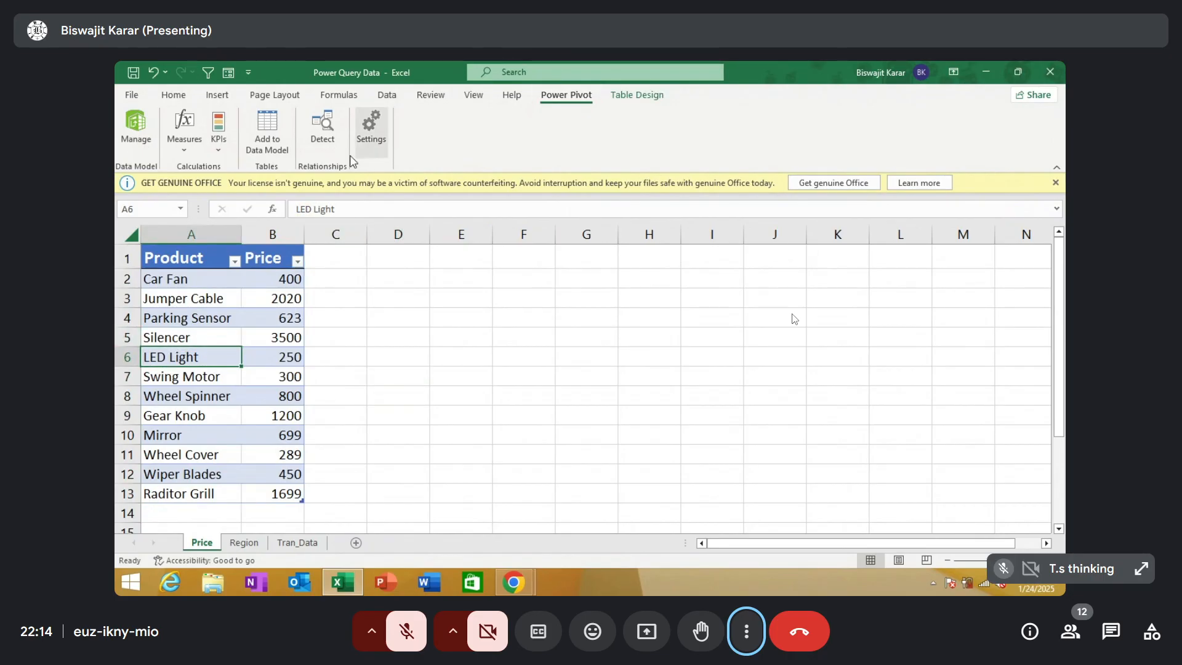
{"action": "left_click", "coordinate": [260, 131]}
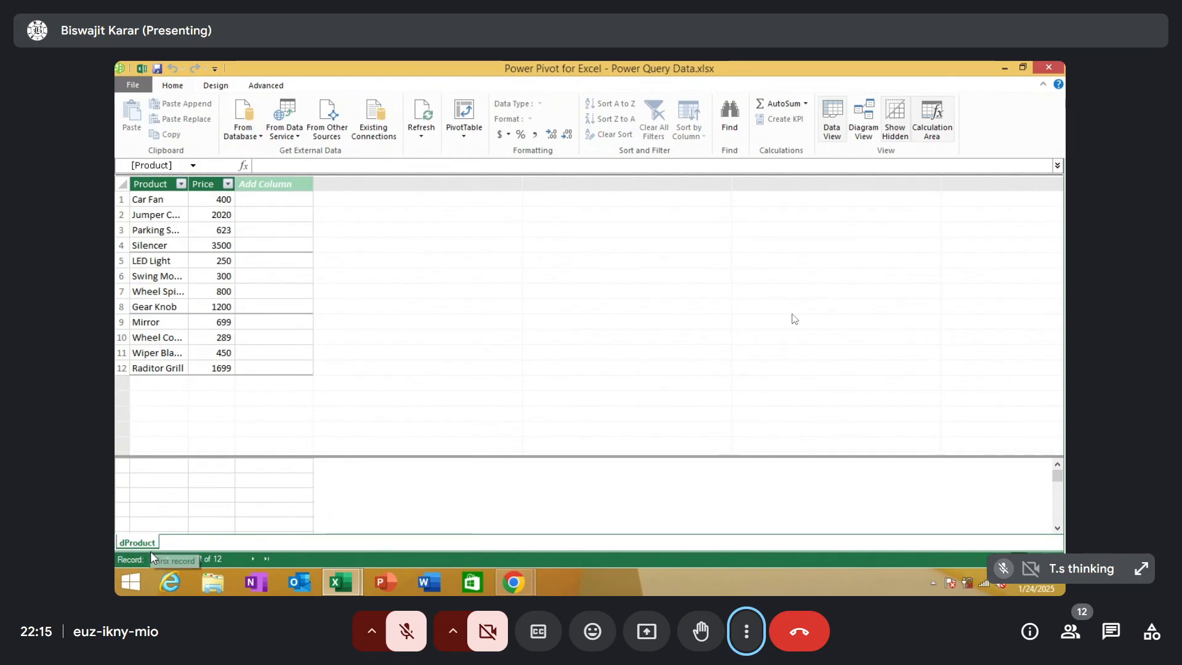
{"action": "left_click", "coordinate": [1046, 69]}
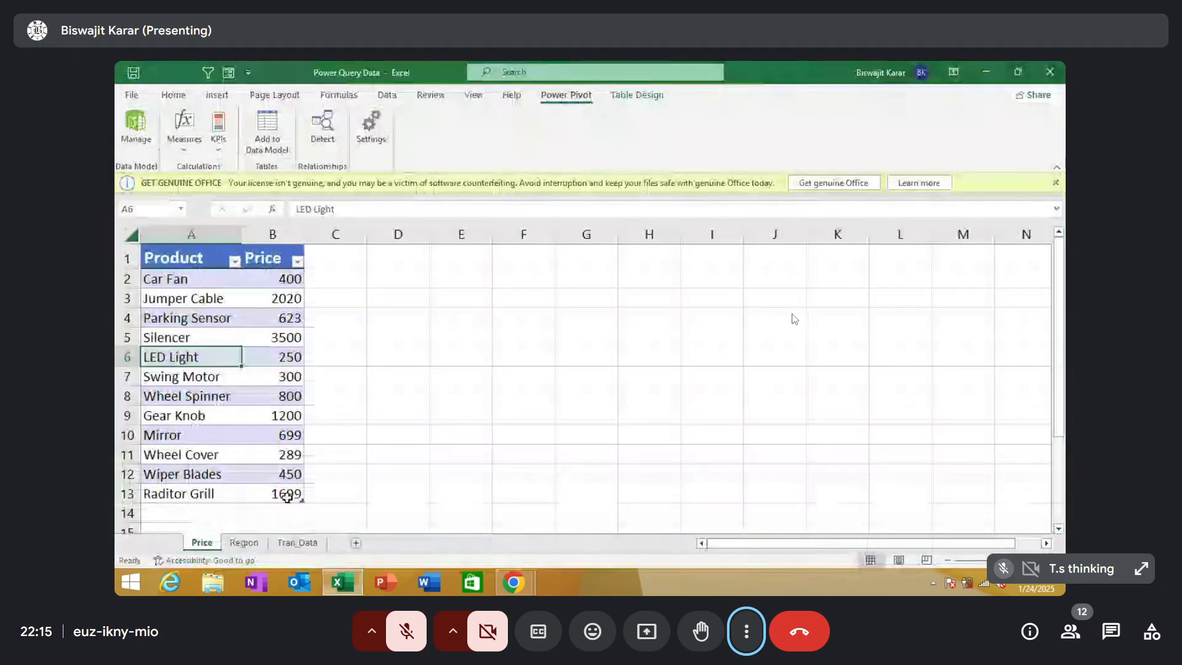
Add the dRegion table on the Region sheet to the data model and return to the workbook
{"action": "left_click", "coordinate": [238, 546]}
{"action": "left_click", "coordinate": [197, 342]}
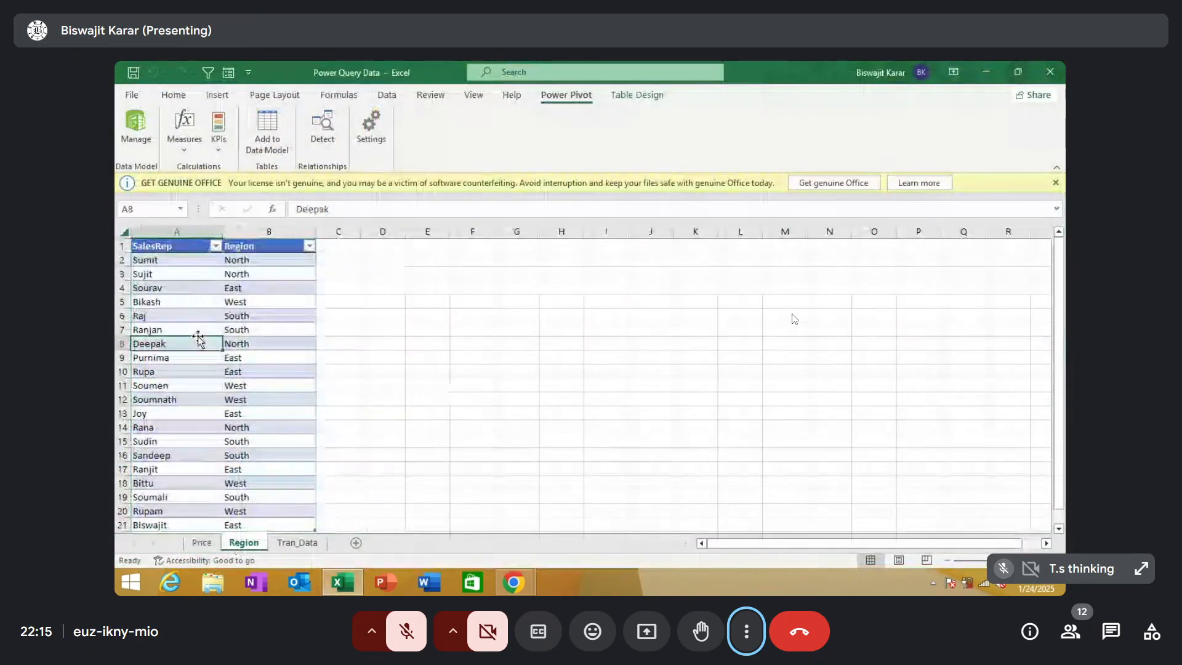
{"action": "left_click", "coordinate": [271, 131]}
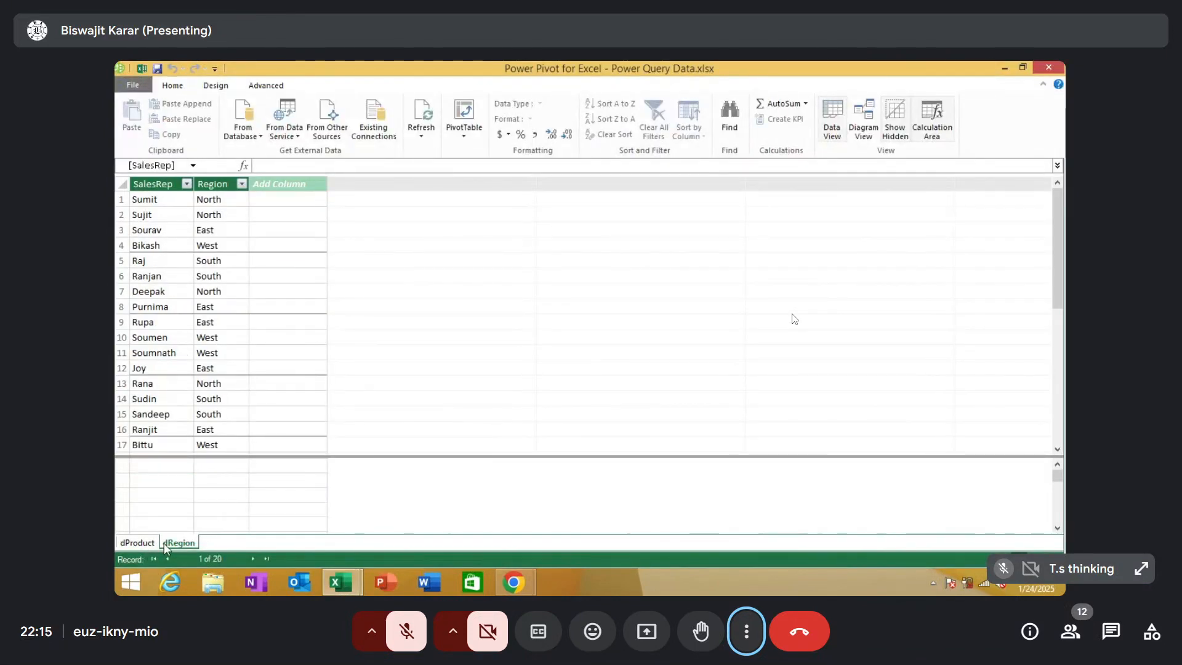
{"action": "left_click", "coordinate": [185, 544]}
{"action": "left_click", "coordinate": [1059, 67]}
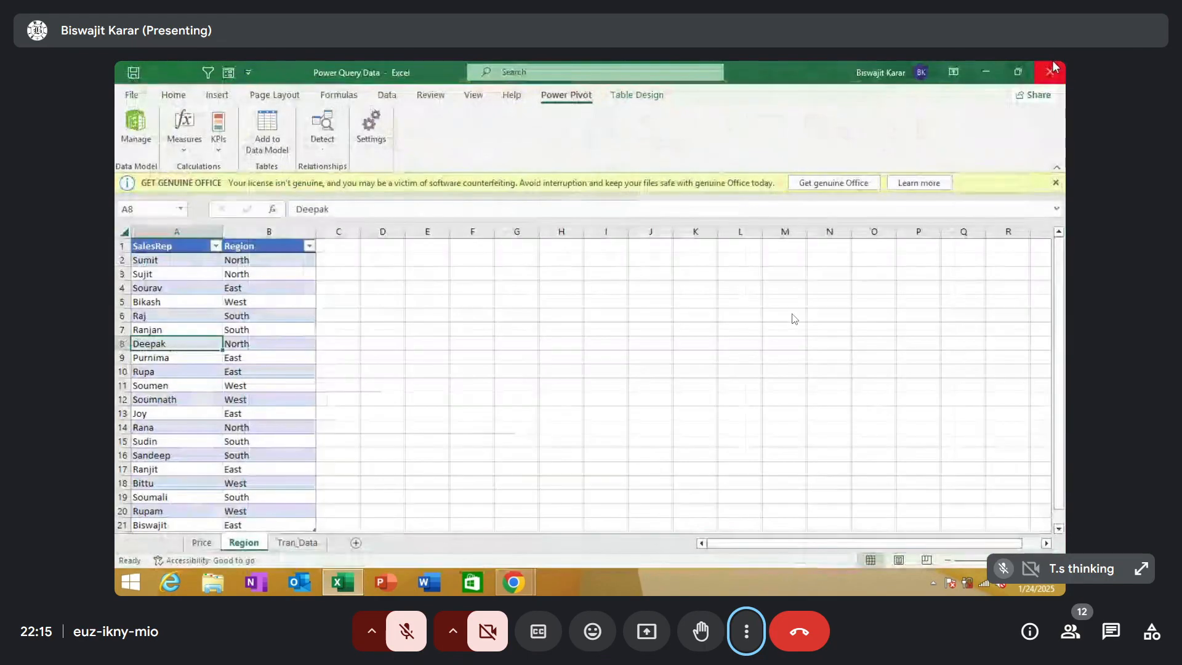
Add the fTran table on the Tran_Data sheet to the data model
{"action": "left_click", "coordinate": [297, 542]}
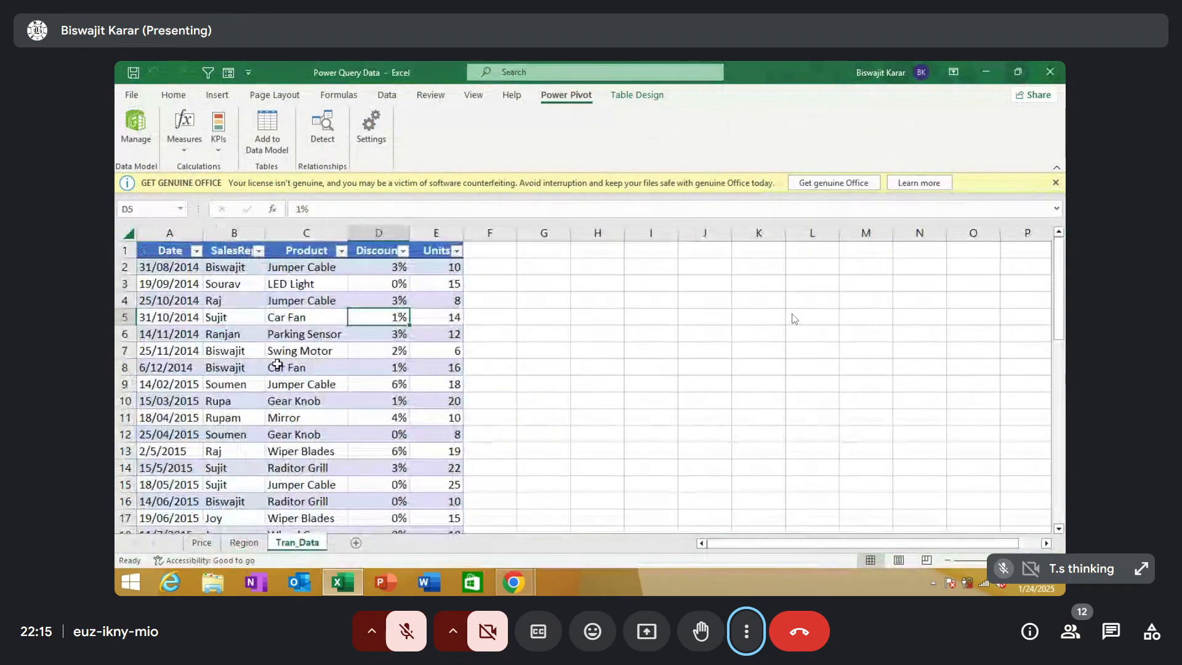
{"action": "left_click", "coordinate": [271, 136]}
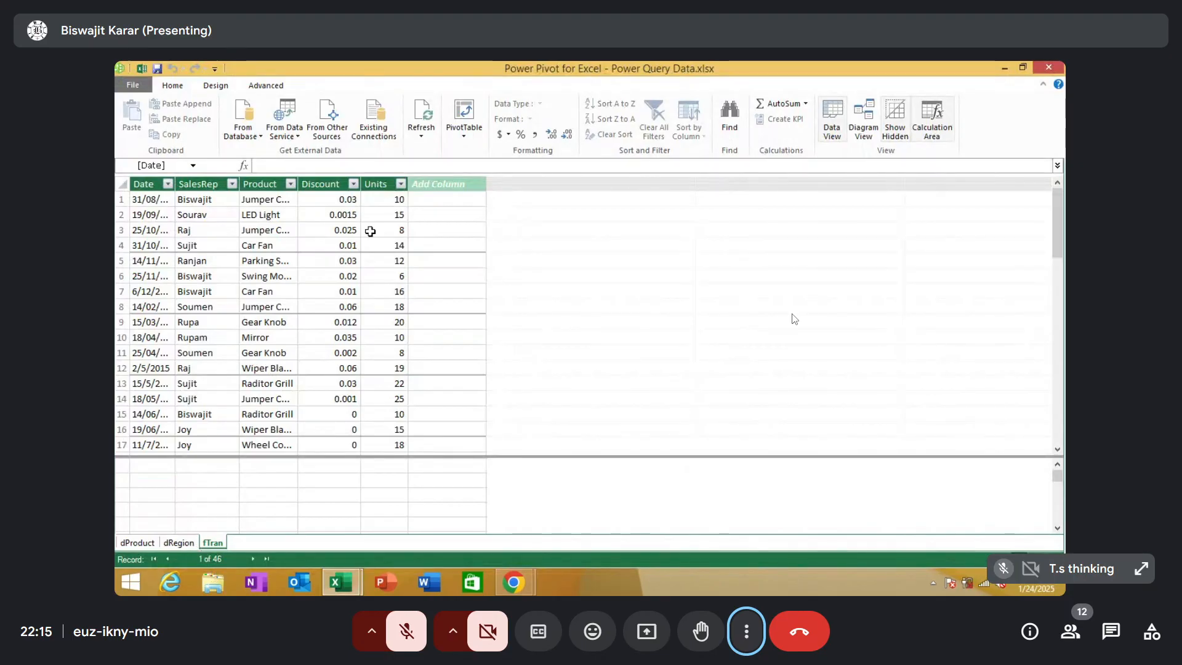
Format the Discount column of the fTran table as a percentage
{"action": "left_click", "coordinate": [328, 197]}
{"action": "mouse_move", "coordinate": [327, 197]}
{"action": "left_mouse_down"}
{"action": "mouse_move", "coordinate": [351, 459]}
{"action": "mouse_move", "coordinate": [338, 367]}
{"action": "mouse_move", "coordinate": [341, 198]}
{"action": "left_mouse_up"}
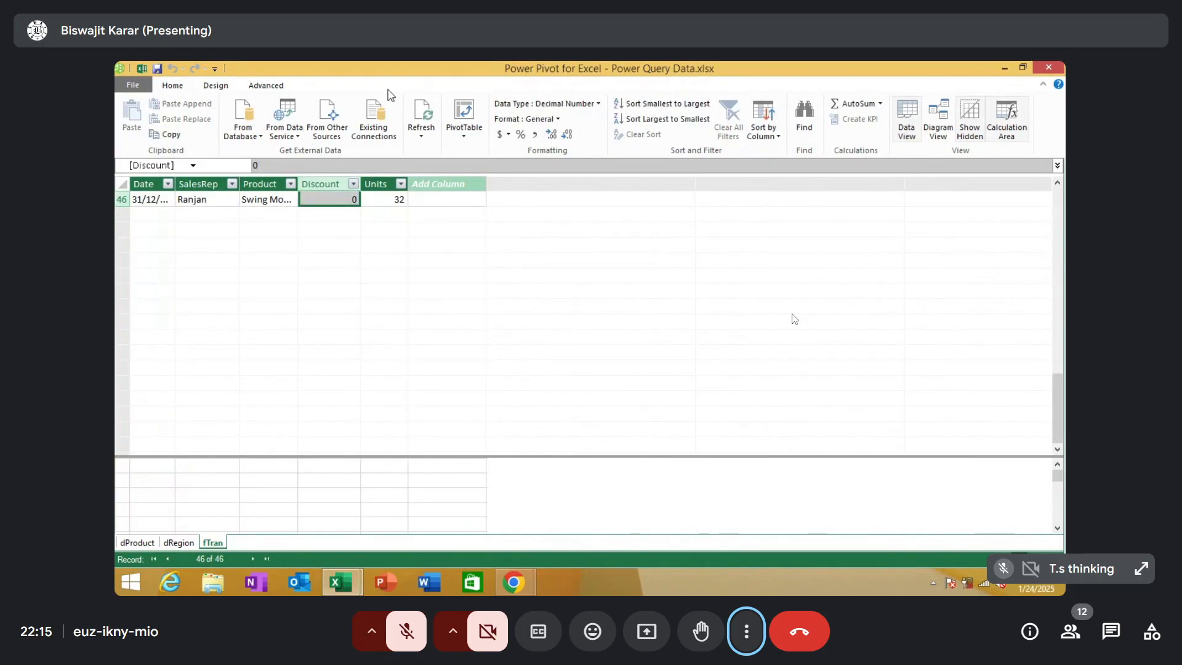
{"action": "left_click", "coordinate": [519, 135]}
{"action": "left_click_drag", "start_coordinate": [1057, 408], "coordinate": [1053, 219]}
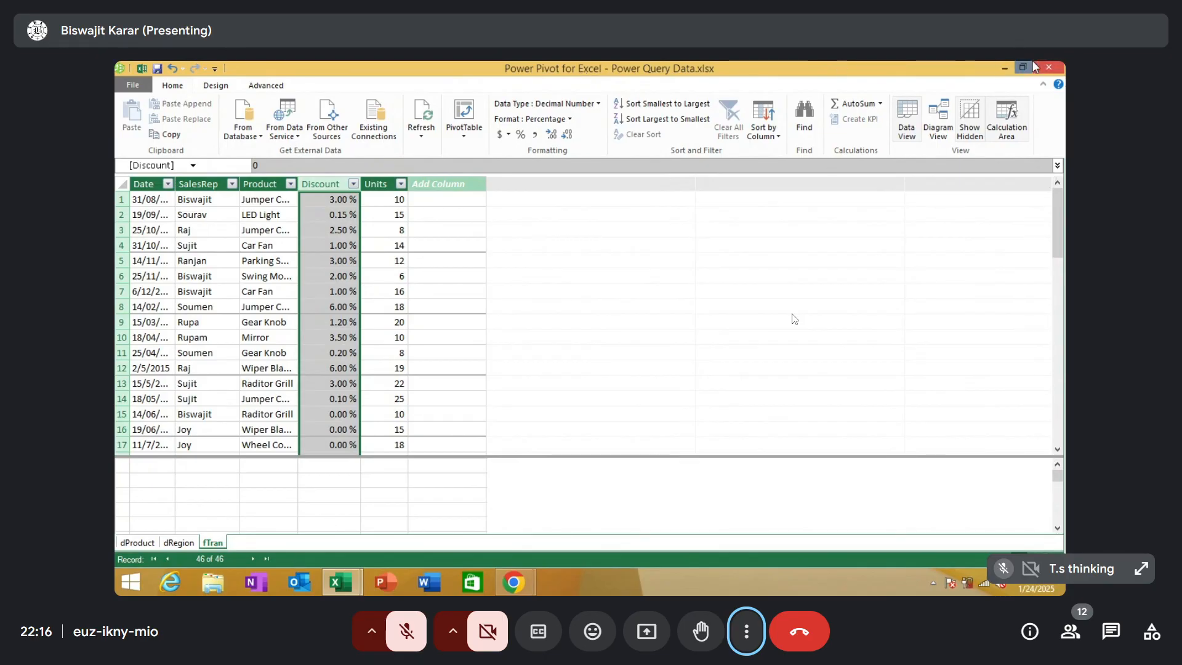
Try to add the Tran_Data sheet's table to the data model again from the workbook, and return to the Power Pivot window
{"action": "left_click", "coordinate": [1047, 65]}
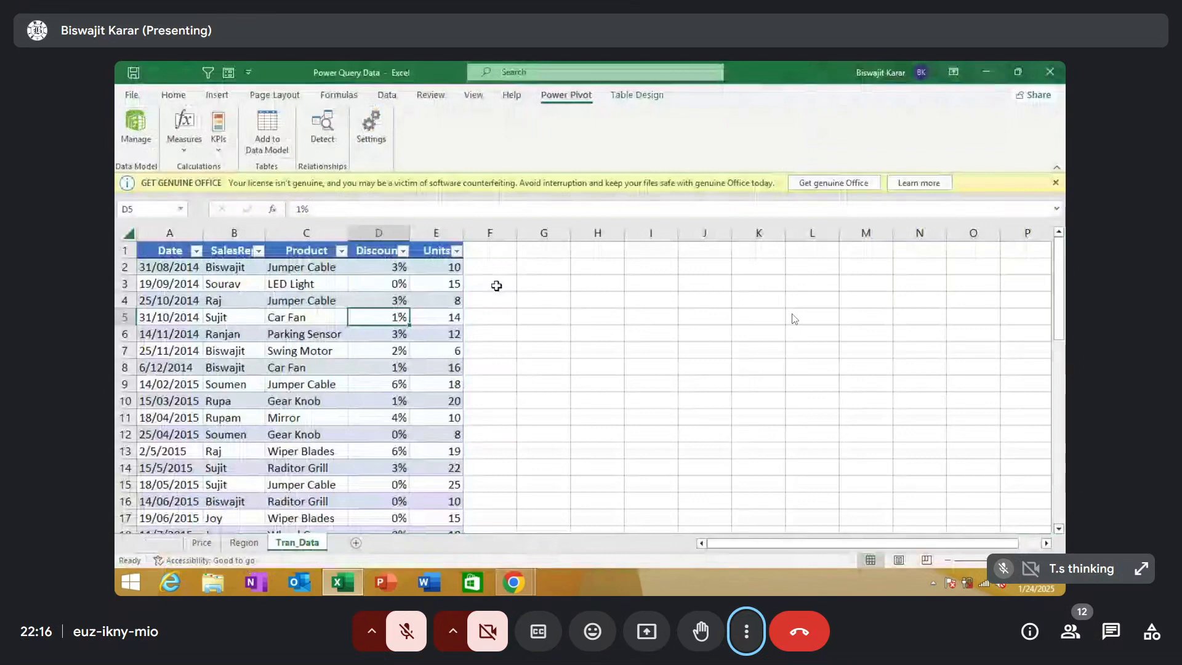
{"action": "left_click_drag", "start_coordinate": [231, 300], "coordinate": [232, 283]}
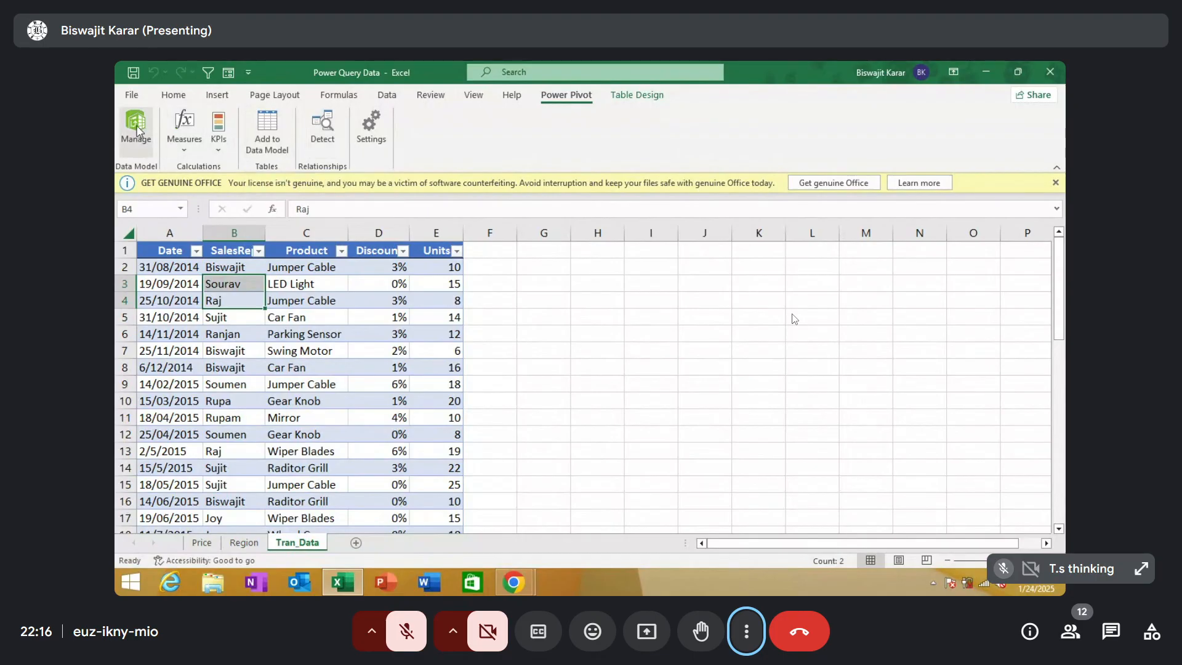
{"action": "left_click", "coordinate": [278, 143]}
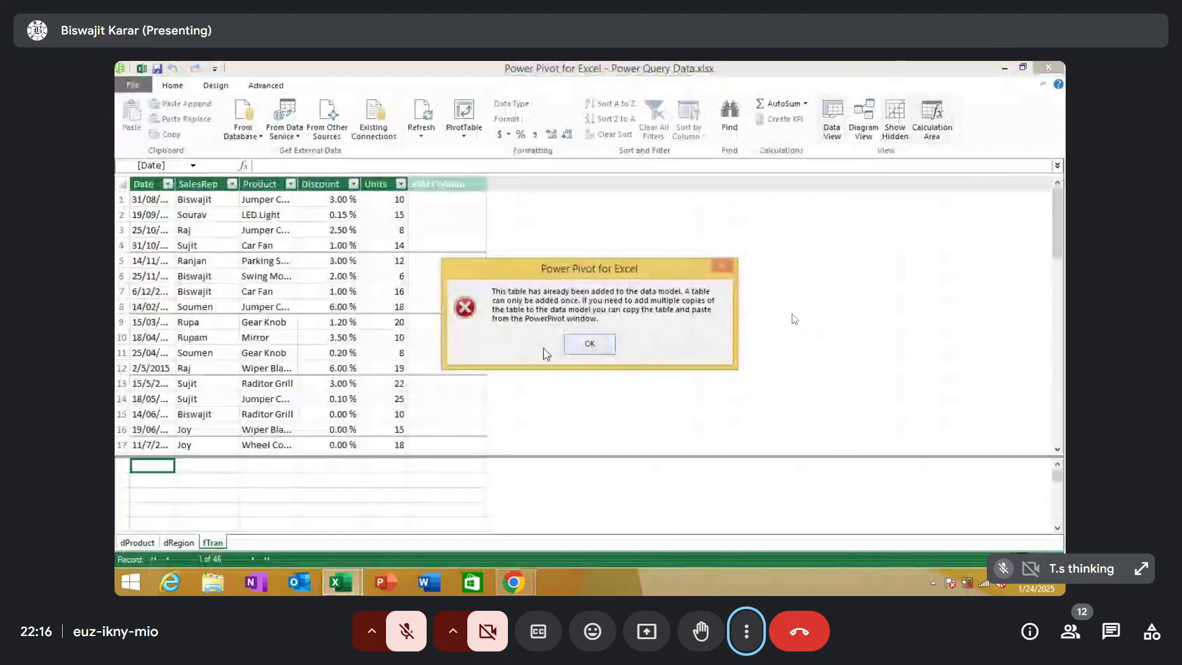
{"action": "left_click", "coordinate": [595, 346]}
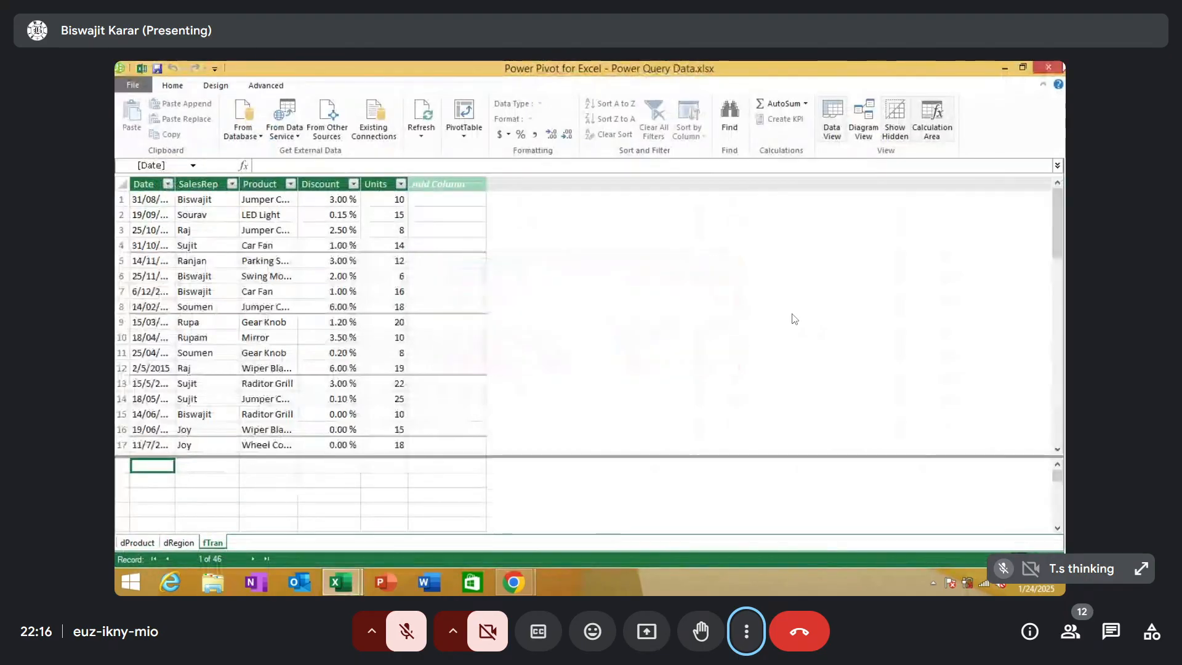
{"action": "left_click", "coordinate": [1056, 66]}
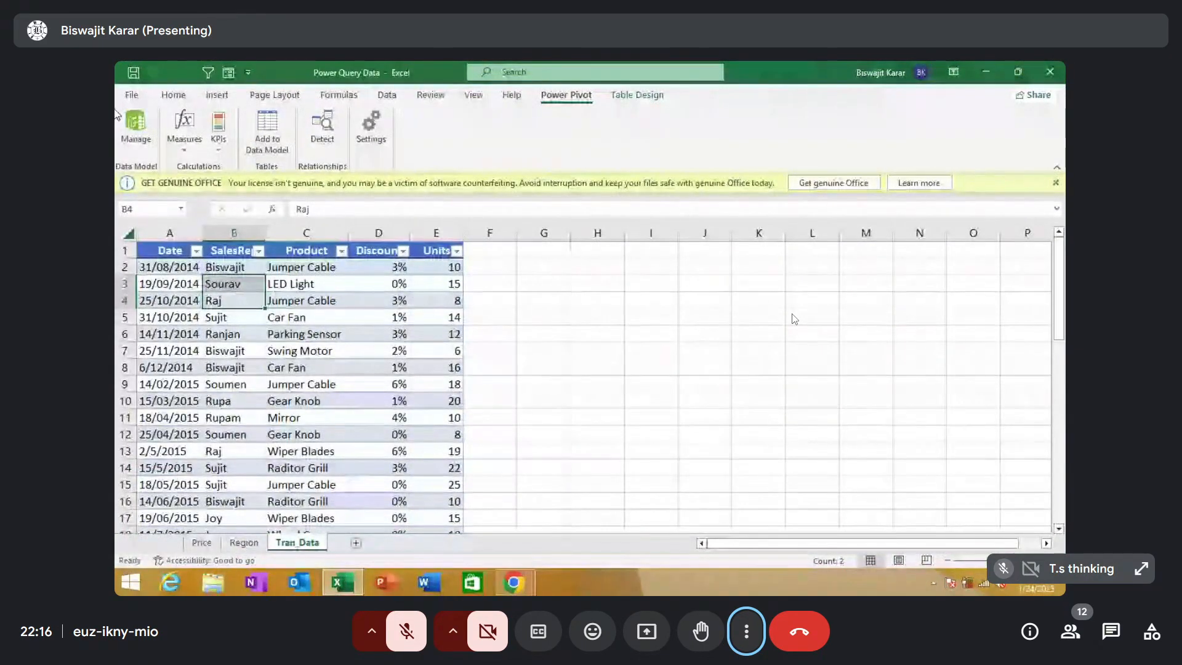
{"action": "left_click", "coordinate": [124, 120]}
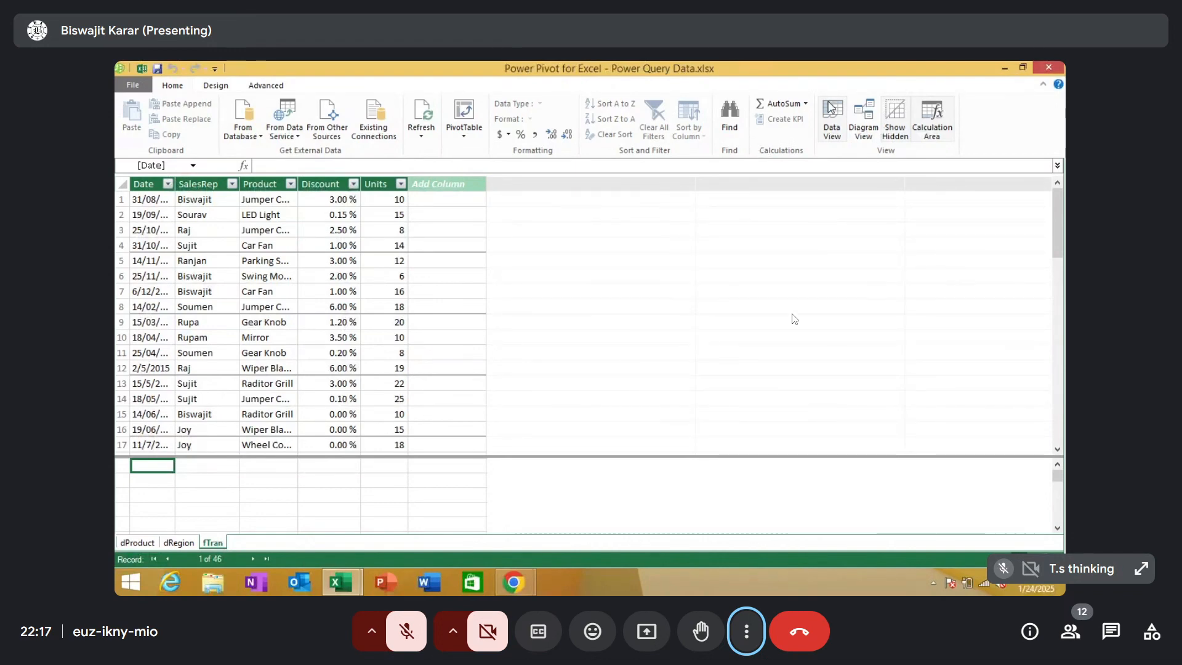
Review the dRegion, dProduct and fTran tables in the data model
{"action": "left_click", "coordinate": [179, 542]}
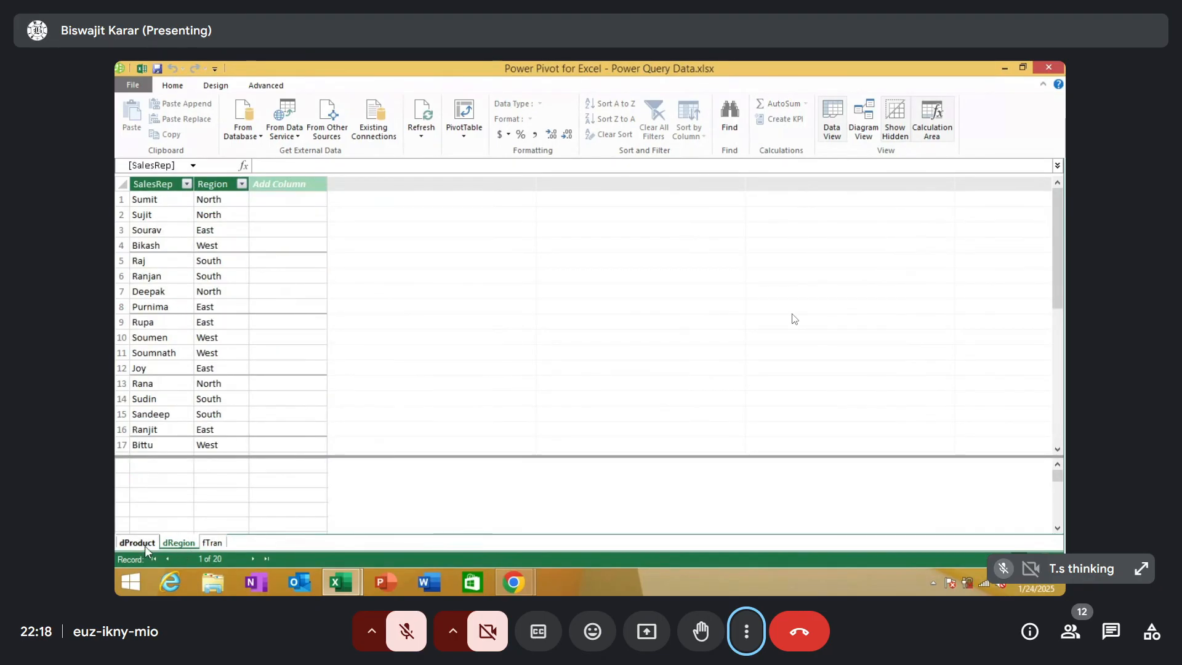
{"action": "left_click", "coordinate": [139, 542]}
{"action": "left_click", "coordinate": [179, 543]}
{"action": "left_click", "coordinate": [212, 542]}
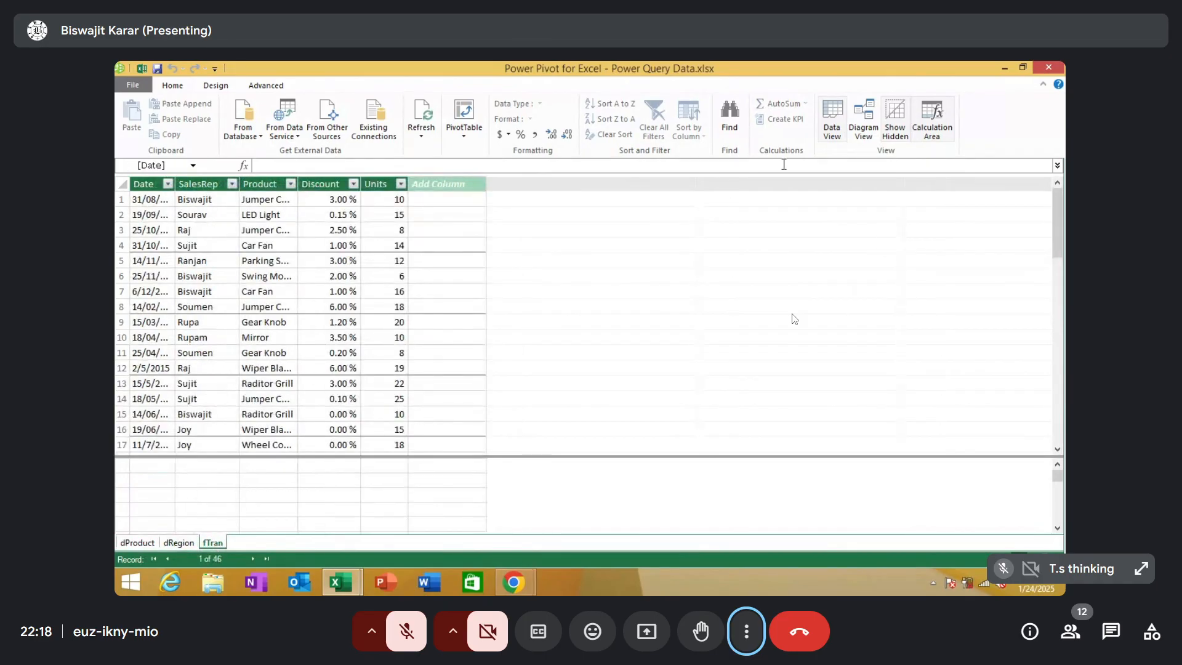
Show the model as a diagram, place fTran below and between dProduct and dRegion, and enlarge it to fit all its fields
{"action": "left_click", "coordinate": [870, 119]}
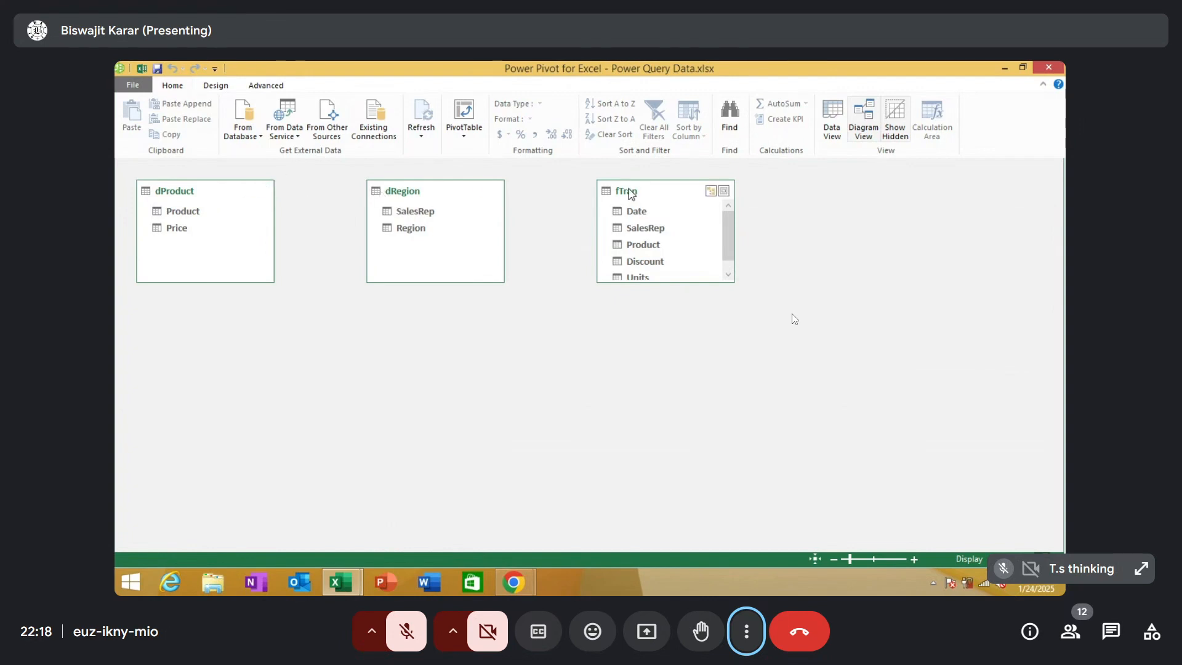
{"action": "left_click_drag", "start_coordinate": [632, 195], "coordinate": [297, 347]}
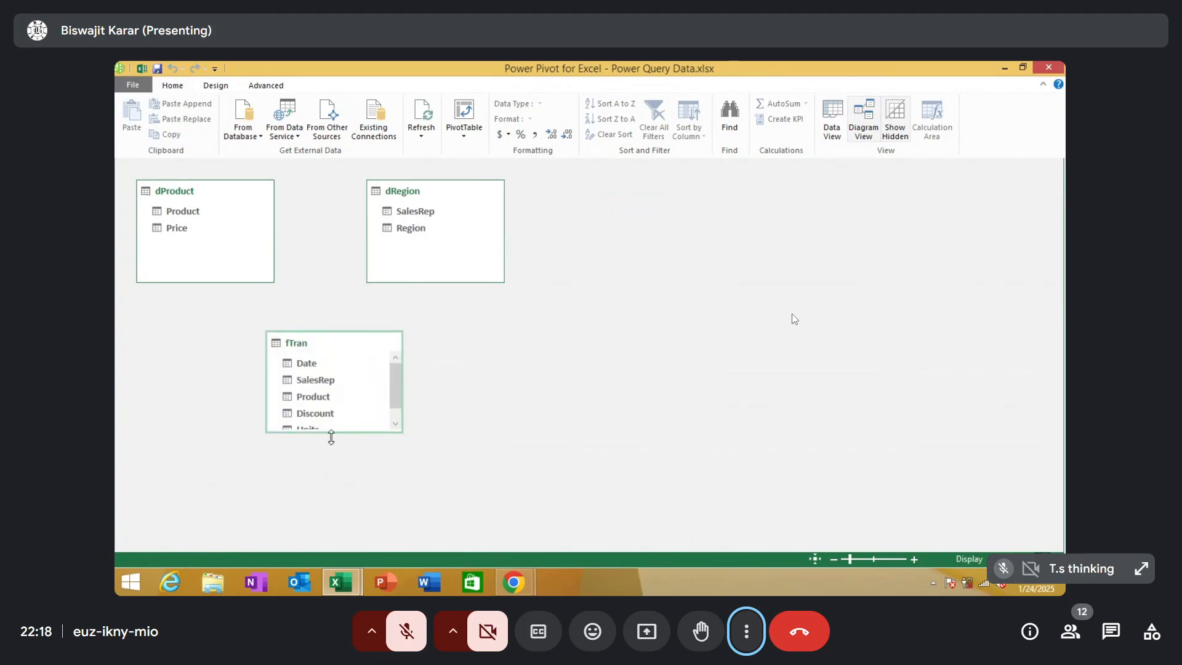
{"action": "left_click_drag", "start_coordinate": [330, 432], "coordinate": [330, 466]}
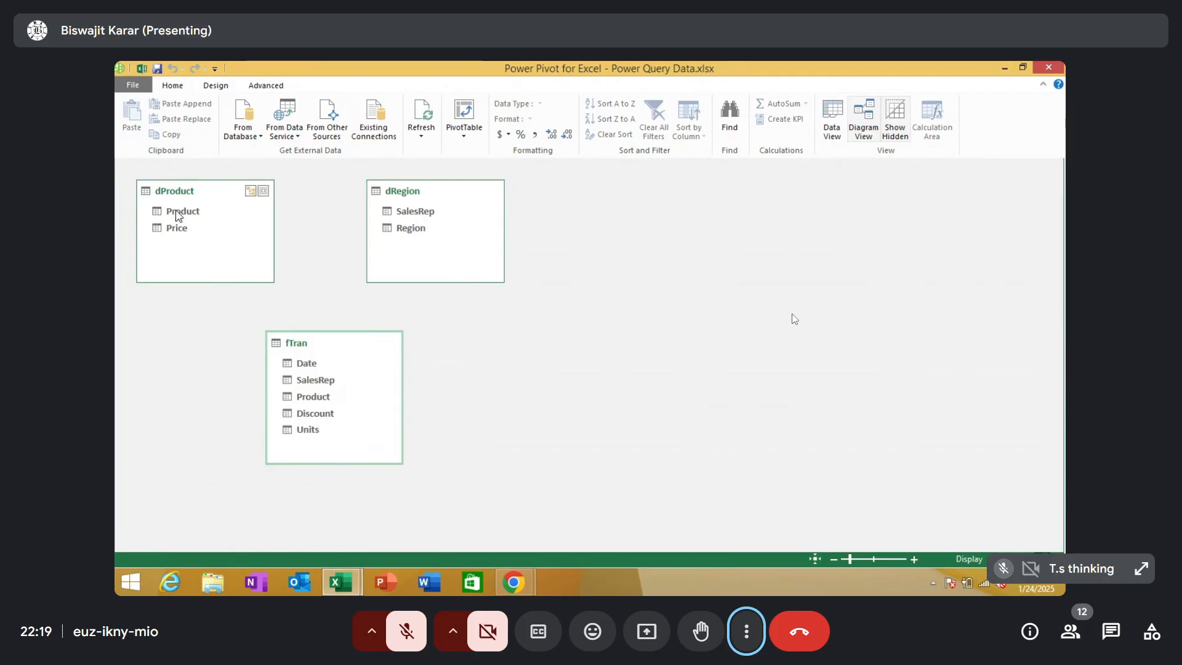
Create relationships from dProduct's Product to fTran's Product and from dRegion's SalesRep to fTran's SalesRep
{"action": "mouse_move", "coordinate": [178, 215]}
{"action": "left_mouse_down"}
{"action": "mouse_move", "coordinate": [269, 347]}
{"action": "mouse_move", "coordinate": [287, 398]}
{"action": "left_mouse_up"}
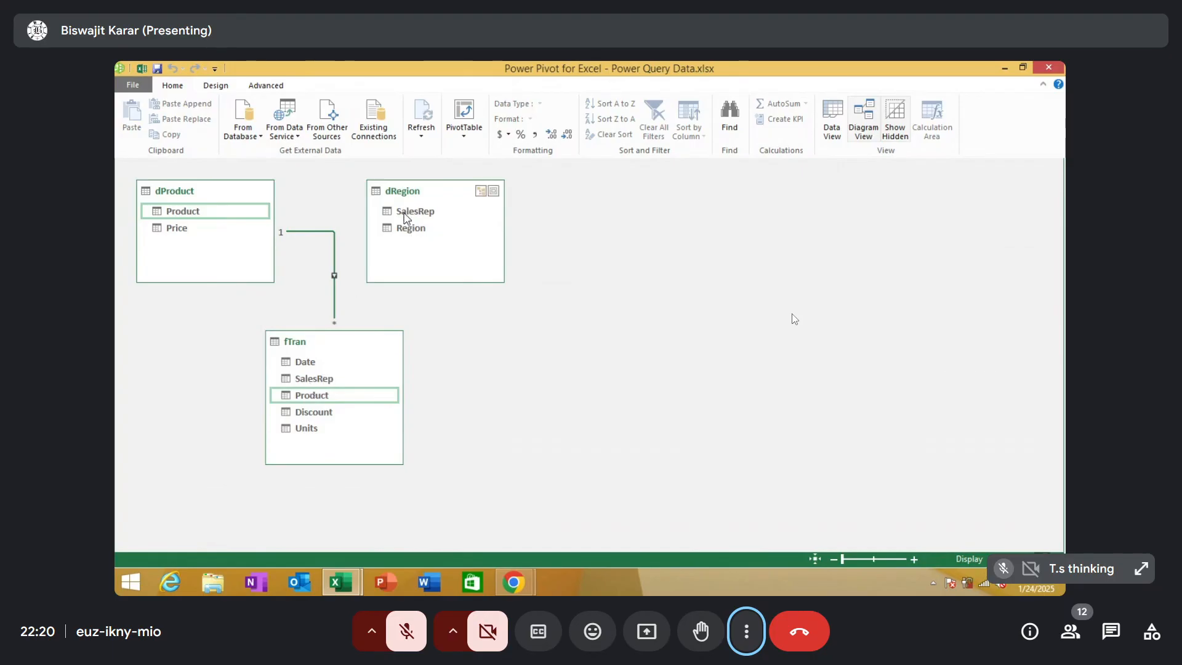
{"action": "left_click_drag", "start_coordinate": [405, 216], "coordinate": [315, 383]}
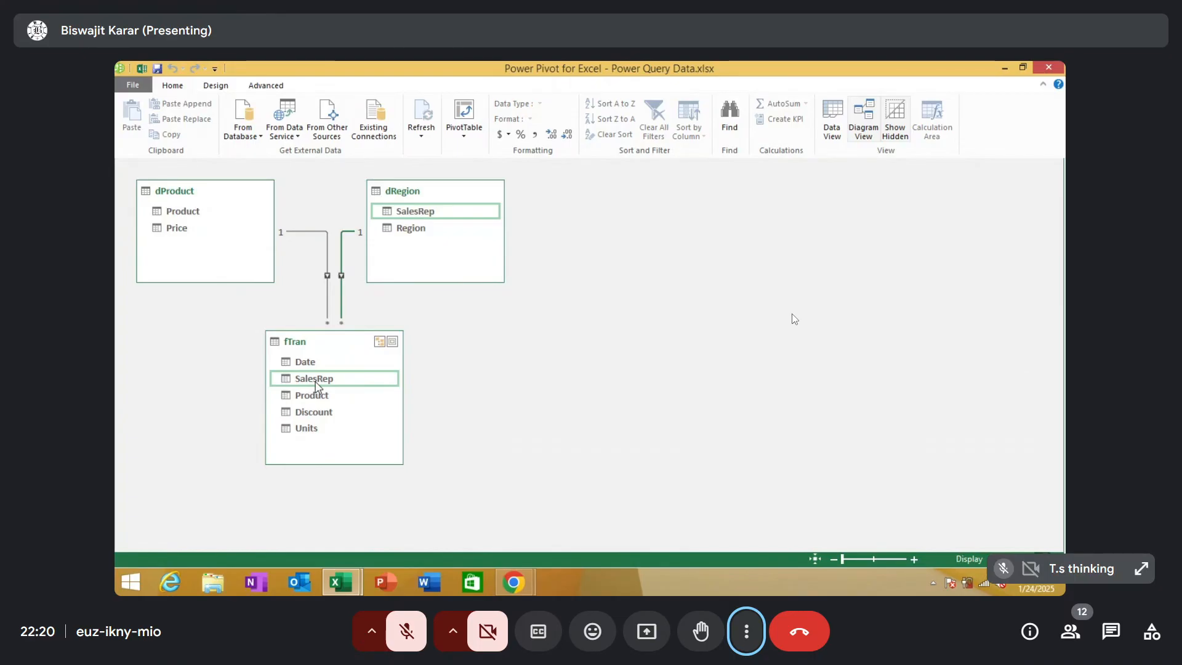
Return to the data view and compare the dProduct price list with the fTran transactions
{"action": "left_click", "coordinate": [837, 116]}
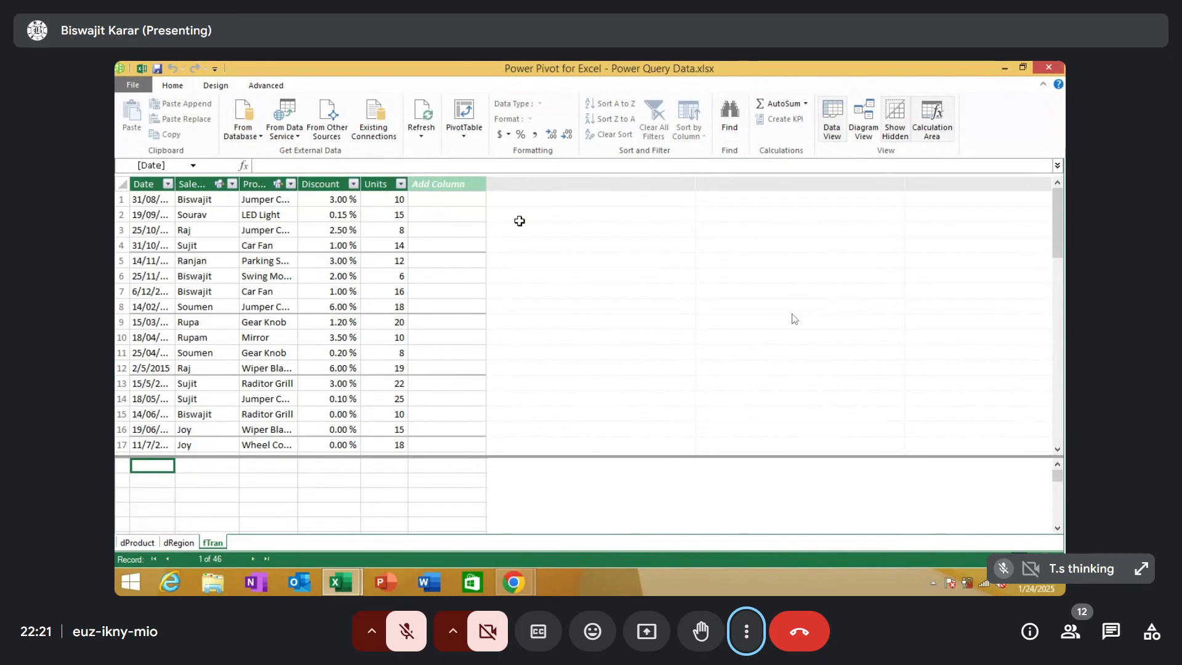
{"action": "left_click", "coordinate": [131, 542]}
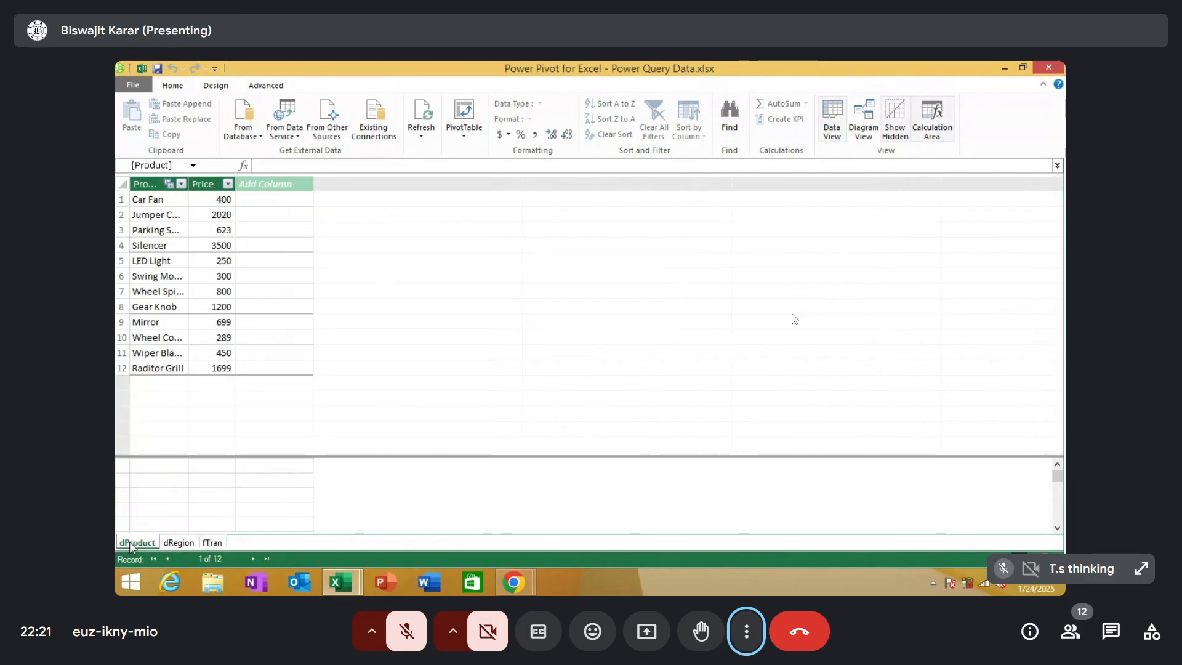
{"action": "left_click", "coordinate": [221, 546]}
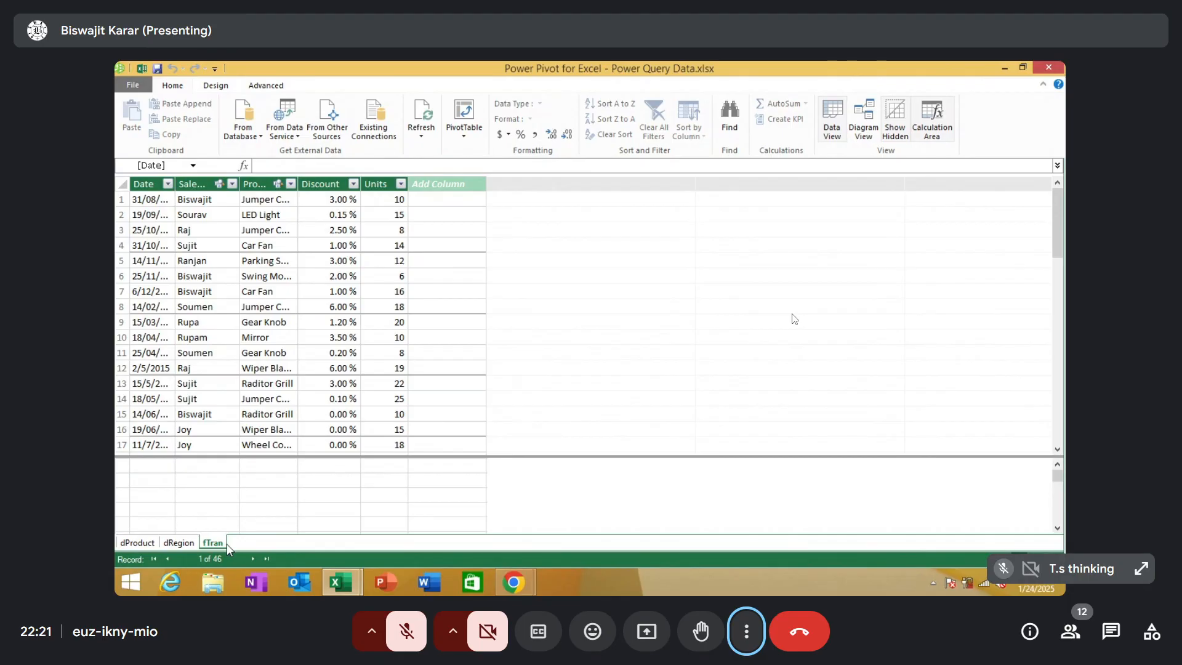
{"action": "left_click", "coordinate": [145, 542]}
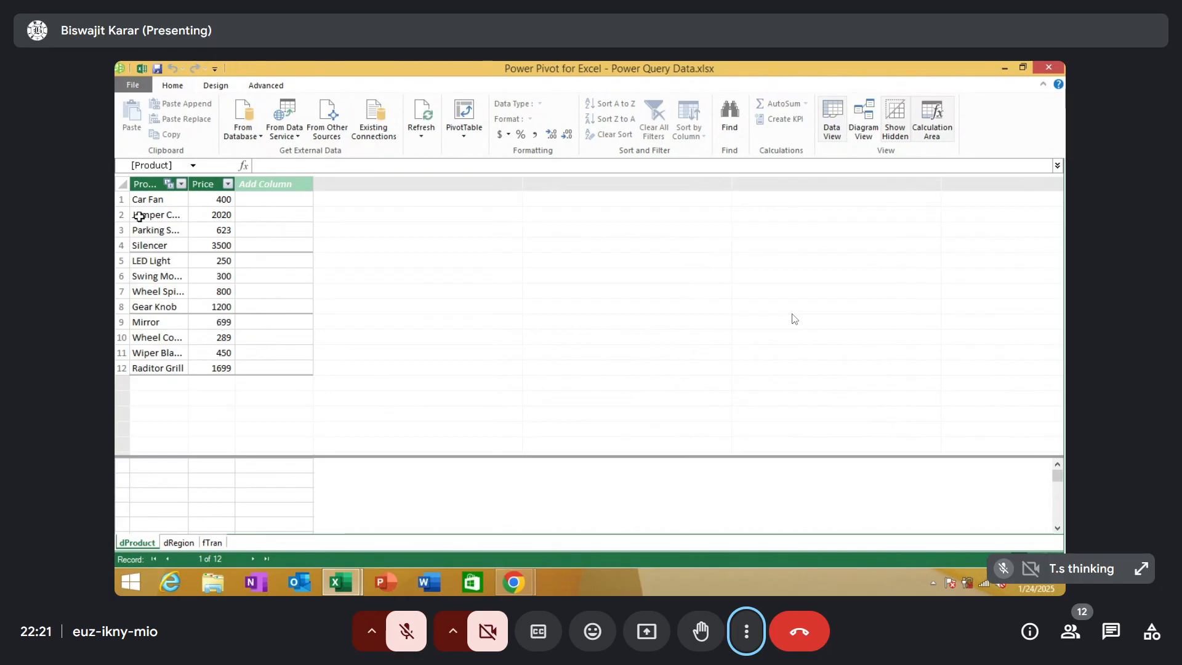
{"action": "left_click", "coordinate": [213, 542]}
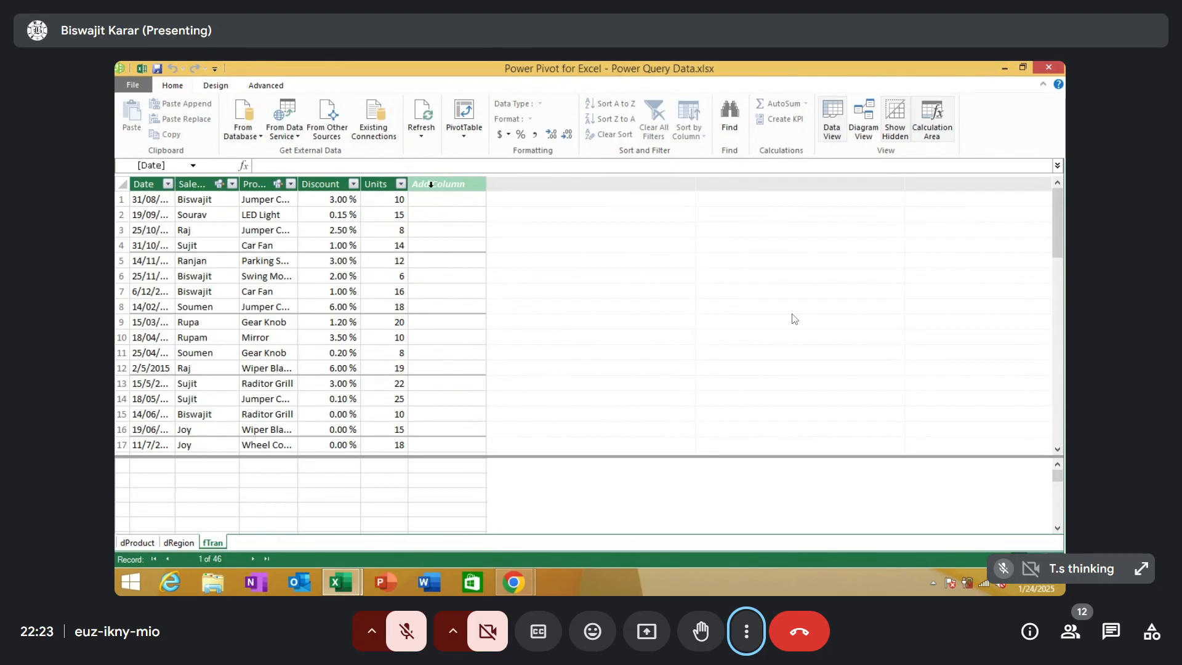
Add a new column named "Net Revenue" to the fTran table
{"action": "left_click", "coordinate": [469, 184]}
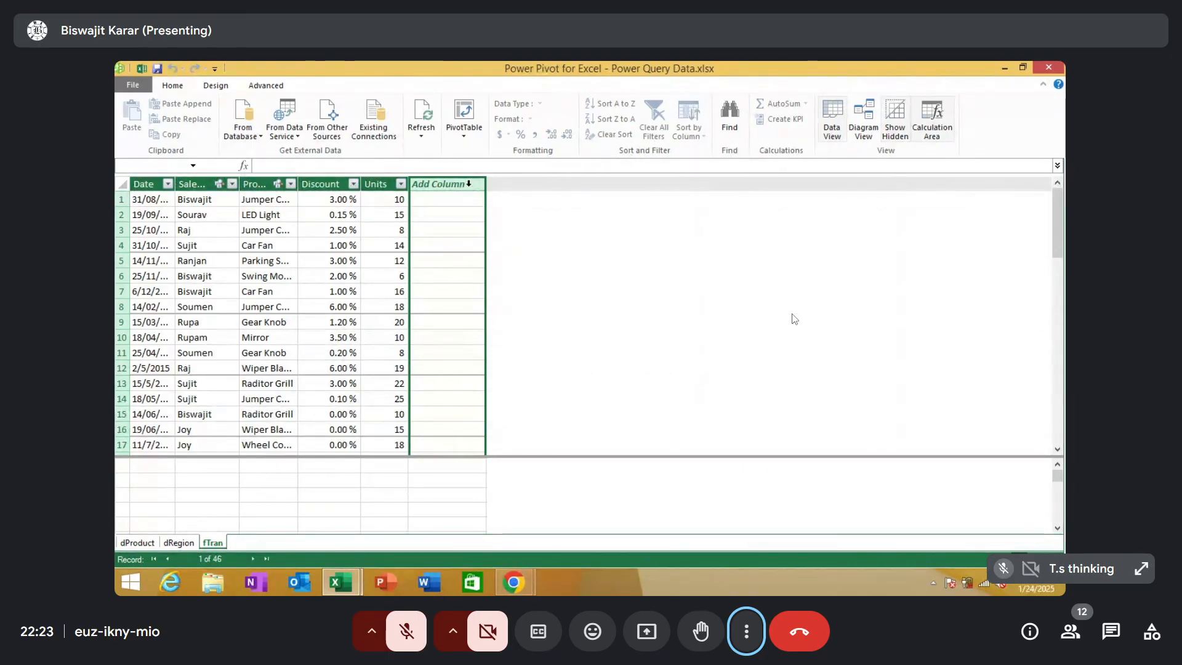
{"action": "double_click", "coordinate": [469, 184]}
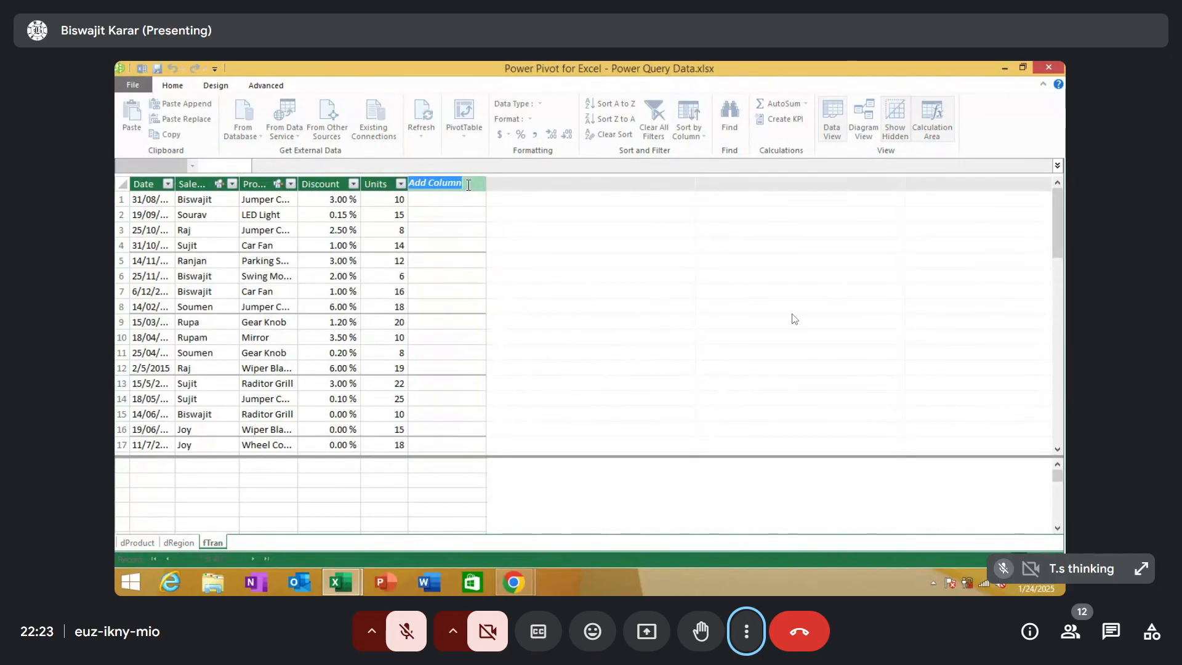
{"action": "type", "text": "Net Revenue"}
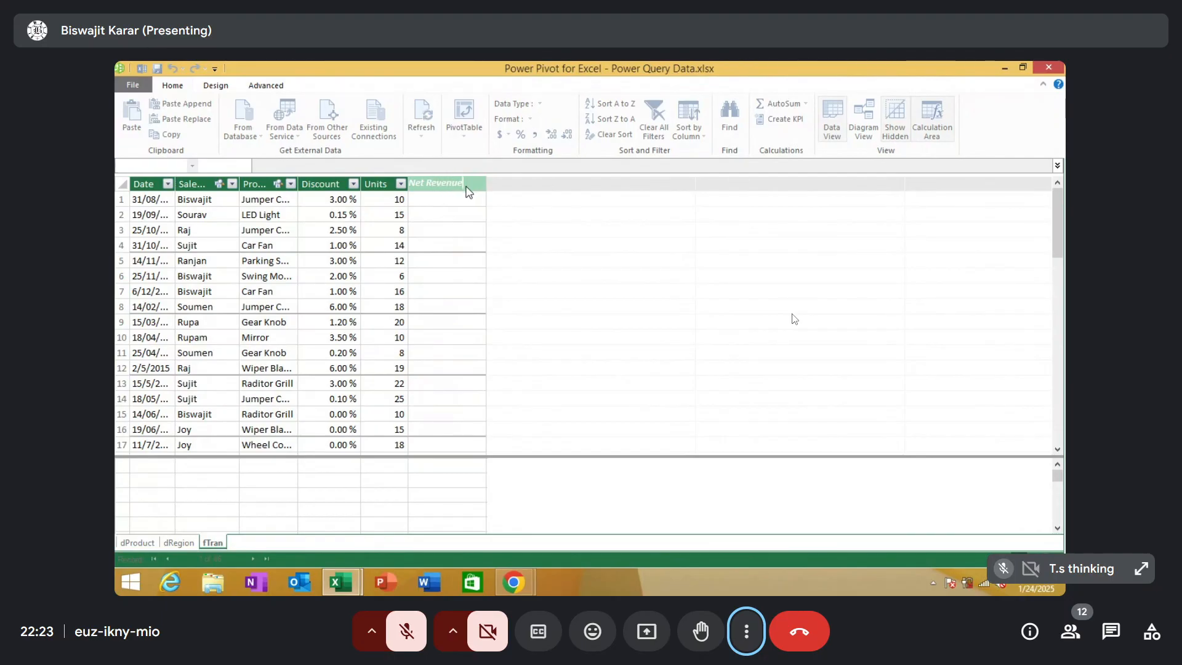
{"action": "left_click", "coordinate": [467, 187]}
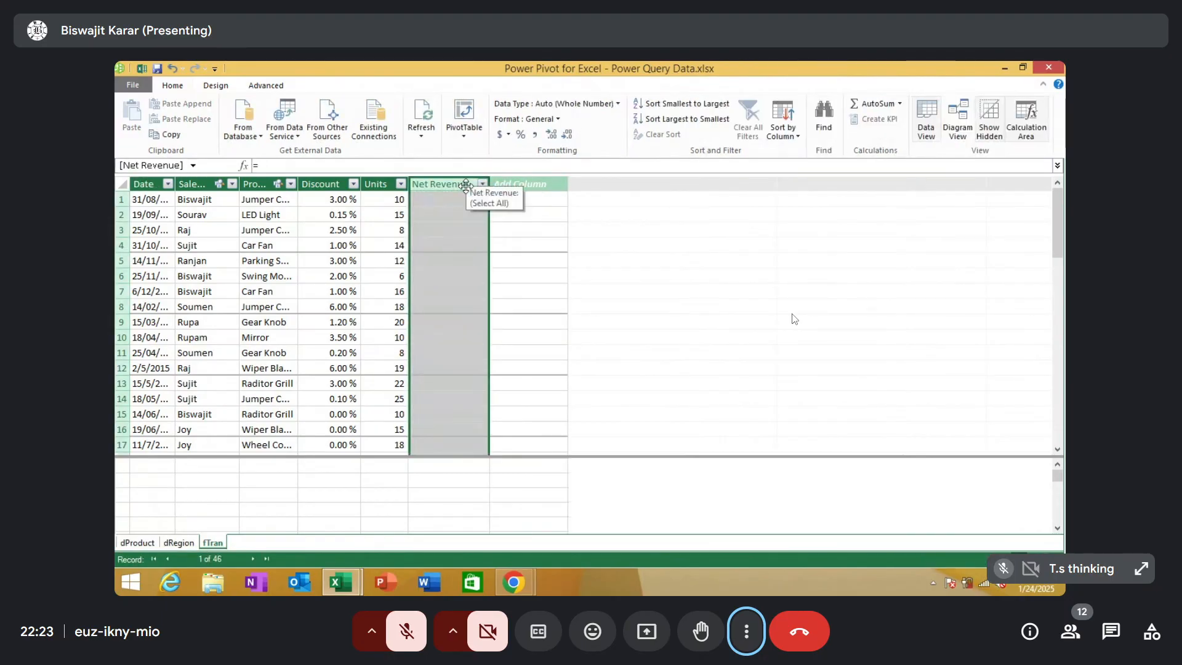
Begin the Net Revenue column's formula with =related(dProduct[Price]) to look up each product's price
{"action": "left_click", "coordinate": [453, 200]}
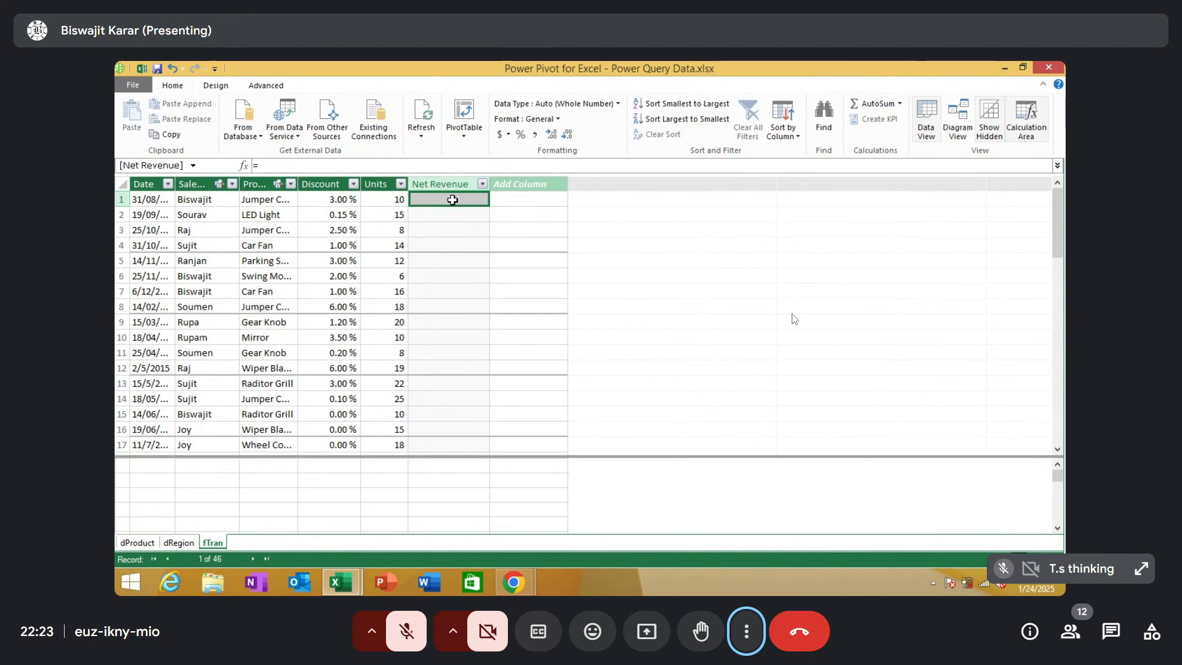
{"action": "type", "text": "="}
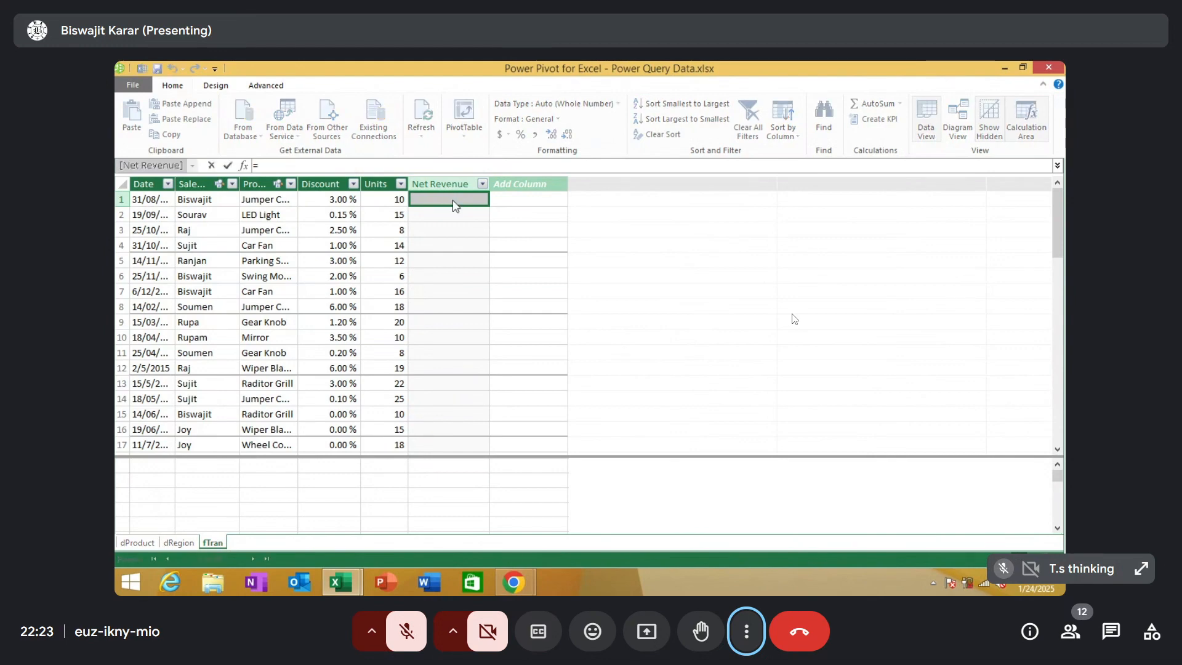
{"action": "type", "text": "relate"}
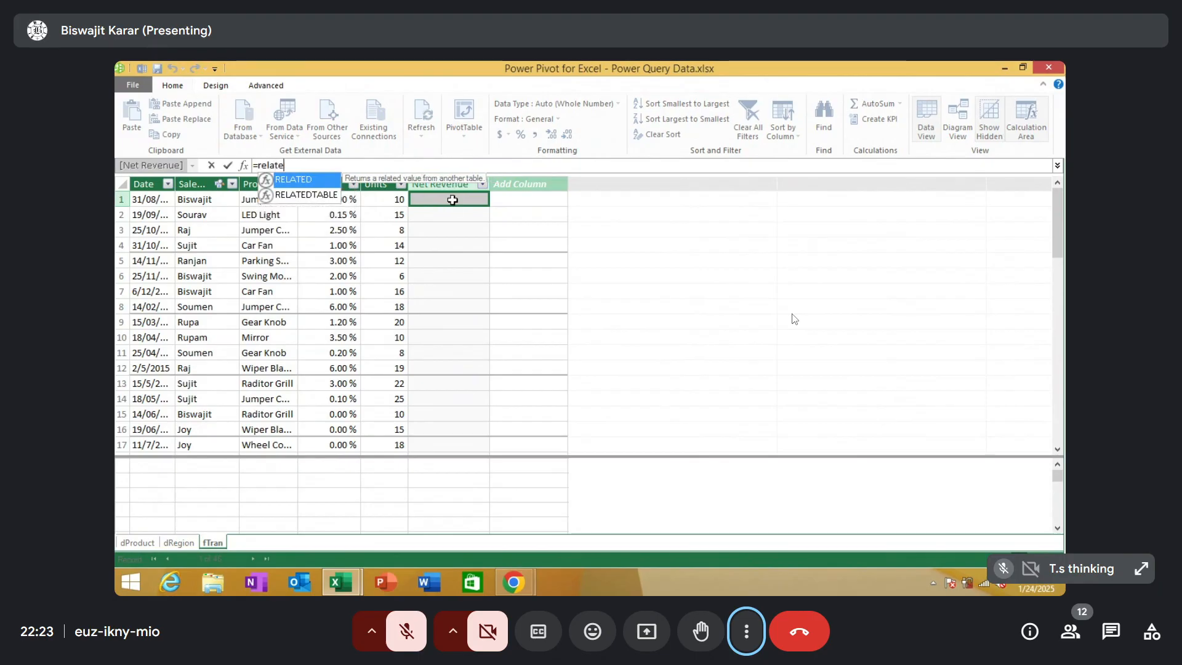
{"action": "type", "text": "d("}
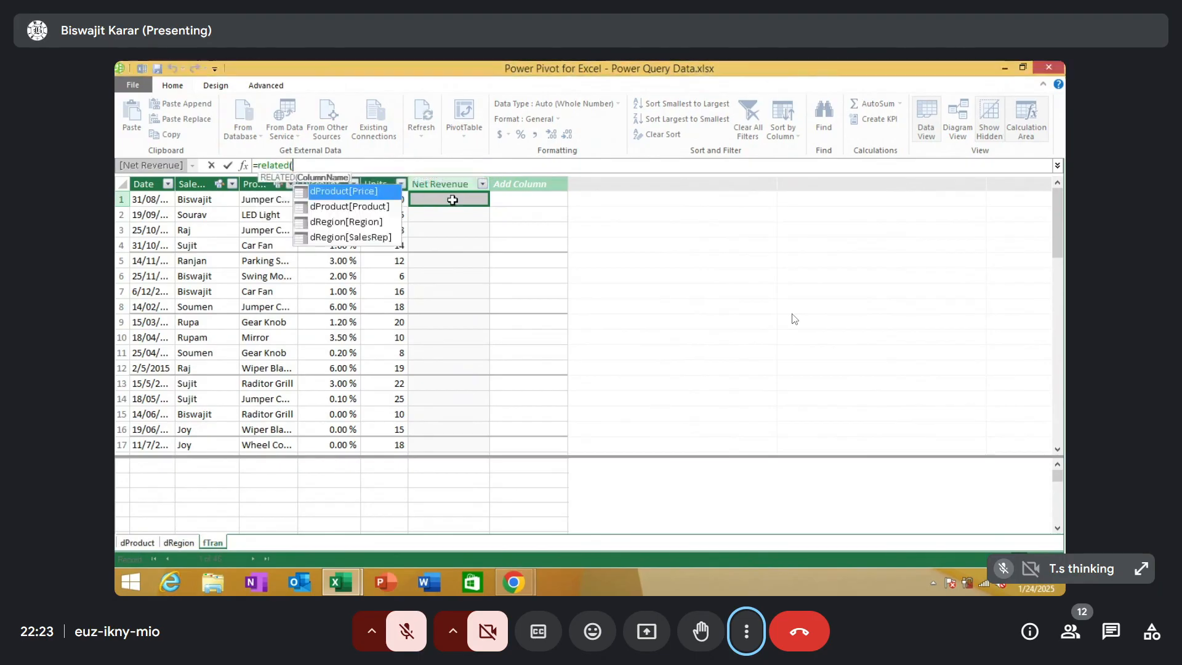
{"action": "double_click", "coordinate": [335, 193]}
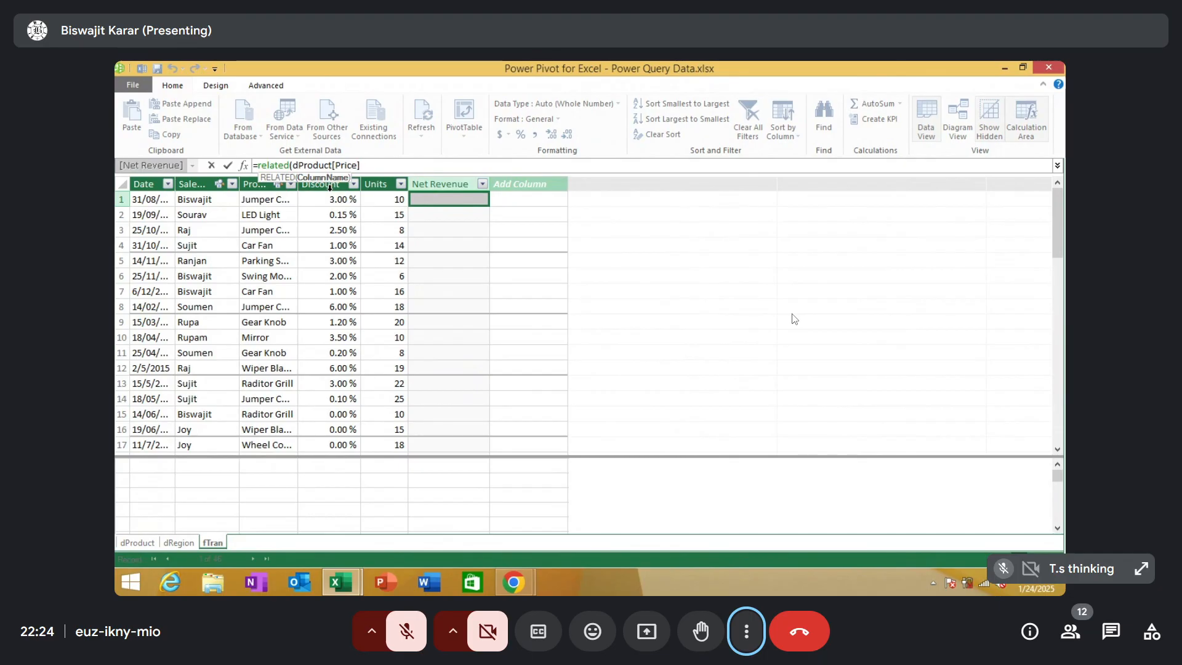
{"action": "type", "text": ")"}
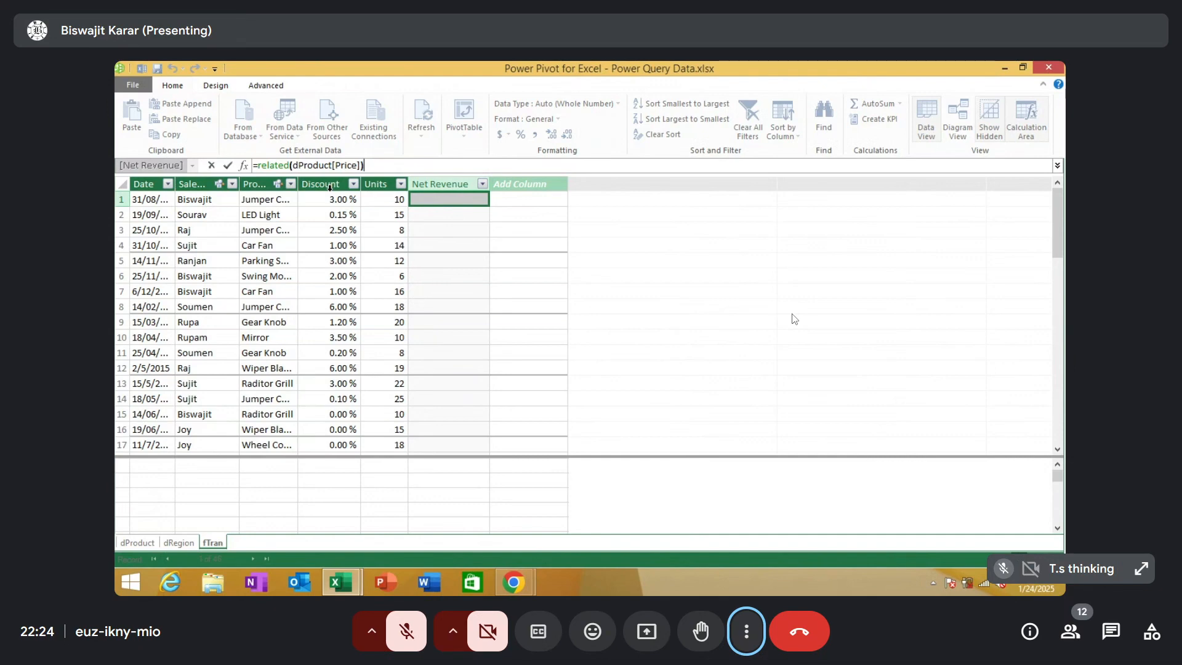
Extend the Net Revenue formula with *(1-fTran[Discount])*fTran[Units]
{"action": "type", "text": "*"}
{"action": "type", "text": "1-"}
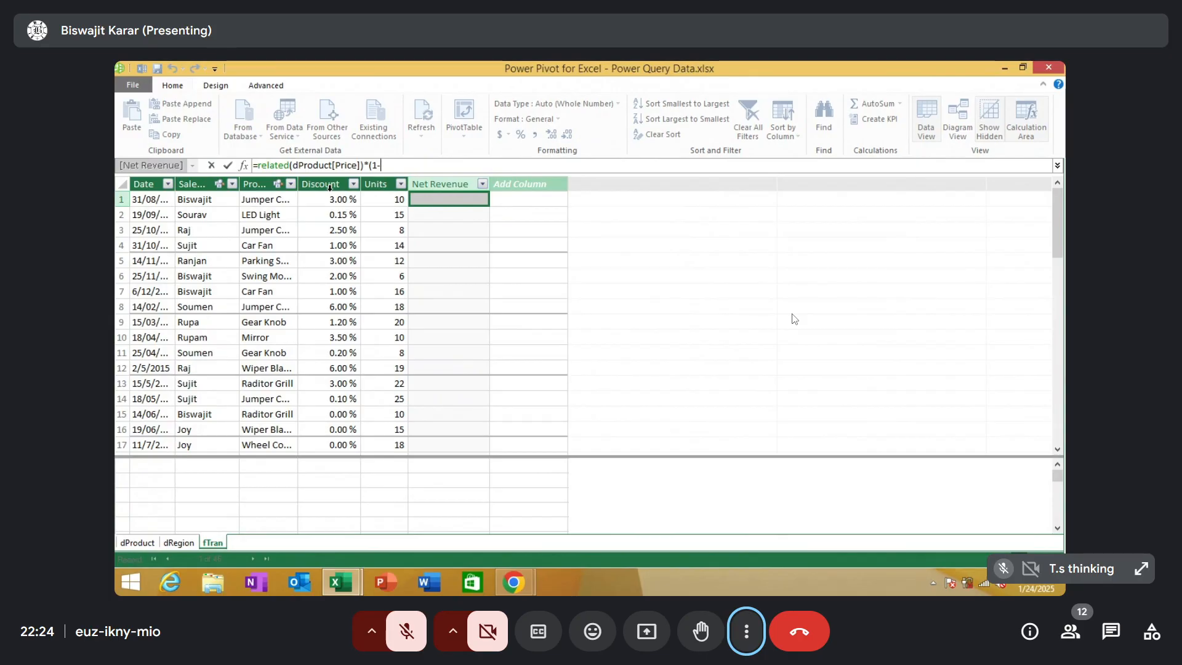
{"action": "type", "text": "f"}
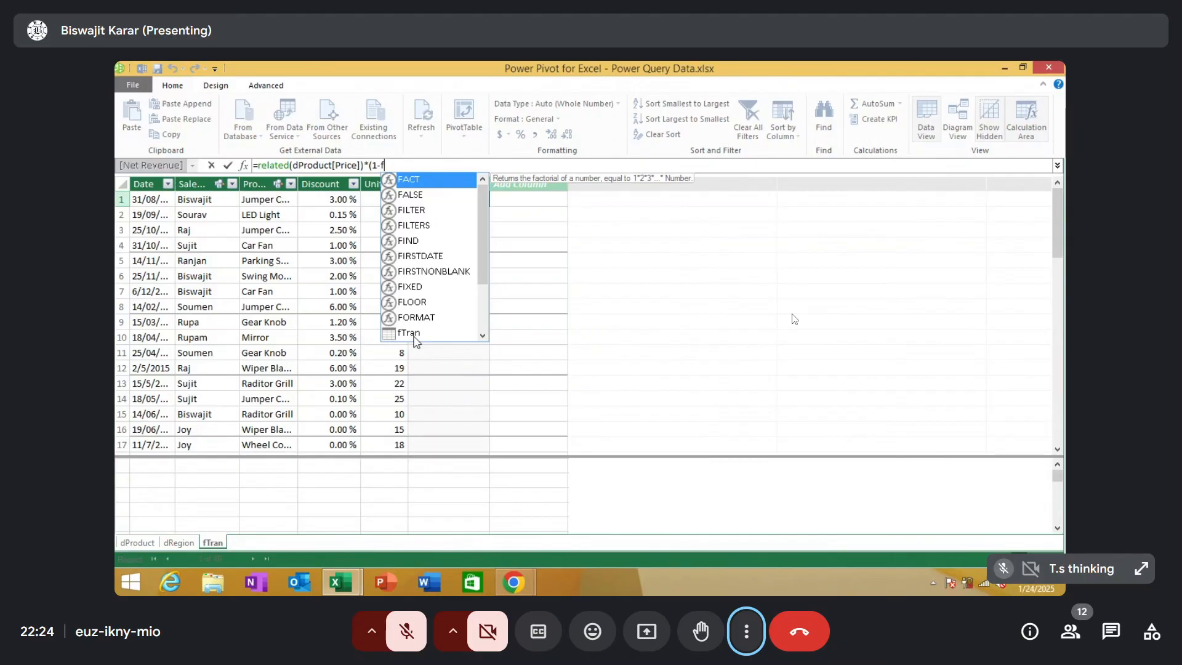
{"action": "type", "text": "T"}
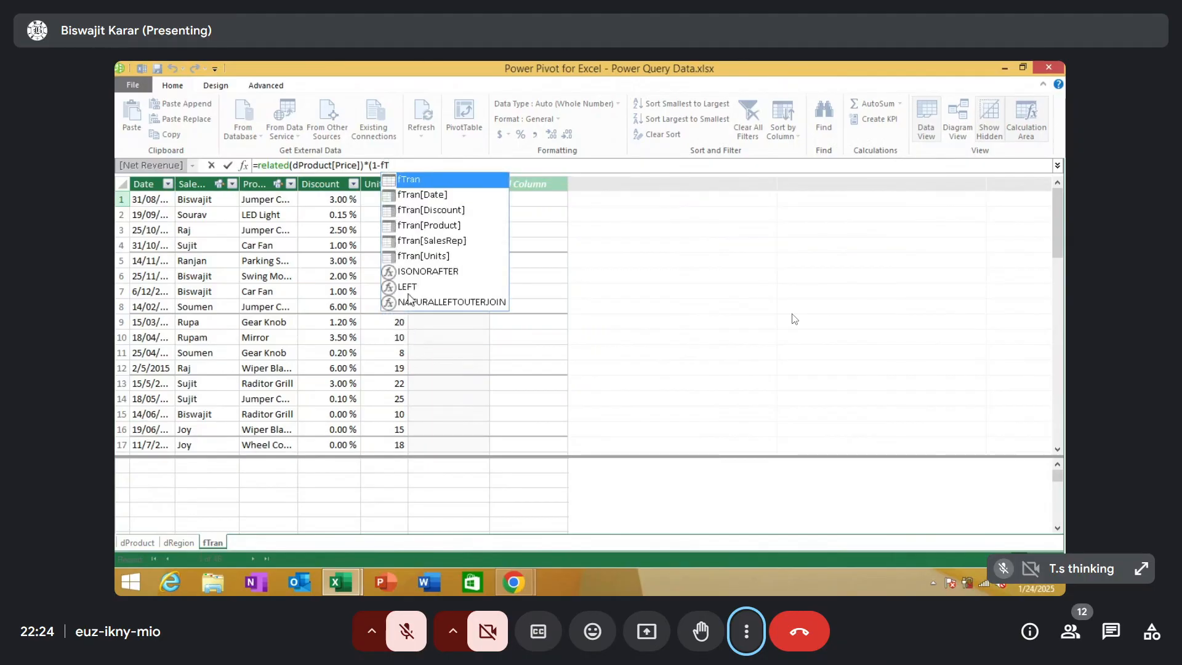
{"action": "double_click", "coordinate": [431, 212]}
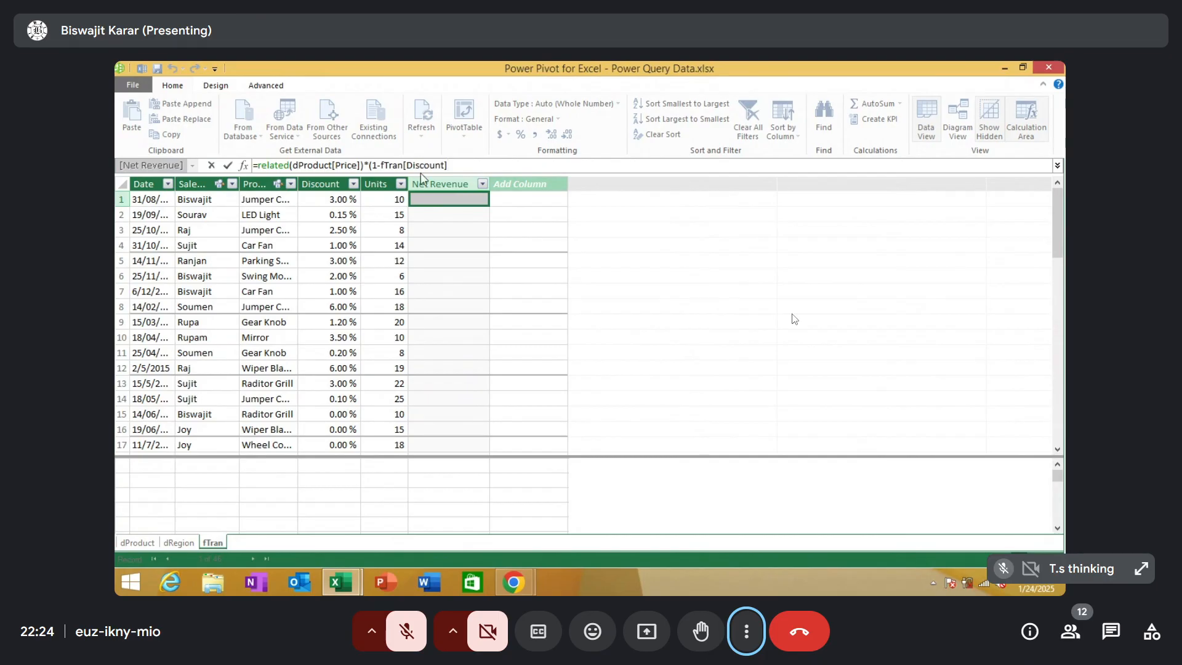
{"action": "type", "text": ")"}
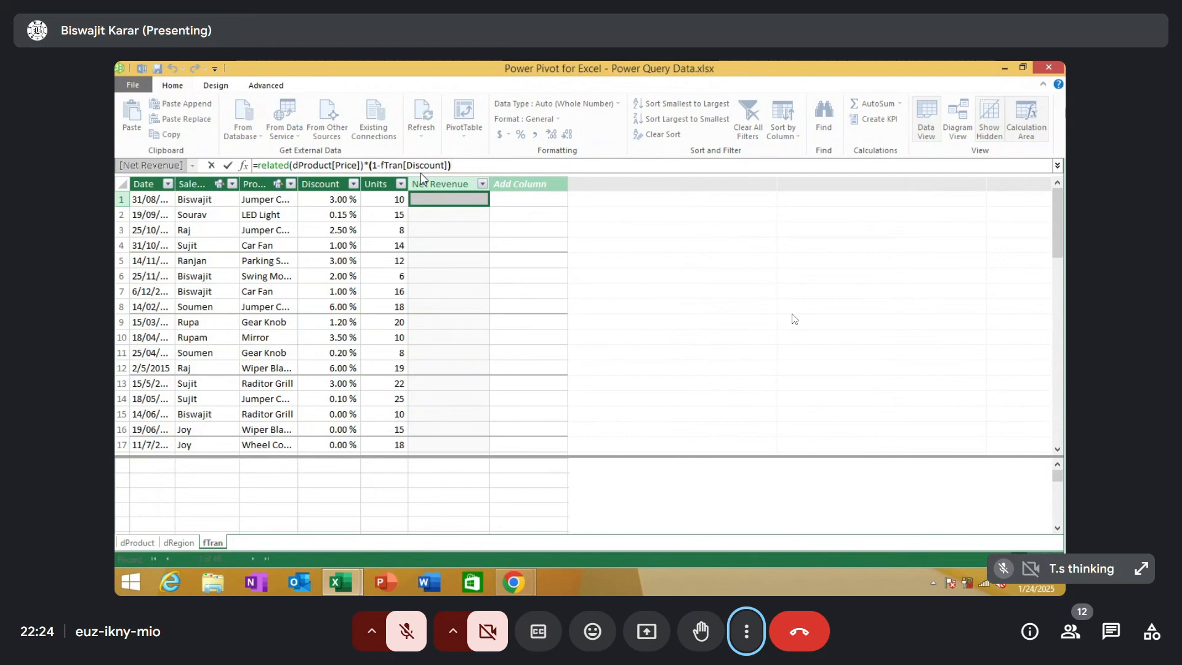
{"action": "type", "text": "*ftr"}
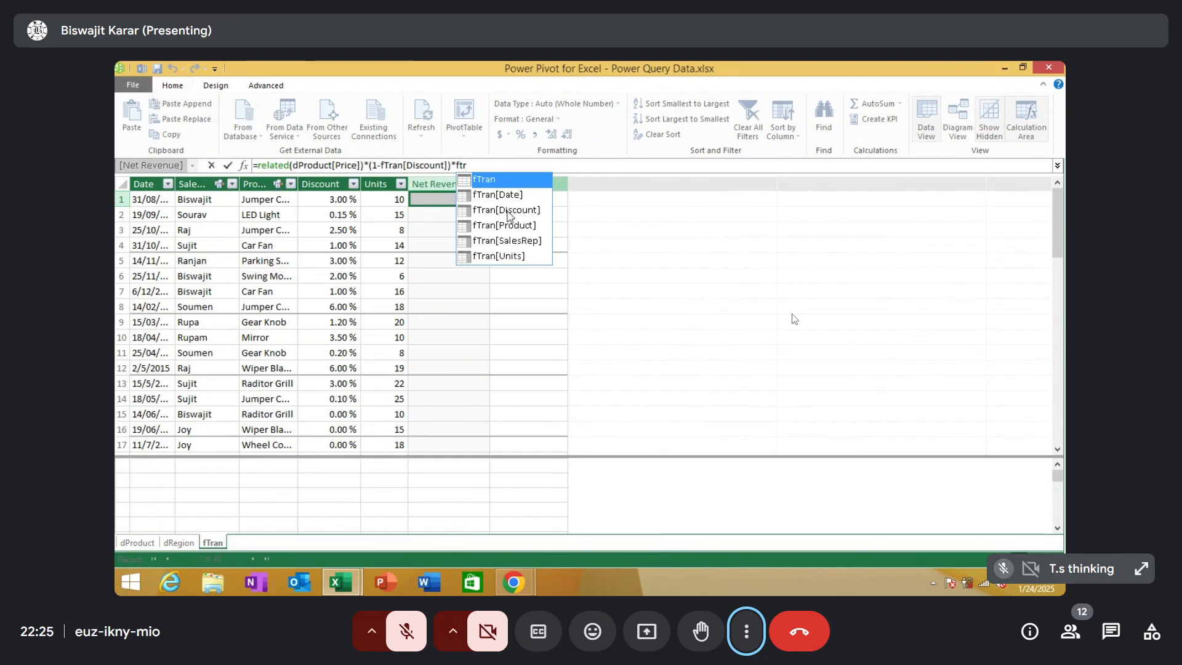
{"action": "double_click", "coordinate": [504, 254]}
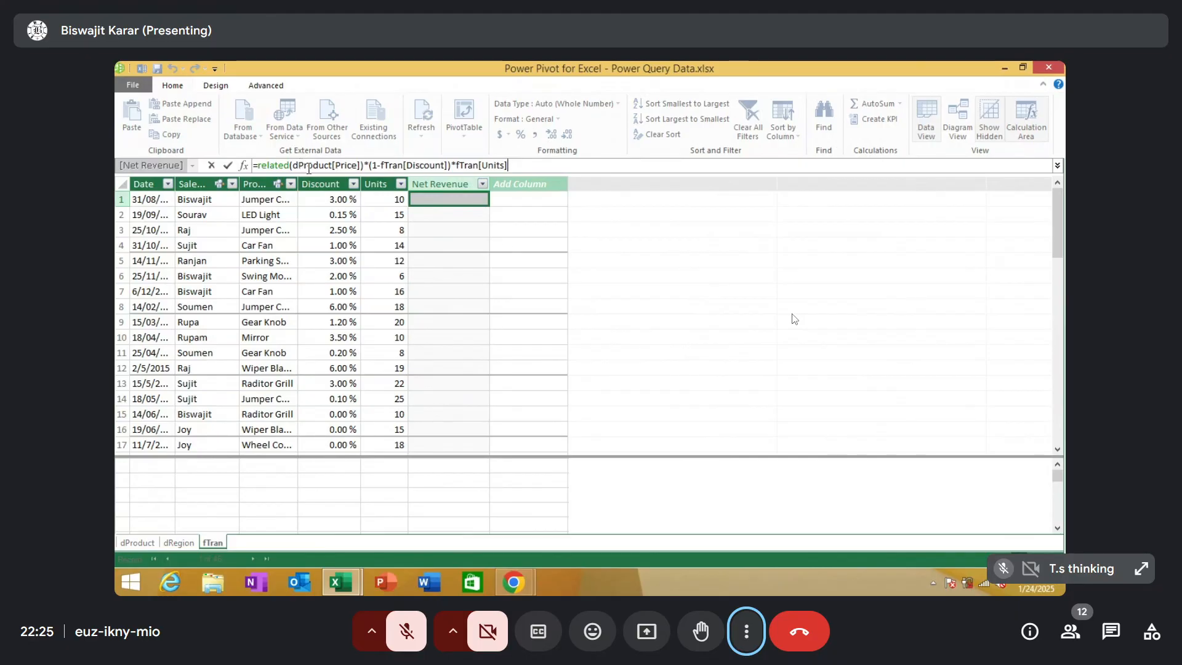
Clear the Net Revenue formula and restart it with =RELATED(dProduct[Price])
{"action": "left_click_drag", "start_coordinate": [519, 164], "coordinate": [209, 159]}
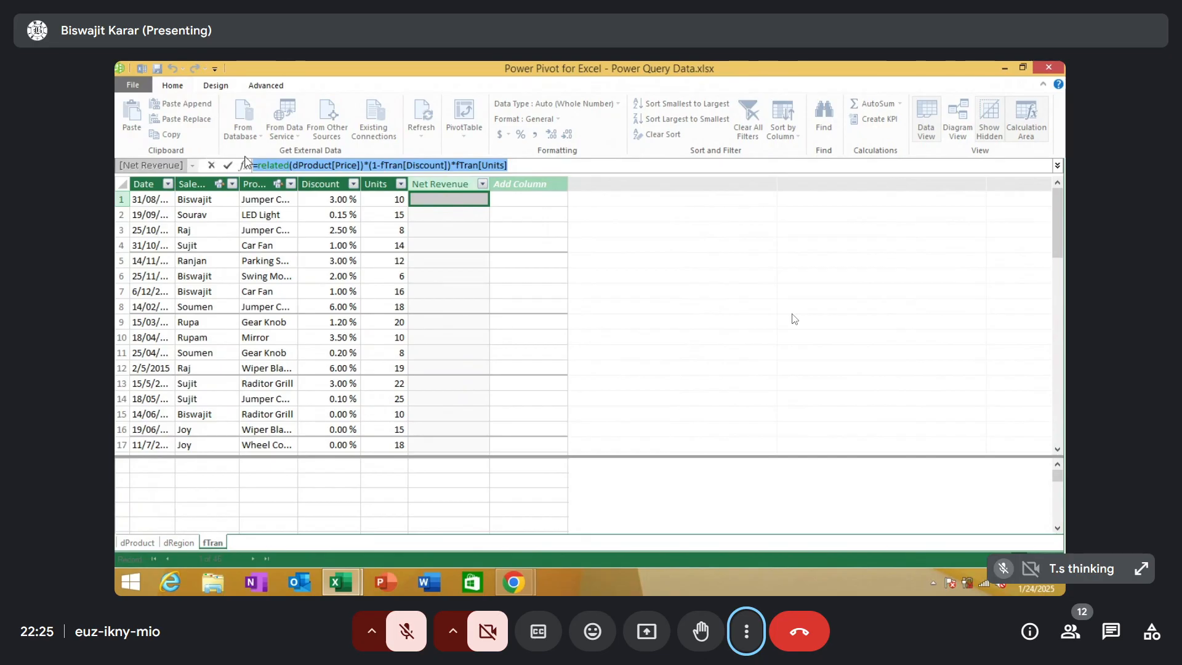
{"action": "key", "text": "BackSpace"}
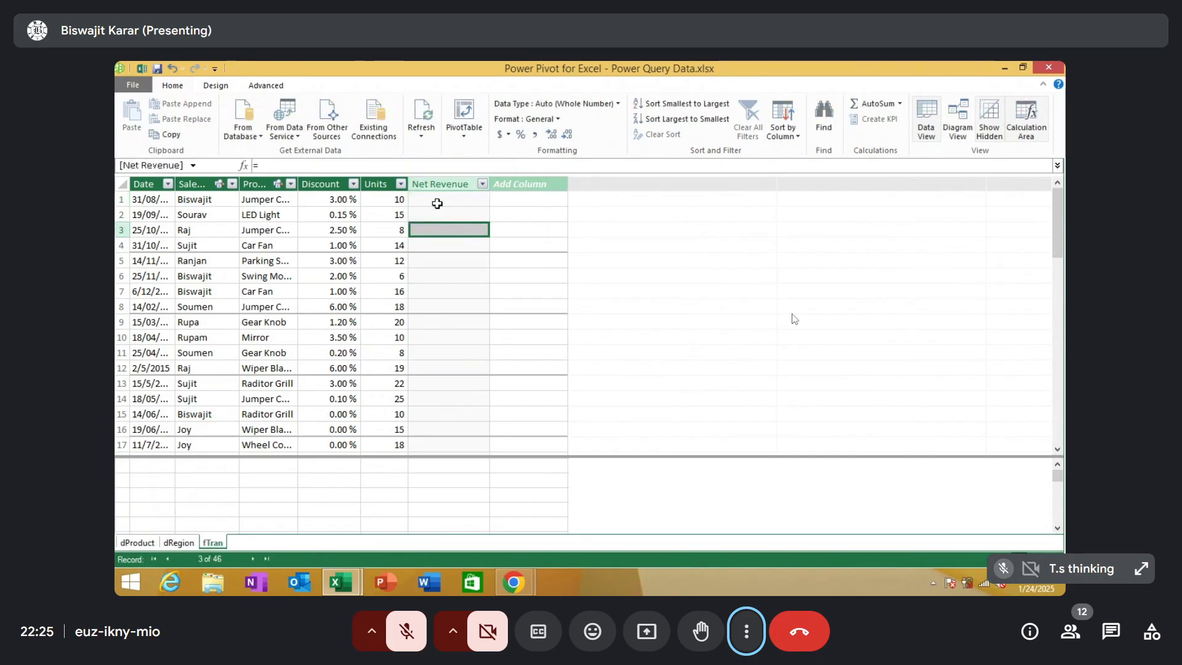
{"action": "left_click", "coordinate": [303, 167]}
{"action": "type", "text": "="}
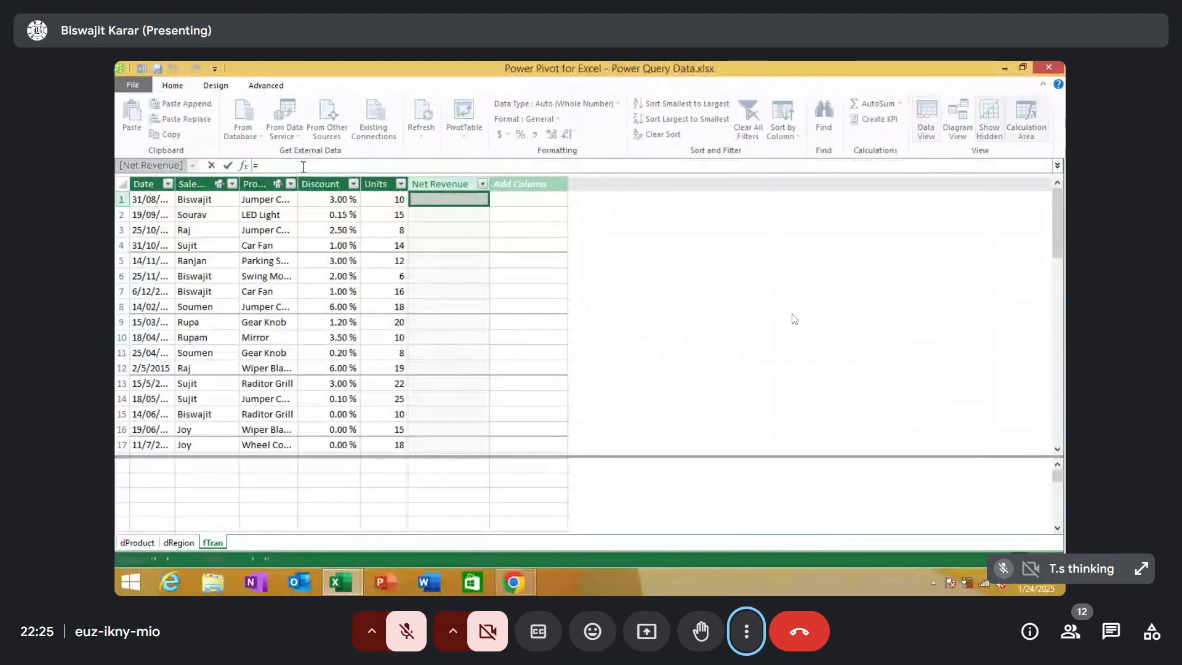
{"action": "type", "text": "relate"}
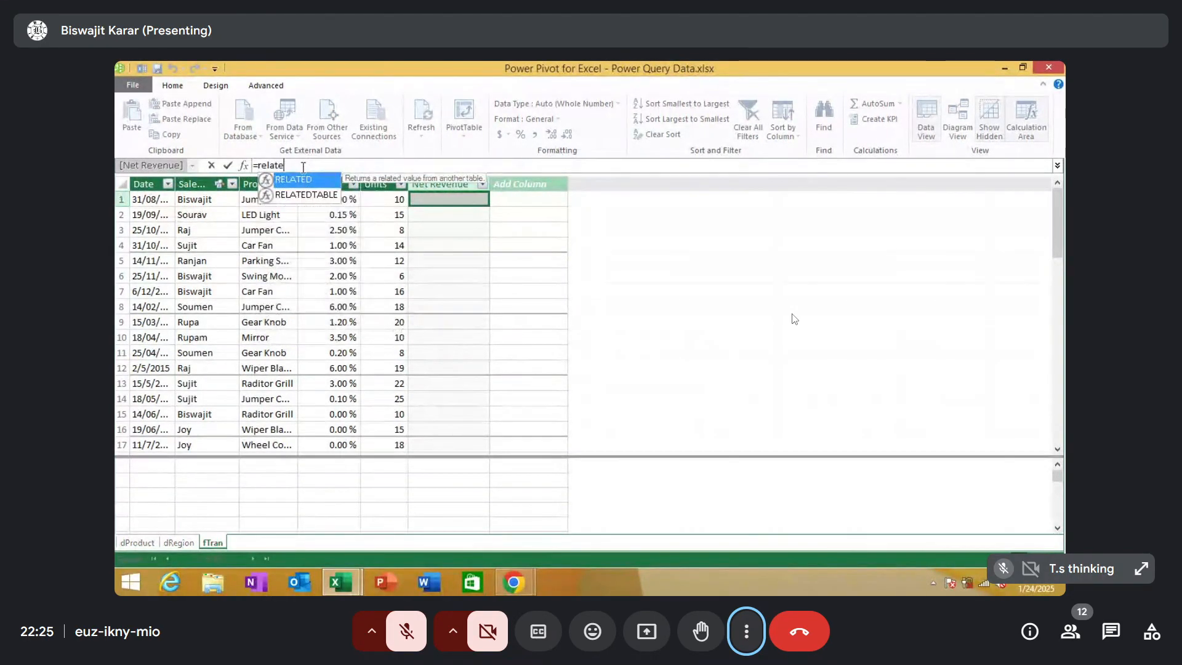
{"action": "double_click", "coordinate": [309, 183]}
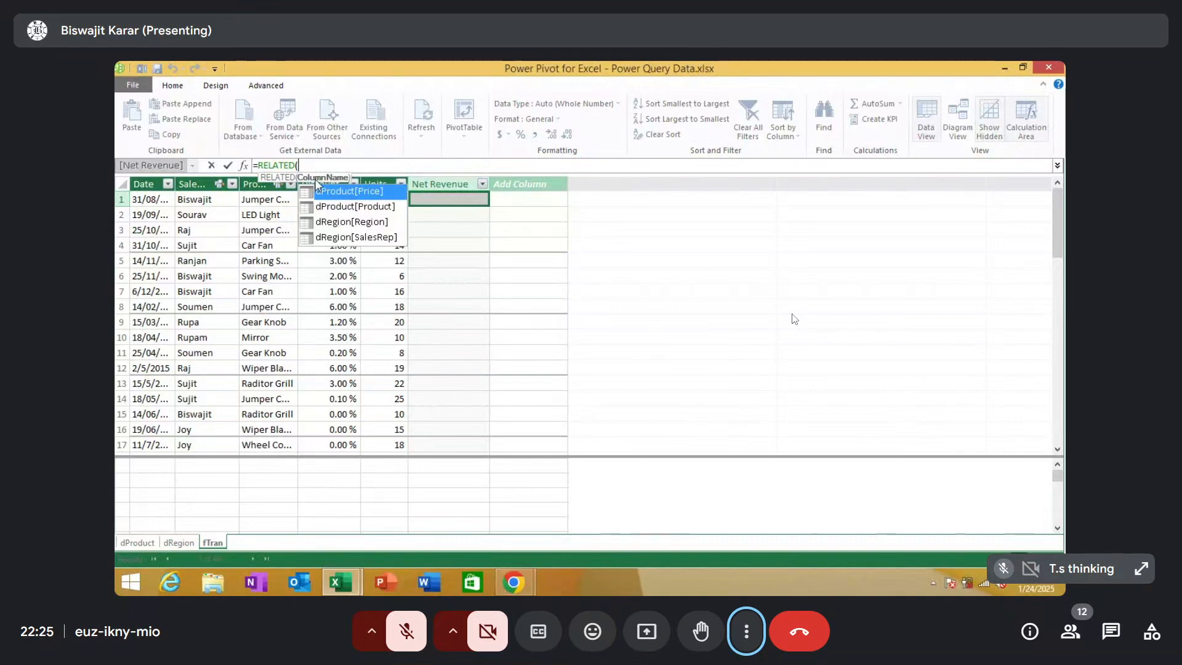
{"action": "double_click", "coordinate": [349, 192]}
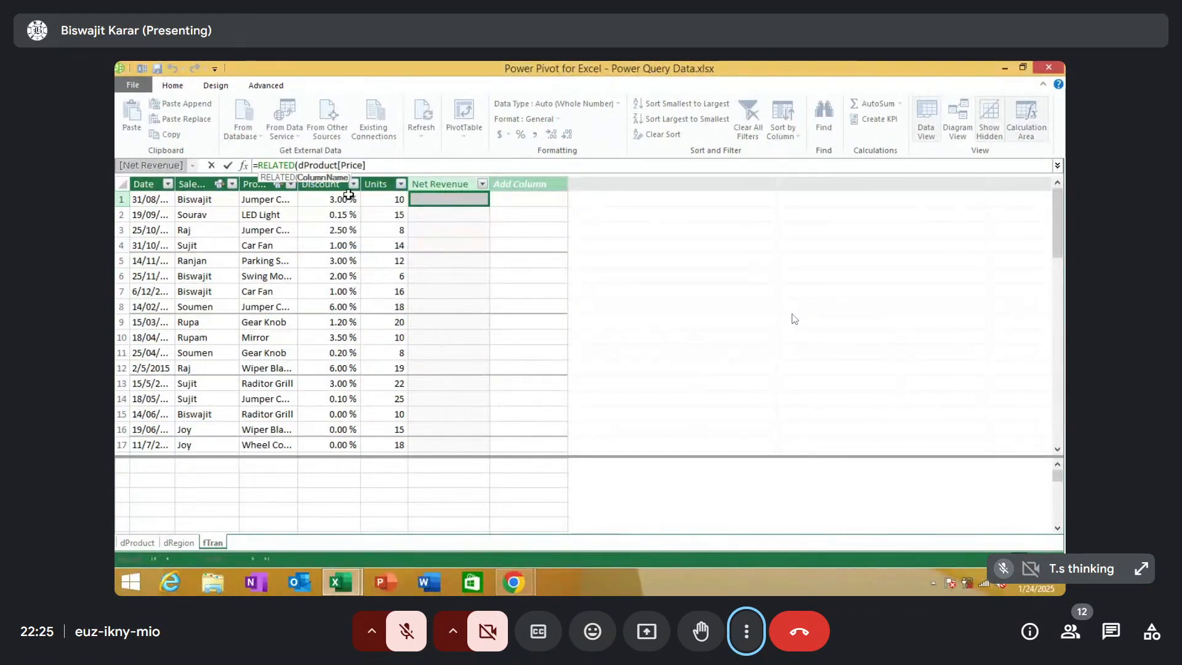
{"action": "type", "text": ")"}
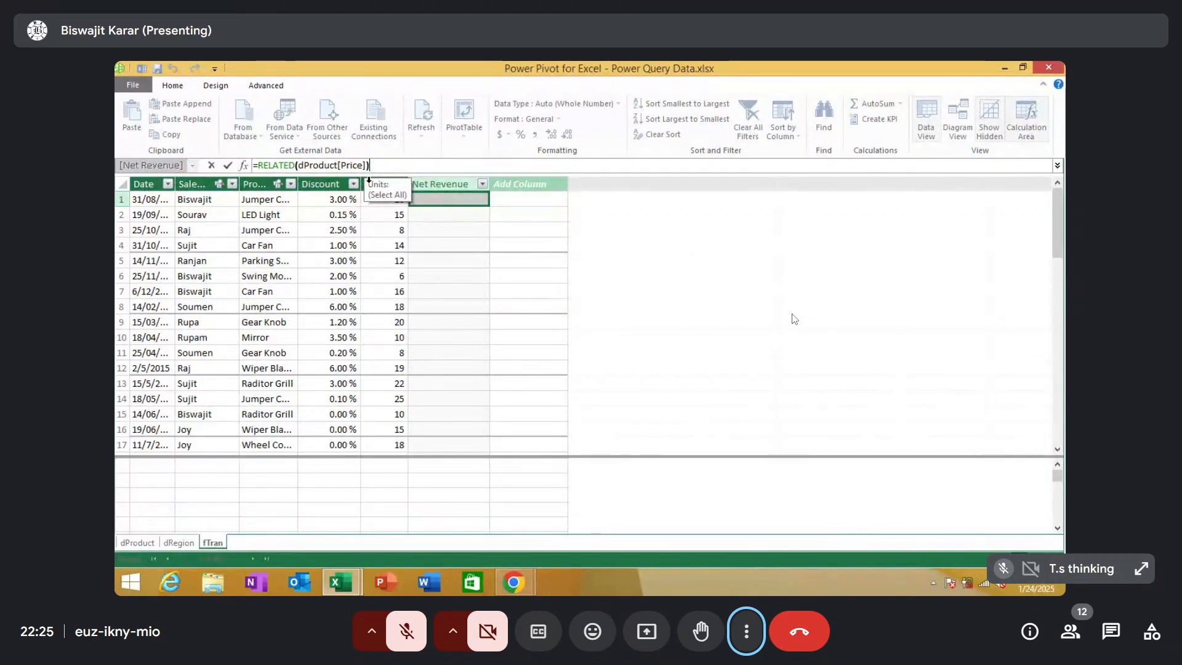
Complete the Net Revenue formula by multiplying the related price by (1-fTran[Discount]) and fTran[Units], and commit it
{"action": "type", "text": "*("}
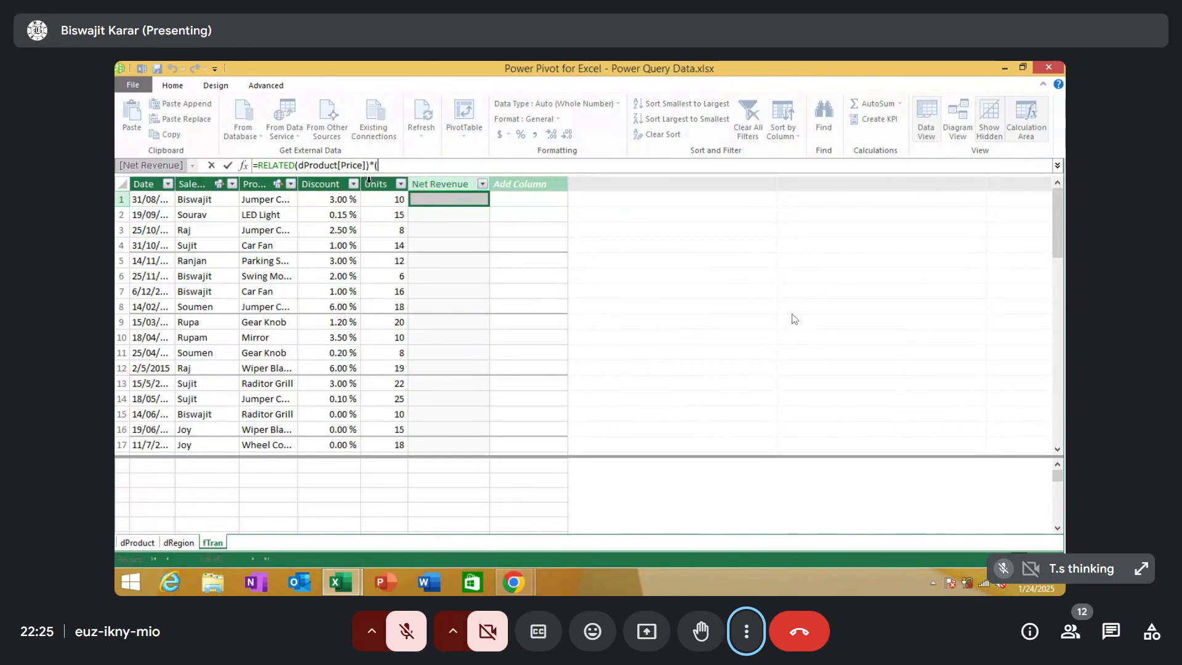
{"action": "type", "text": "1-"}
{"action": "type", "text": "ftr"}
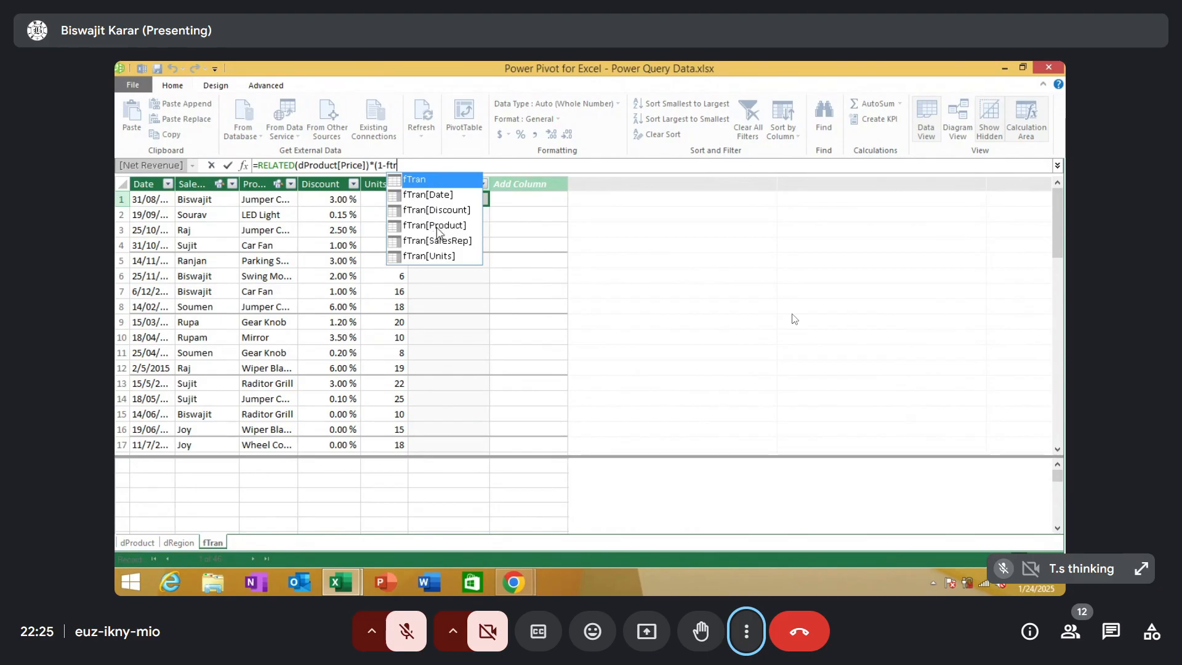
{"action": "double_click", "coordinate": [448, 211]}
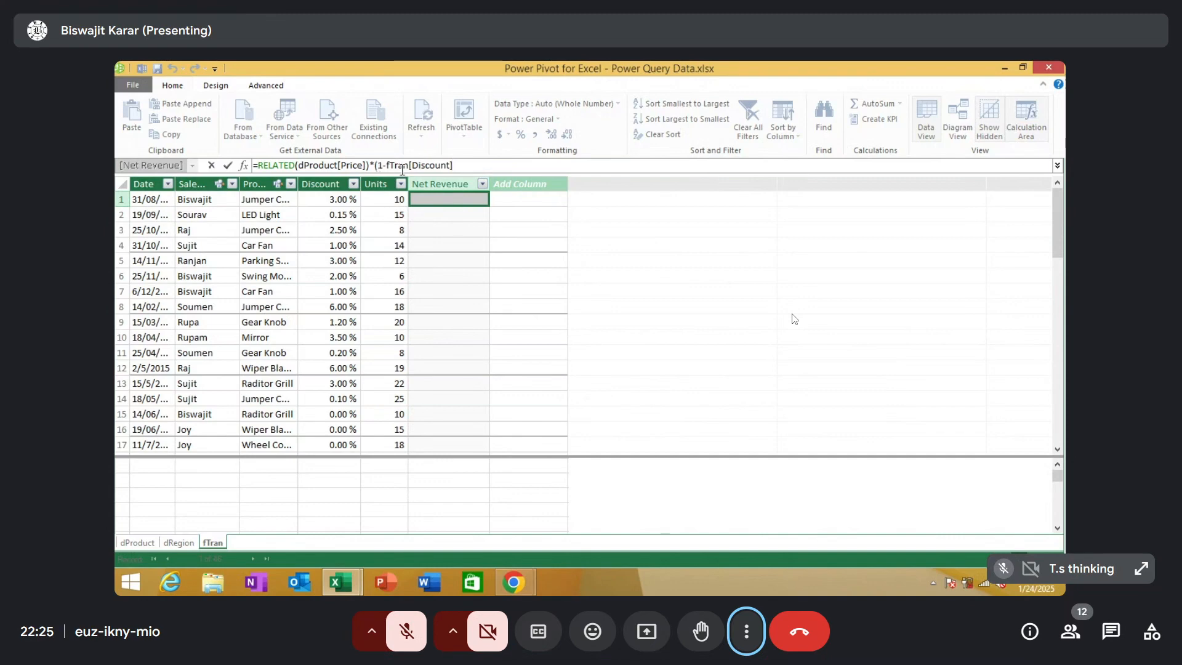
{"action": "type", "text": ")"}
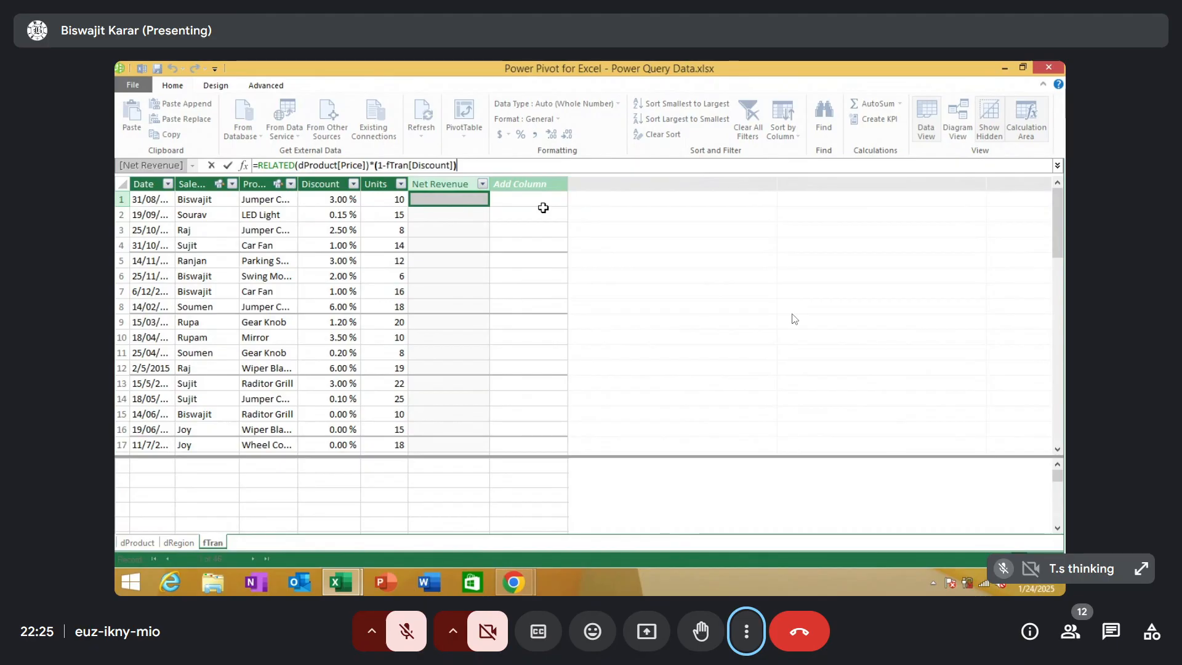
{"action": "type", "text": "*"}
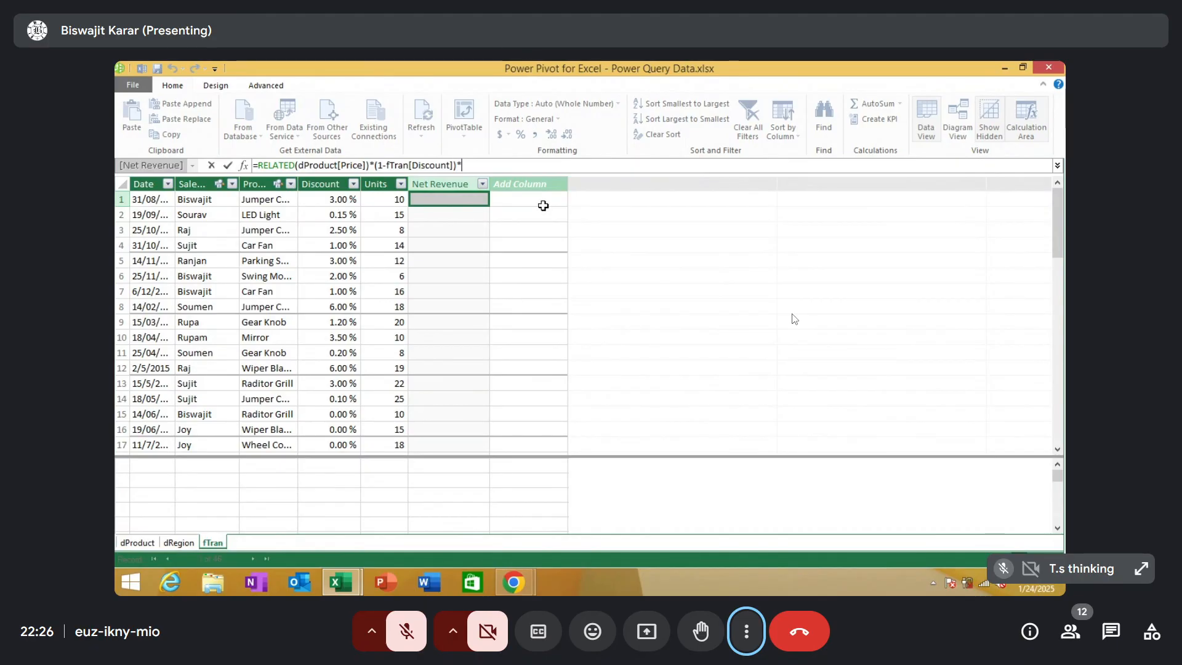
{"action": "type", "text": "ft"}
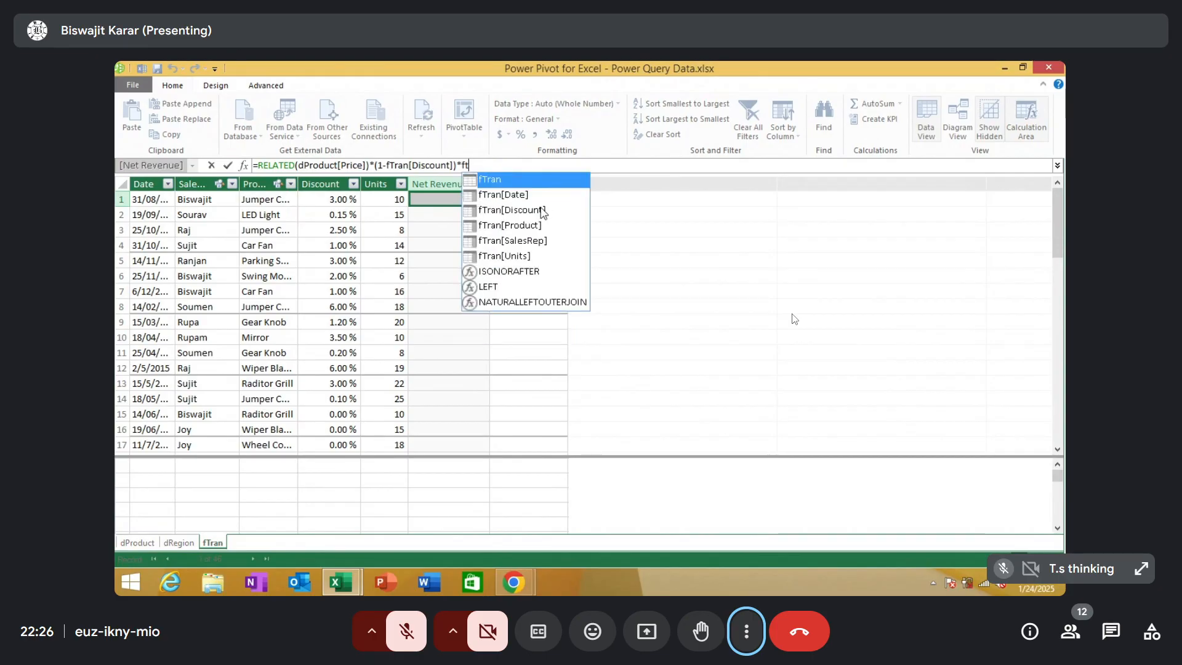
{"action": "left_click", "coordinate": [533, 264]}
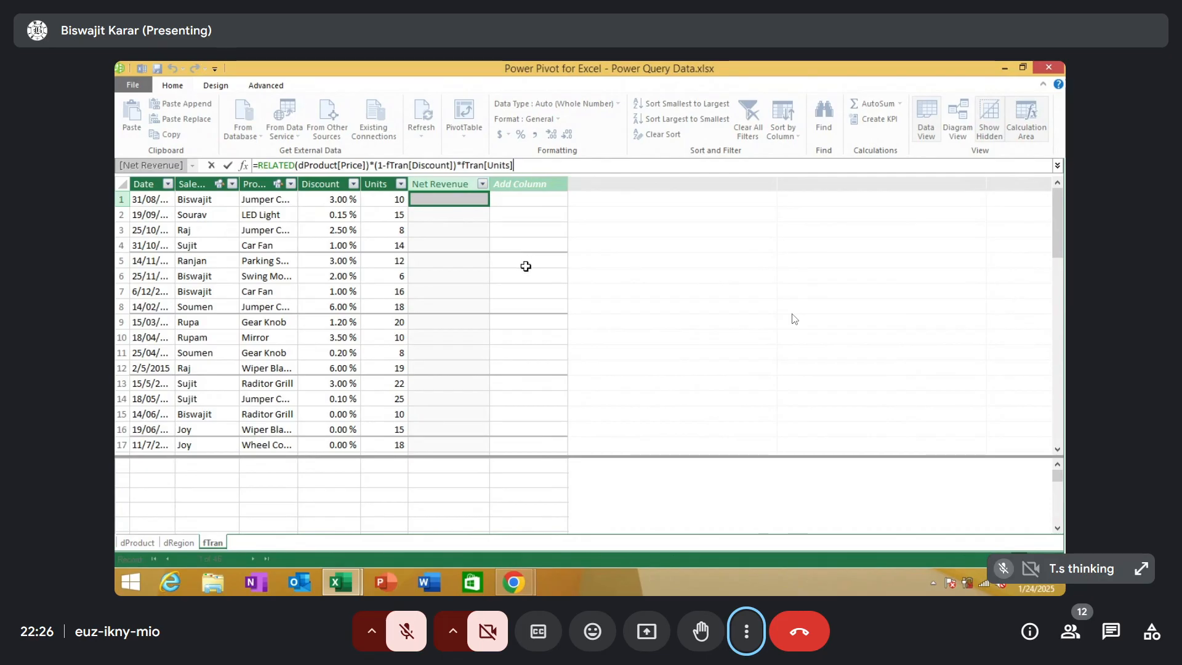
{"action": "key", "text": "Return"}
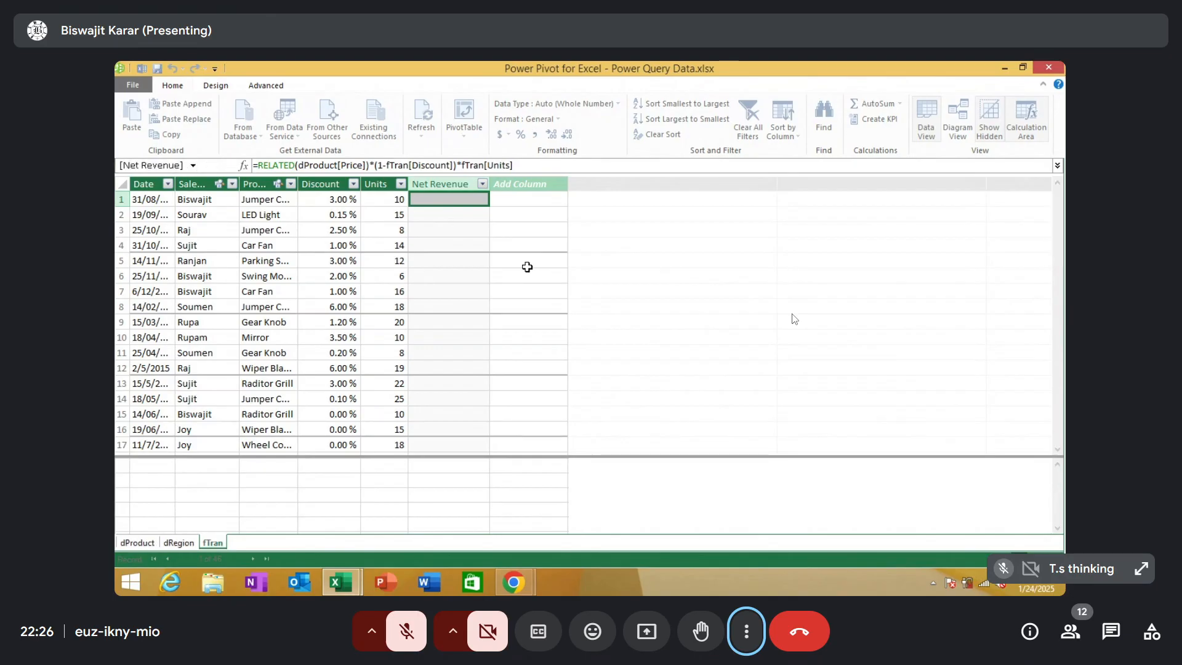
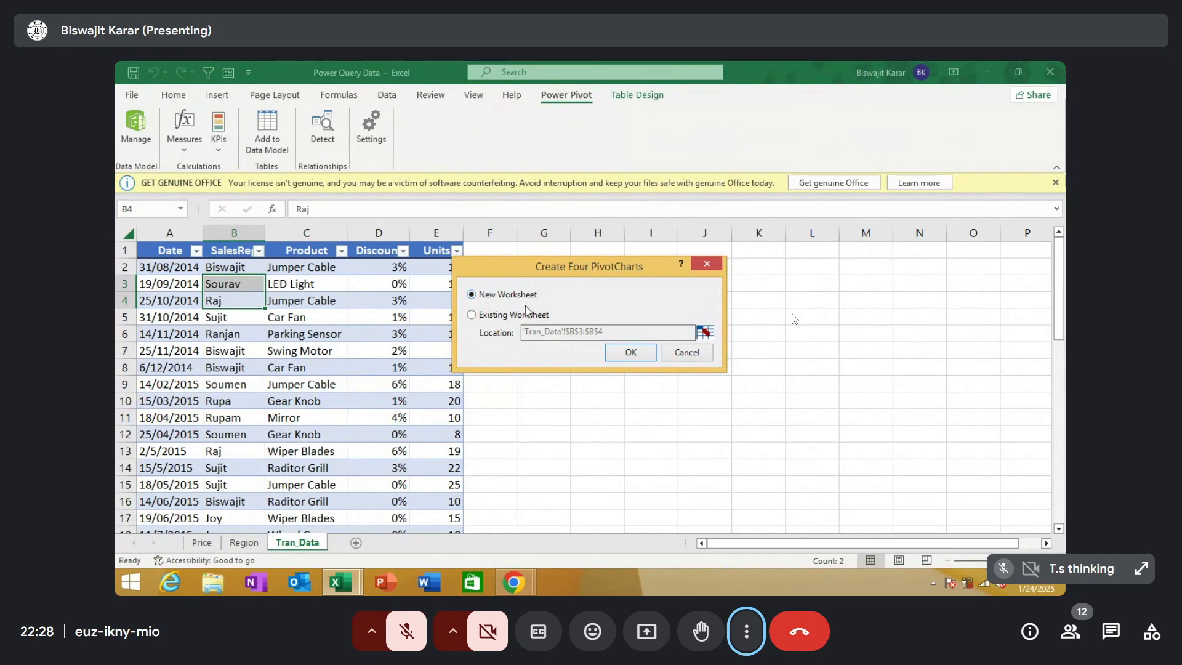
Create the four PivotCharts on a new worksheet and dismiss the Office licence notice
{"action": "left_click", "coordinate": [618, 357]}
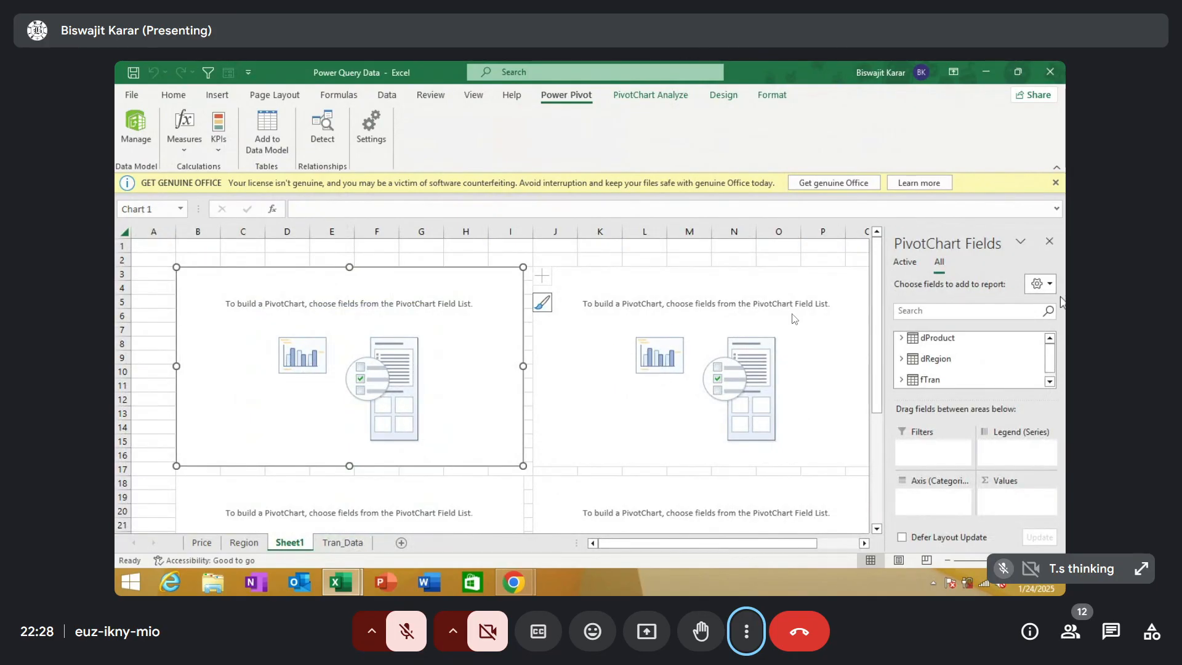
{"action": "left_click", "coordinate": [1055, 183]}
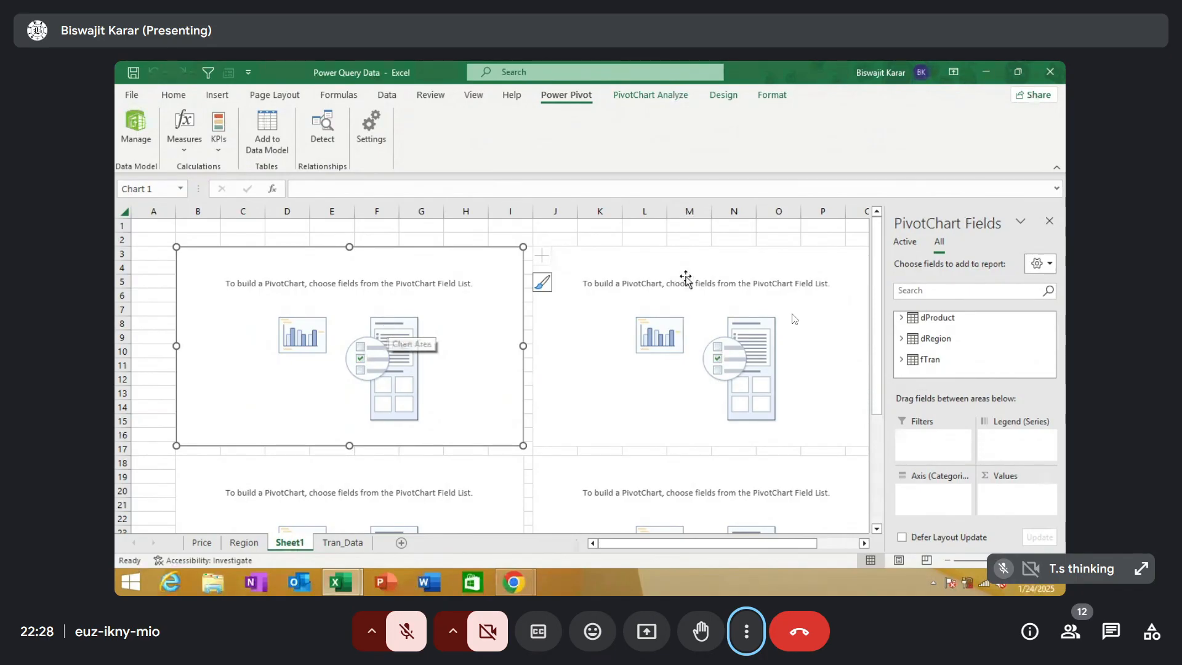
Review the PivotTable and chart layout options in the Power Pivot window, and return to the workbook
{"action": "left_click", "coordinate": [136, 128]}
{"action": "left_click", "coordinate": [464, 131]}
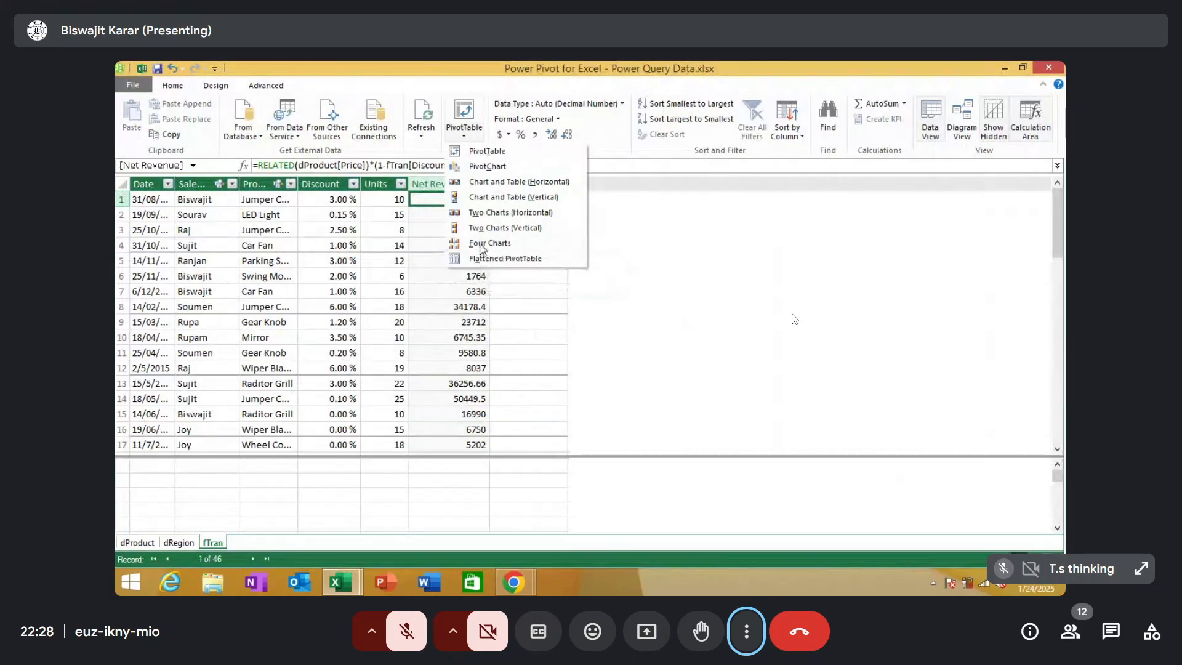
{"action": "left_click", "coordinate": [1047, 68]}
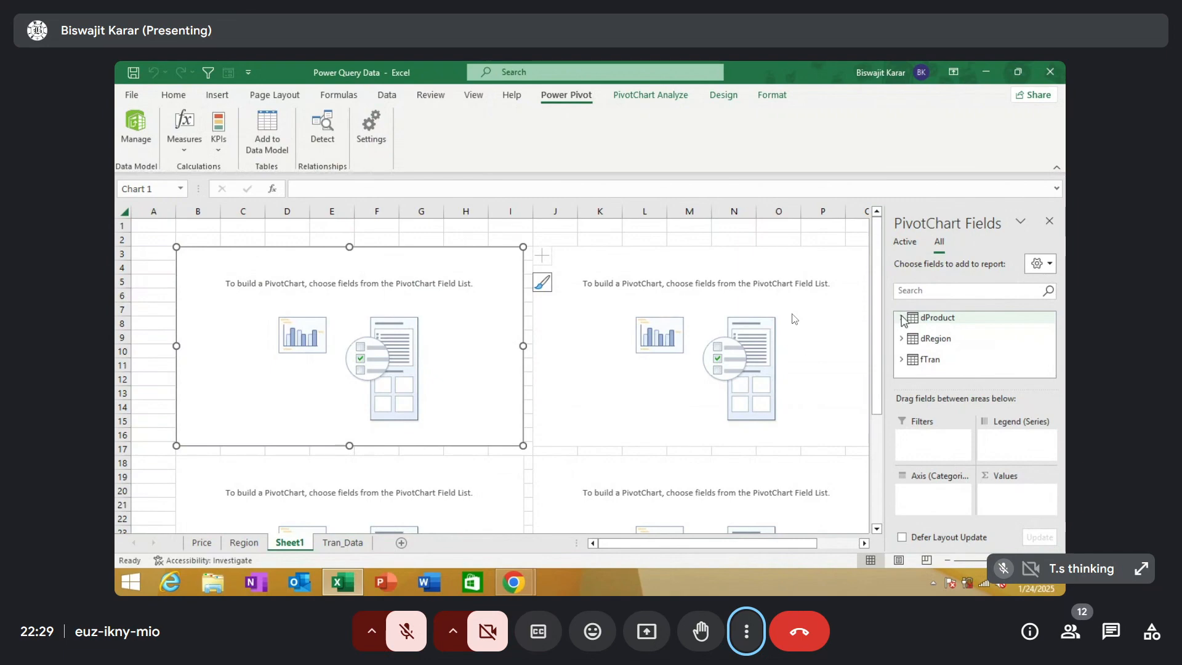
Build the first PivotChart with dProduct's Product as the axis category and fTran's Net Revenue as the values
{"action": "left_click", "coordinate": [901, 319]}
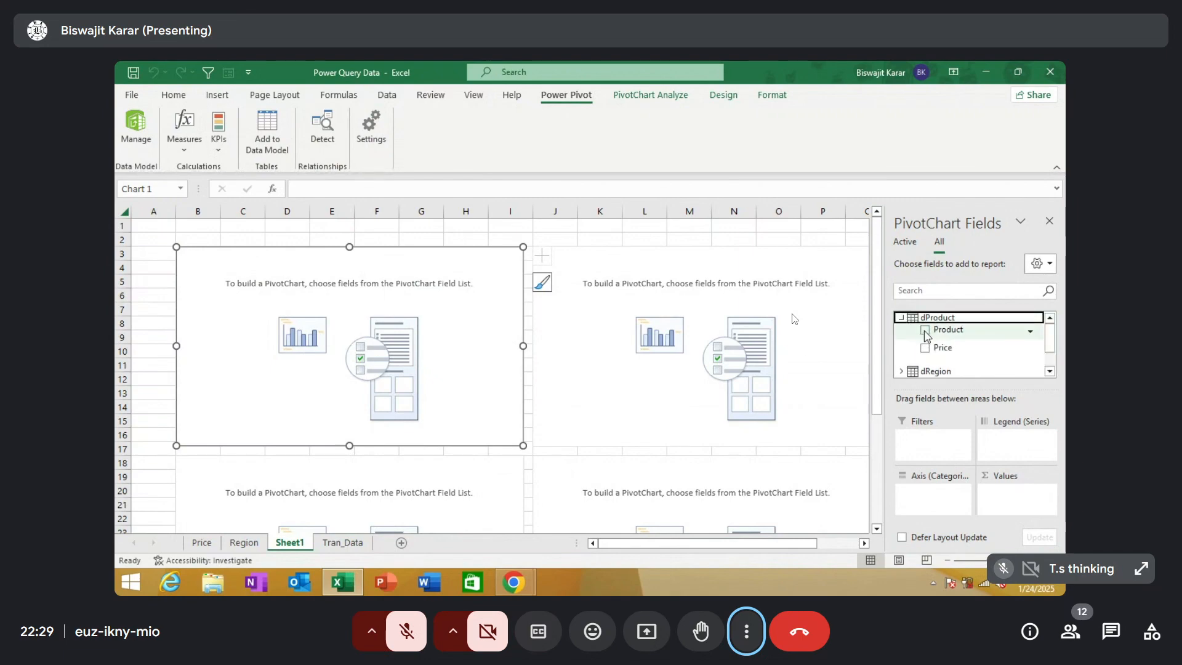
{"action": "left_click", "coordinate": [902, 371]}
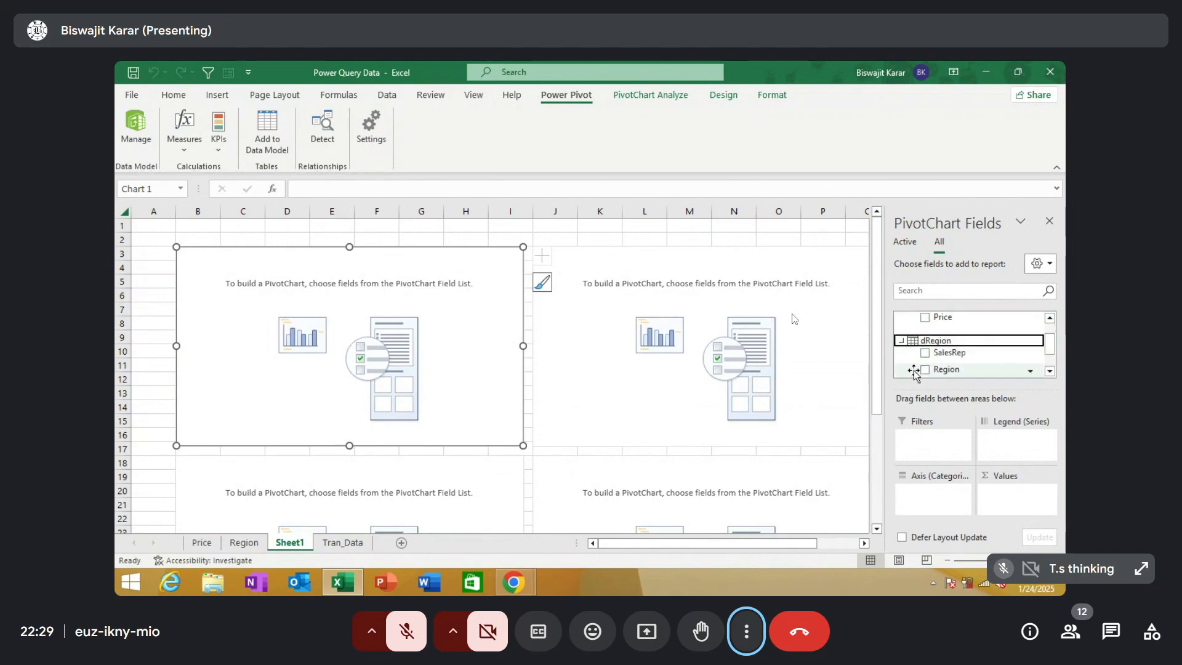
{"action": "left_click", "coordinate": [1049, 371]}
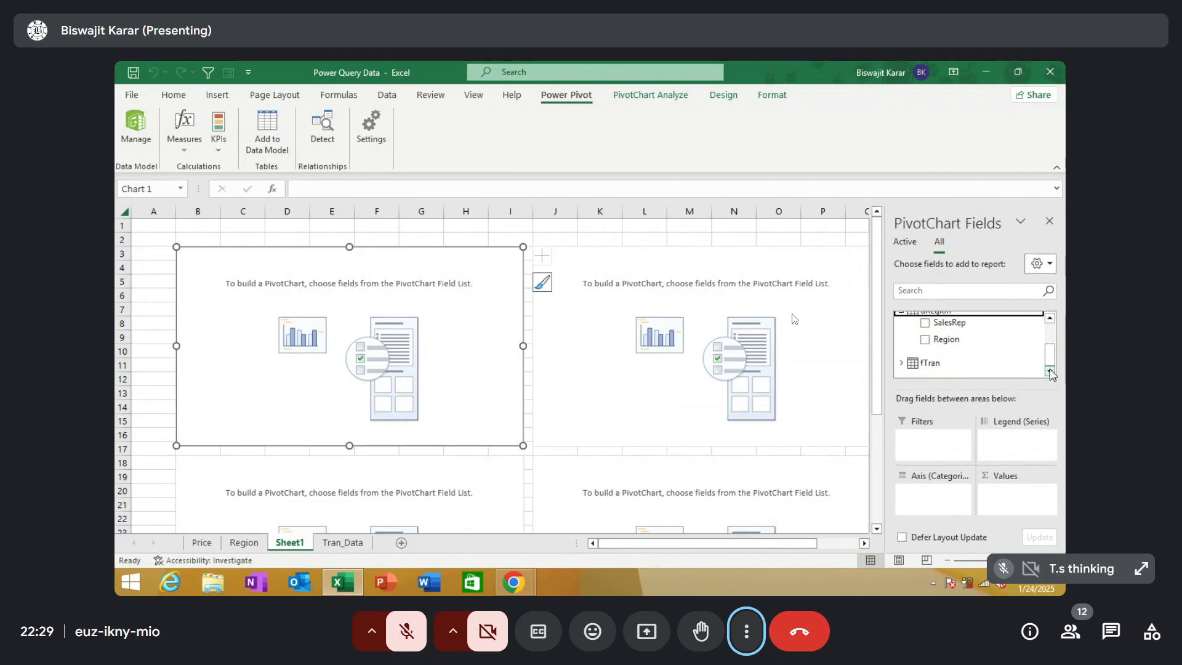
{"action": "left_click", "coordinate": [902, 364]}
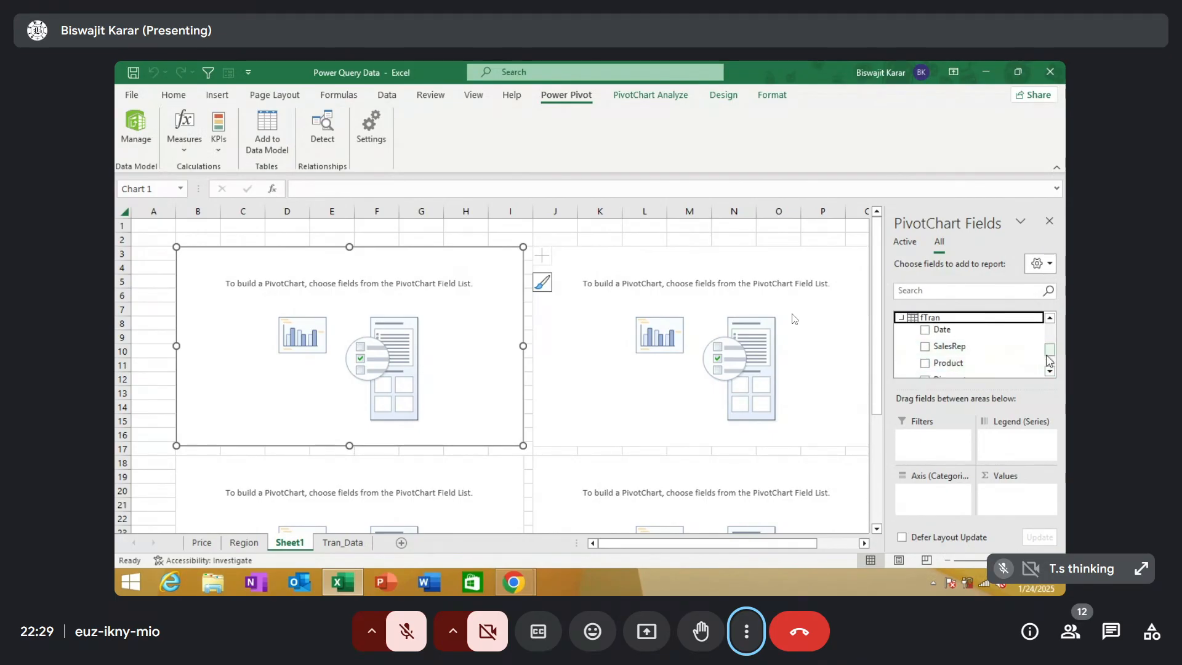
{"action": "left_click_drag", "start_coordinate": [1049, 359], "coordinate": [1048, 317]}
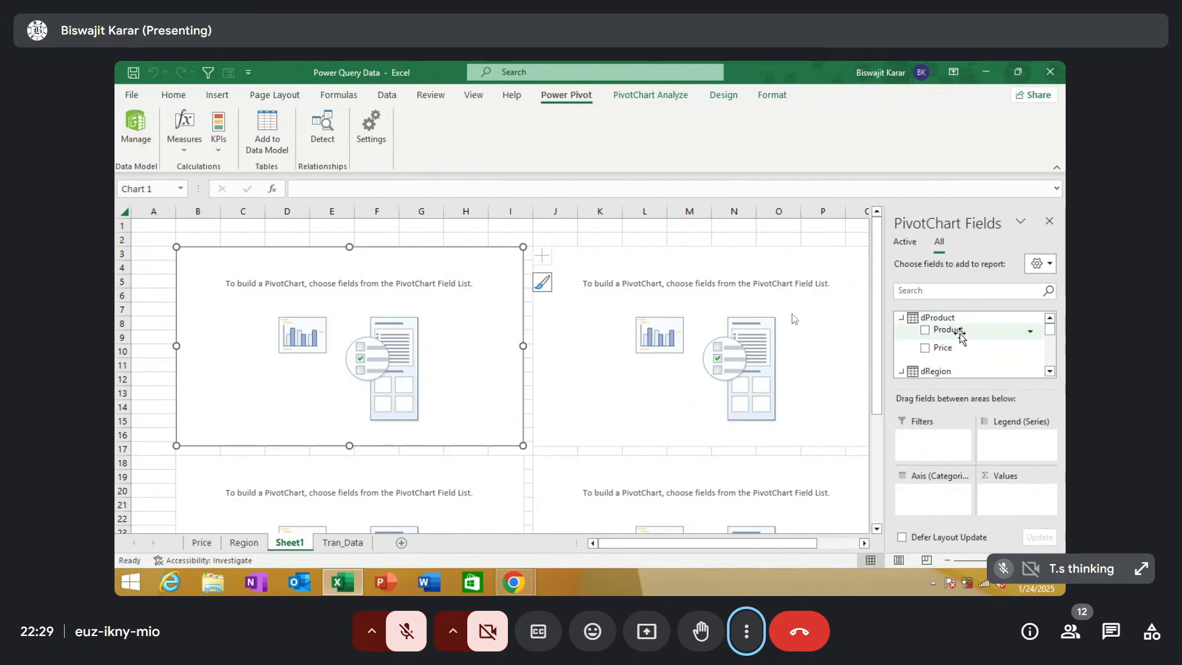
{"action": "left_click_drag", "start_coordinate": [960, 336], "coordinate": [923, 498]}
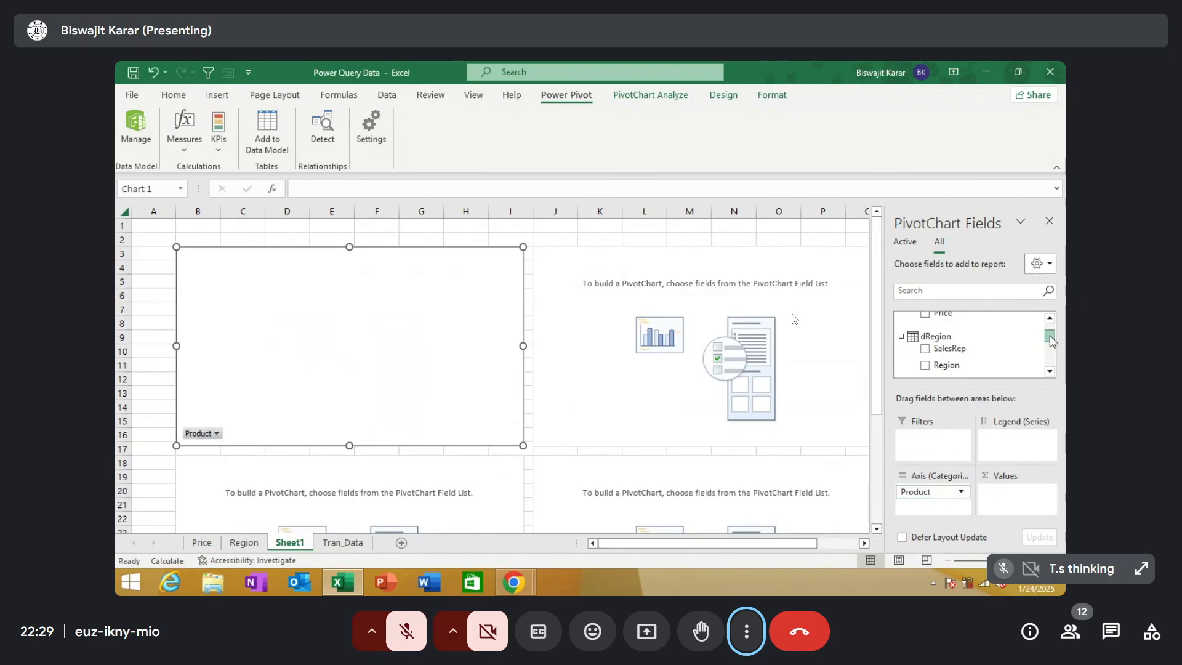
{"action": "left_click_drag", "start_coordinate": [1049, 342], "coordinate": [1050, 369]}
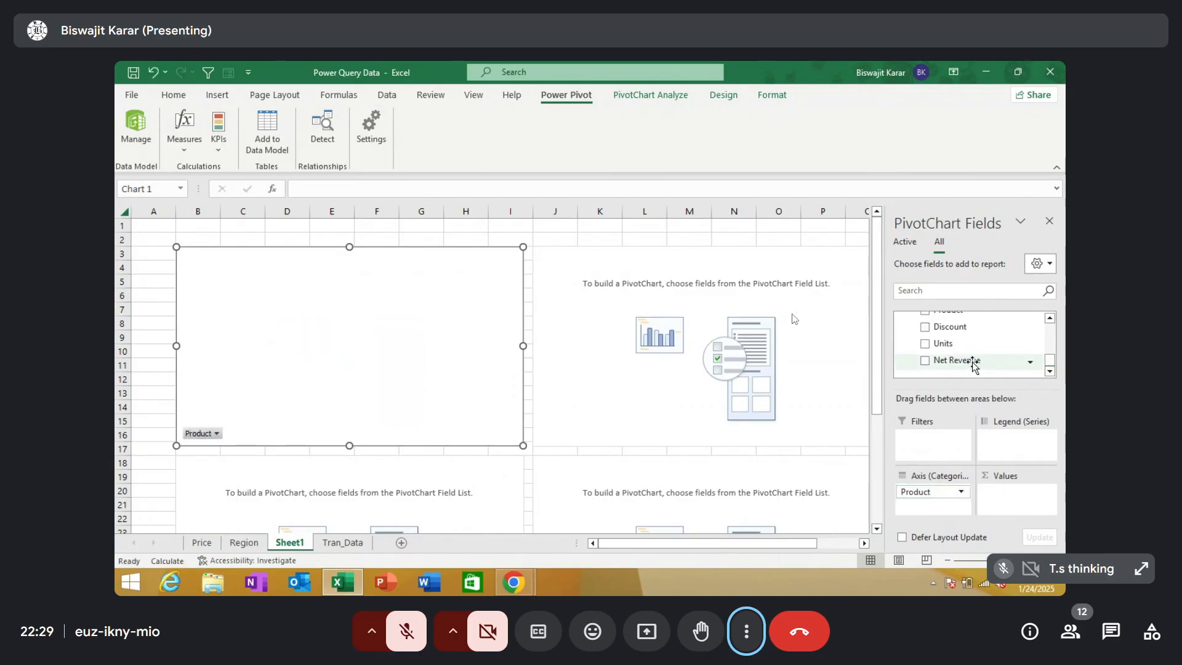
{"action": "left_click_drag", "start_coordinate": [969, 361], "coordinate": [1022, 502]}
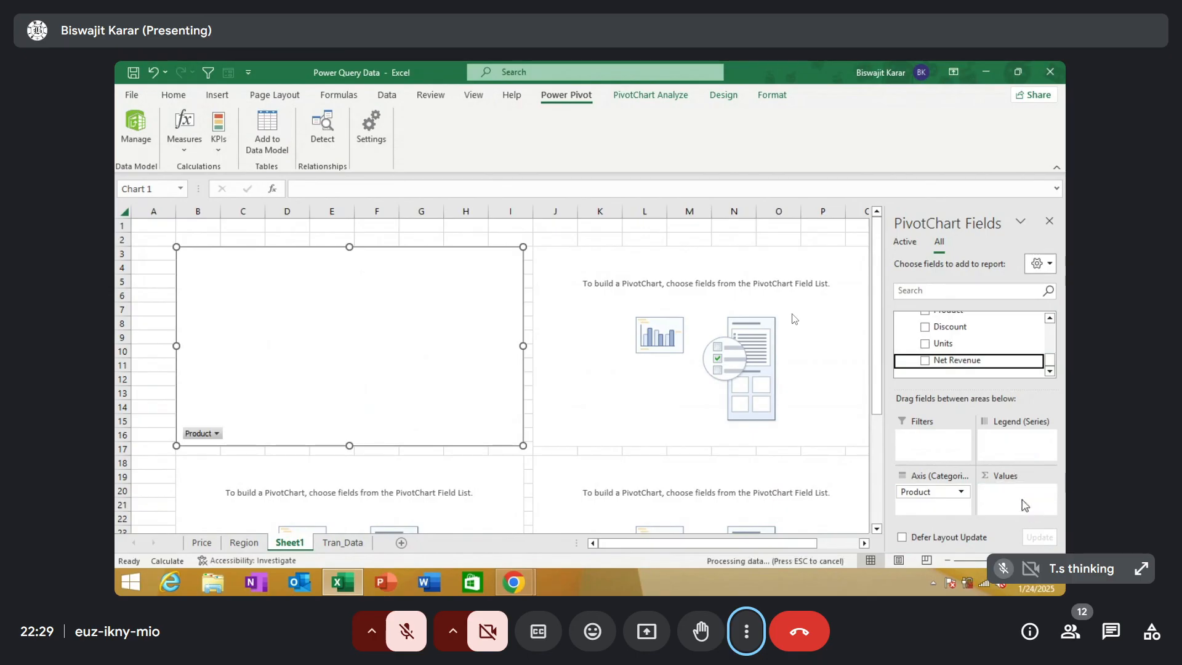
Change the first PivotChart's title to "Product wise Net Revenue"
{"action": "left_click", "coordinate": [351, 282]}
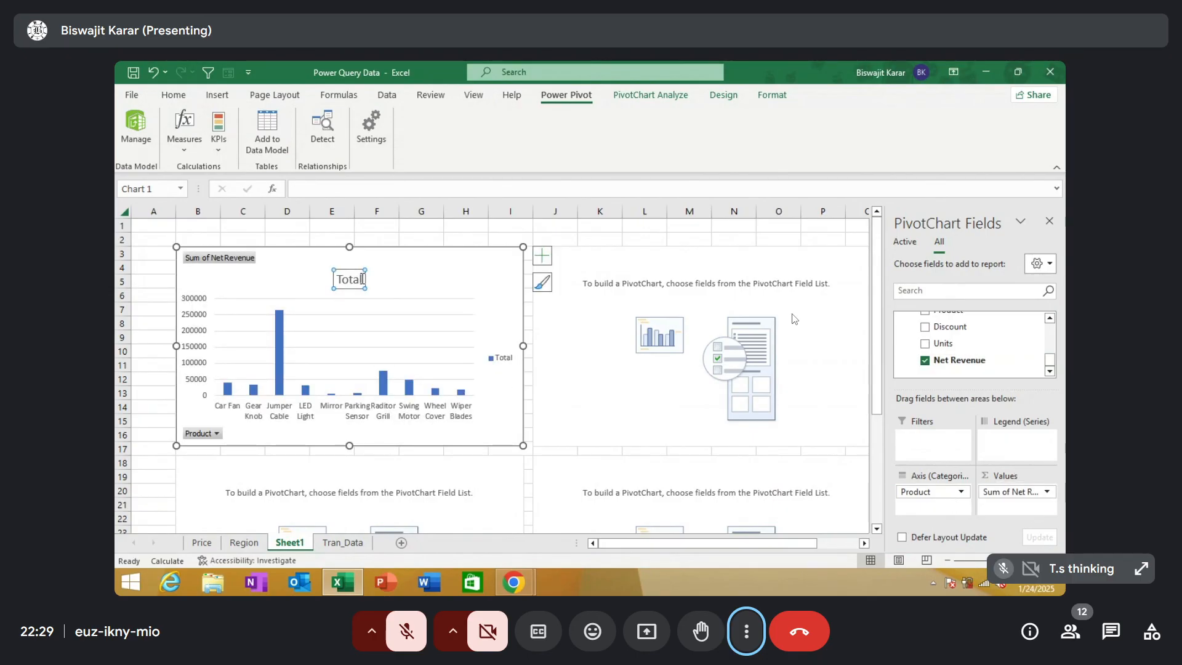
{"action": "key", "text": "BackSpace"}
{"action": "key", "text": "BackSpace"}
{"action": "key", "text": "BackSpace"}
{"action": "key", "text": "BackSpace"}
{"action": "key", "text": "BackSpace"}
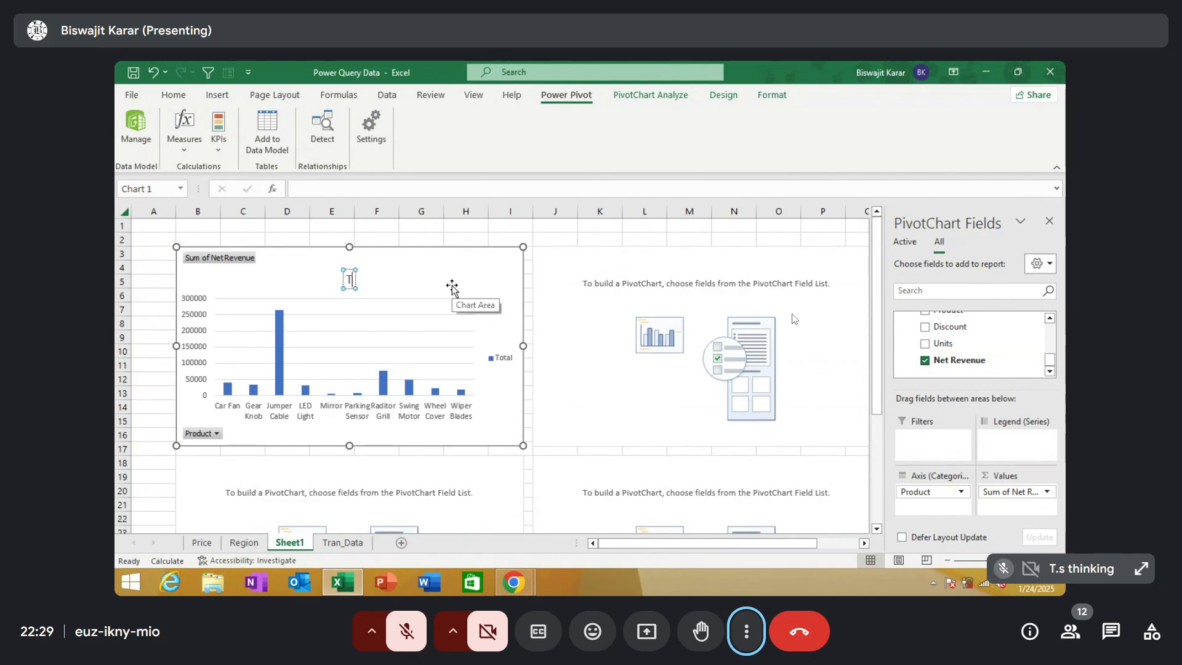
{"action": "type", "text": "PRodi"}
{"action": "key", "text": "BackSpace"}
{"action": "key", "text": "BackSpace"}
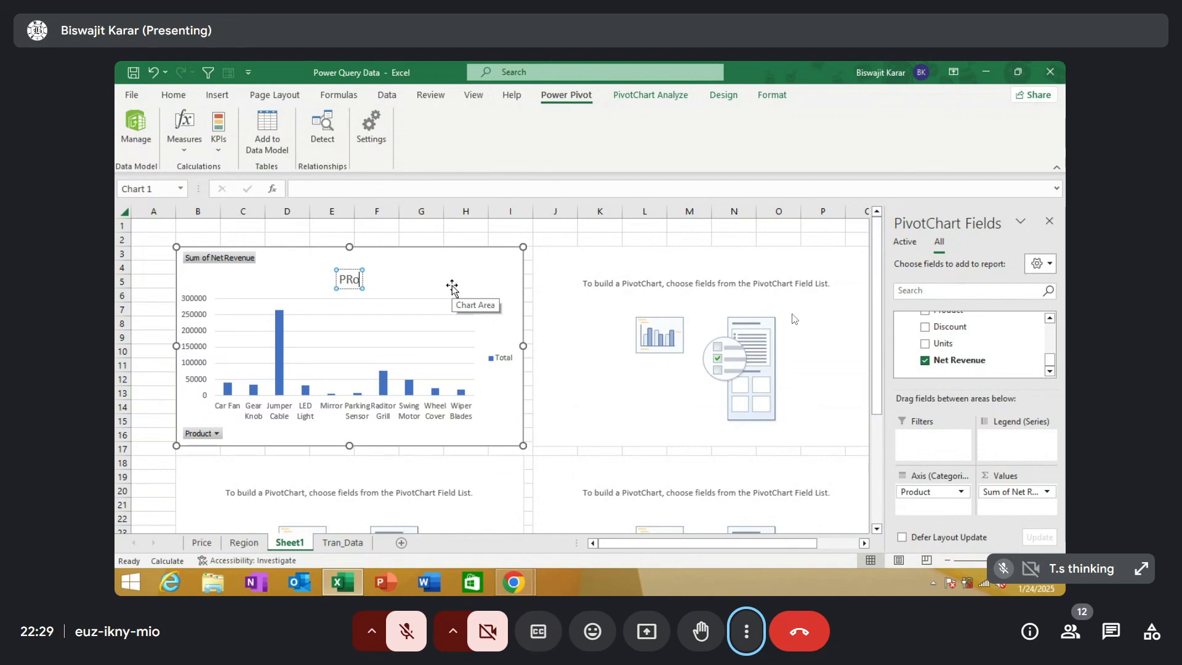
{"action": "key", "text": "BackSpace"}
{"action": "key", "text": "BackSpace"}
{"action": "type", "text": "roduct wise N"}
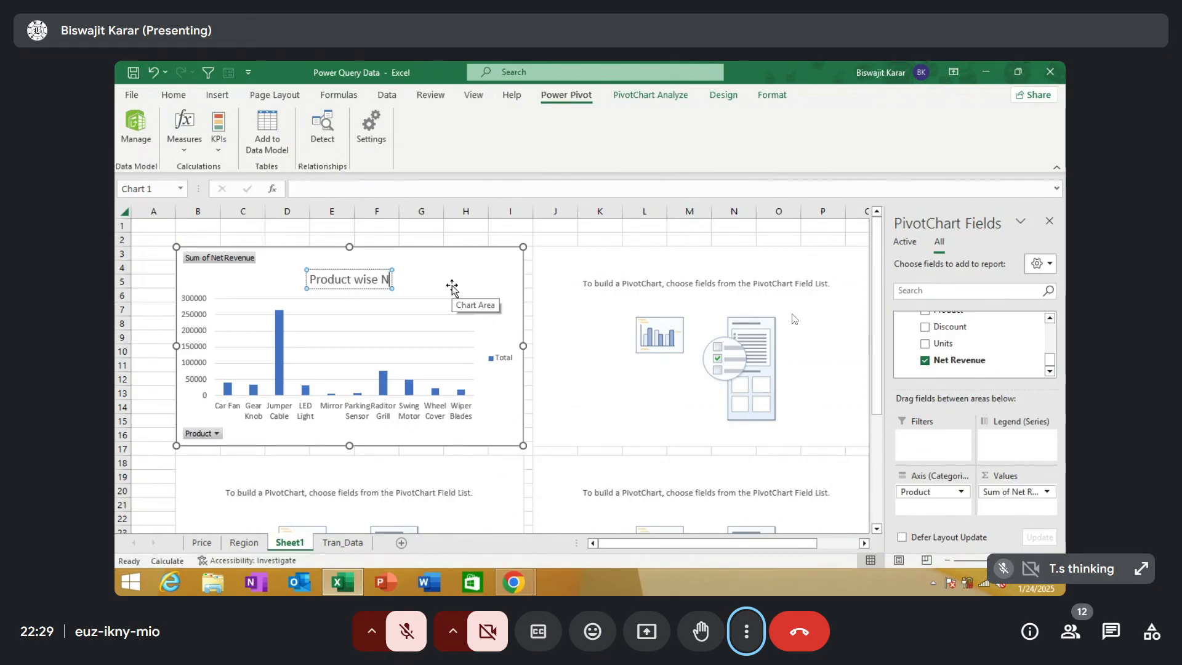
{"action": "type", "text": "et Revenue"}
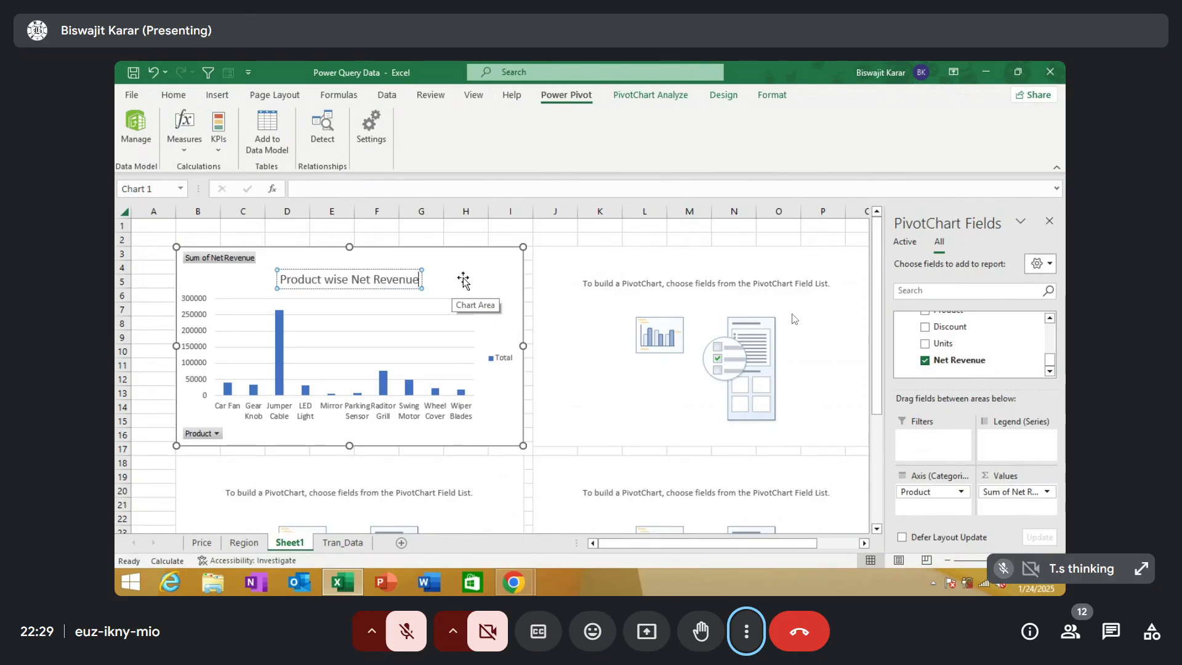
{"action": "left_click", "coordinate": [460, 281]}
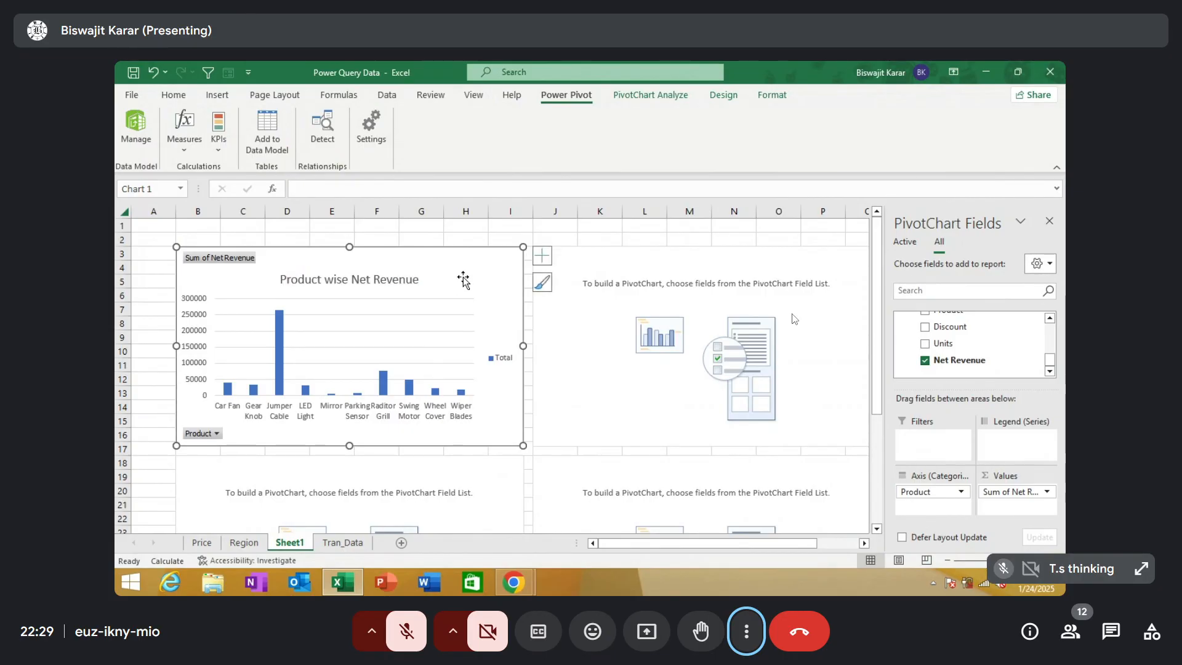
Give the product chart the light gradient-column style with a bold uppercase title, and apply the Colorful palette that starts with orange
{"action": "left_click", "coordinate": [722, 96]}
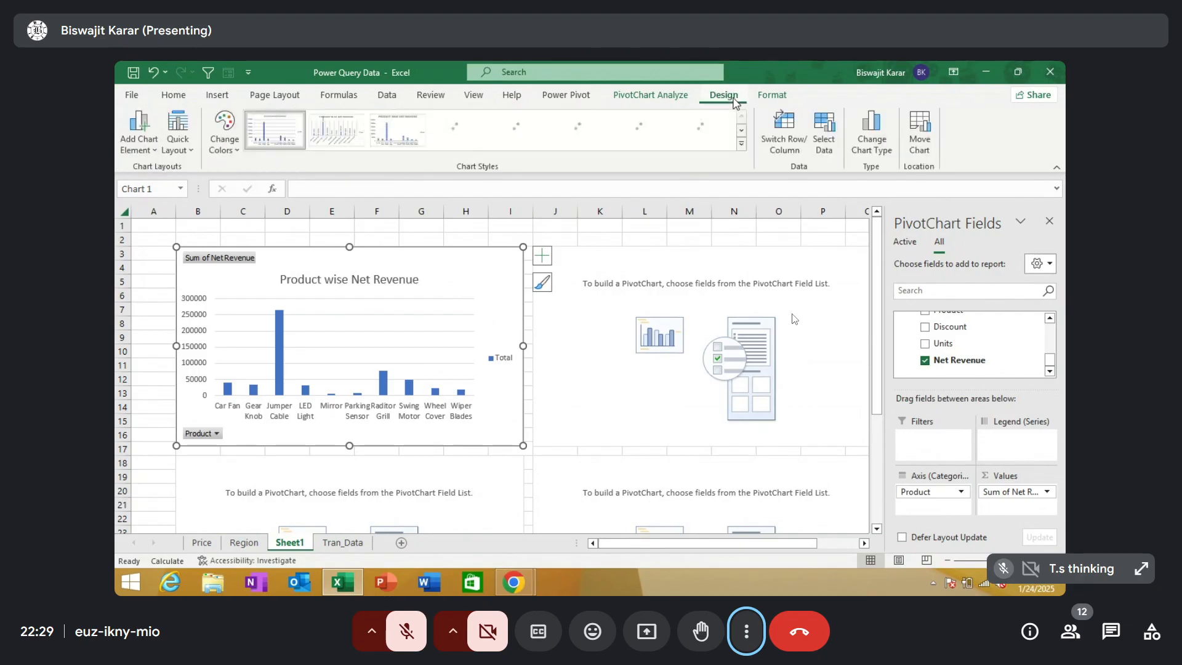
{"action": "left_click", "coordinate": [741, 142]}
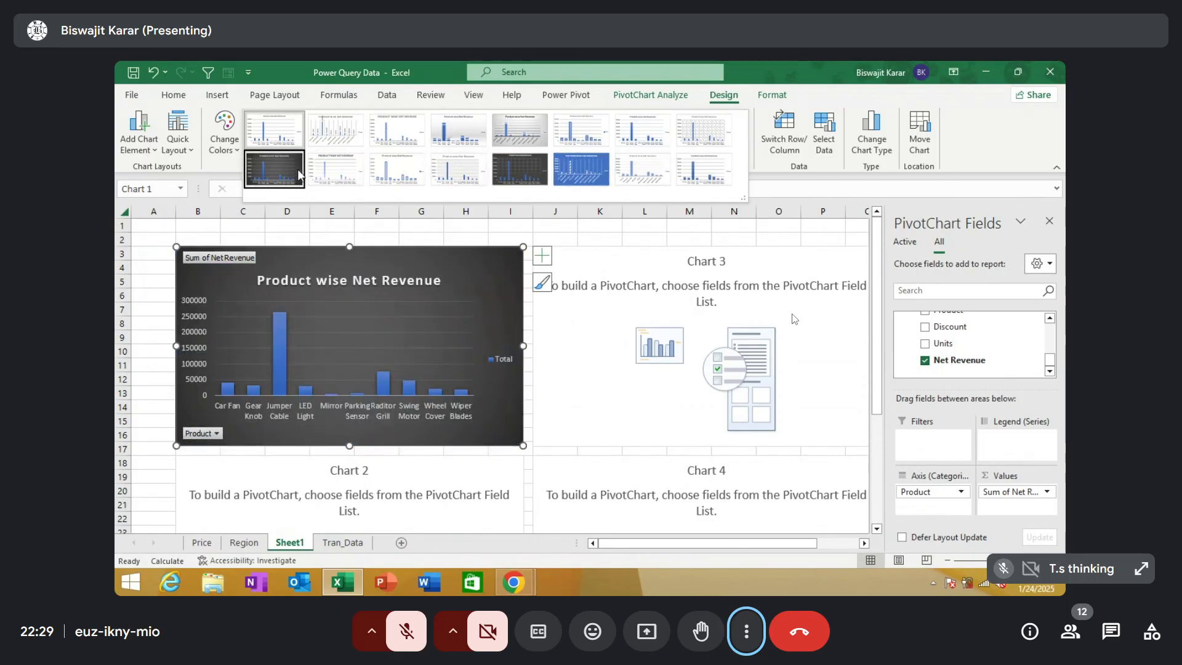
{"action": "left_click", "coordinate": [351, 176]}
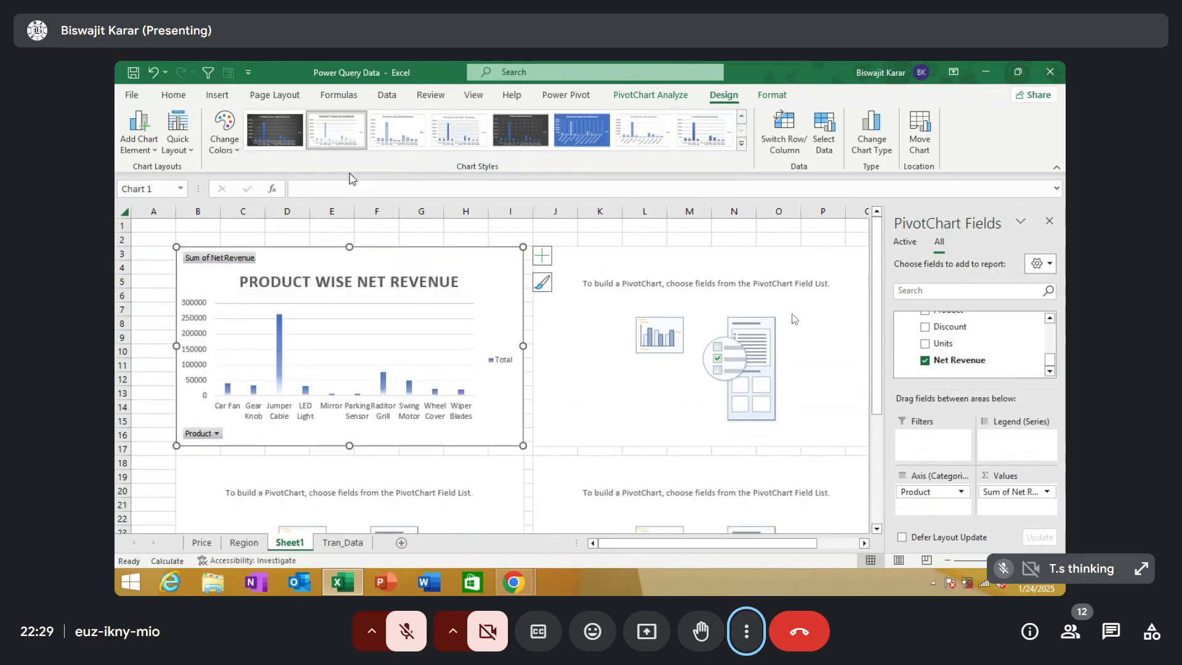
{"action": "left_click", "coordinate": [230, 154]}
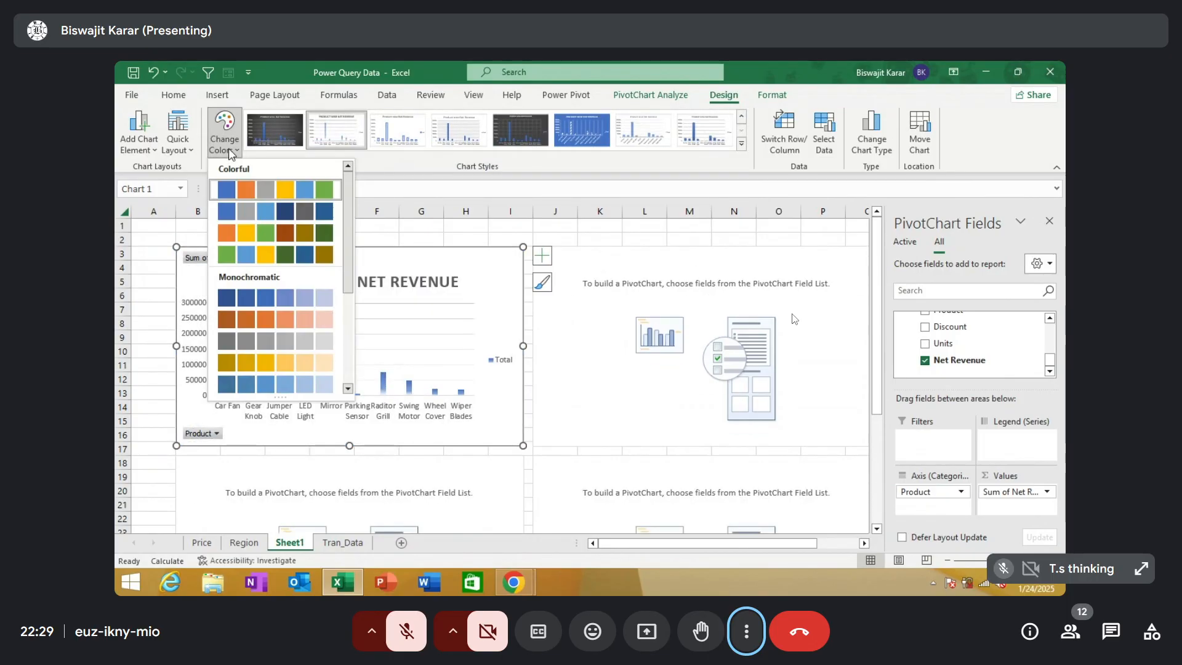
{"action": "left_click", "coordinate": [249, 232]}
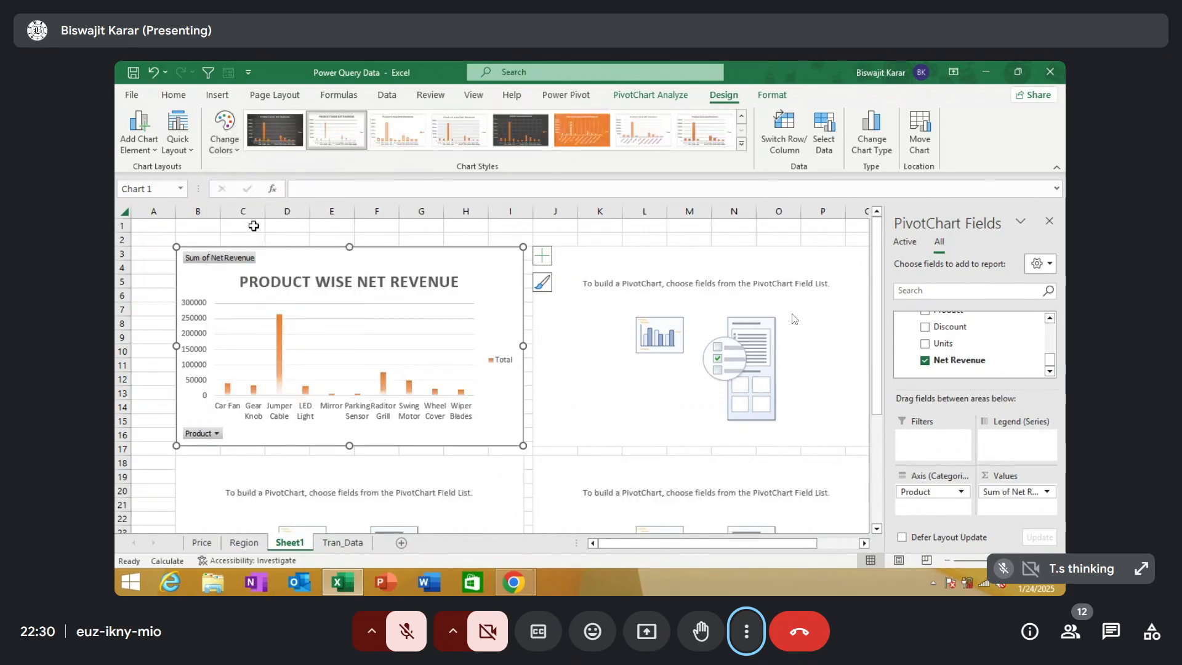
Build the PivotChart beside the product chart with dRegion's Region as the axis category and fTran's Net Revenue as the values
{"action": "left_click", "coordinate": [624, 262]}
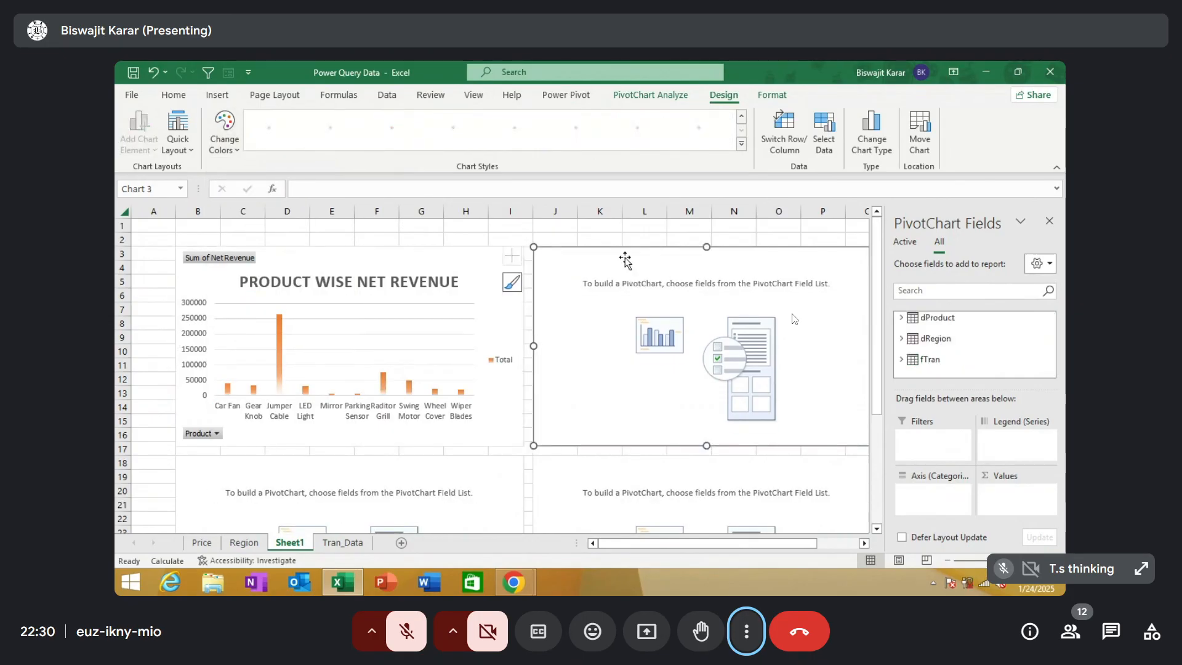
{"action": "left_click", "coordinate": [902, 339]}
{"action": "left_click_drag", "start_coordinate": [923, 368], "coordinate": [929, 492]}
{"action": "scroll", "coordinate": [1052, 366], "scroll_direction": "down", "scroll_amount": 1}
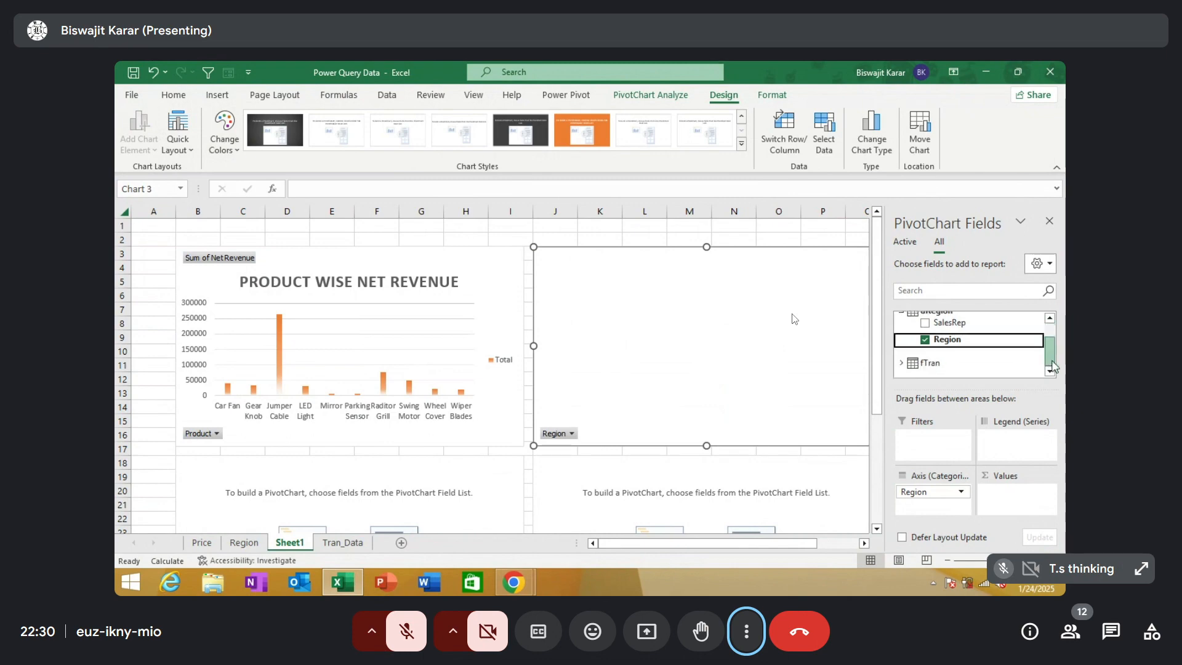
{"action": "left_click", "coordinate": [918, 368]}
{"action": "left_click", "coordinate": [901, 363]}
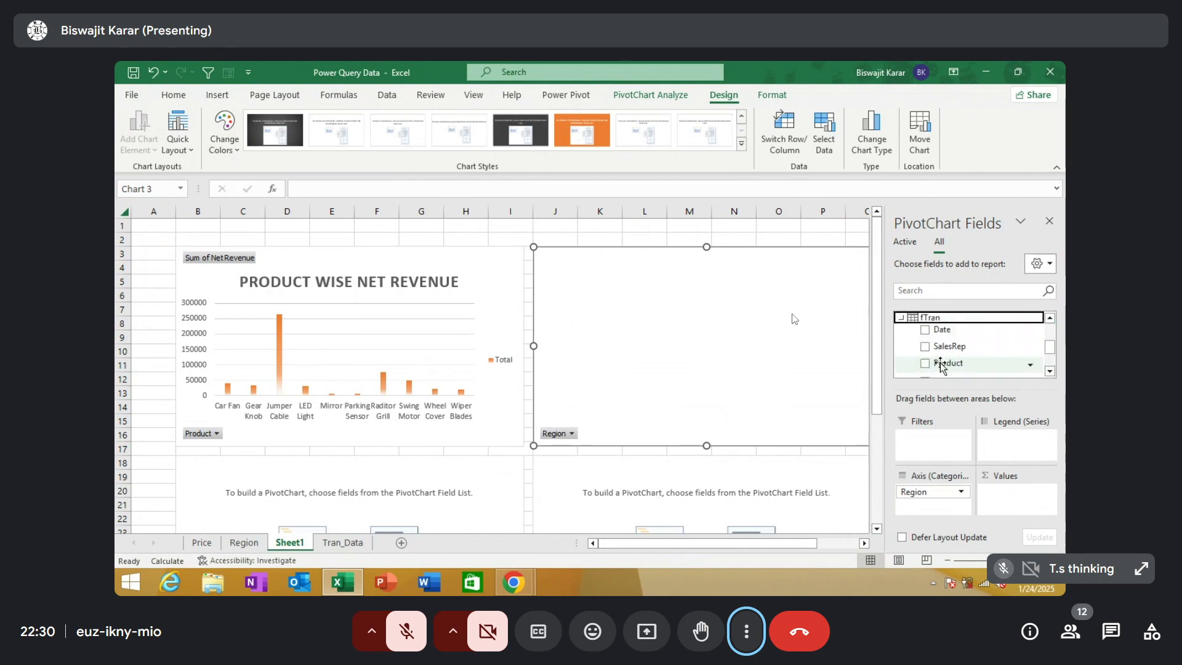
{"action": "scroll", "coordinate": [1049, 352], "scroll_direction": "down", "scroll_amount": 1}
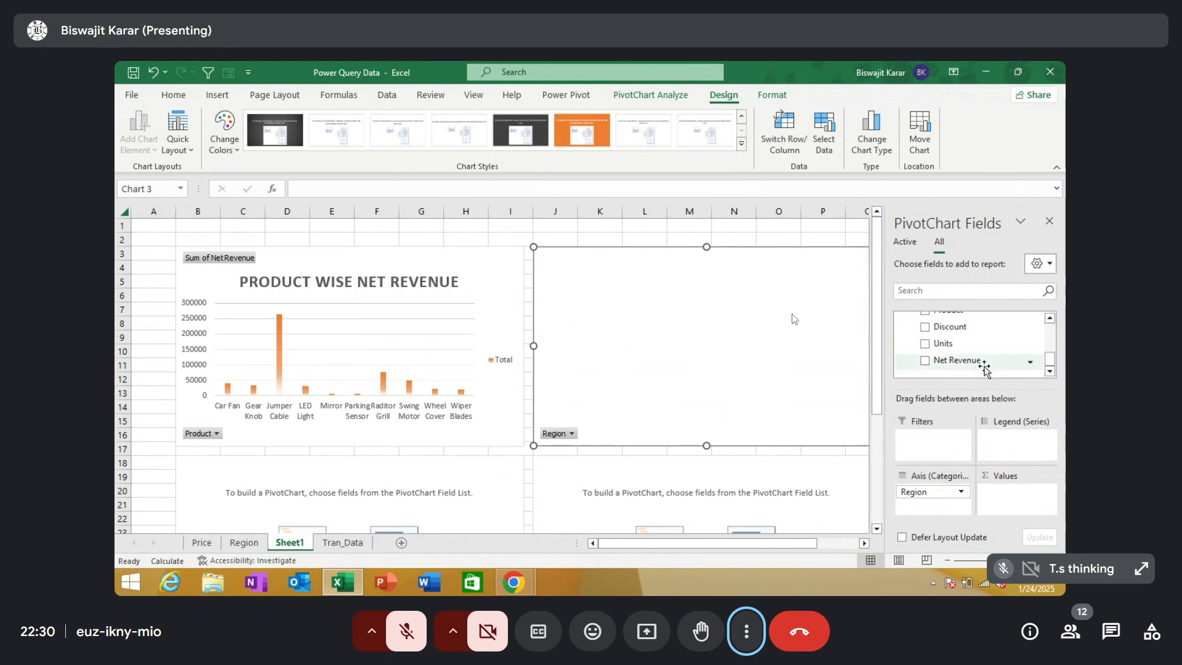
{"action": "left_click_drag", "start_coordinate": [985, 360], "coordinate": [1014, 504]}
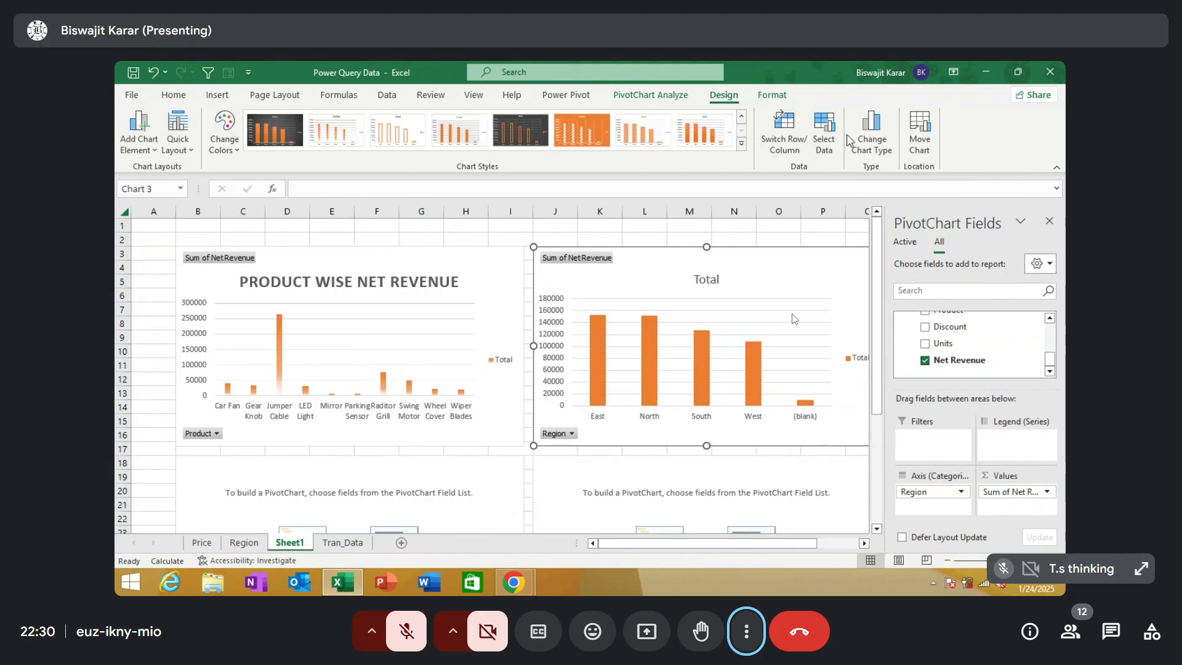
Change the region chart to an outlined Clustered Bar chart and recolour it with the blue-and-grey Colorful palette
{"action": "left_click", "coordinate": [871, 136]}
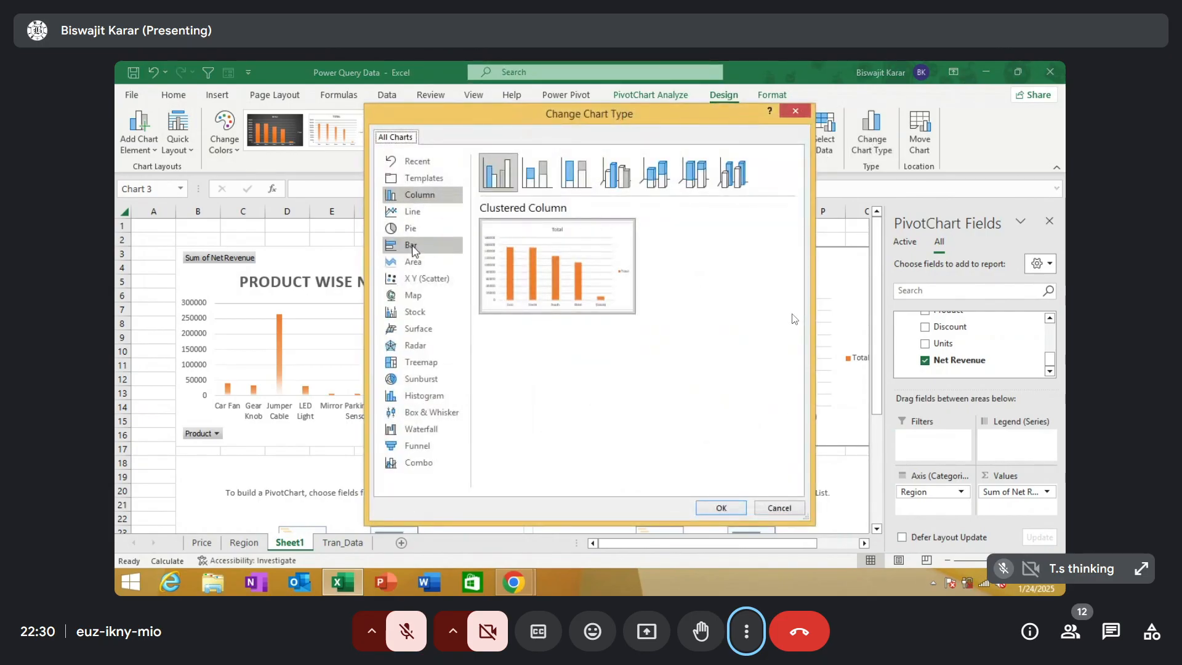
{"action": "left_click", "coordinate": [411, 246]}
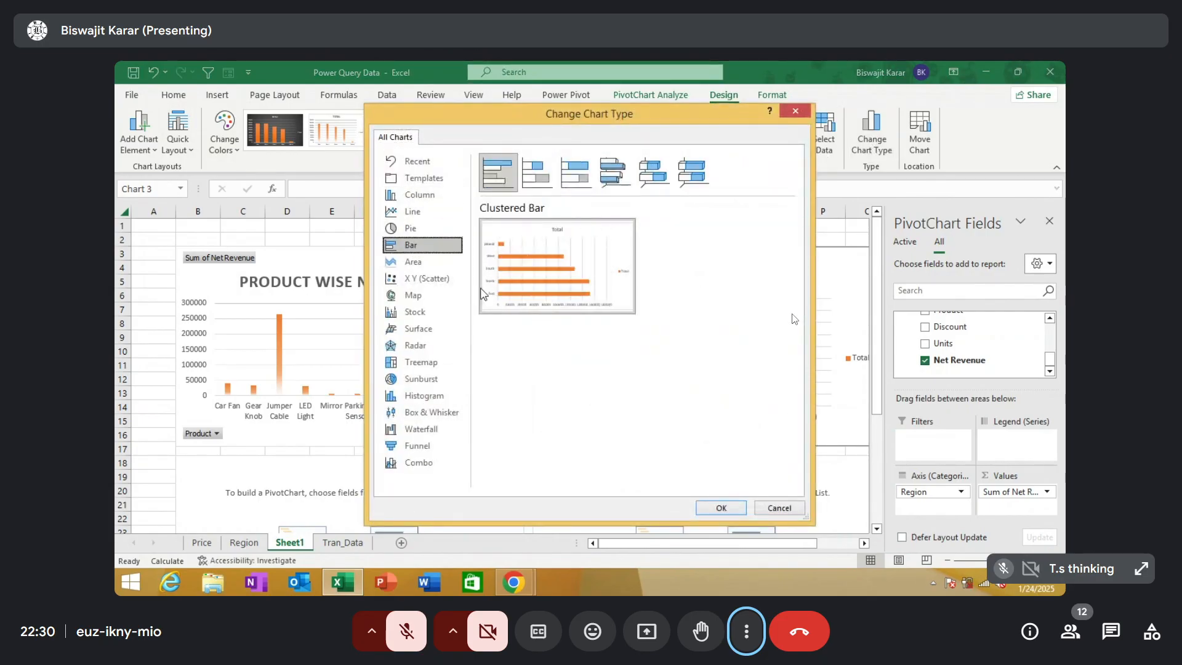
{"action": "left_click", "coordinate": [714, 508]}
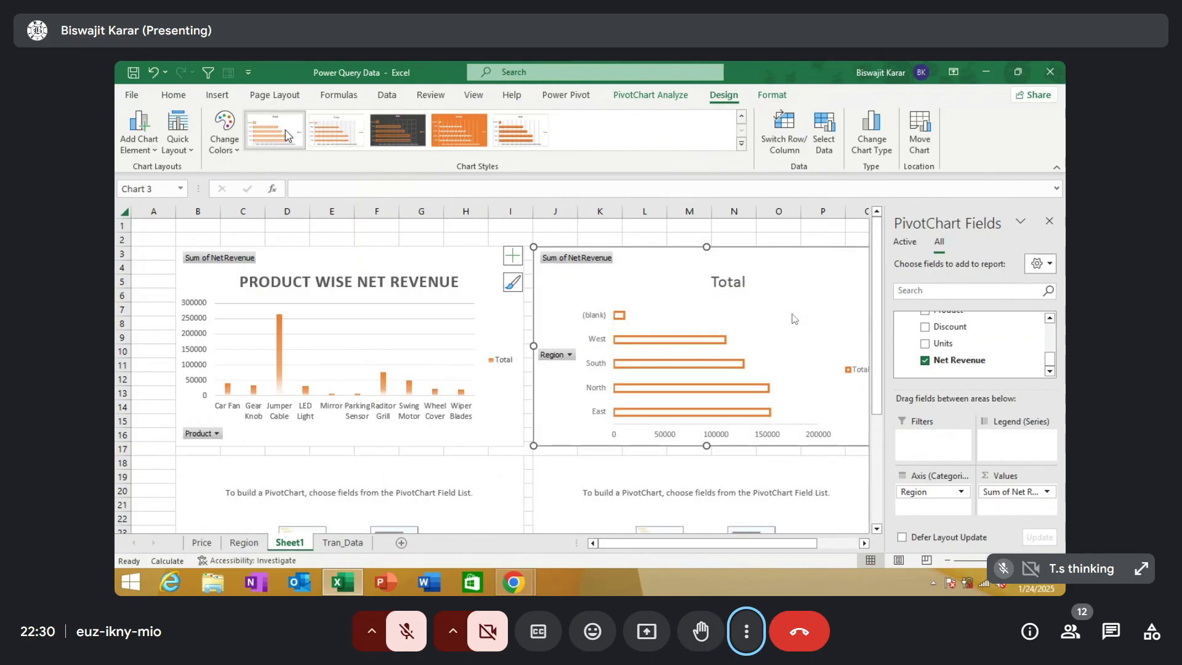
{"action": "left_click", "coordinate": [225, 126]}
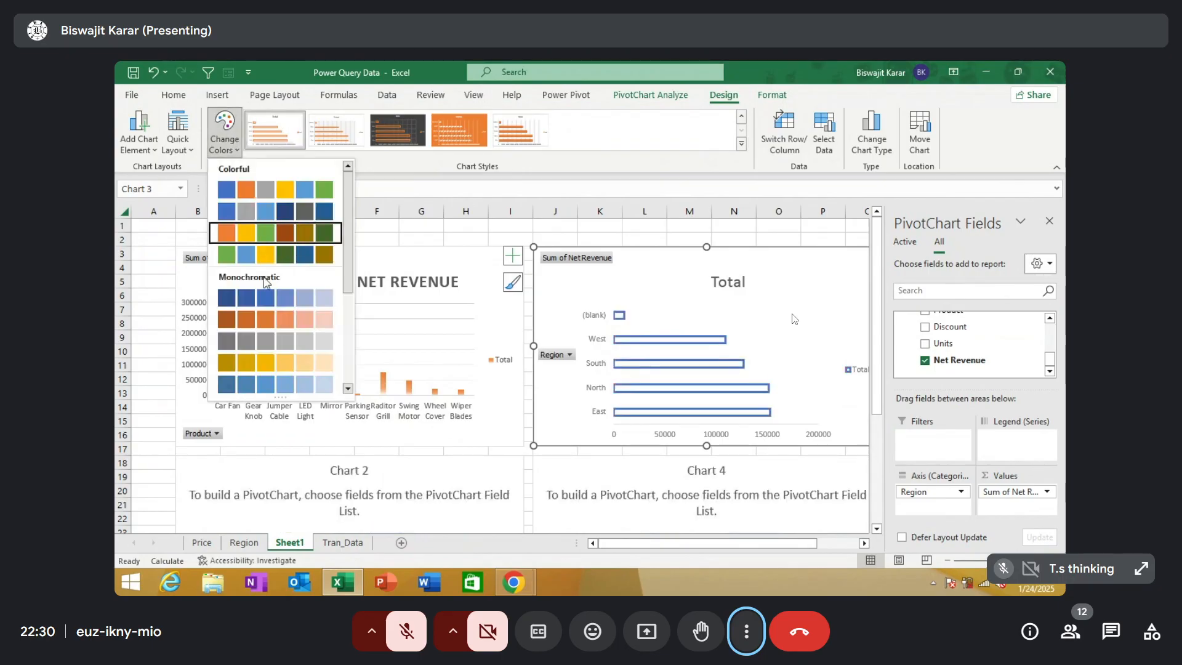
{"action": "left_click", "coordinate": [279, 210]}
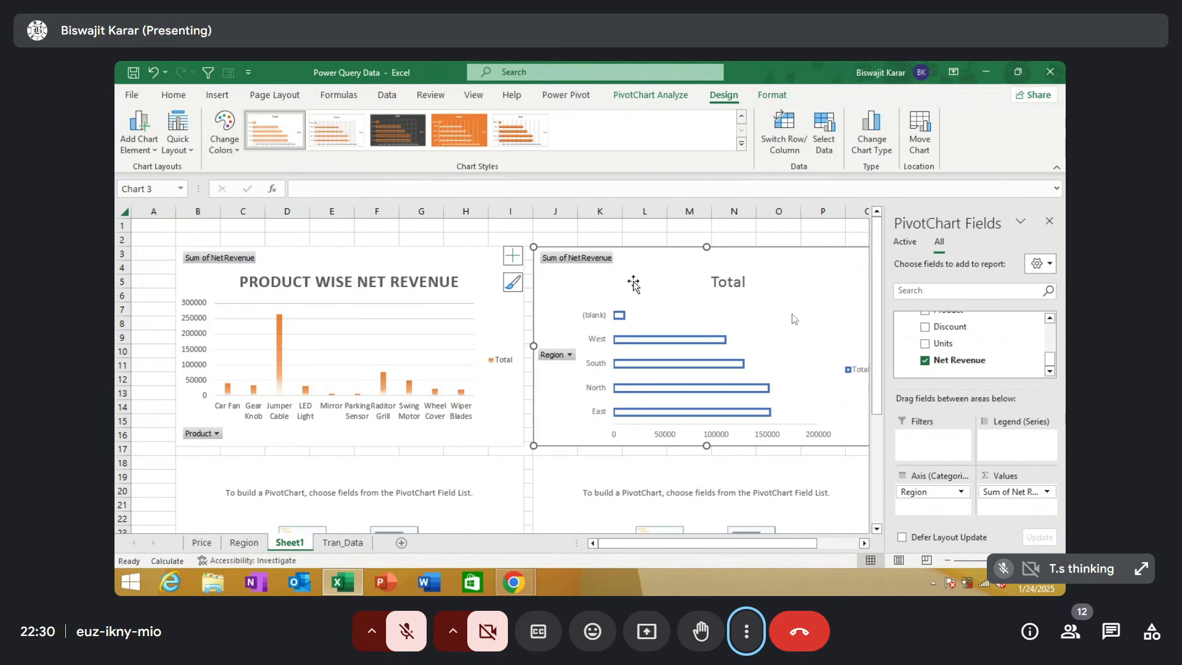
Change the region chart's title to "Region Wise Net Revenue"
{"action": "left_click", "coordinate": [731, 284]}
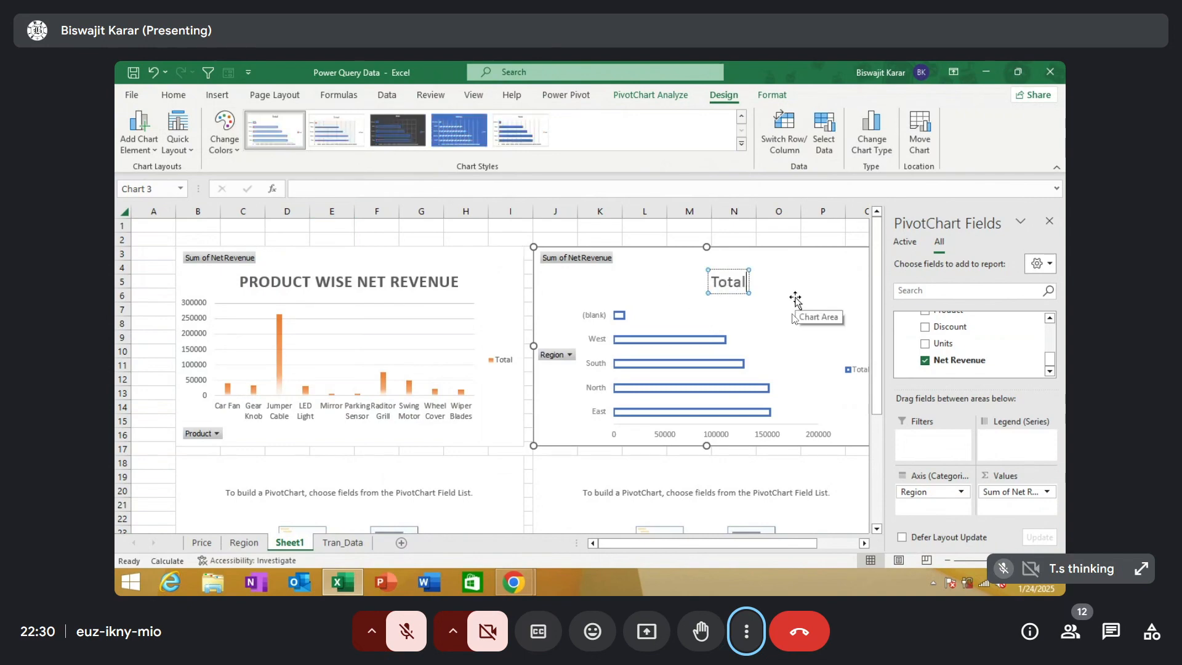
{"action": "key", "text": "BackSpace"}
{"action": "key", "text": "BackSpace"}
{"action": "key", "text": "BackSpace"}
{"action": "key", "text": "BackSpace"}
{"action": "key", "text": "BackSpace"}
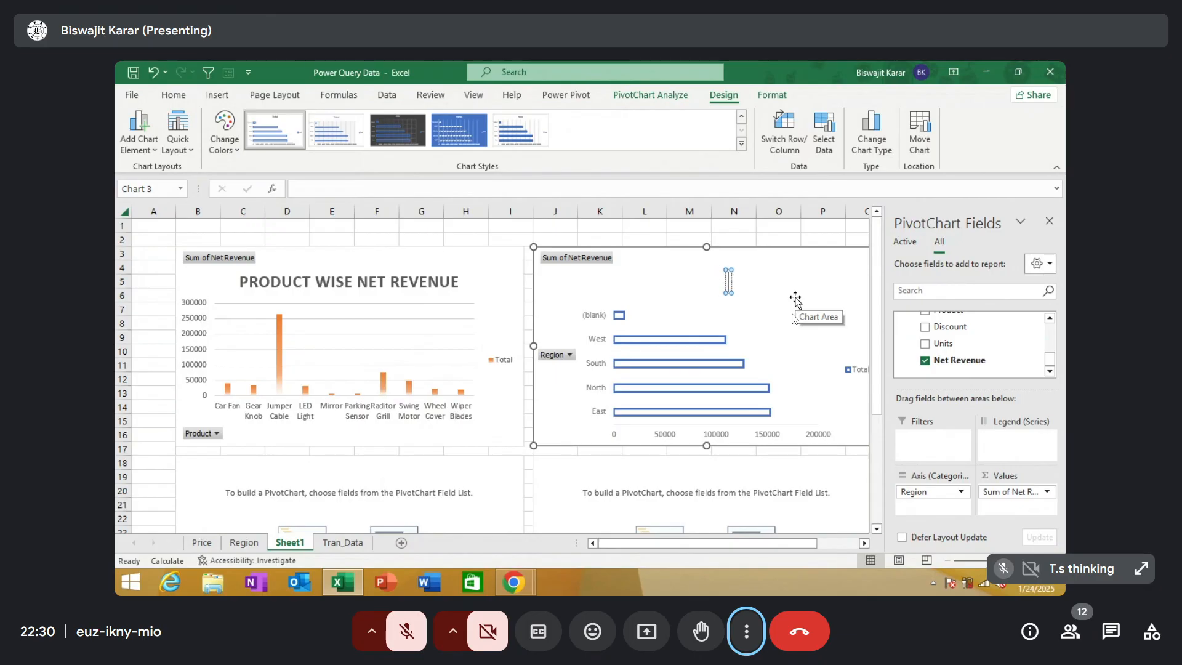
{"action": "type", "text": "Region"}
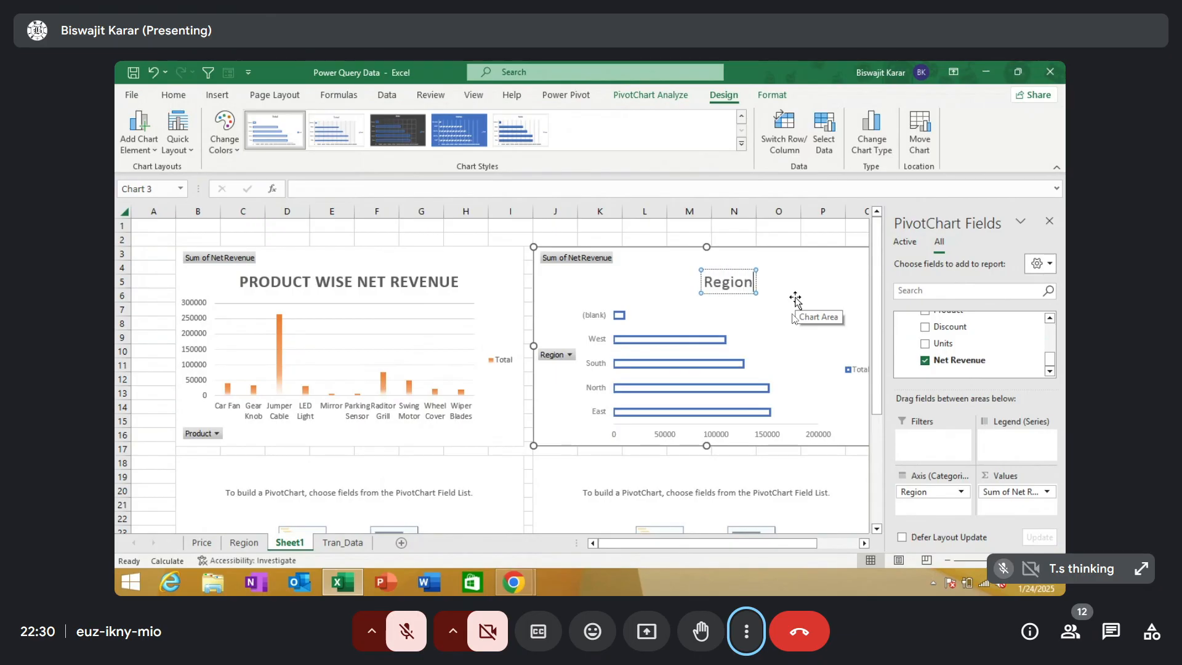
{"action": "type", "text": " Wise N"}
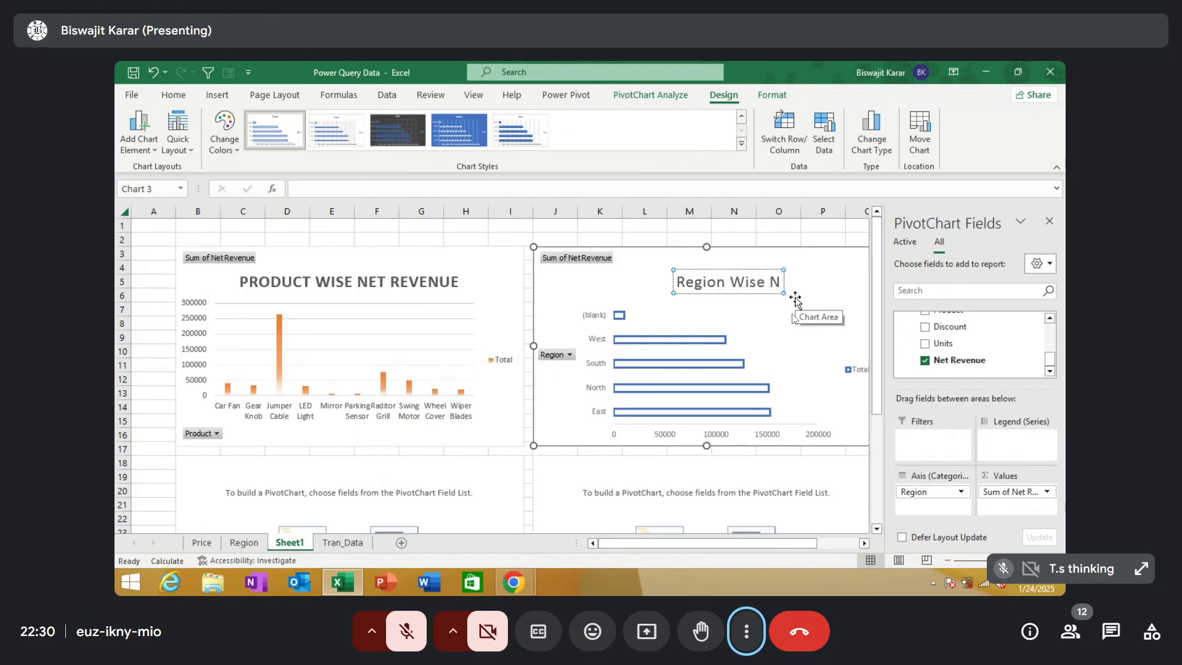
{"action": "type", "text": "et Revenue"}
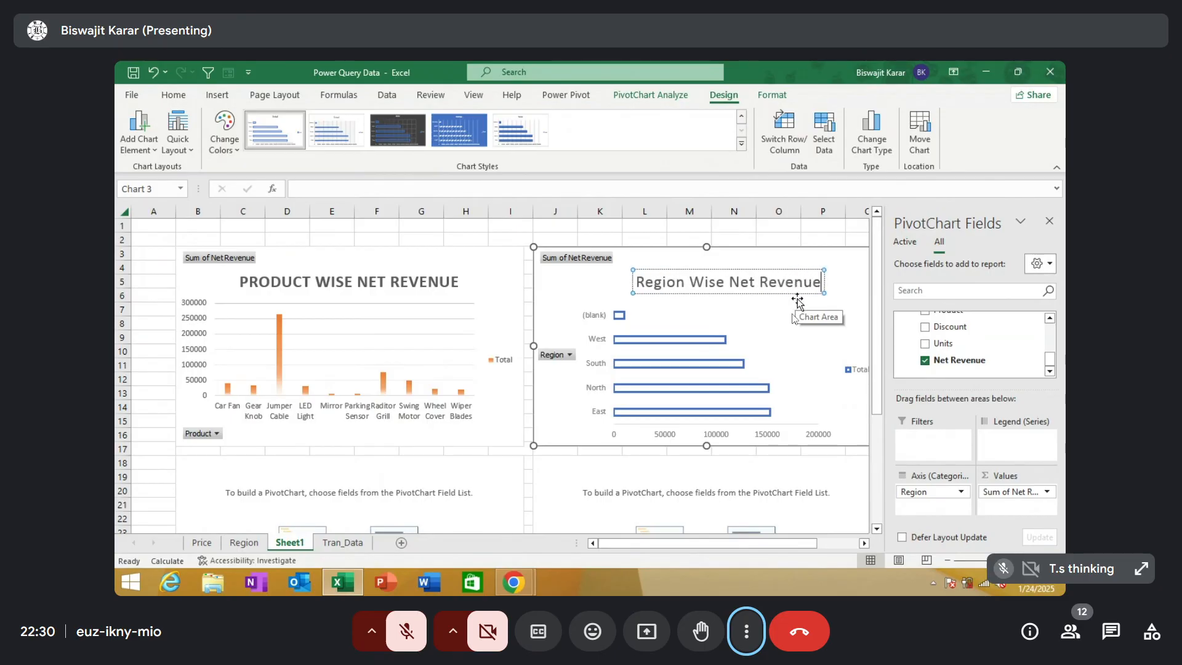
{"action": "left_click", "coordinate": [815, 261]}
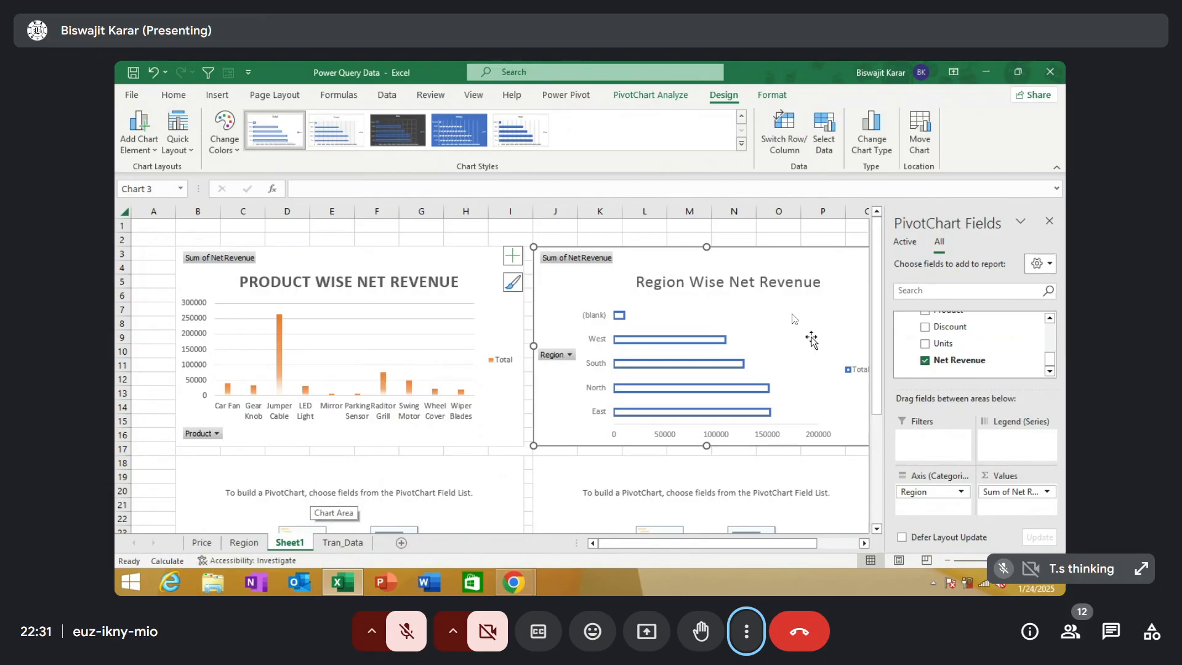
Build the empty PivotChart below the product chart with dRegion's SalesRep as the axis category and fTran's Net Revenue as the values
{"action": "scroll", "coordinate": [878, 308], "scroll_direction": "down", "scroll_amount": 3}
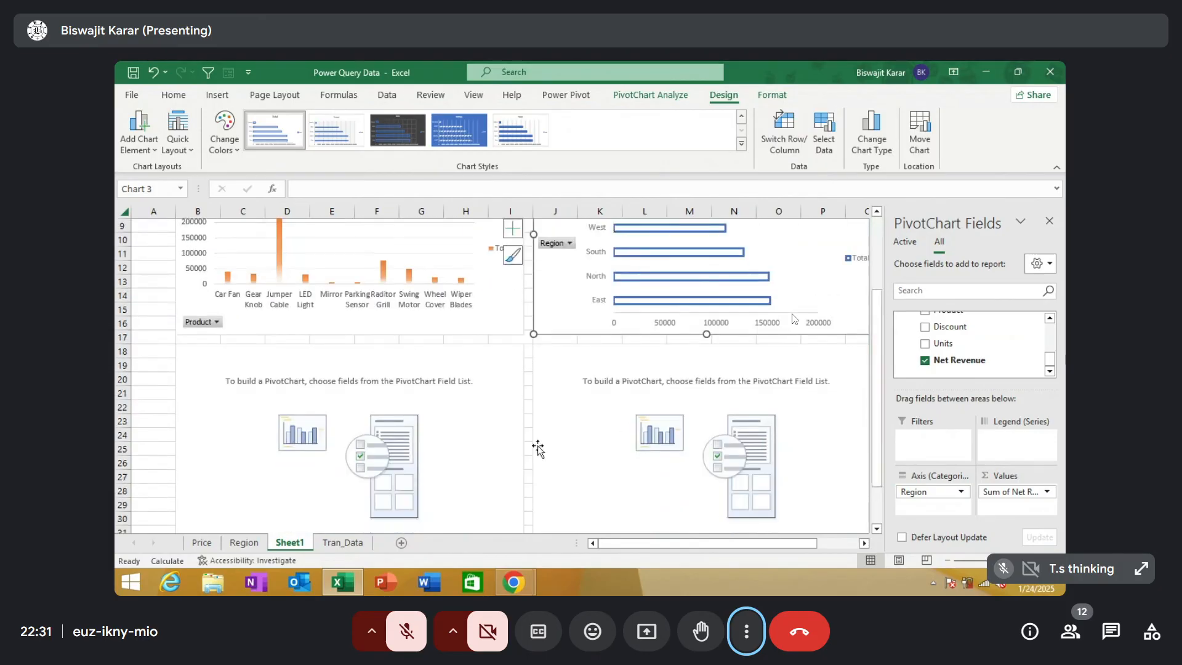
{"action": "left_click", "coordinate": [457, 410]}
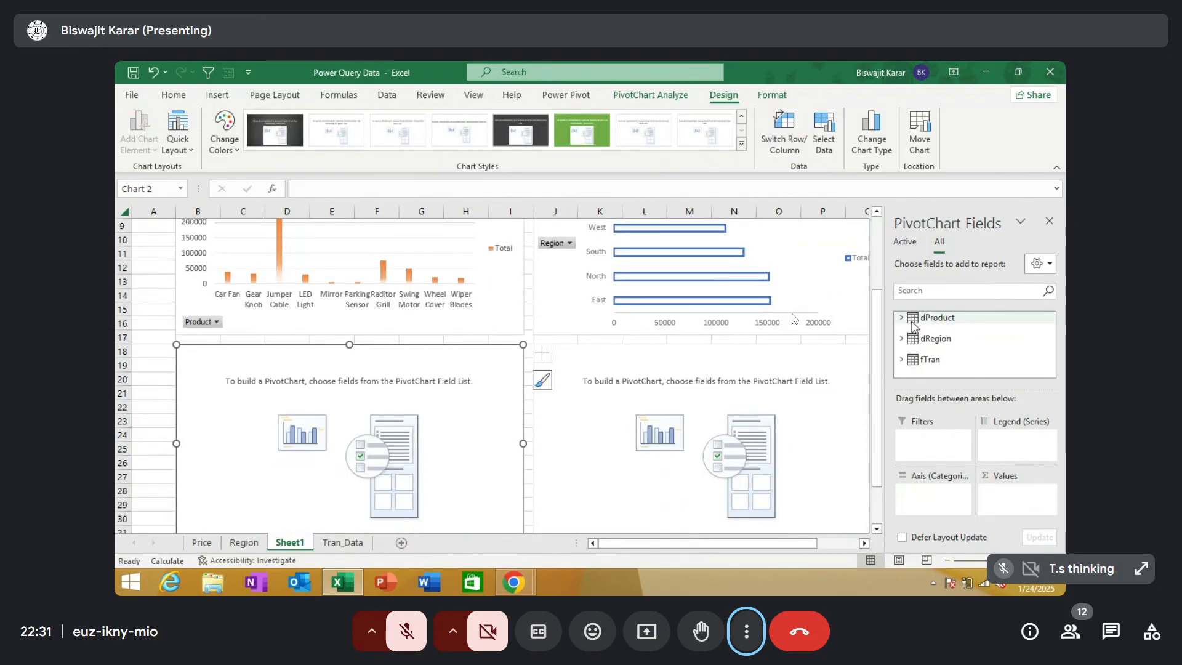
{"action": "left_click", "coordinate": [902, 338]}
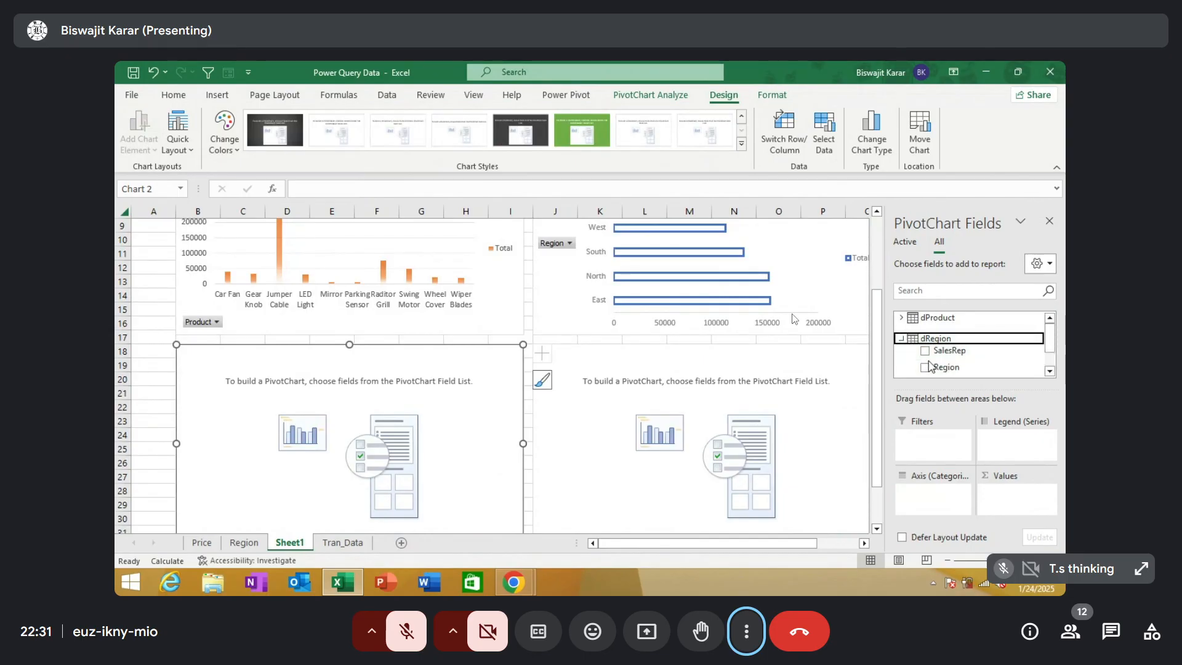
{"action": "left_click_drag", "start_coordinate": [919, 354], "coordinate": [927, 492]}
{"action": "left_click_drag", "start_coordinate": [1051, 342], "coordinate": [1011, 506]}
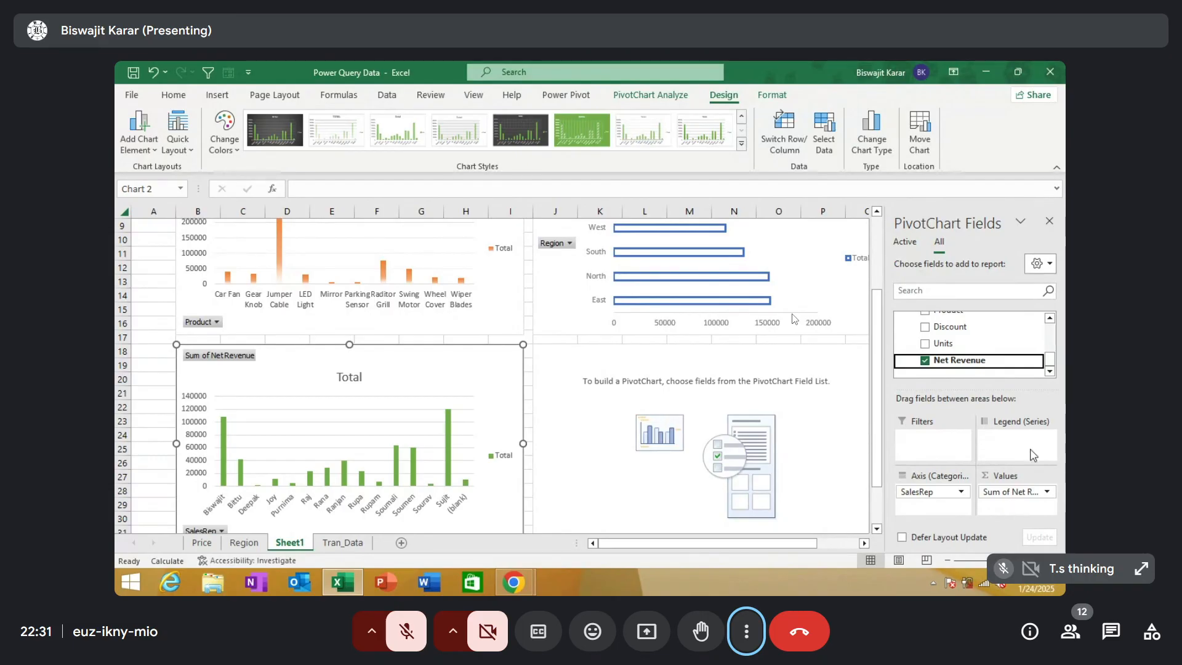
Change the SalesRep chart's type from Clustered Column to Pie
{"action": "left_click", "coordinate": [885, 147]}
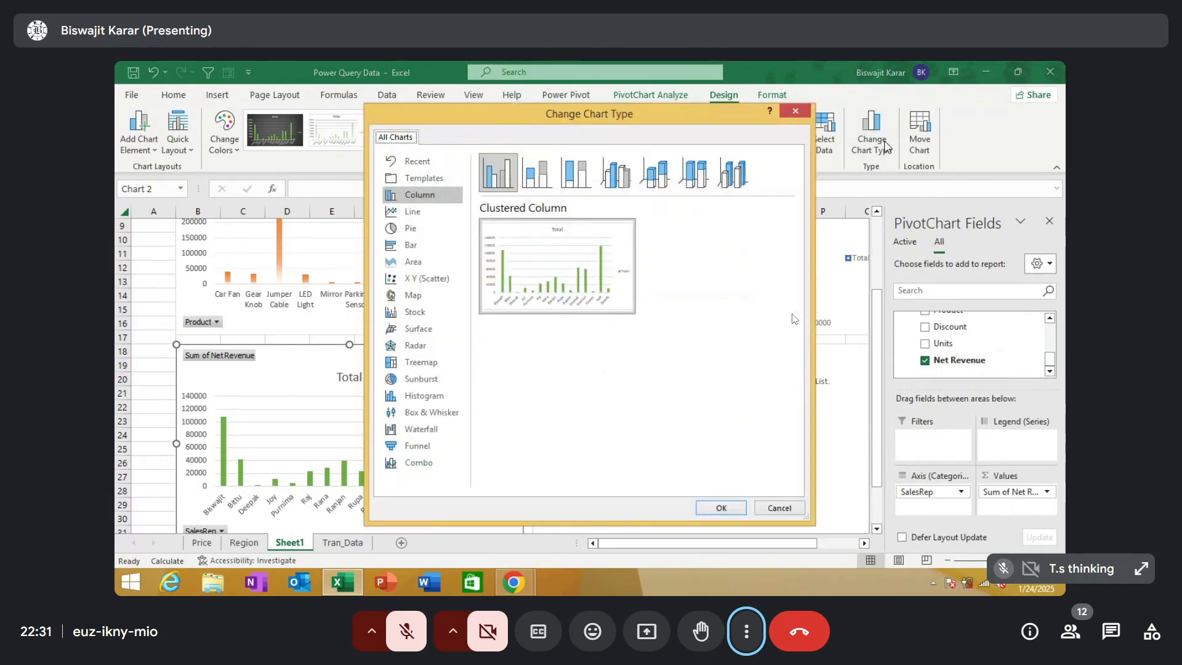
{"action": "left_click", "coordinate": [439, 228]}
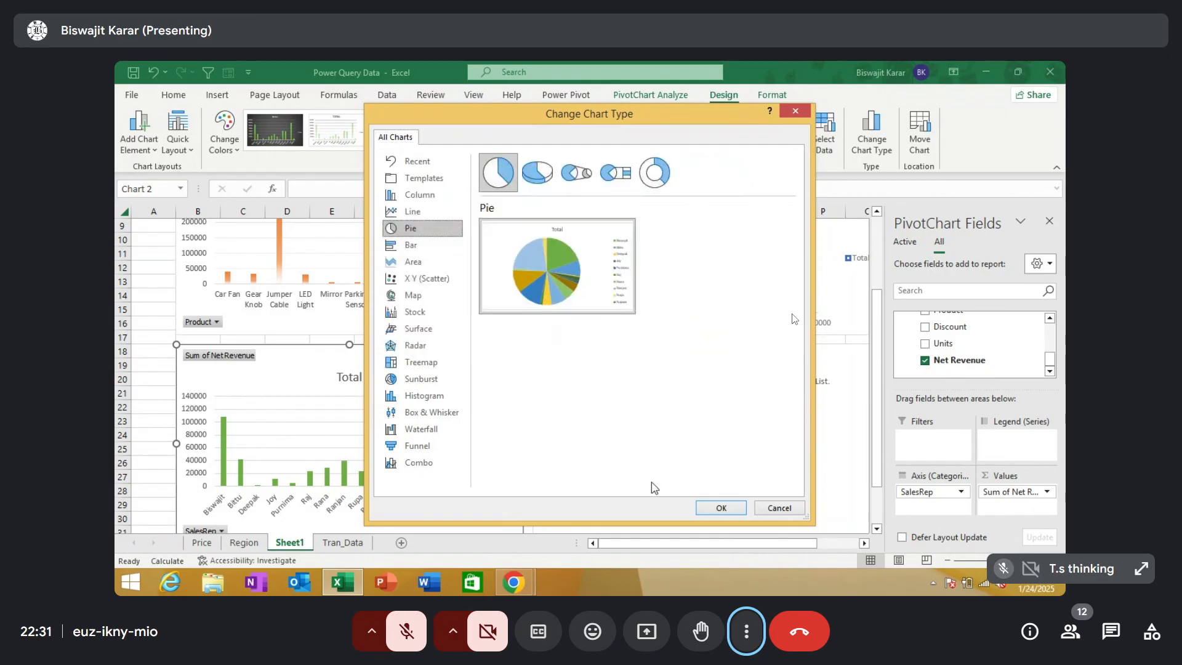
{"action": "left_click", "coordinate": [719, 508]}
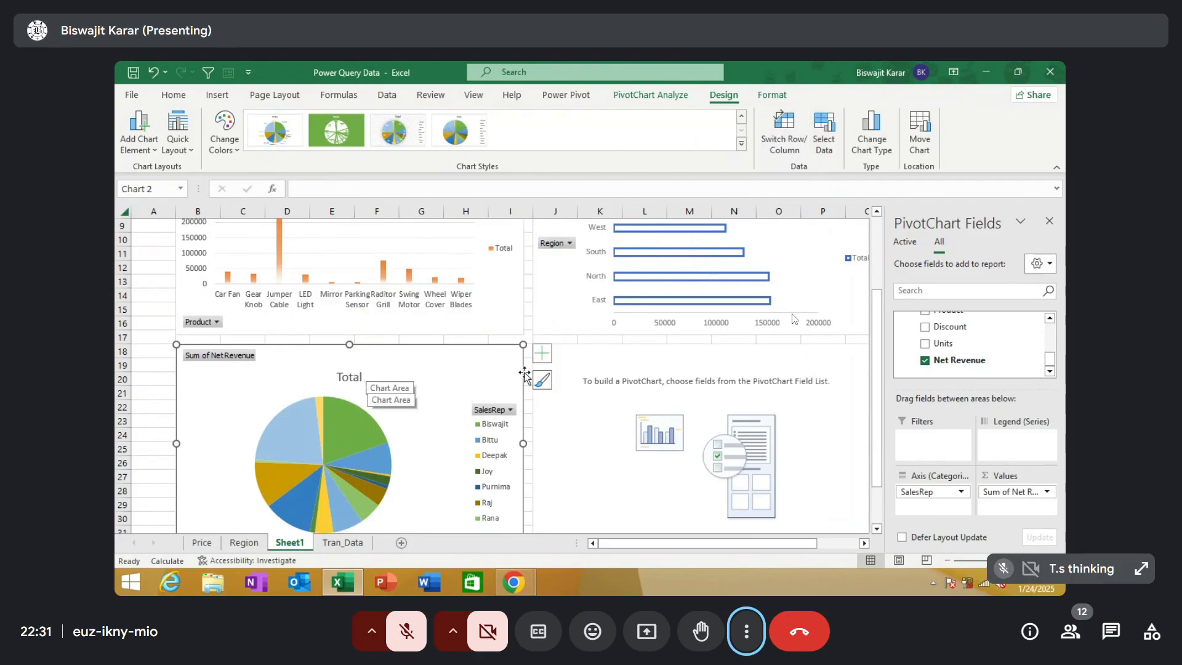
Add data labels at the outside end of the SalesRep pie chart's slices
{"action": "left_click", "coordinate": [543, 354]}
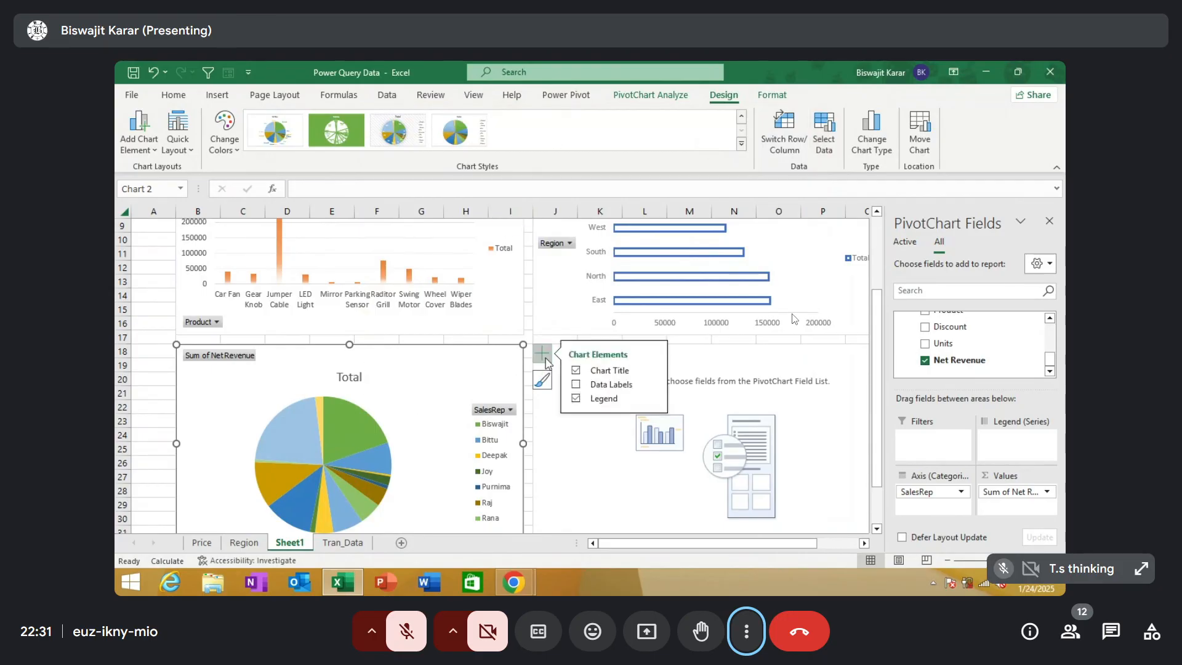
{"action": "left_click", "coordinate": [576, 385]}
{"action": "left_click", "coordinate": [653, 384]}
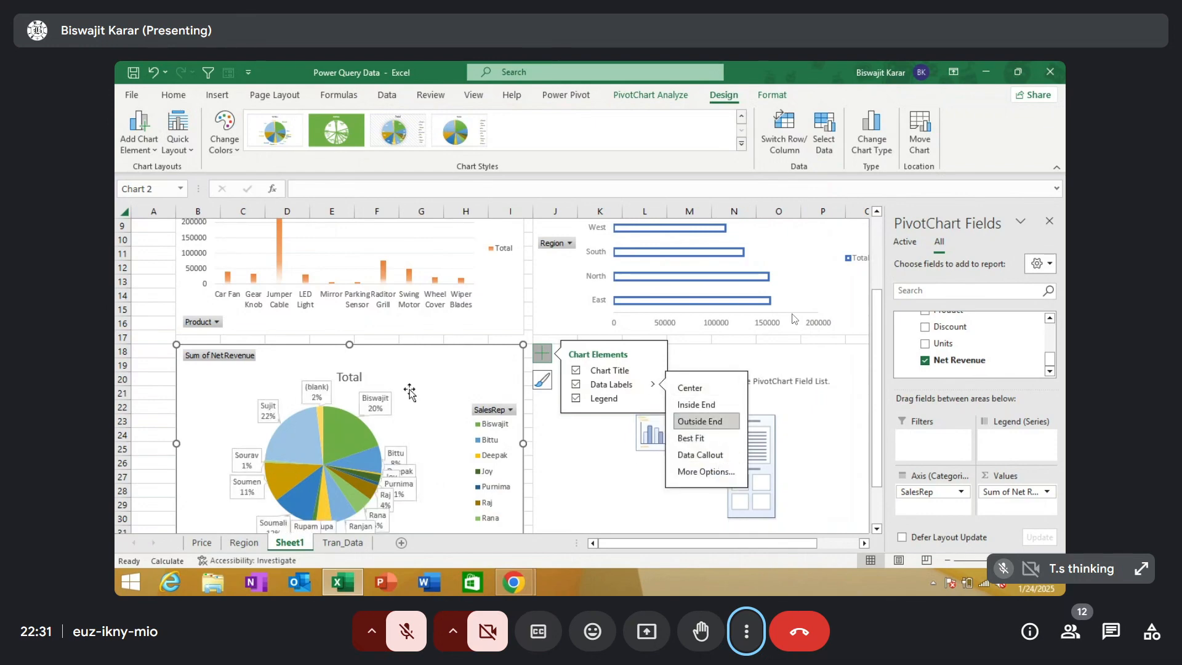
Move the SalesRep pie chart's title slightly upward and change its text to "Rep wise Net Revenue"
{"action": "left_click", "coordinate": [349, 376]}
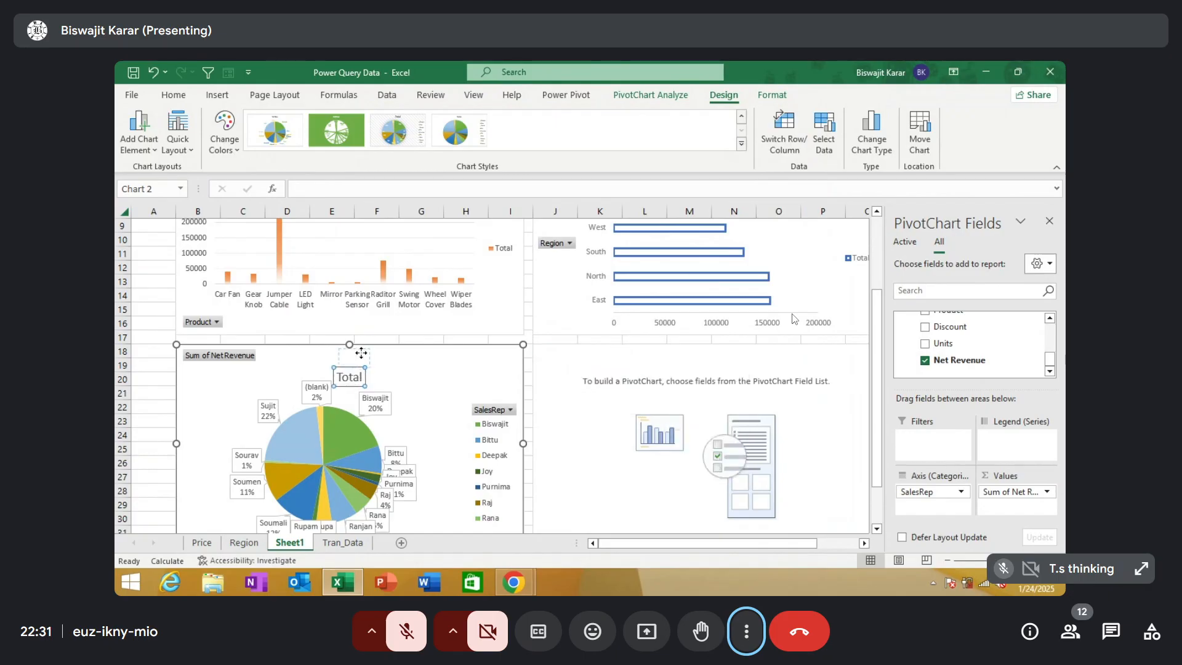
{"action": "left_click_drag", "start_coordinate": [360, 355], "coordinate": [361, 359]}
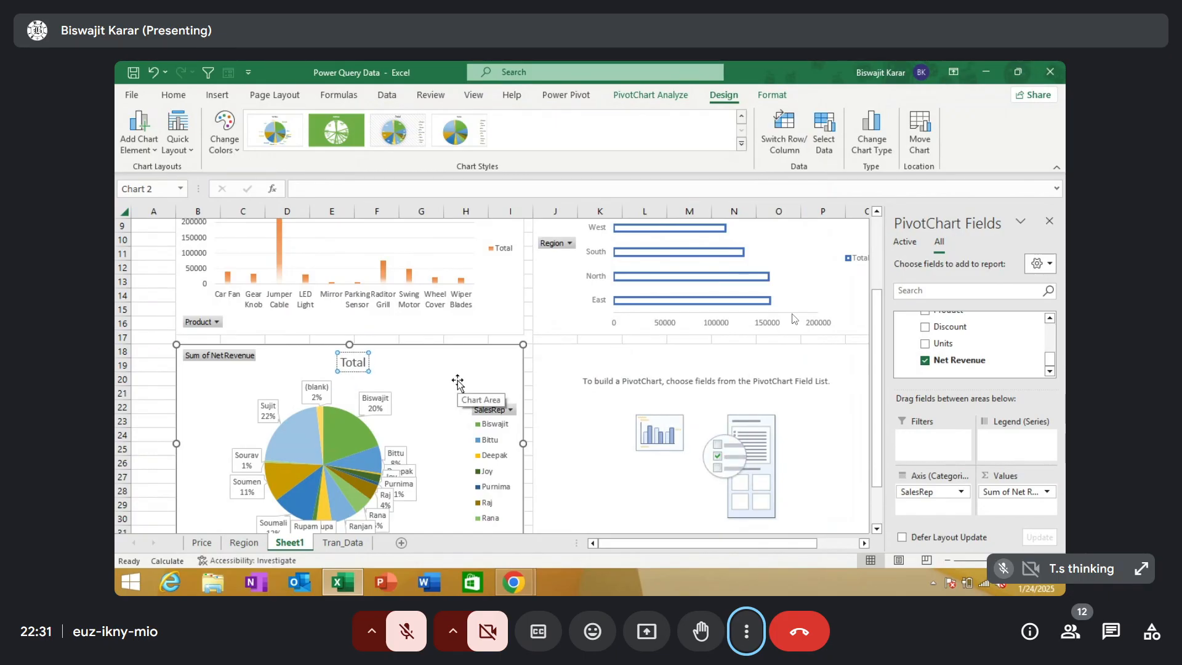
{"action": "key", "text": "BackSpace"}
{"action": "key", "text": "BackSpace"}
{"action": "key", "text": "BackSpace"}
{"action": "key", "text": "BackSpace"}
{"action": "key", "text": "BackSpace"}
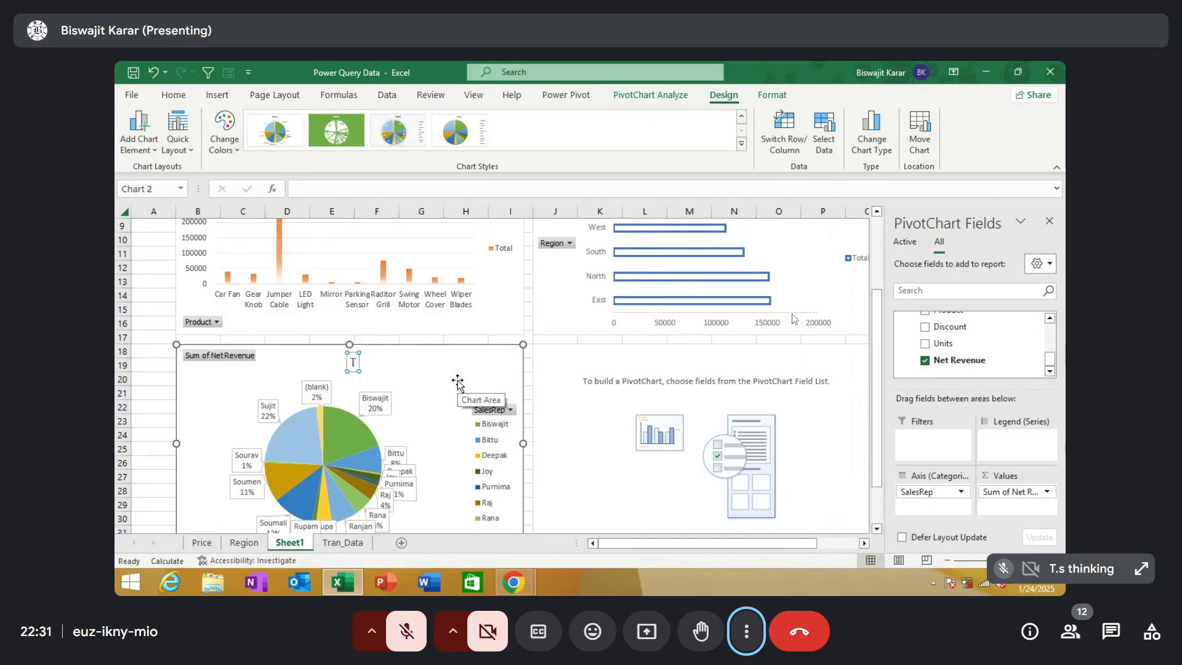
{"action": "type", "text": "Rep wise"}
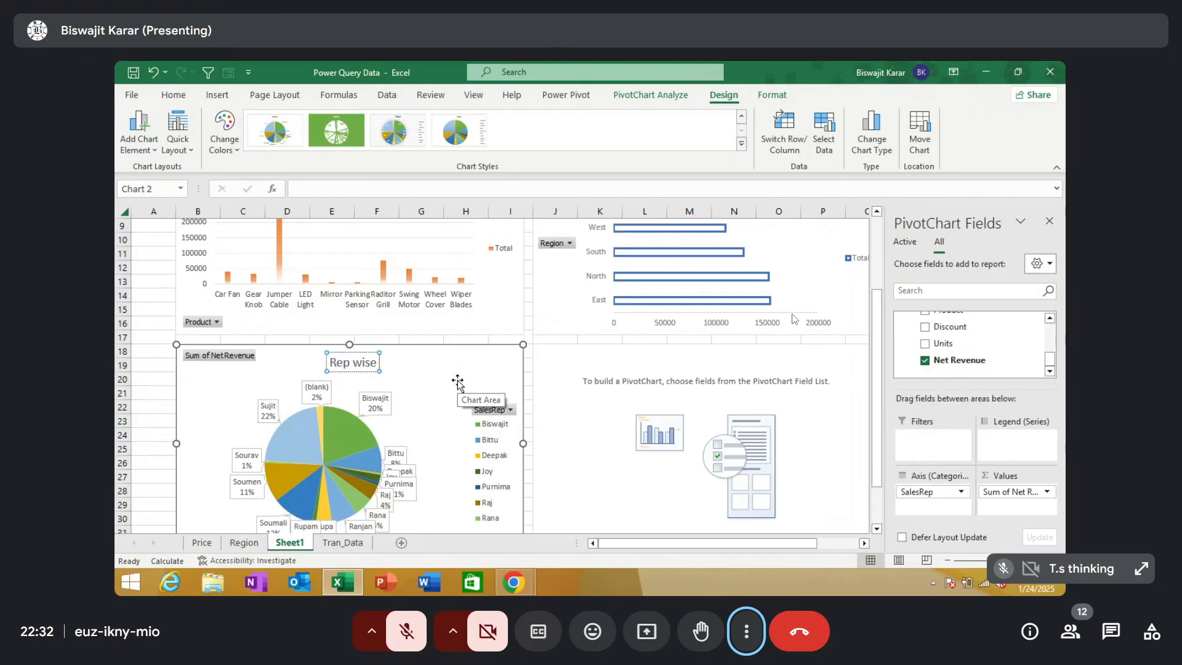
{"action": "type", "text": " Net Re"}
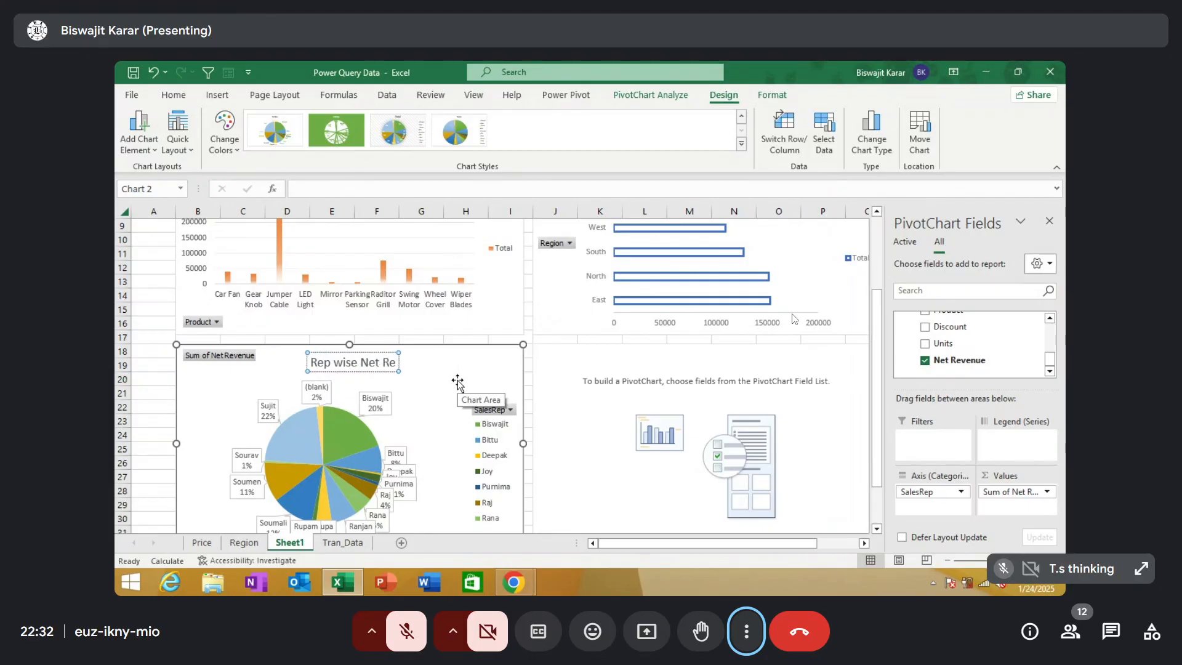
{"action": "type", "text": "venue"}
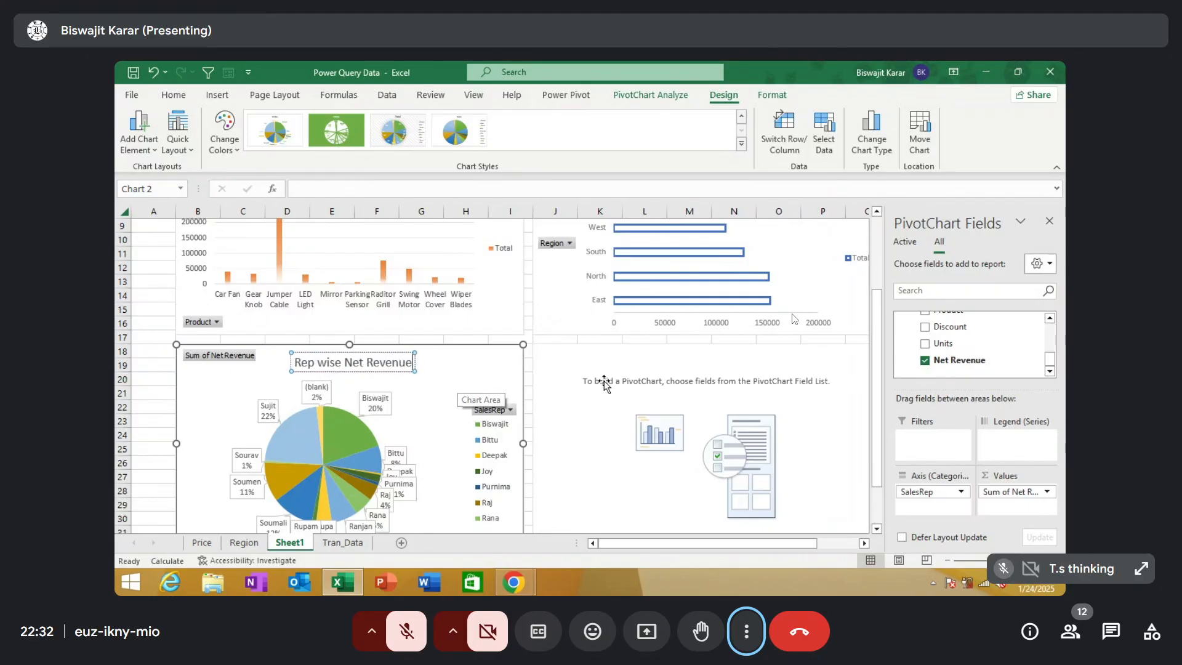
Build the empty PivotChart below the region chart with fTran's Date as the axis category and Net Revenue as the values
{"action": "left_click", "coordinate": [582, 366]}
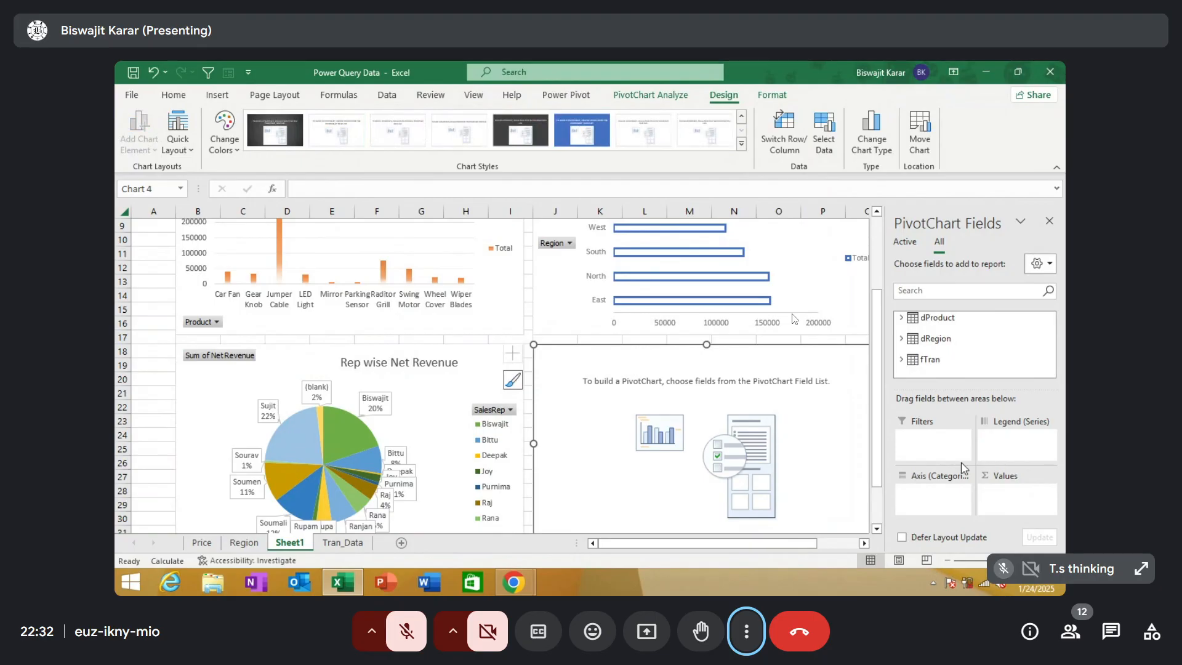
{"action": "left_click", "coordinate": [901, 359]}
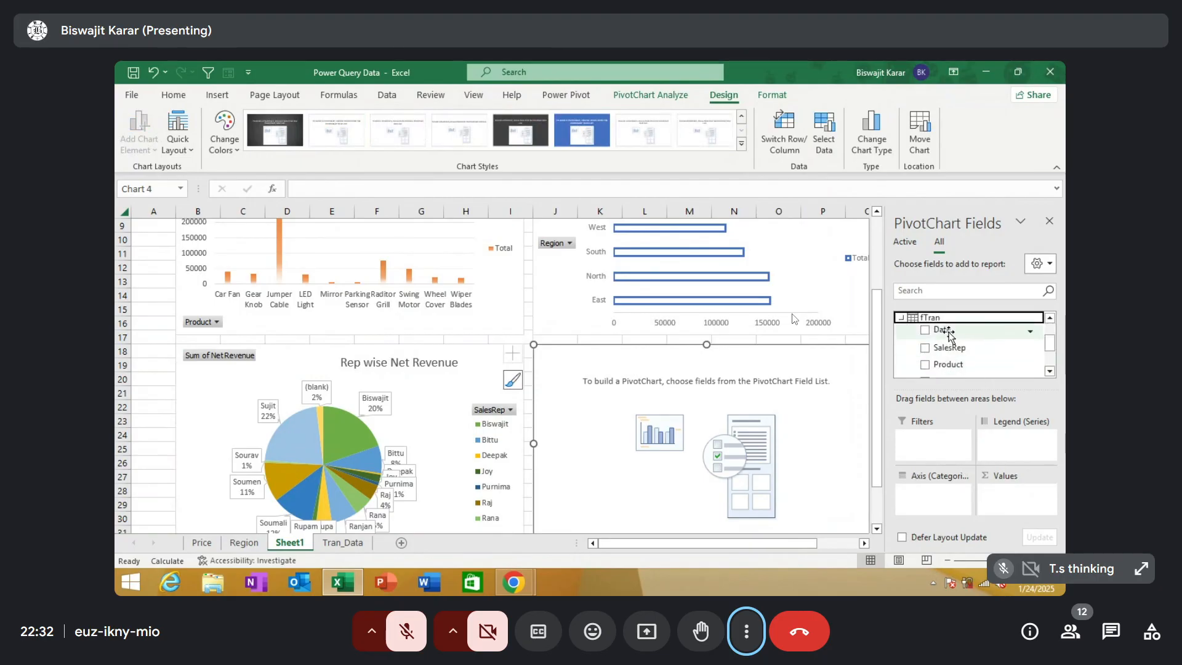
{"action": "left_click_drag", "start_coordinate": [948, 335], "coordinate": [928, 490]}
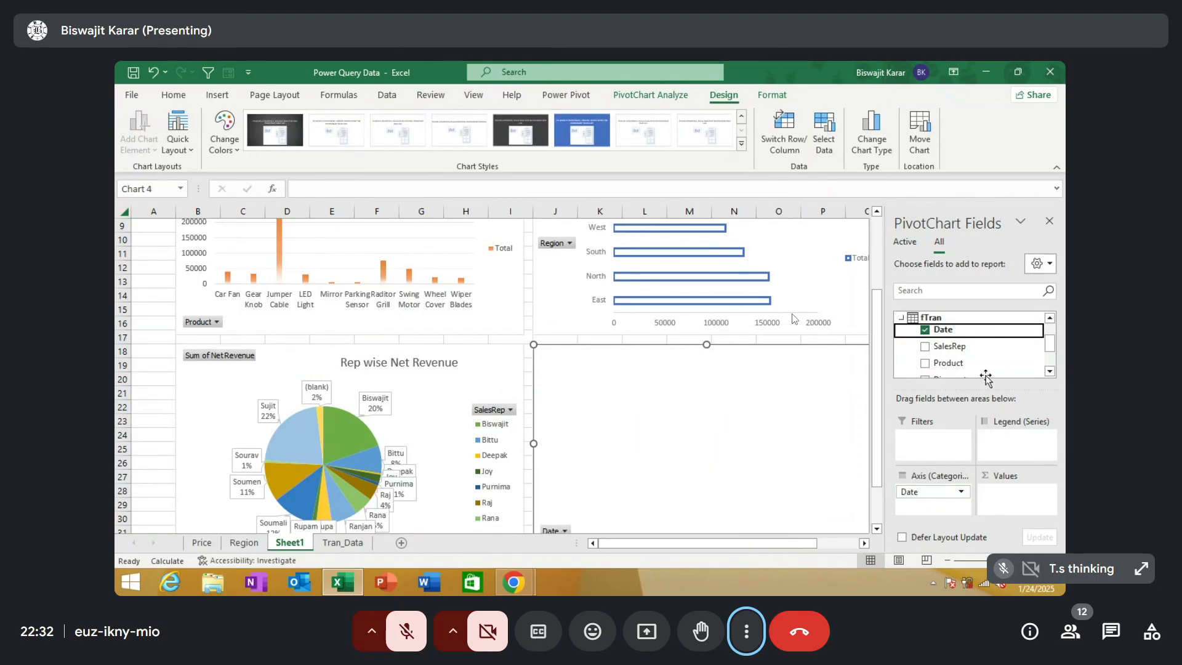
{"action": "mouse_move", "coordinate": [1050, 345]}
{"action": "left_mouse_down"}
{"action": "mouse_move", "coordinate": [999, 430]}
{"action": "mouse_move", "coordinate": [999, 491]}
{"action": "mouse_move", "coordinate": [1010, 497]}
{"action": "left_mouse_up"}
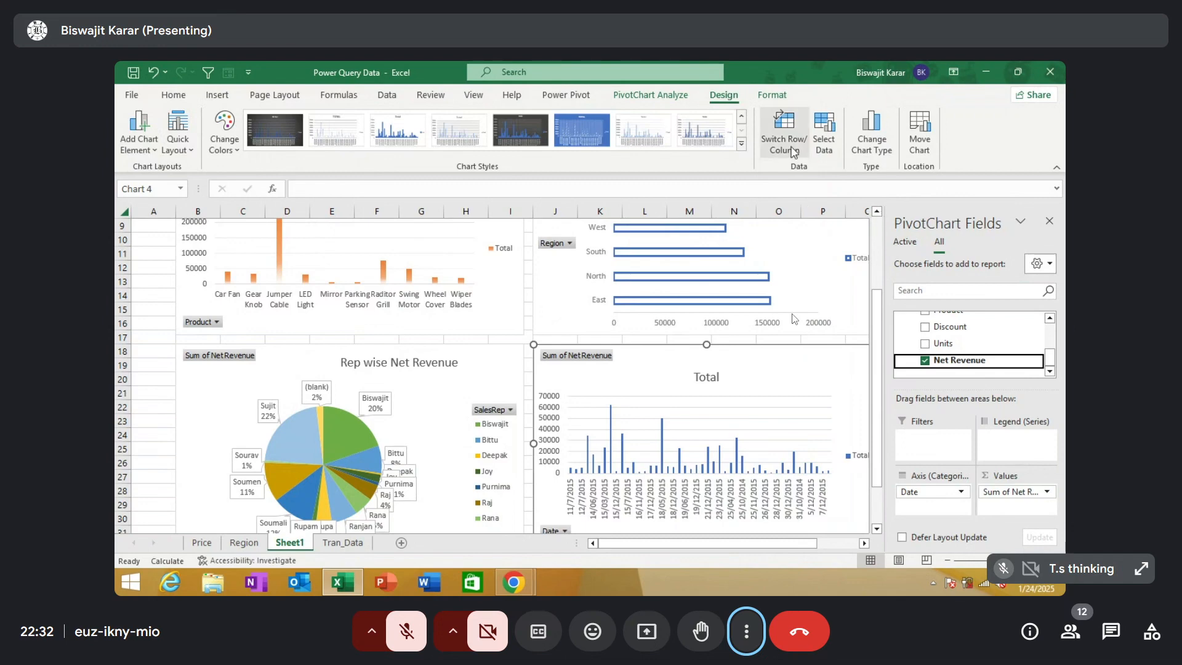
Change the Date chart's type from Clustered Column to Line with Markers
{"action": "left_click", "coordinate": [871, 139]}
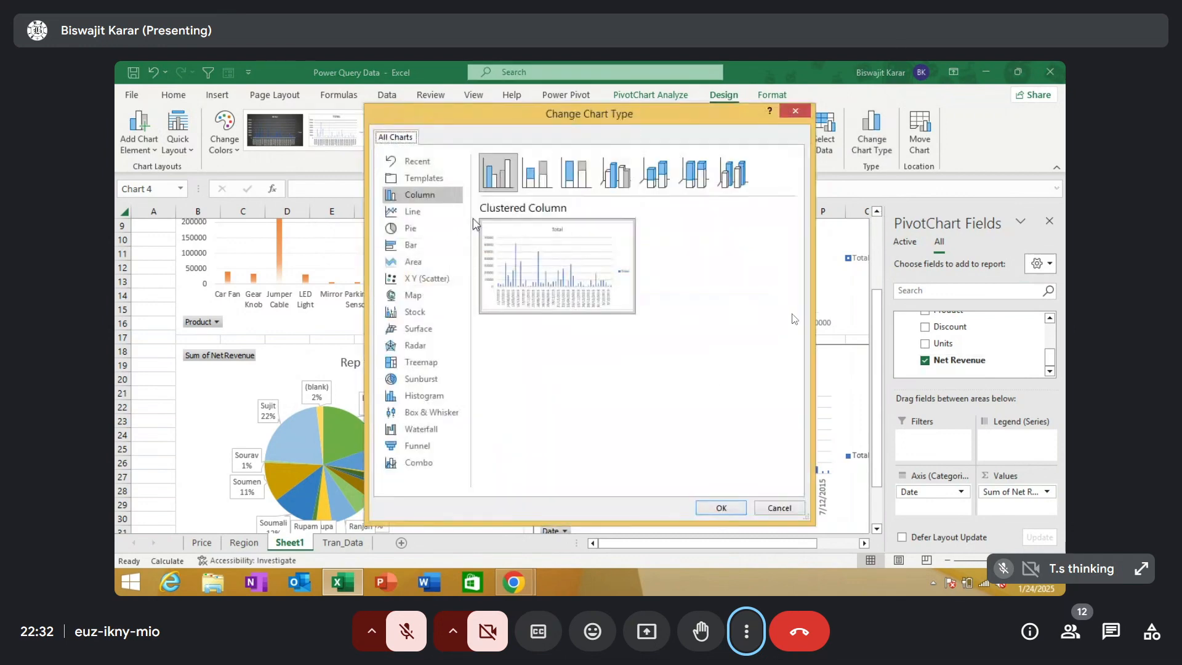
{"action": "left_click", "coordinate": [411, 211]}
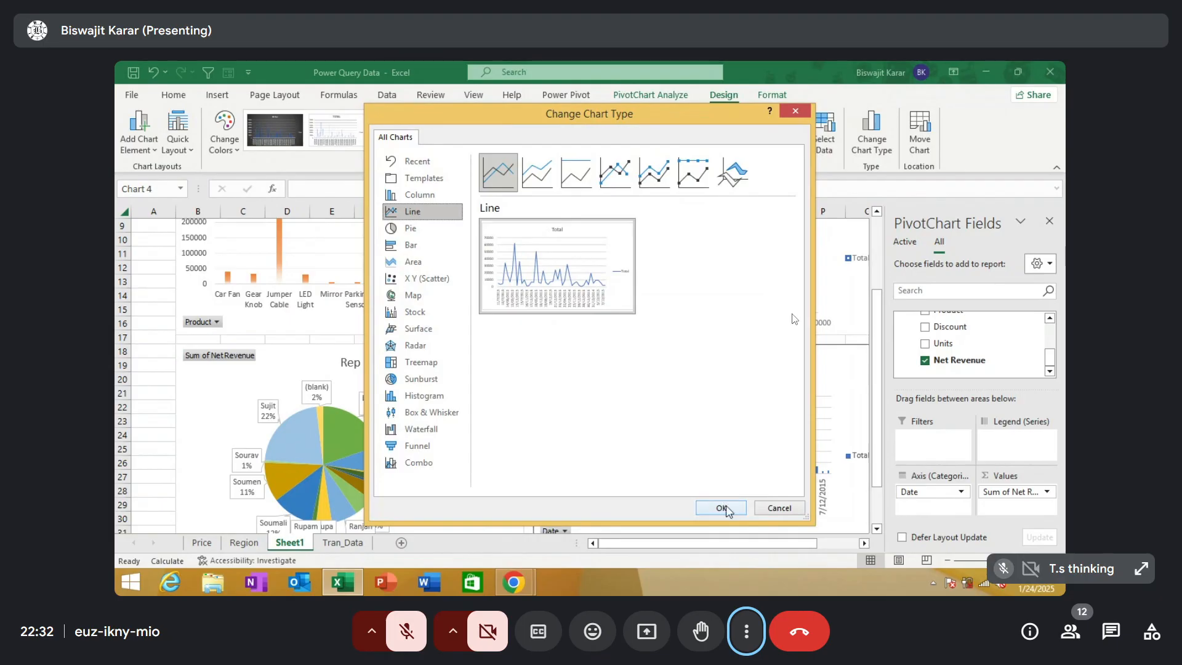
{"action": "left_click", "coordinate": [615, 171]}
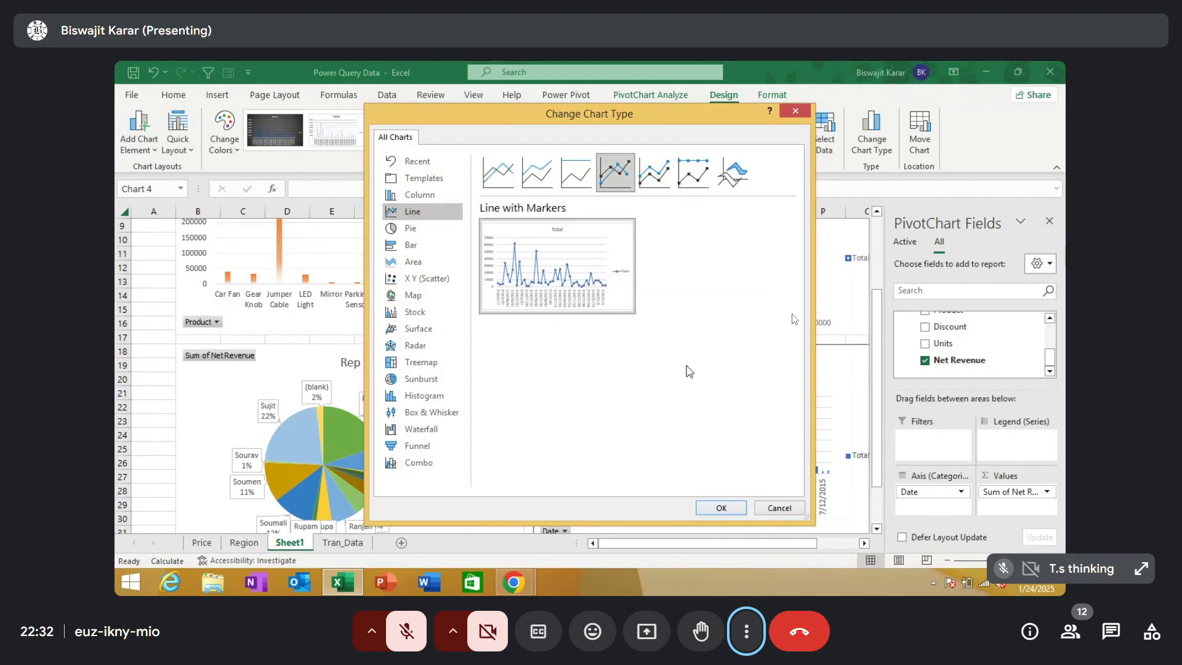
{"action": "left_click", "coordinate": [721, 507]}
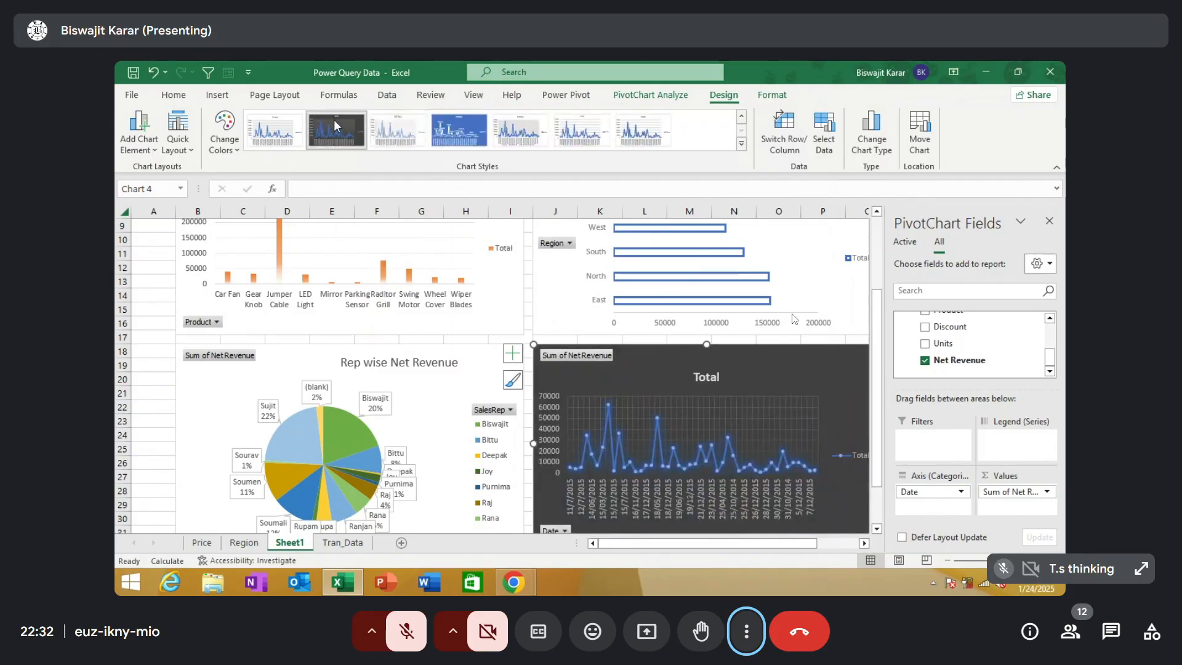
Apply the dark-background chart style to the Date line chart and recolour it with the orange, yellow and green Colorful palette
{"action": "left_click", "coordinate": [334, 126]}
{"action": "left_click", "coordinate": [224, 132]}
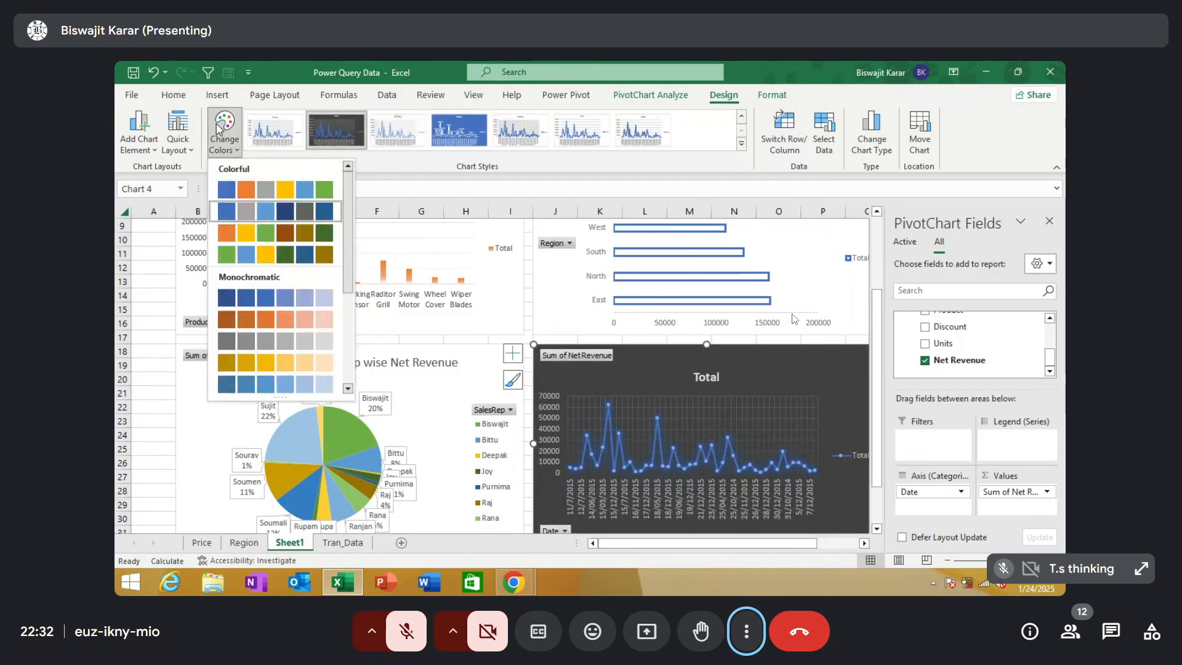
{"action": "left_click", "coordinate": [266, 234]}
Change the Date line chart's title to "Growth" and close the PivotChart field list
{"action": "left_click", "coordinate": [718, 378]}
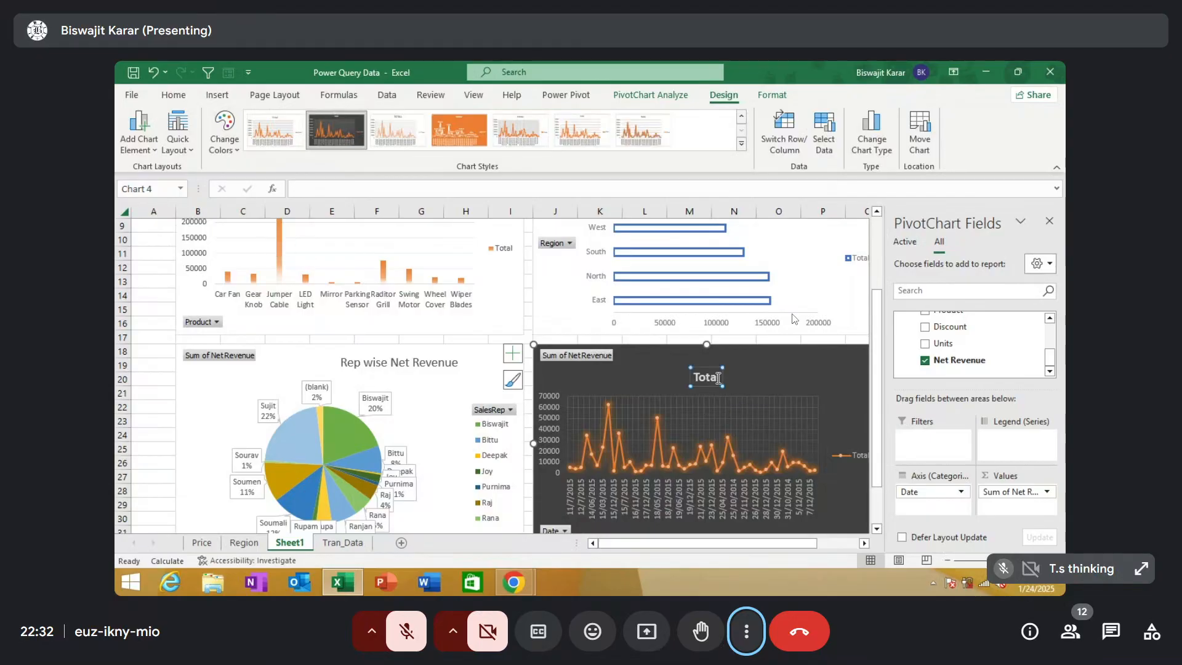
{"action": "key", "text": "BackSpace"}
{"action": "key", "text": "BackSpace"}
{"action": "key", "text": "BackSpace"}
{"action": "key", "text": "BackSpace"}
{"action": "key", "text": "BackSpace"}
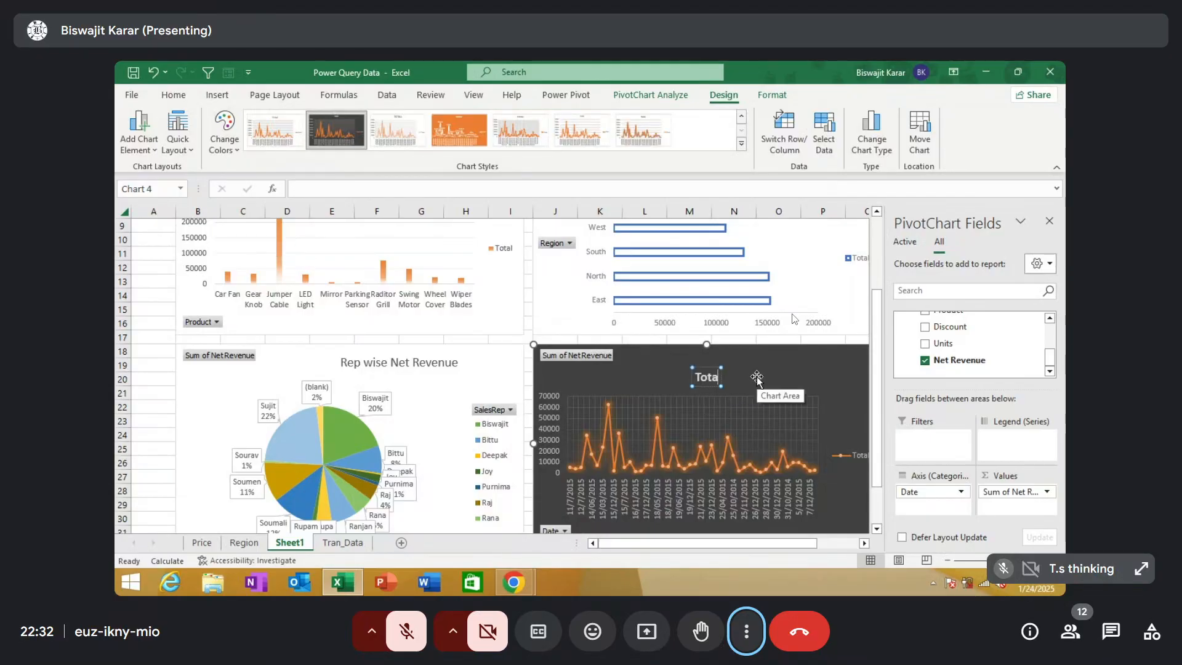
{"action": "type", "text": "Growth"}
{"action": "left_click", "coordinate": [788, 369]}
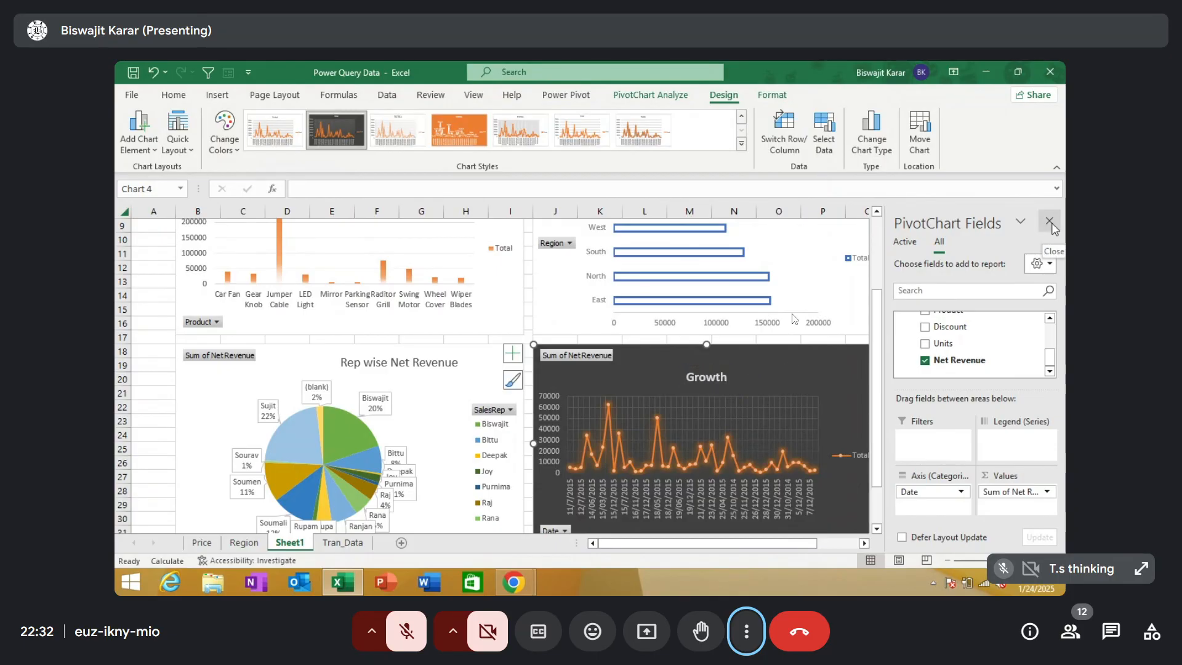
{"action": "left_click", "coordinate": [1050, 222]}
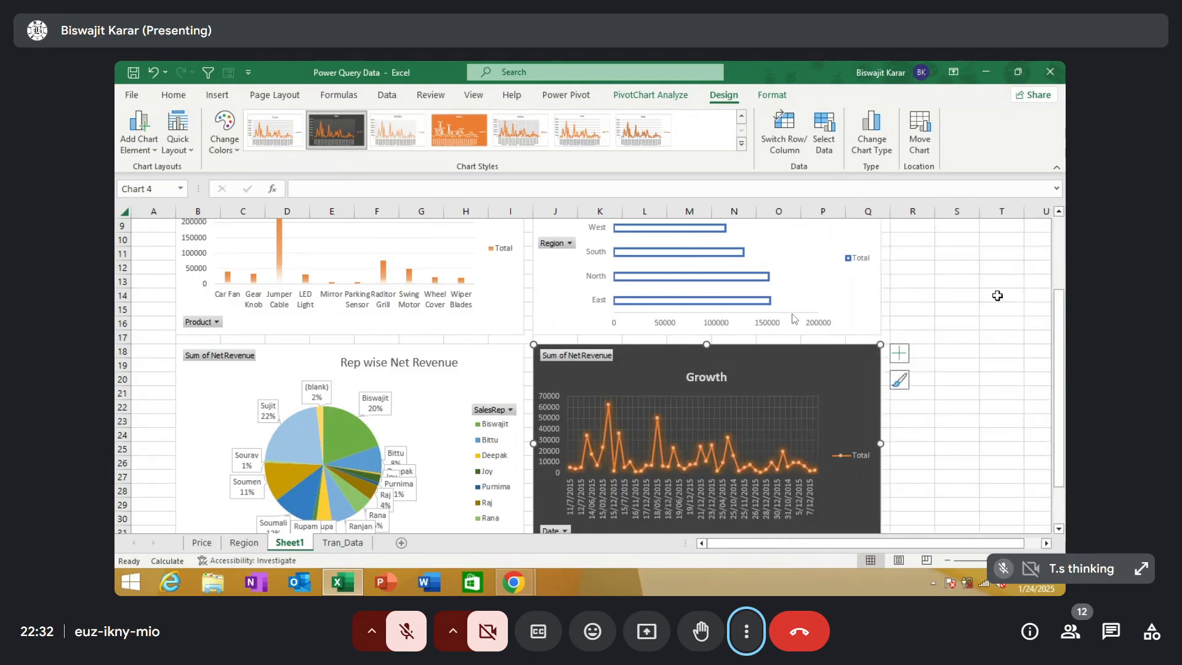
Insert slicers from the region chart for dRegion's Region and SalesRep and fTran's Product
{"action": "scroll", "coordinate": [997, 296], "scroll_direction": "up", "scroll_amount": 3}
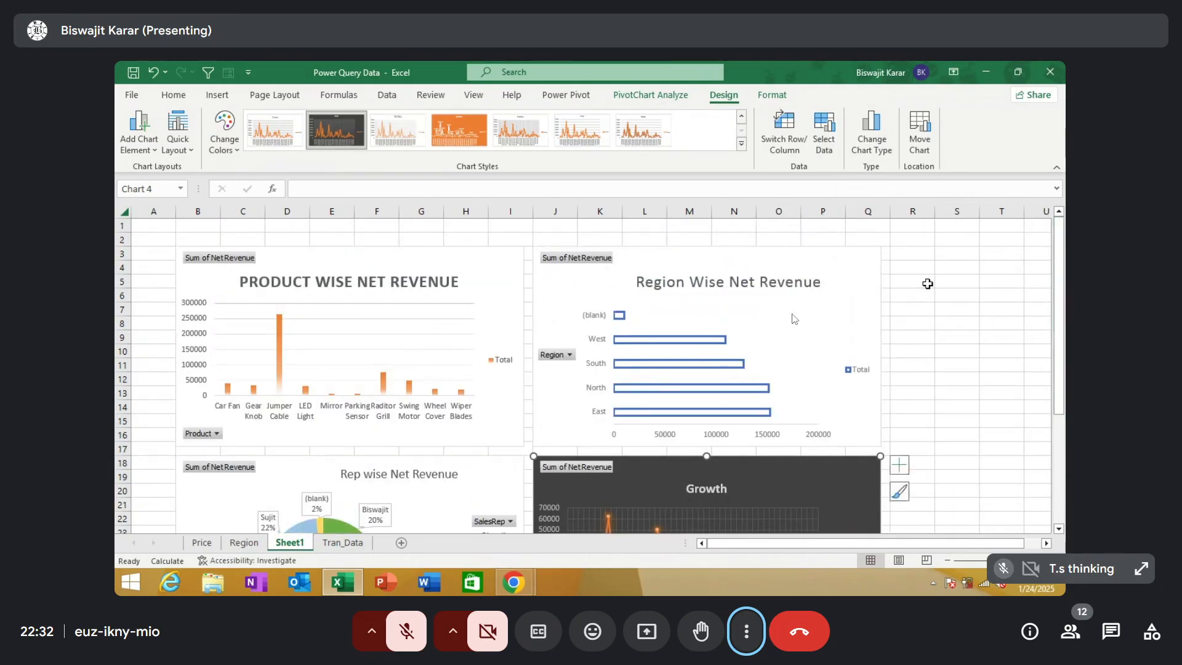
{"action": "left_click", "coordinate": [680, 100]}
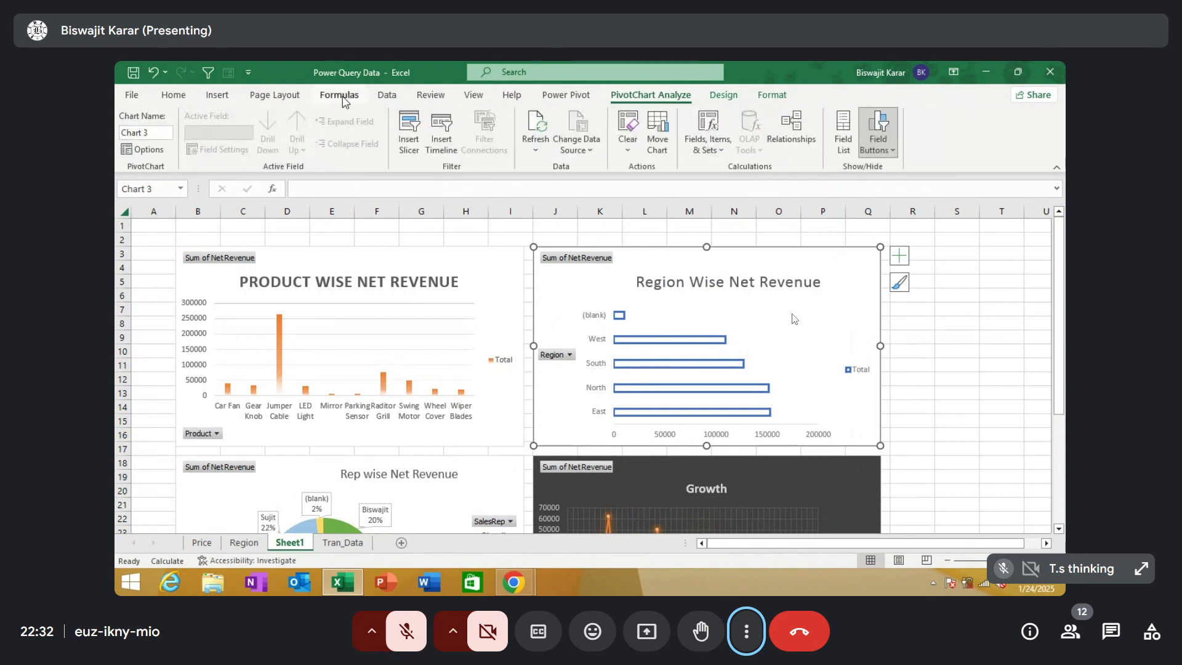
{"action": "left_click", "coordinate": [411, 135]}
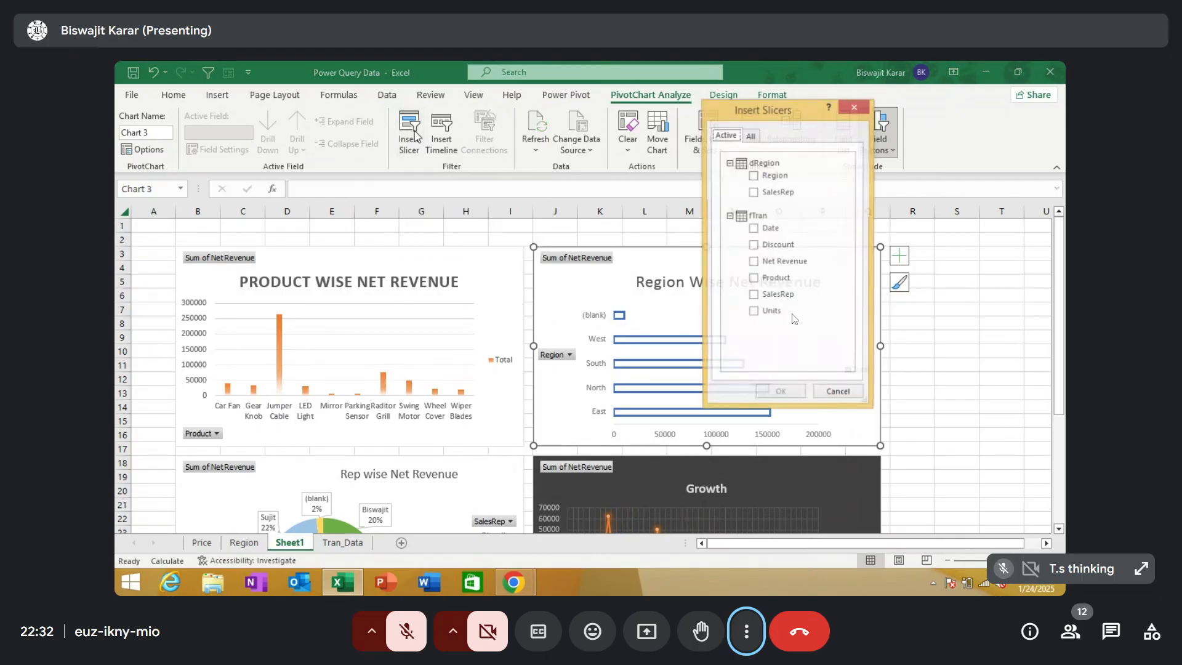
{"action": "left_click", "coordinate": [757, 178]}
{"action": "left_click", "coordinate": [755, 193]}
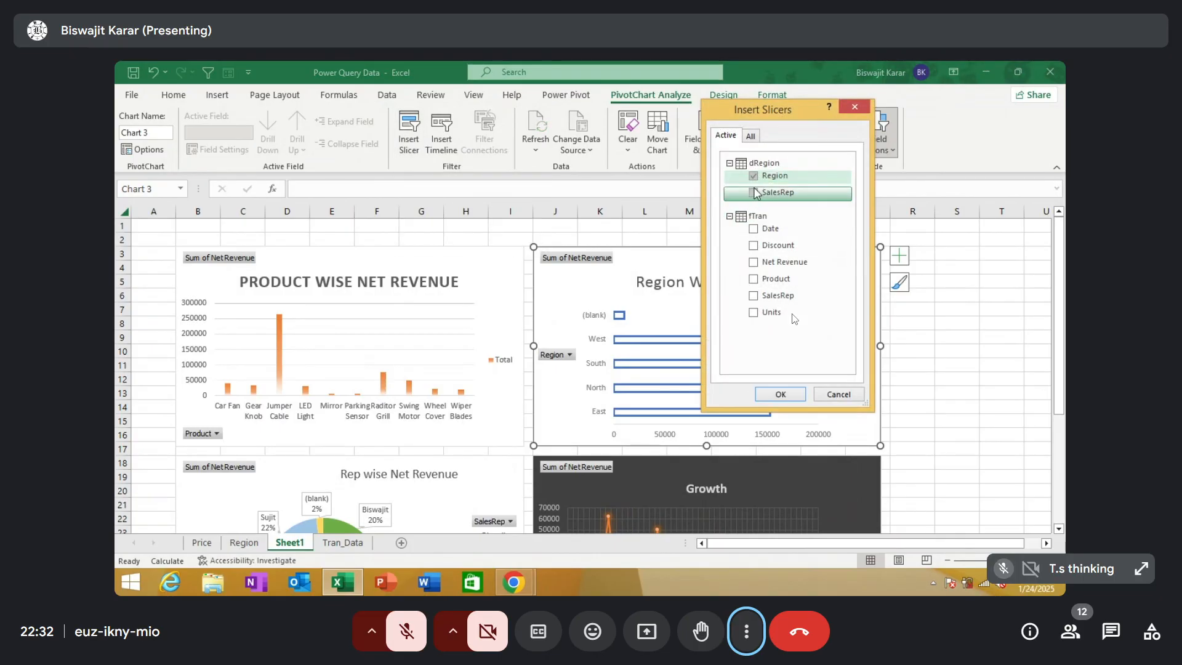
{"action": "left_click", "coordinate": [762, 283]}
{"action": "left_click", "coordinate": [781, 395]}
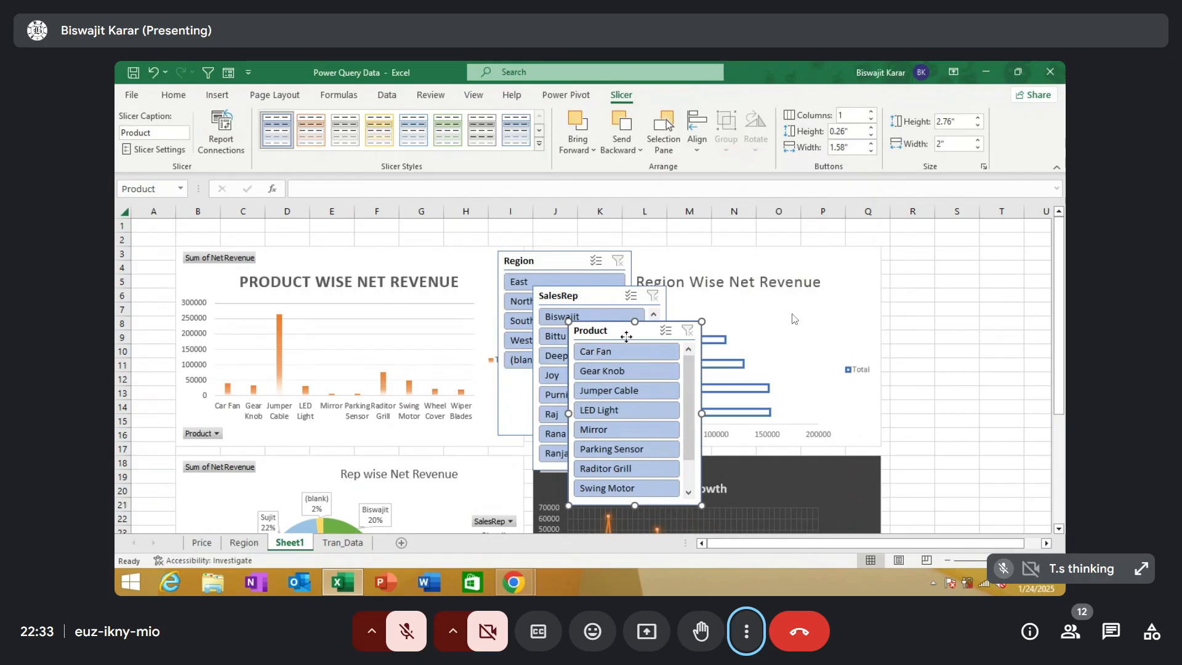
Arrange the slicers beside the charts: Product next to the region chart, SalesRep below Product, and Region beyond Product
{"action": "left_click_drag", "start_coordinate": [628, 337], "coordinate": [947, 263]}
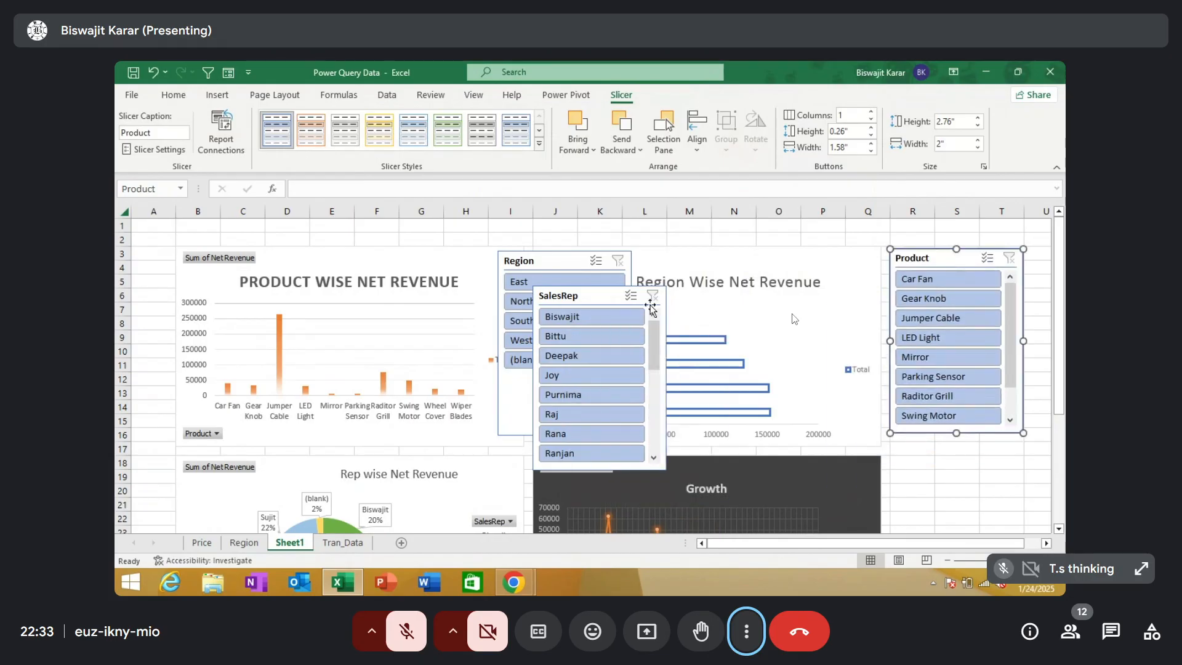
{"action": "left_click_drag", "start_coordinate": [622, 301], "coordinate": [980, 453]}
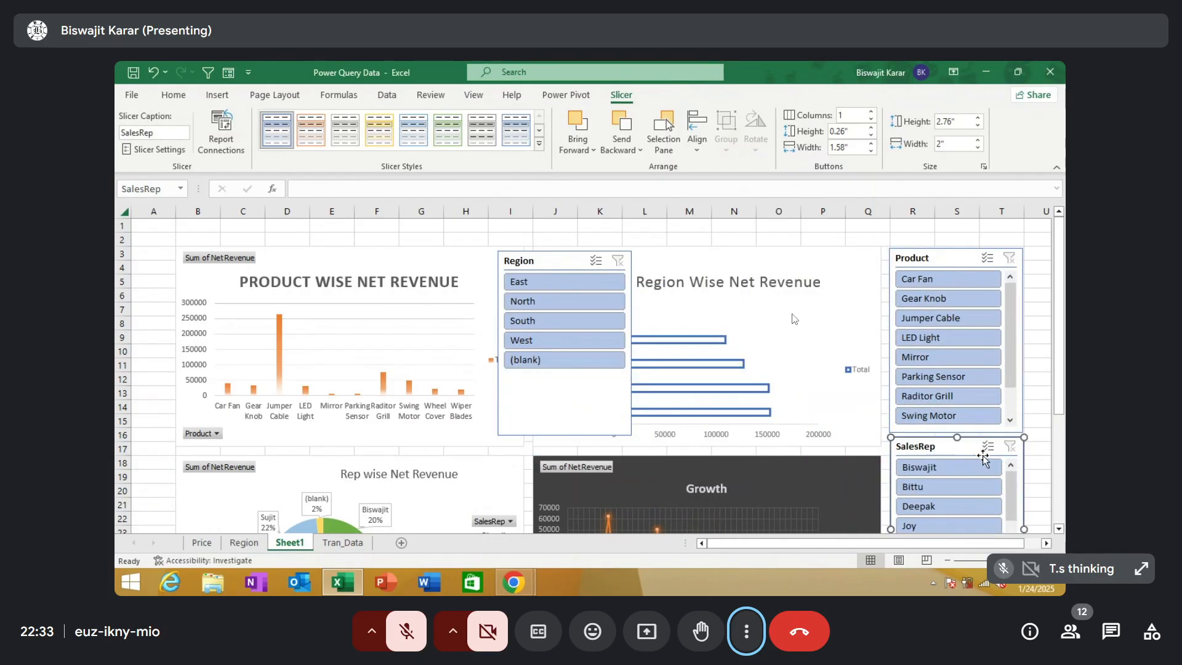
{"action": "left_click", "coordinate": [947, 561]}
{"action": "left_click", "coordinate": [947, 561]}
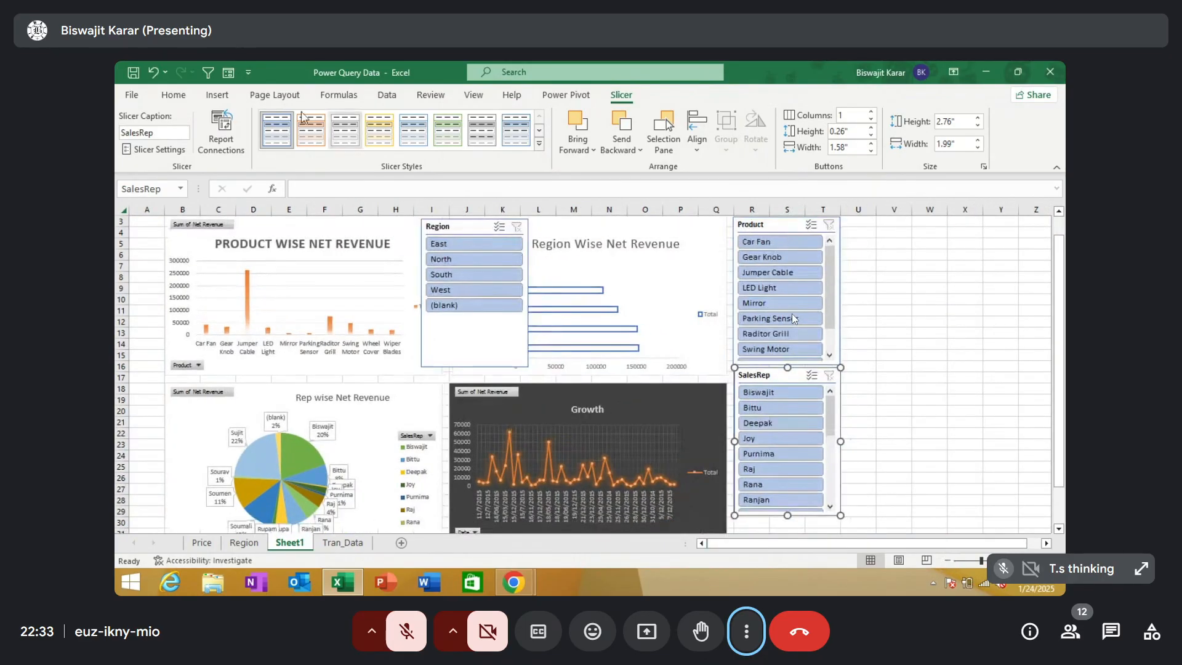
{"action": "left_click", "coordinate": [174, 94]}
{"action": "left_click_drag", "start_coordinate": [443, 226], "coordinate": [875, 228]}
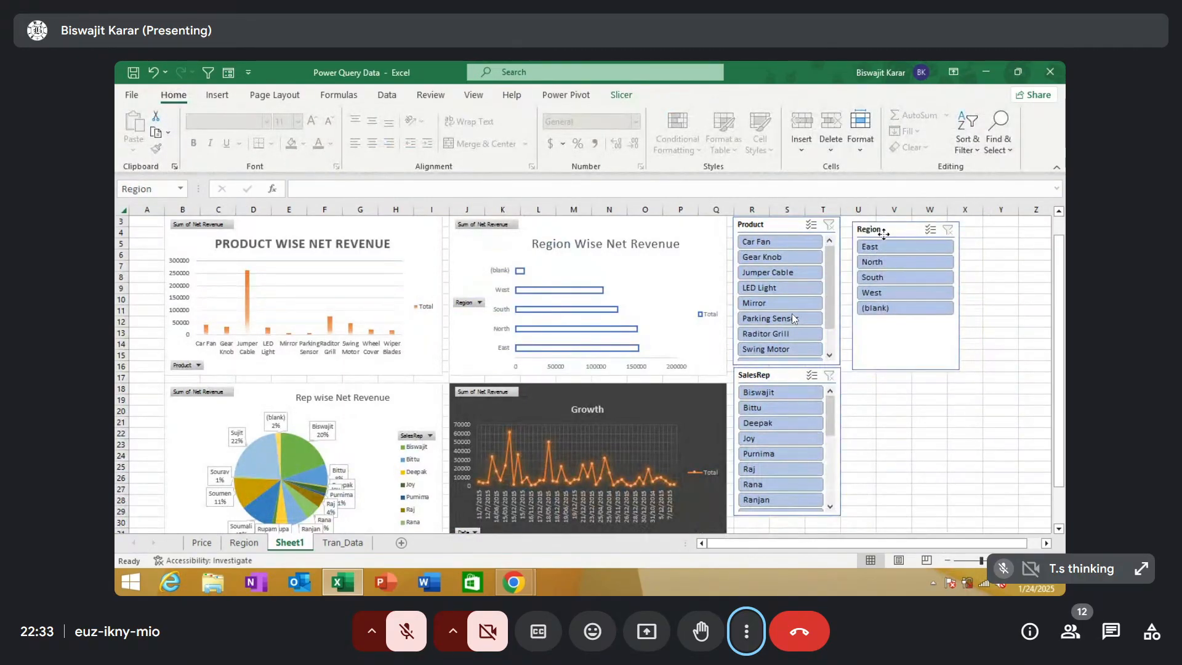
Test the Product slicer on the region chart with LED Light, Gear Knob and Parking Sensor, and clear its filter
{"action": "left_click", "coordinate": [651, 241]}
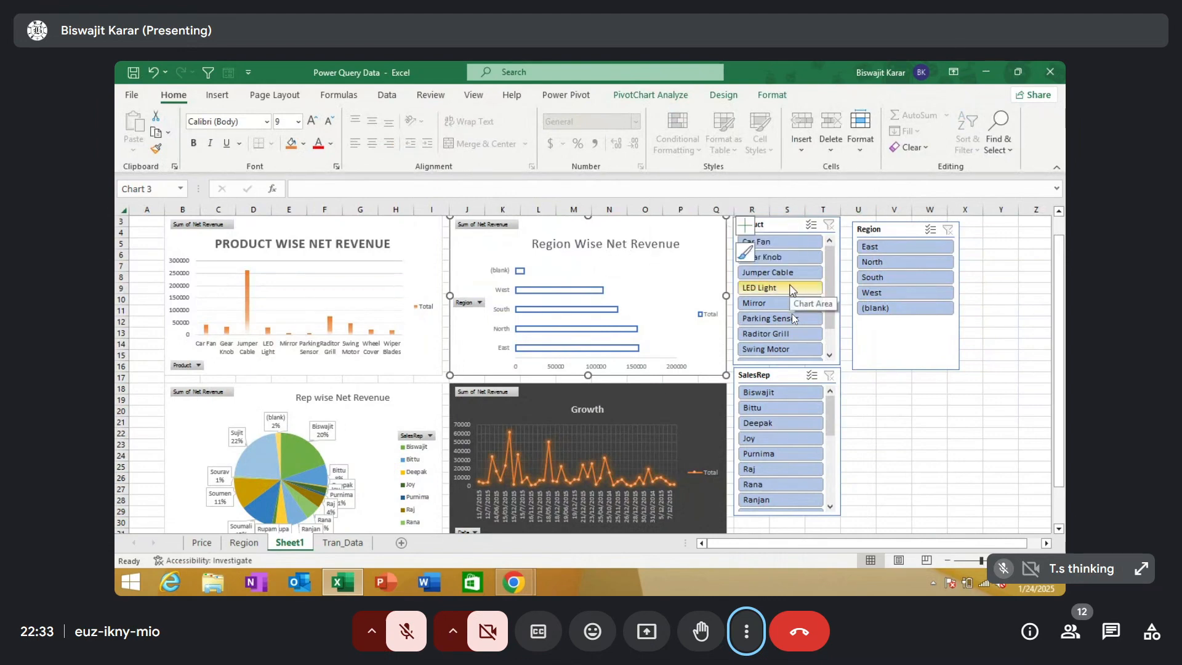
{"action": "left_click", "coordinate": [790, 289]}
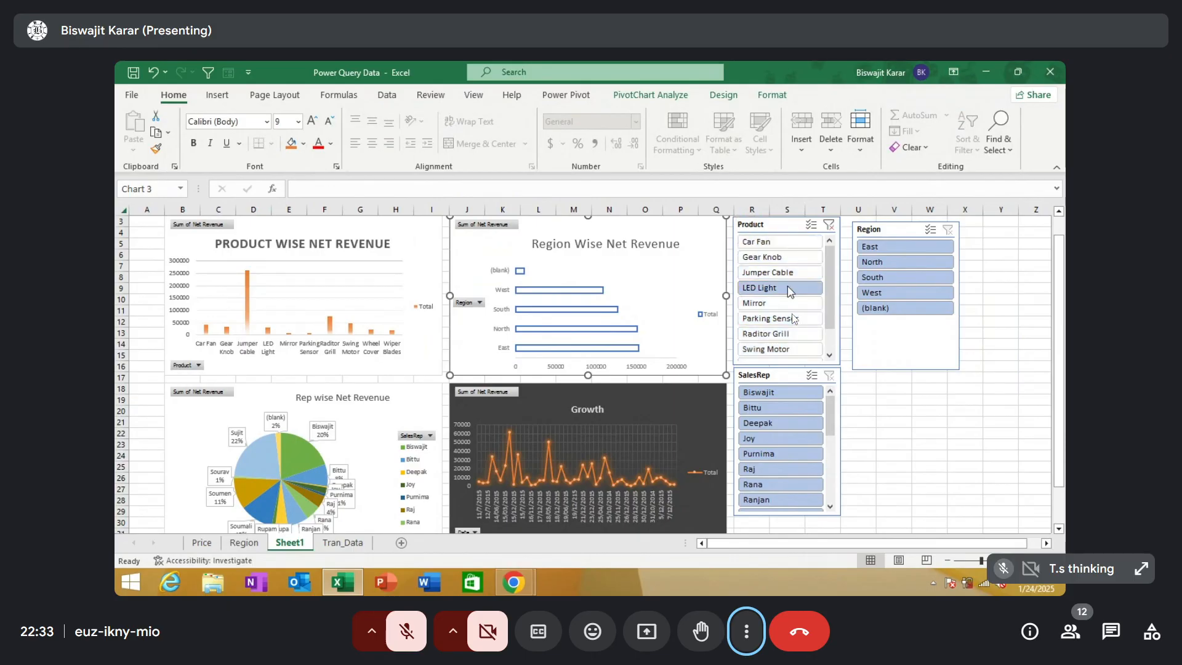
{"action": "left_click", "coordinate": [794, 259]}
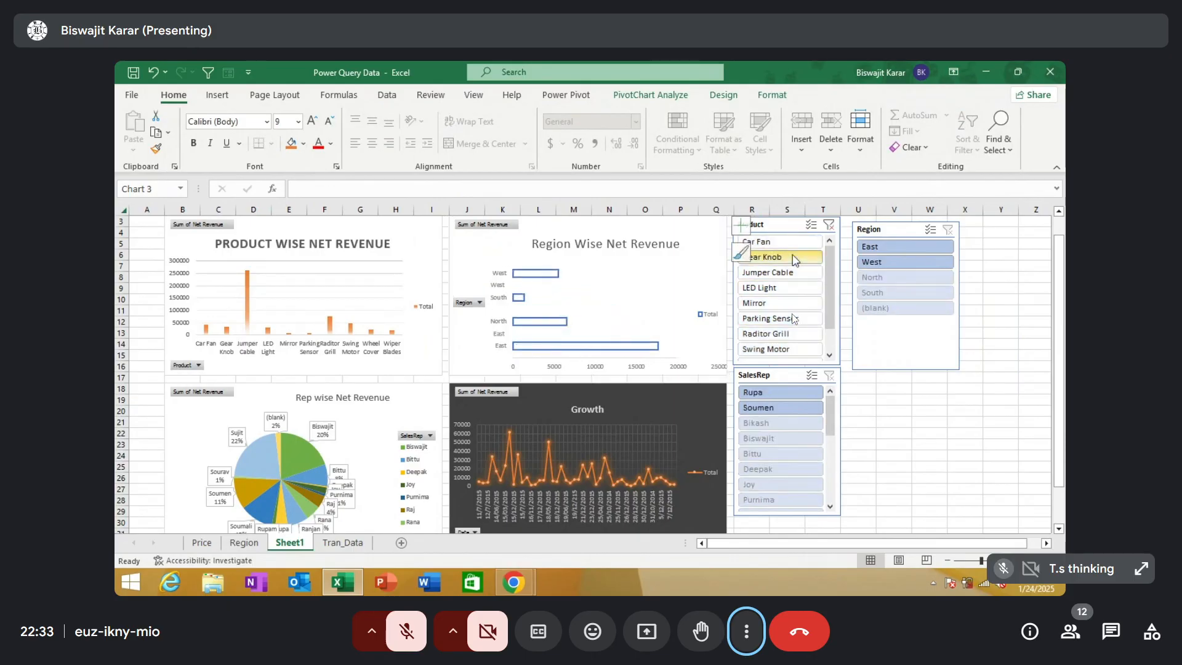
{"action": "left_click", "coordinate": [793, 318]}
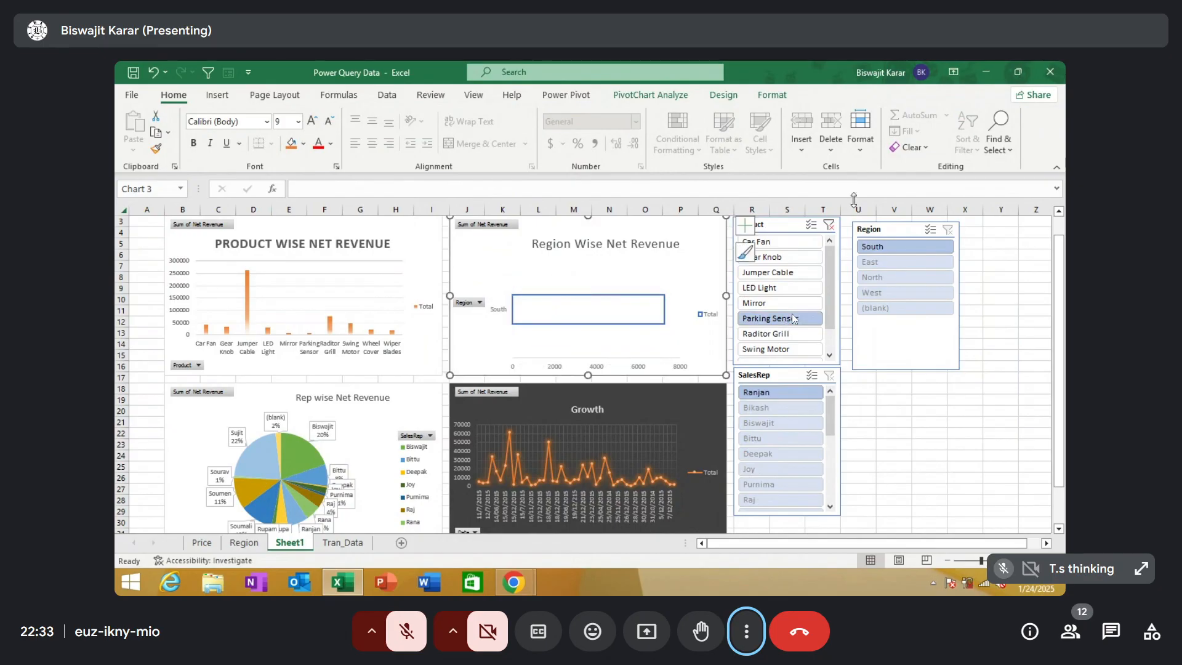
{"action": "left_click", "coordinate": [830, 225]}
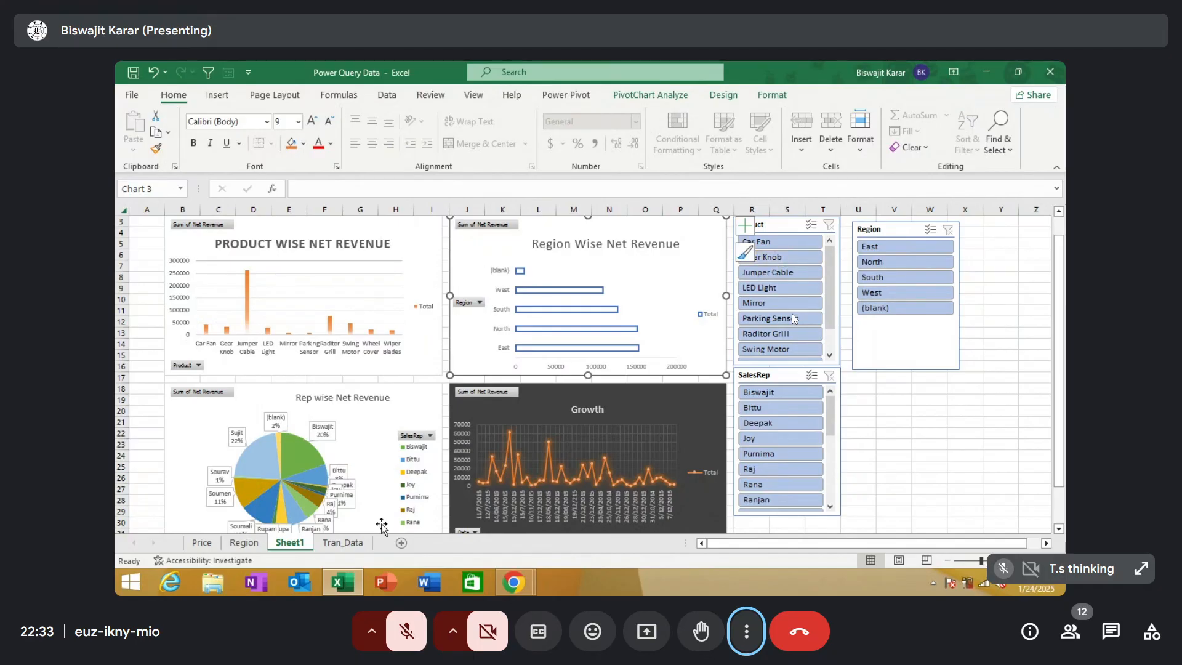
Test the Region slicer on the region chart with North, and clear its filter
{"action": "mouse_move", "coordinate": [539, 335]}
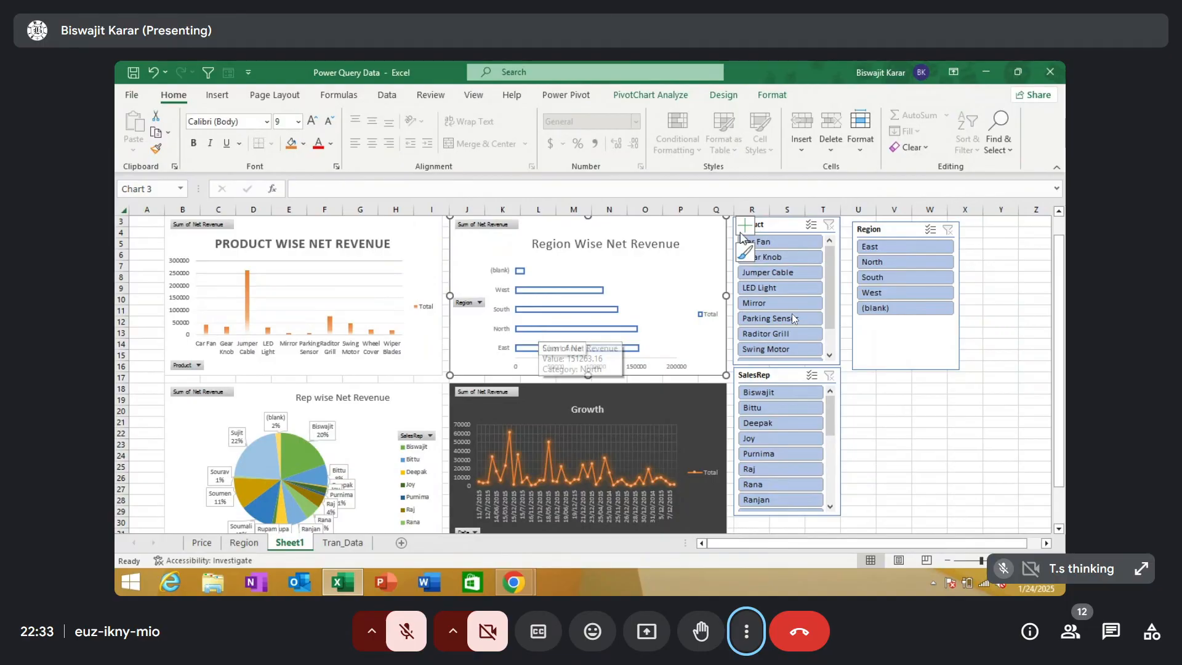
{"action": "left_click", "coordinate": [914, 262]}
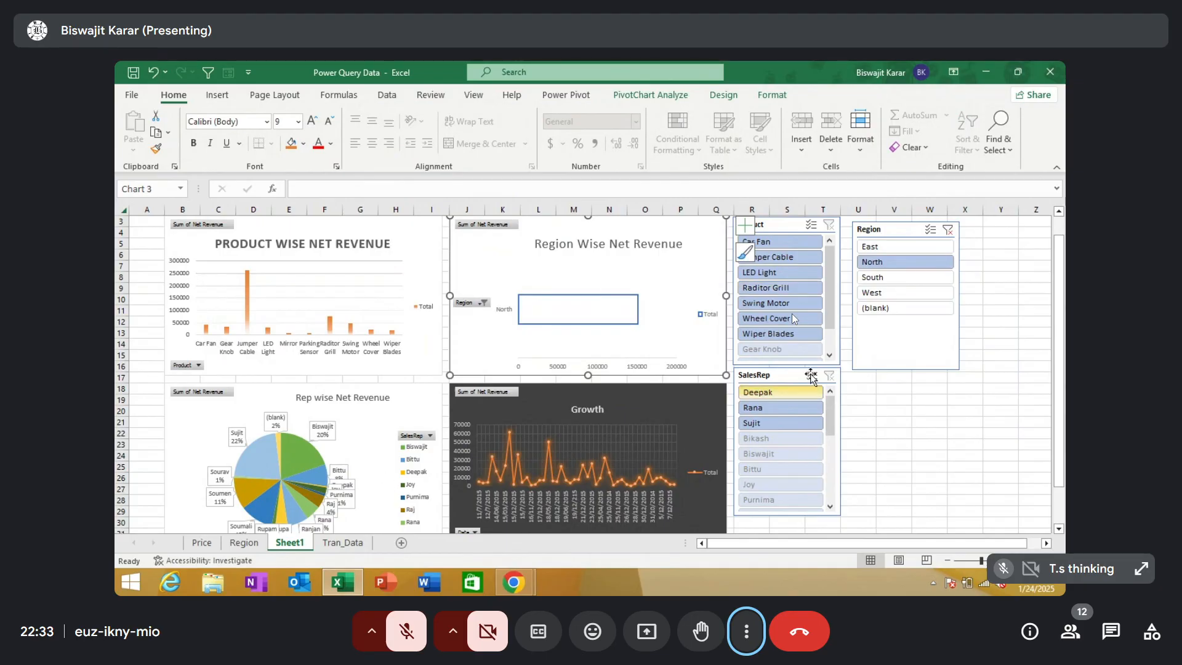
{"action": "left_click", "coordinate": [947, 230]}
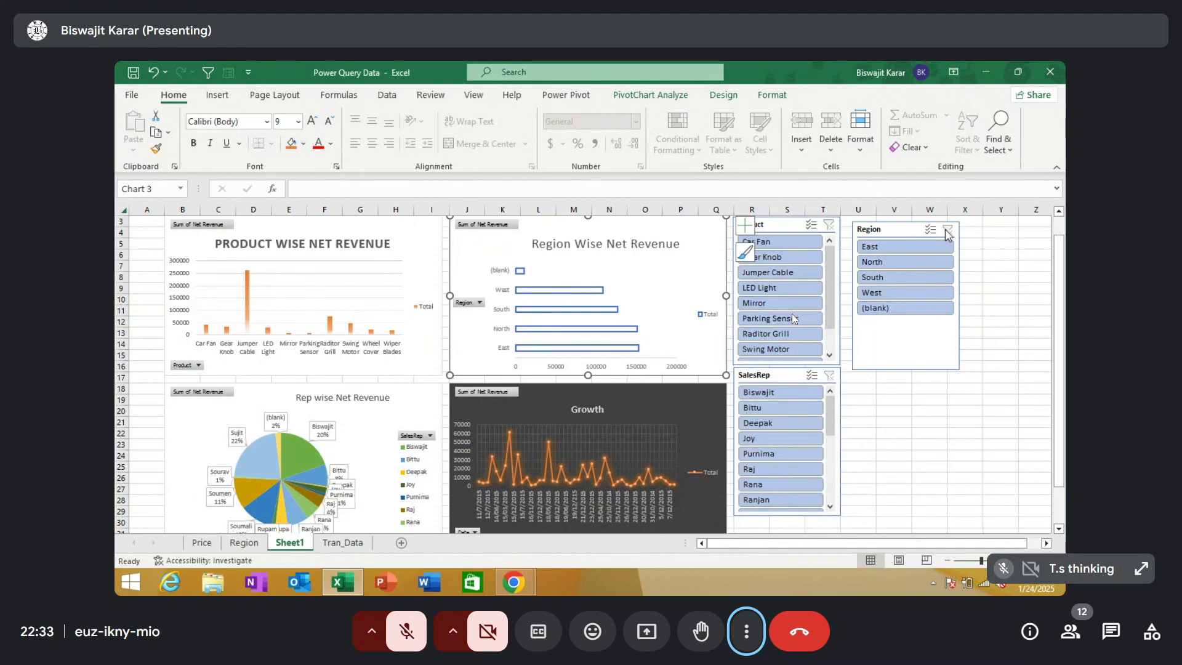
Connect the Region slicer to Chart 1, Chart 2 and Chart 4 through its report connections
{"action": "left_click", "coordinate": [891, 230]}
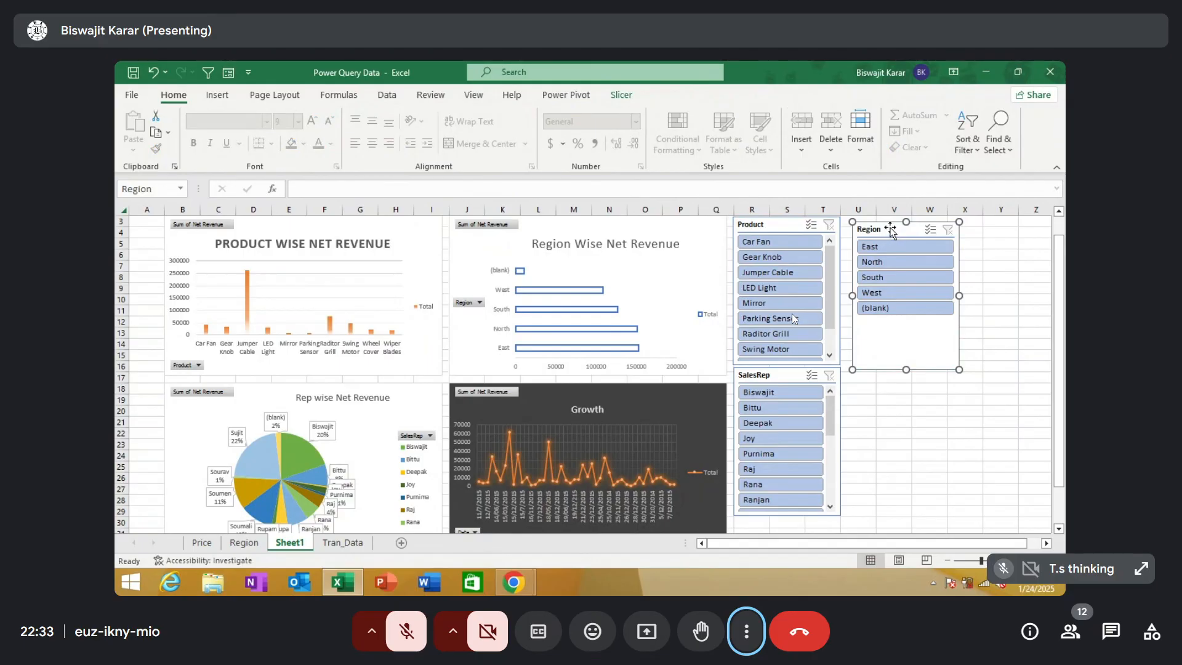
{"action": "right_click", "coordinate": [890, 232]}
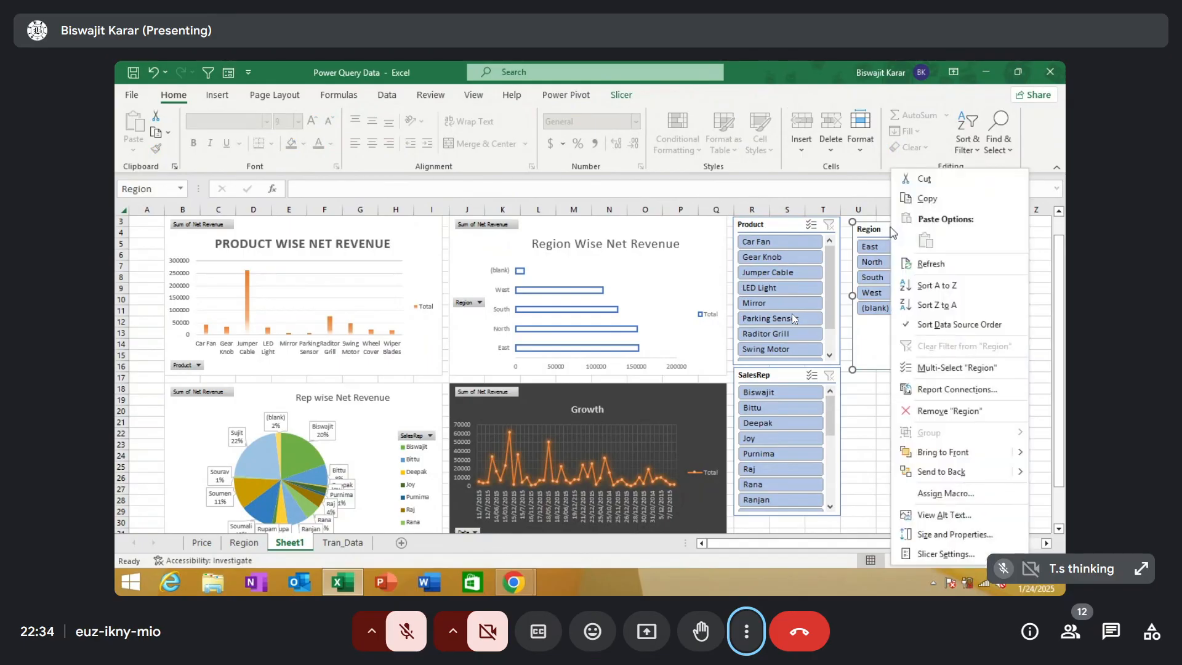
{"action": "left_click", "coordinate": [939, 389]}
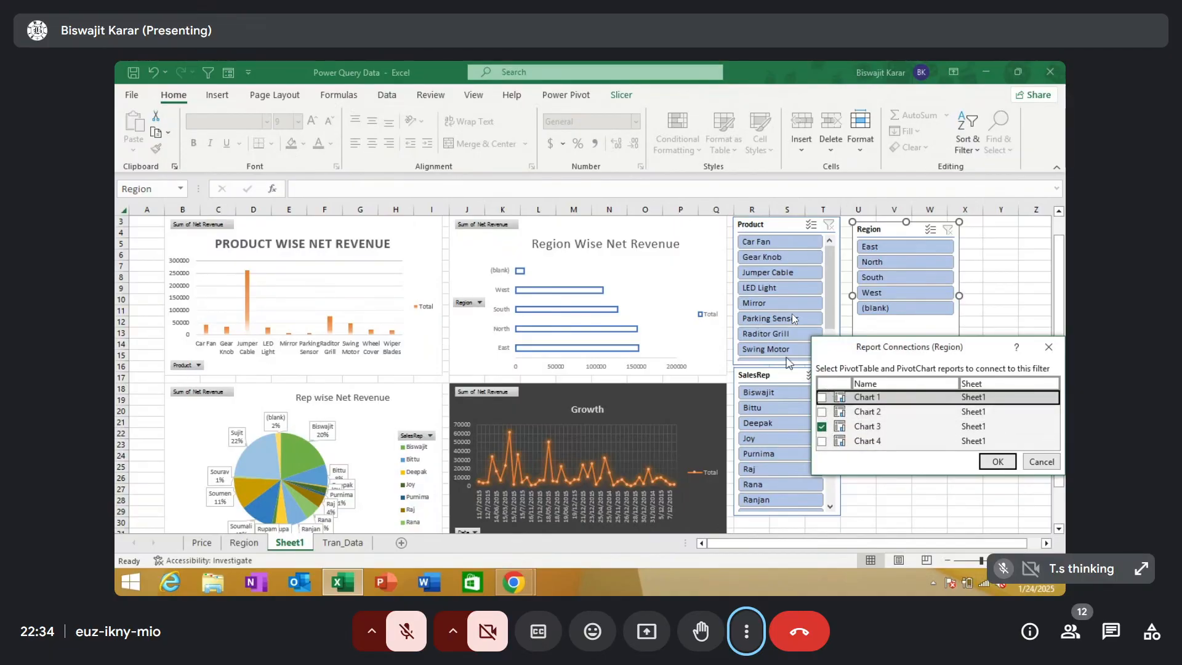
{"action": "left_click", "coordinate": [822, 397]}
{"action": "left_click", "coordinate": [821, 412]}
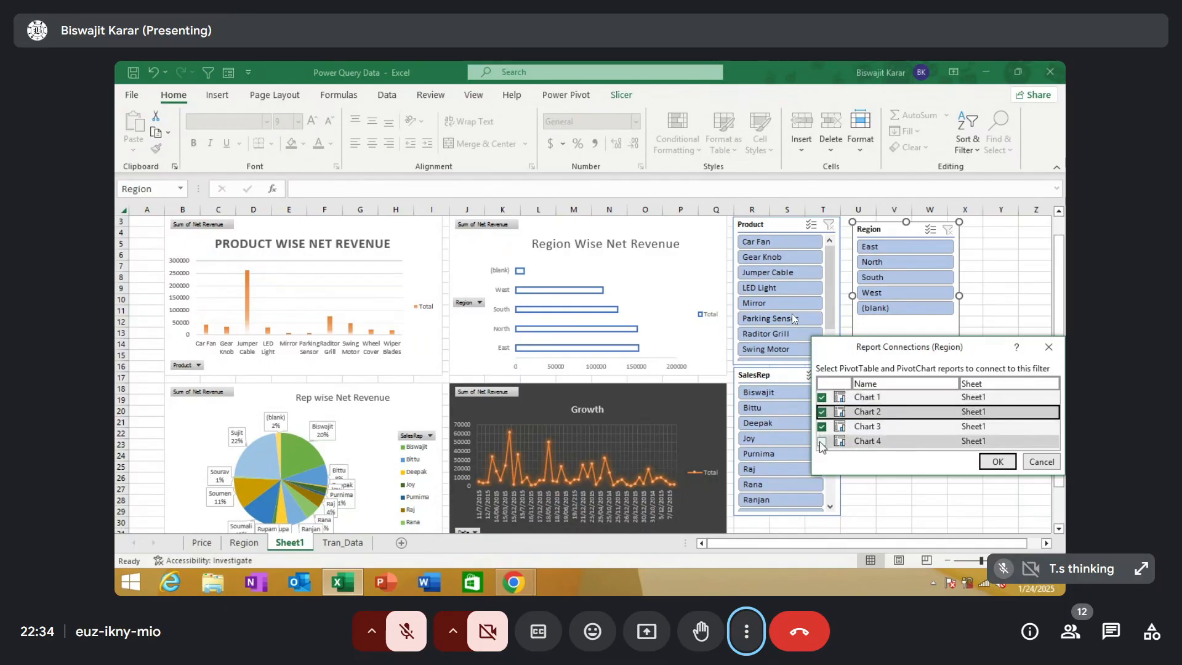
{"action": "left_click", "coordinate": [997, 462]}
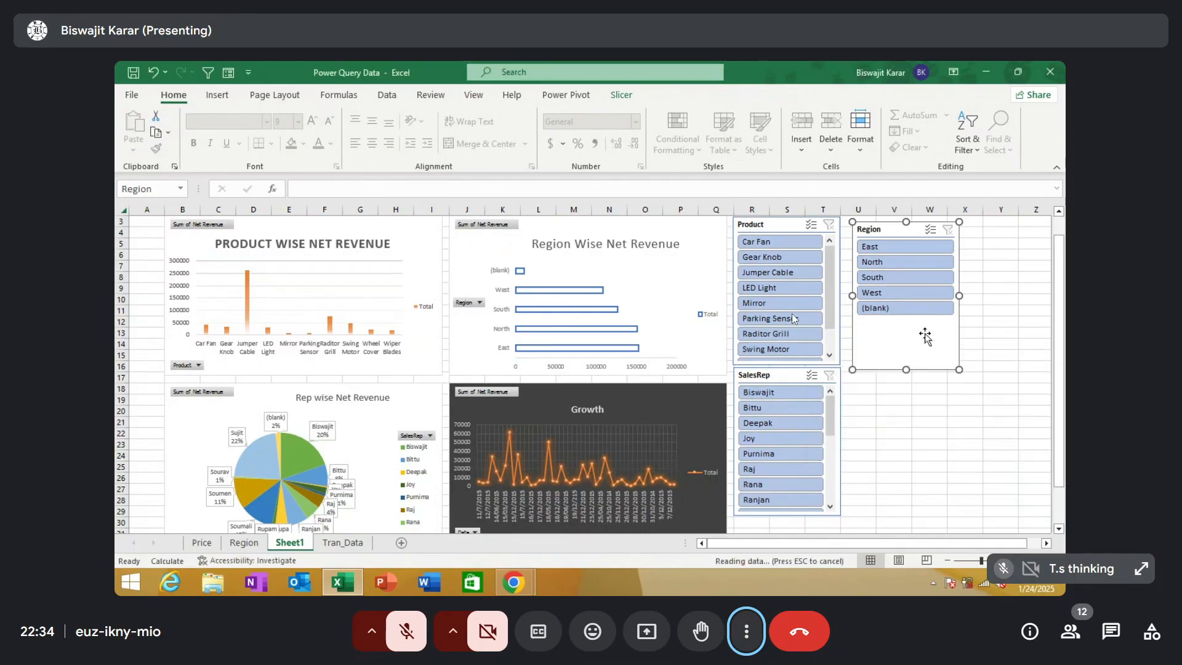
Test the Region slicer on all four charts with South, North and East, and clear its filter
{"action": "left_click", "coordinate": [880, 278]}
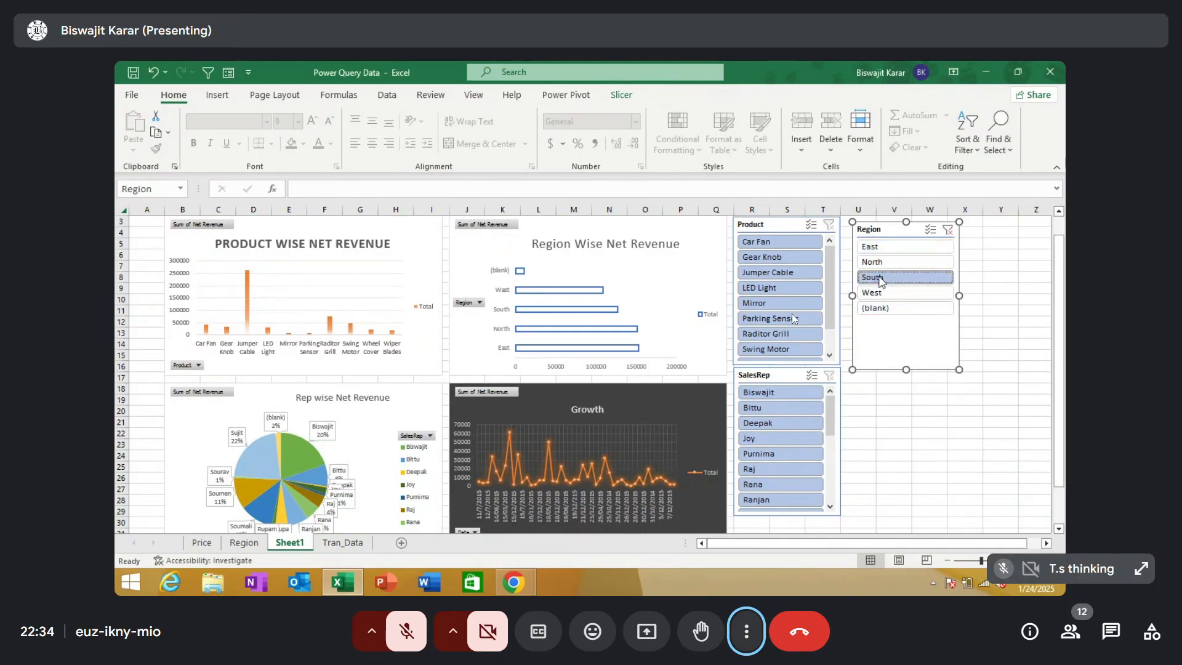
{"action": "left_click", "coordinate": [886, 261]}
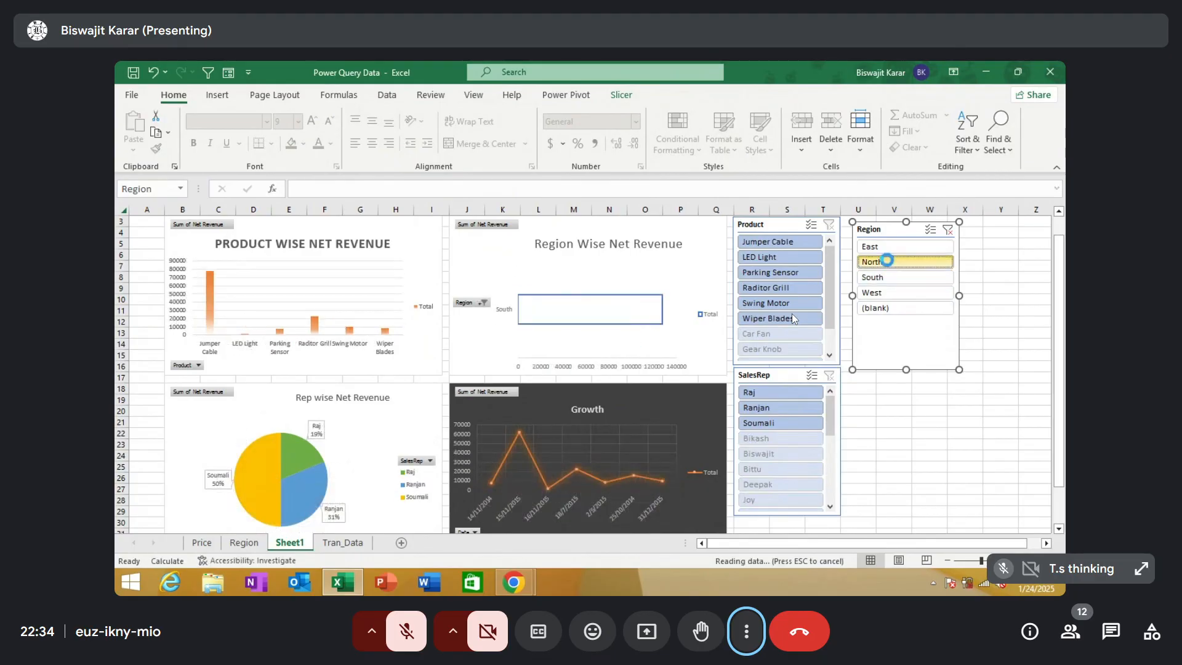
{"action": "left_click", "coordinate": [893, 247]}
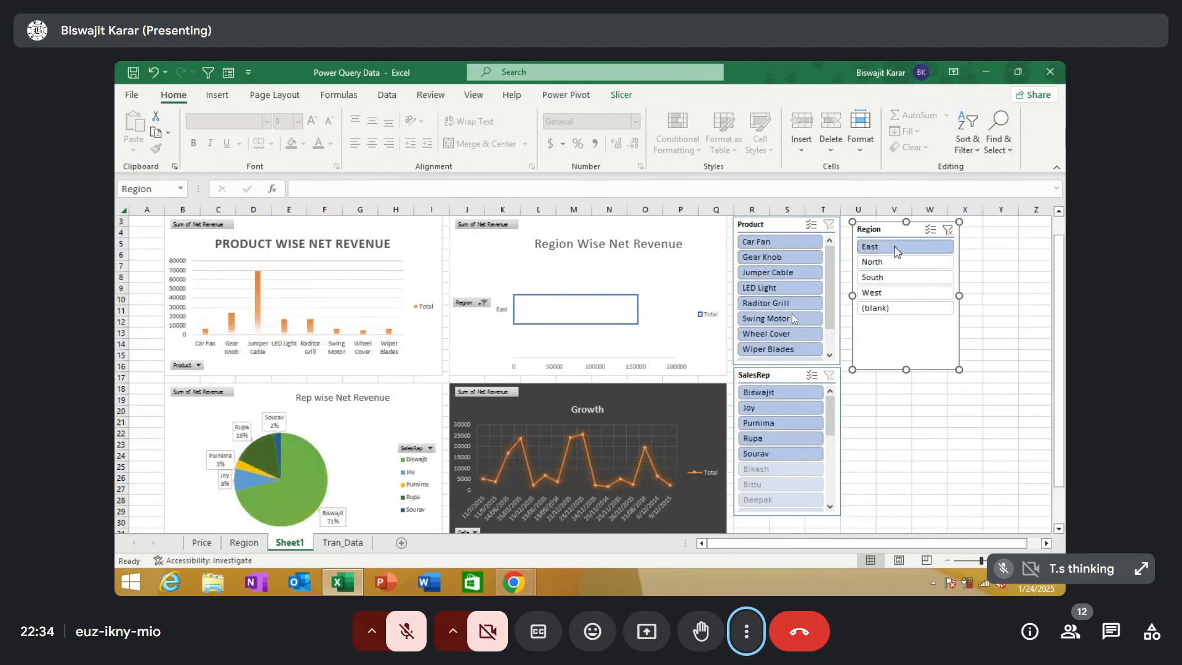
{"action": "left_click", "coordinate": [948, 230]}
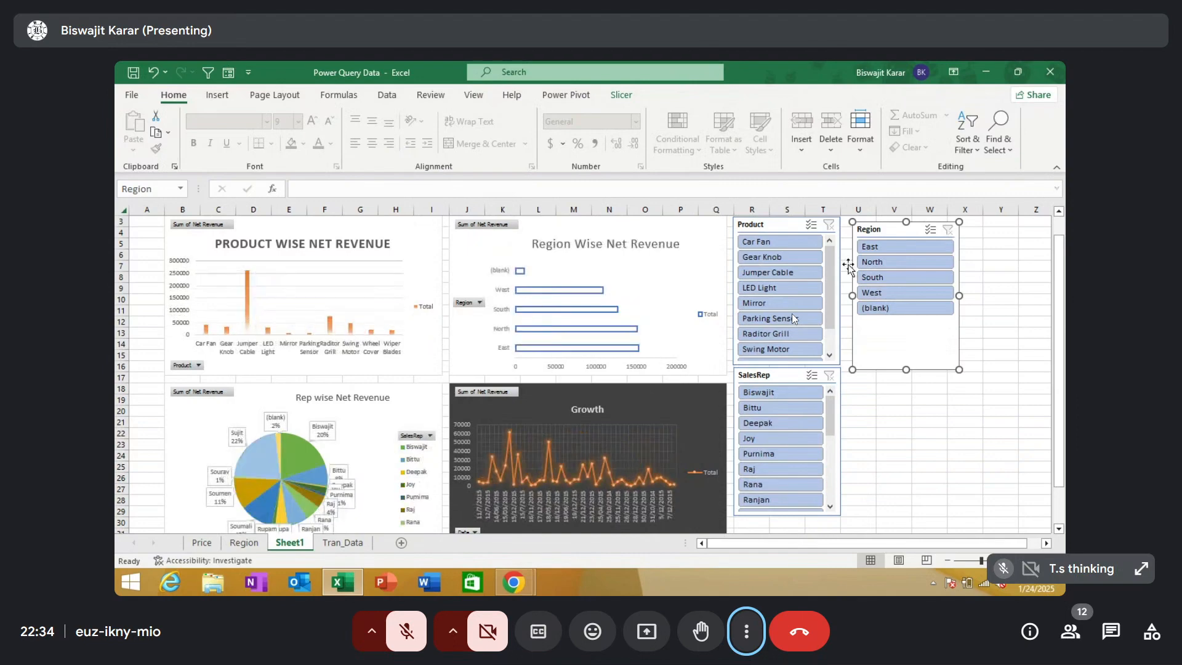
Connect the Product slicer to Chart 1, Chart 2 and Chart 4 through its report connections
{"action": "right_click", "coordinate": [772, 226]}
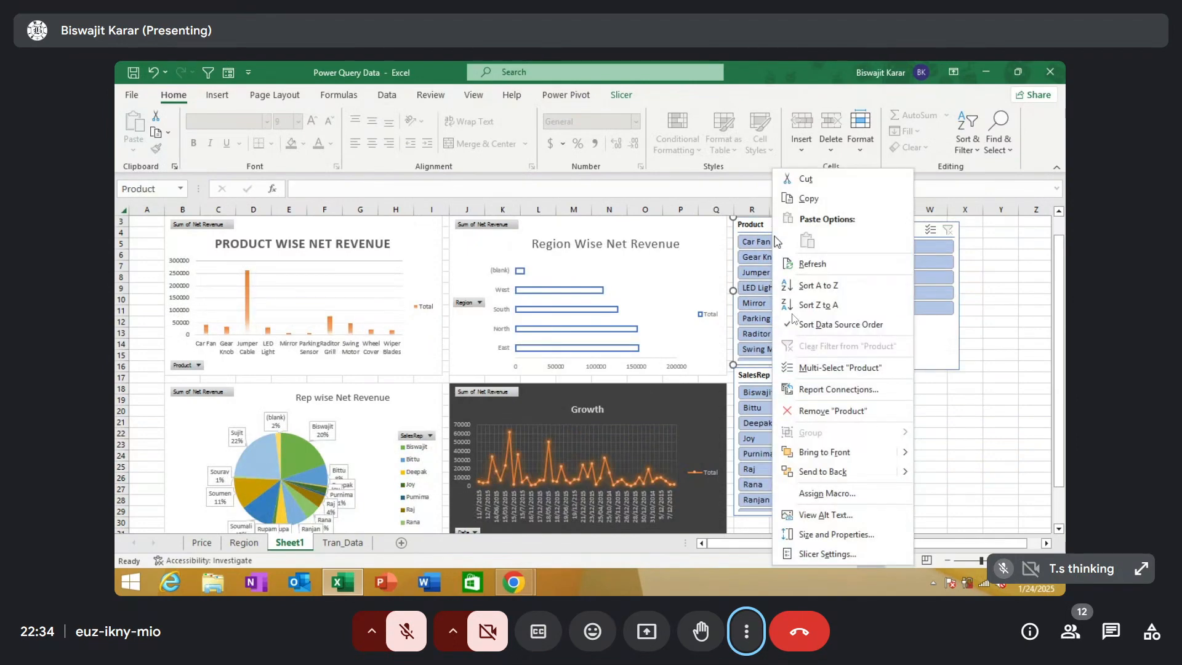
{"action": "left_click", "coordinate": [821, 389]}
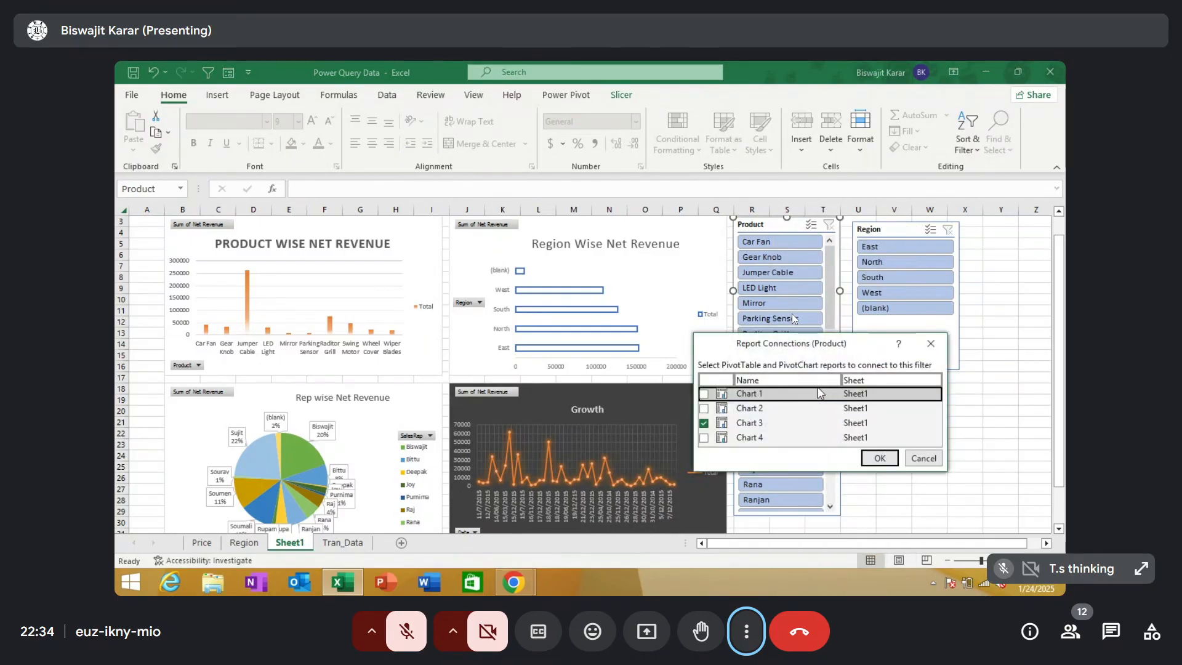
{"action": "left_click", "coordinate": [704, 394]}
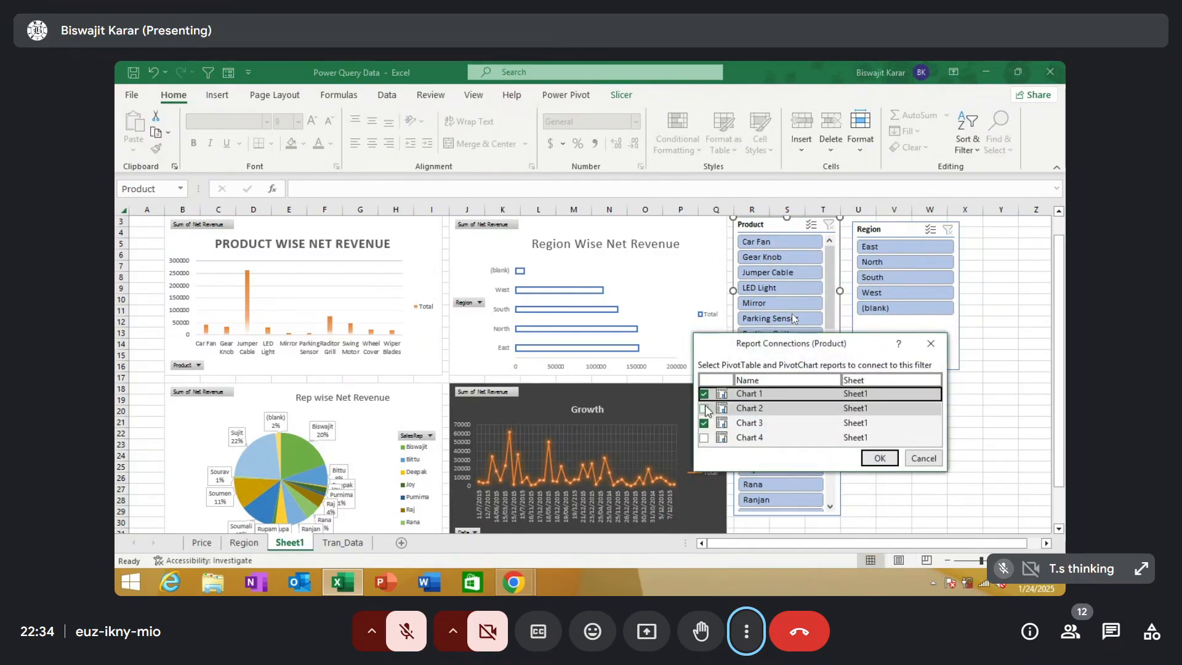
{"action": "left_click", "coordinate": [704, 409]}
{"action": "left_click", "coordinate": [704, 438]}
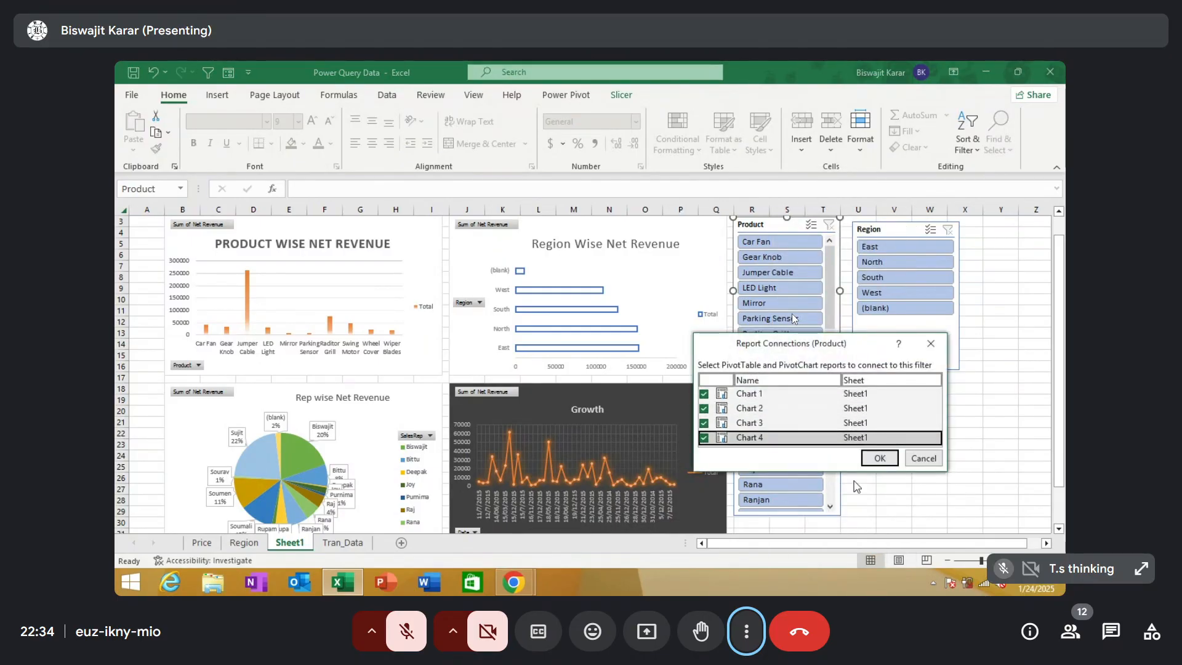
{"action": "left_click", "coordinate": [885, 459]}
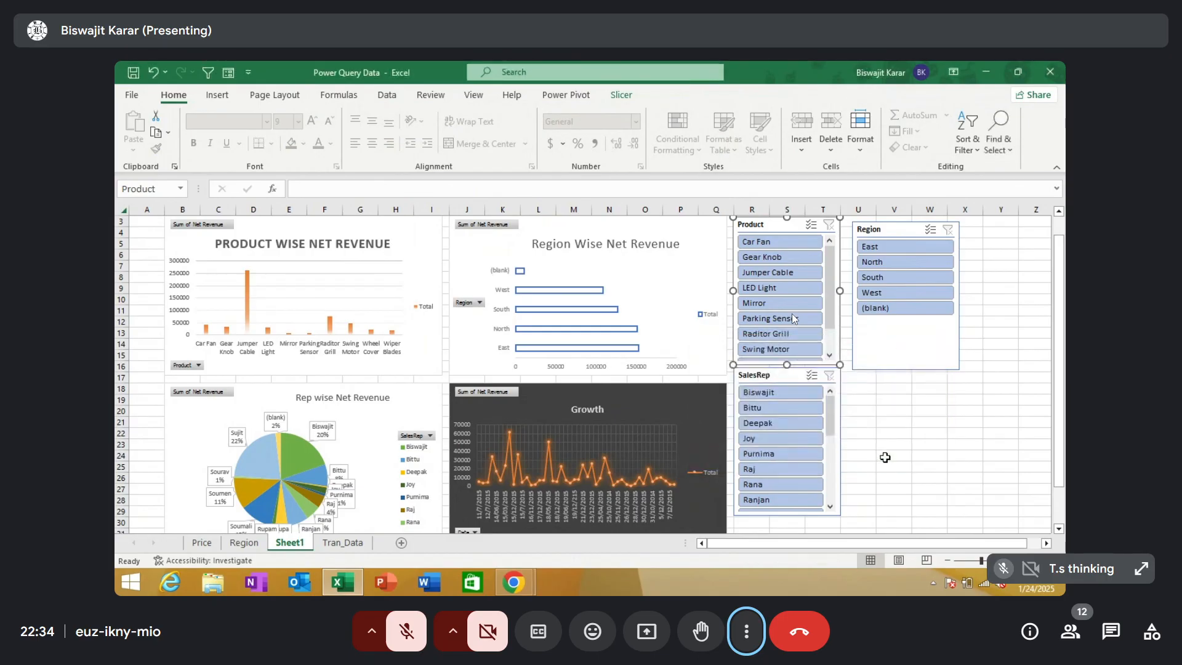
Connect the SalesRep slicer to Chart 1, Chart 2 and Chart 4 through its report connections
{"action": "right_click", "coordinate": [773, 381]}
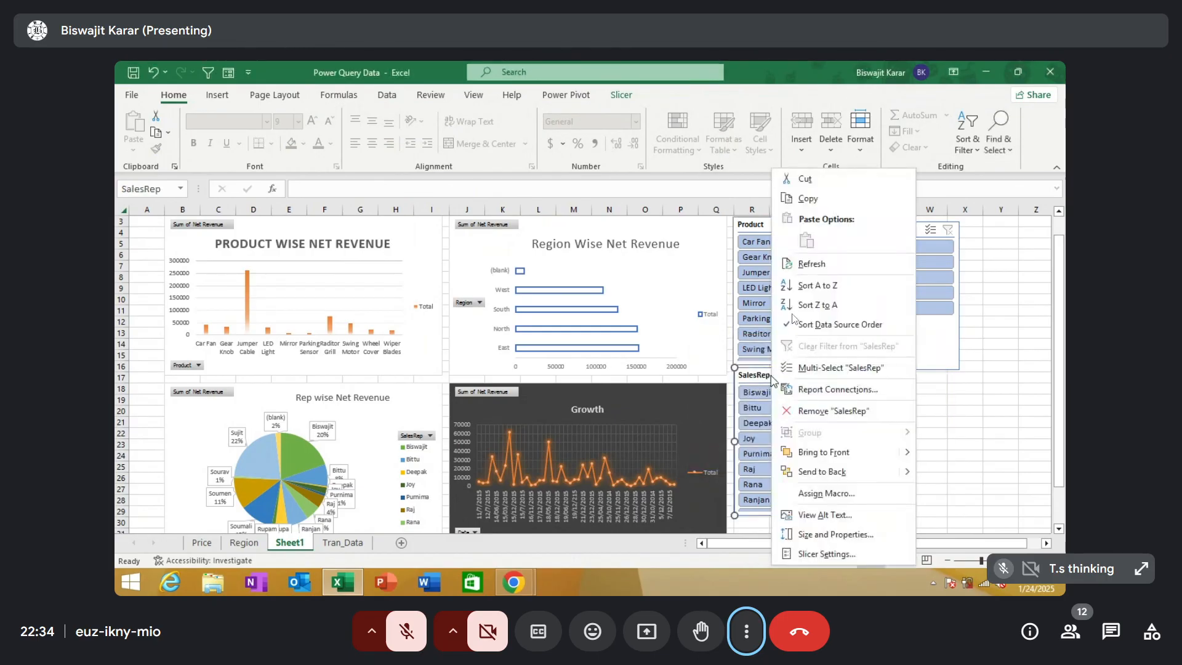
{"action": "left_click", "coordinate": [806, 390]}
{"action": "left_click", "coordinate": [690, 400]}
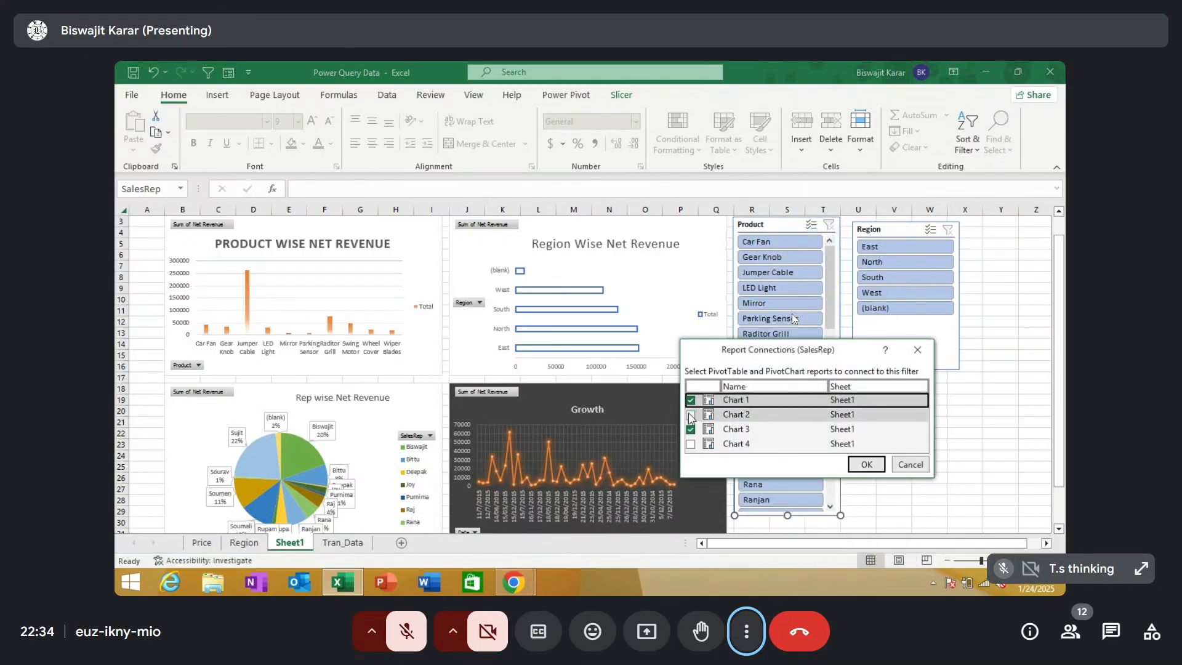
{"action": "left_click", "coordinate": [690, 414]}
{"action": "left_click", "coordinate": [691, 444]}
{"action": "left_click", "coordinate": [864, 464]}
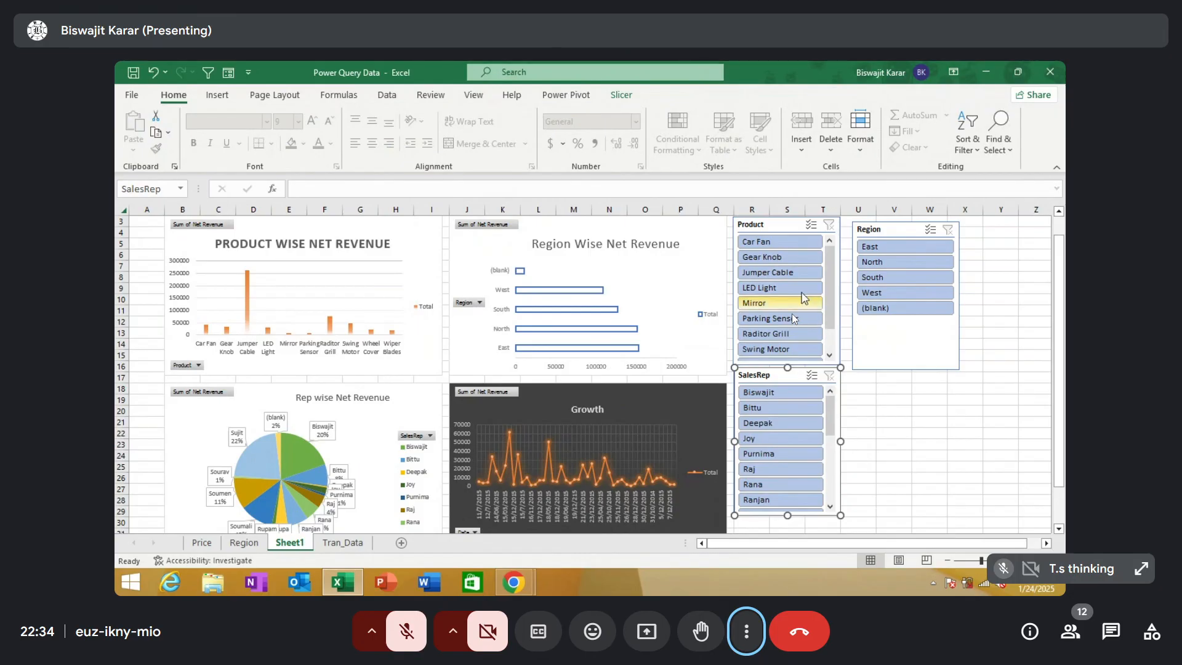
Test combined filtering with Car Fan, LED Light and Parking Sensor, region South and one available sales rep, and clear all three slicers
{"action": "left_click", "coordinate": [782, 245]}
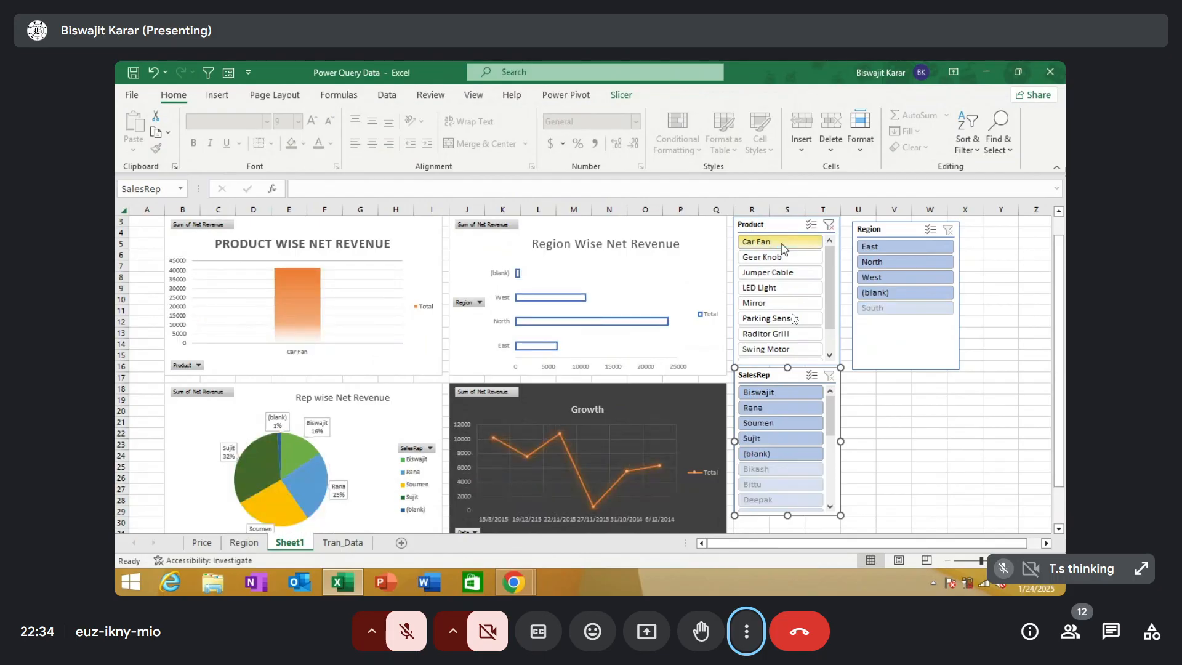
{"action": "left_click", "coordinate": [793, 289], "text": "ctrl"}
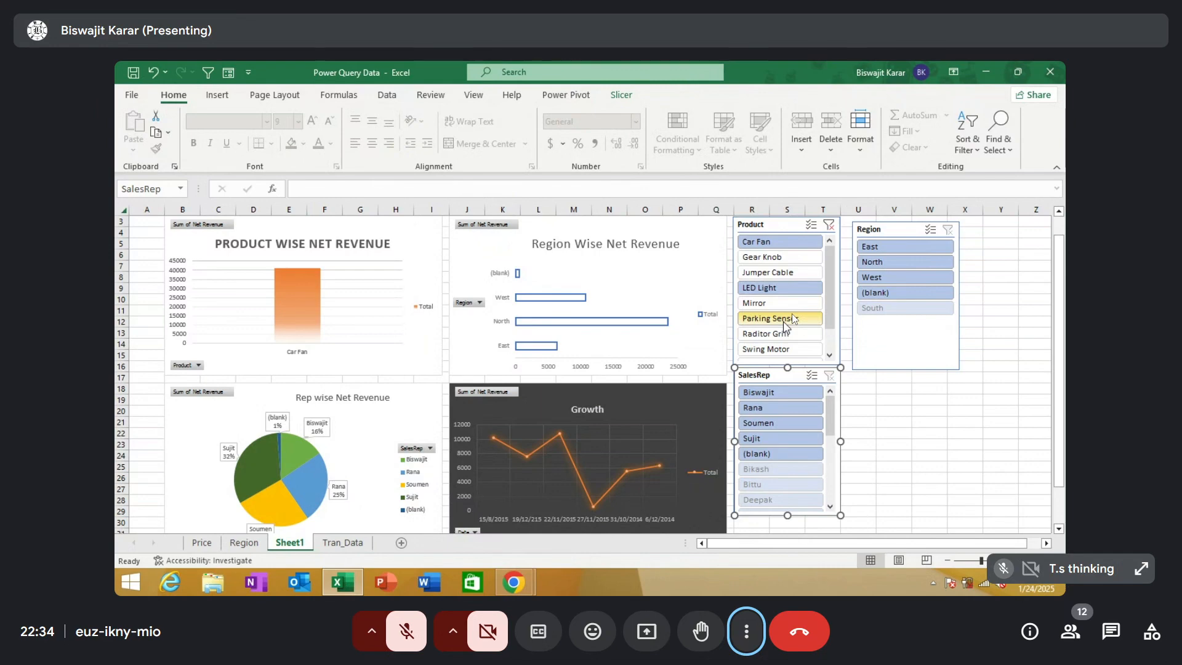
{"action": "left_click", "coordinate": [782, 318], "text": "ctrl"}
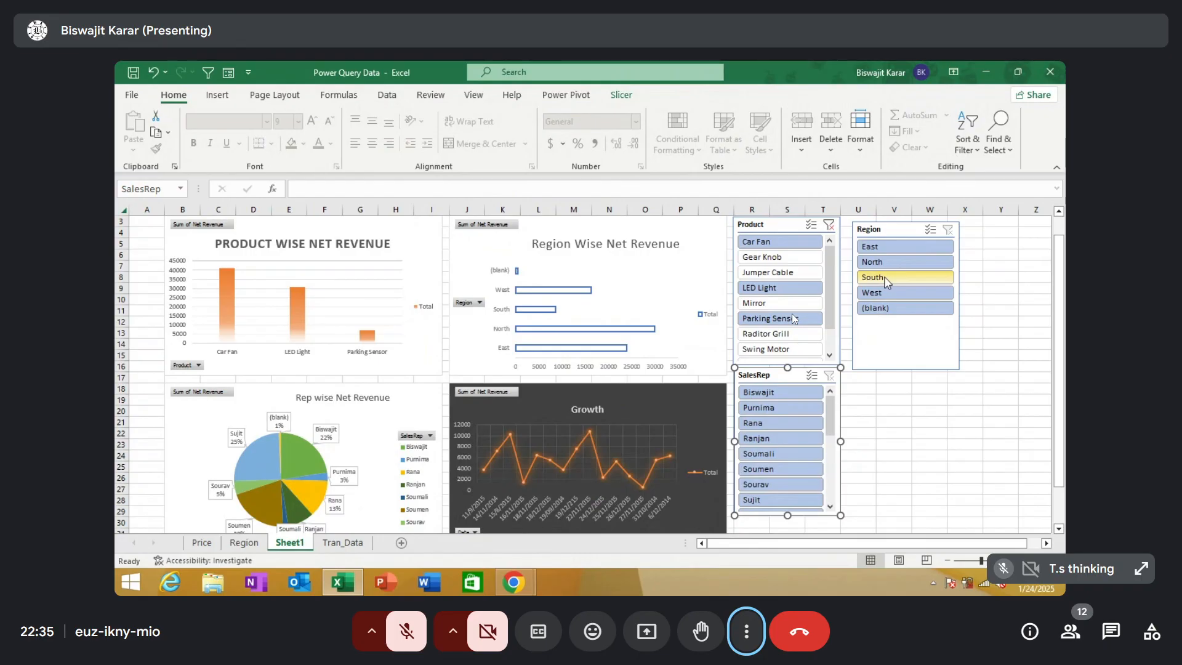
{"action": "left_click", "coordinate": [886, 280]}
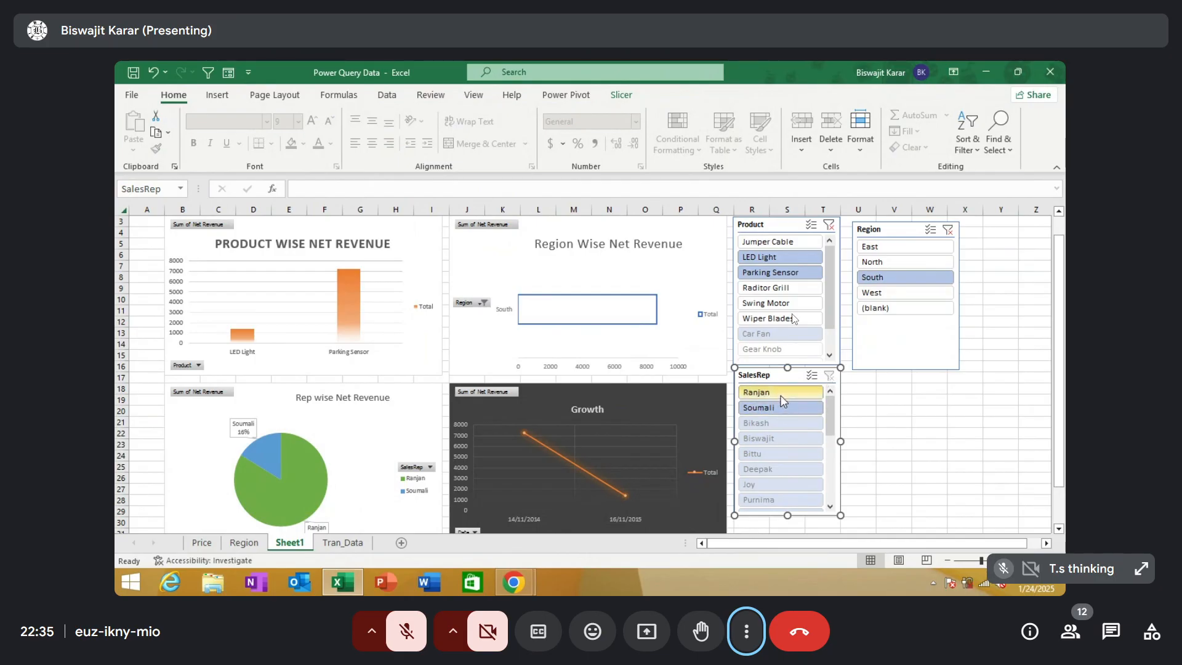
{"action": "left_click", "coordinate": [781, 394]}
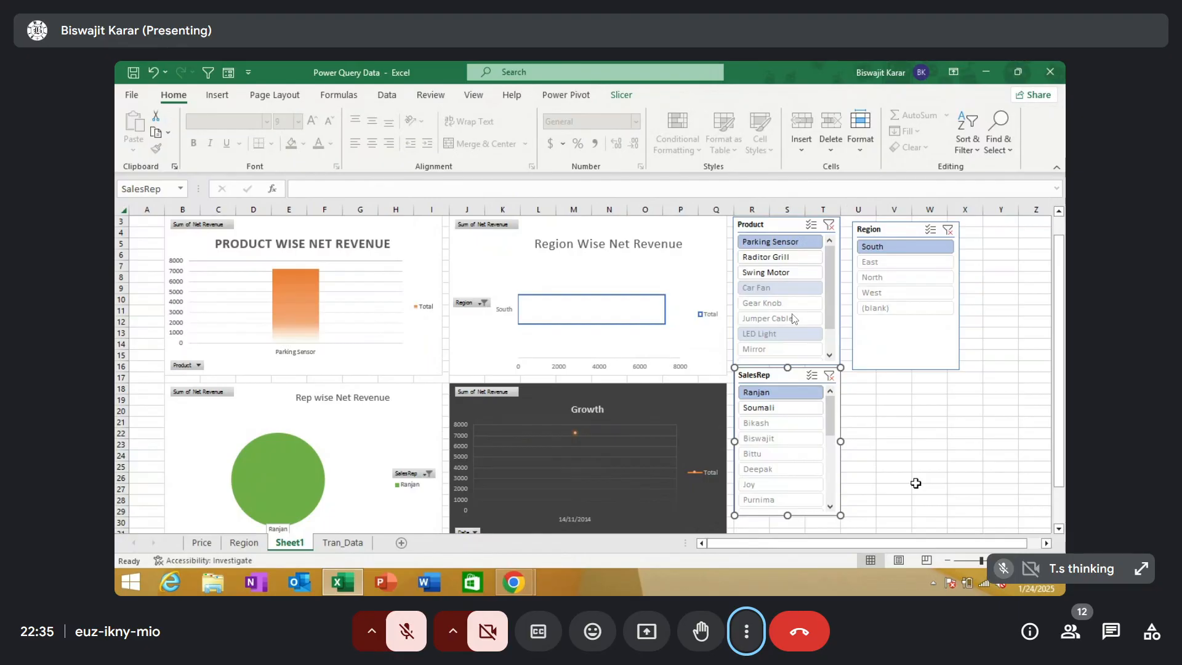
{"action": "left_click", "coordinate": [829, 375]}
{"action": "left_click", "coordinate": [948, 229]}
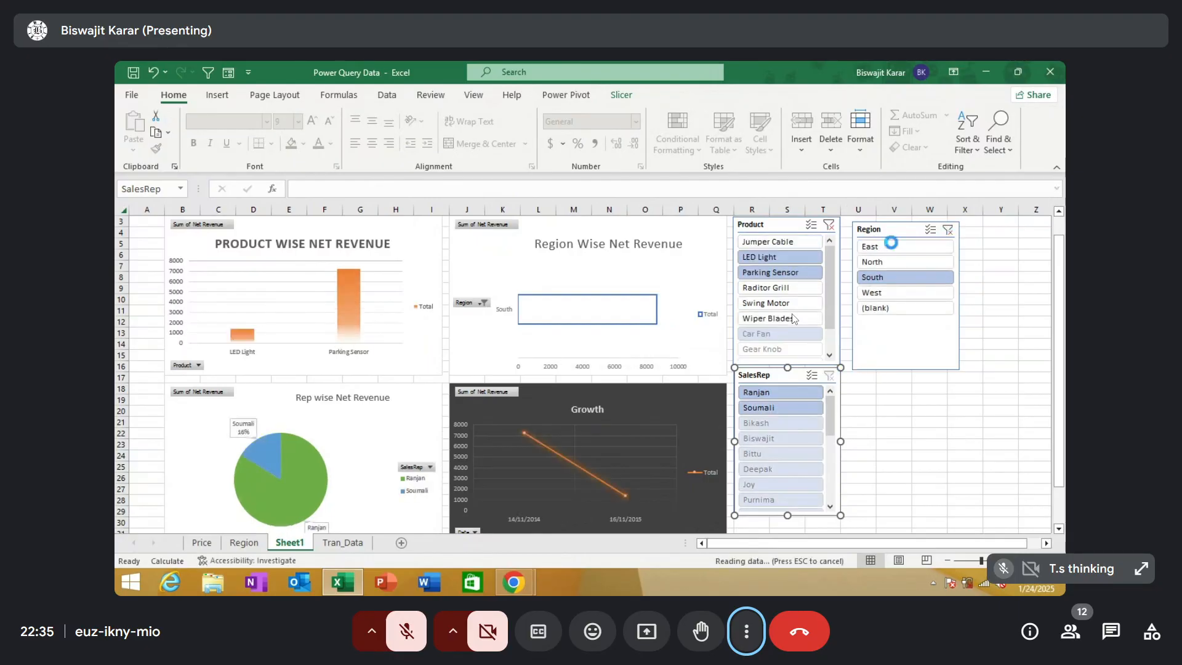
{"action": "left_click", "coordinate": [827, 227]}
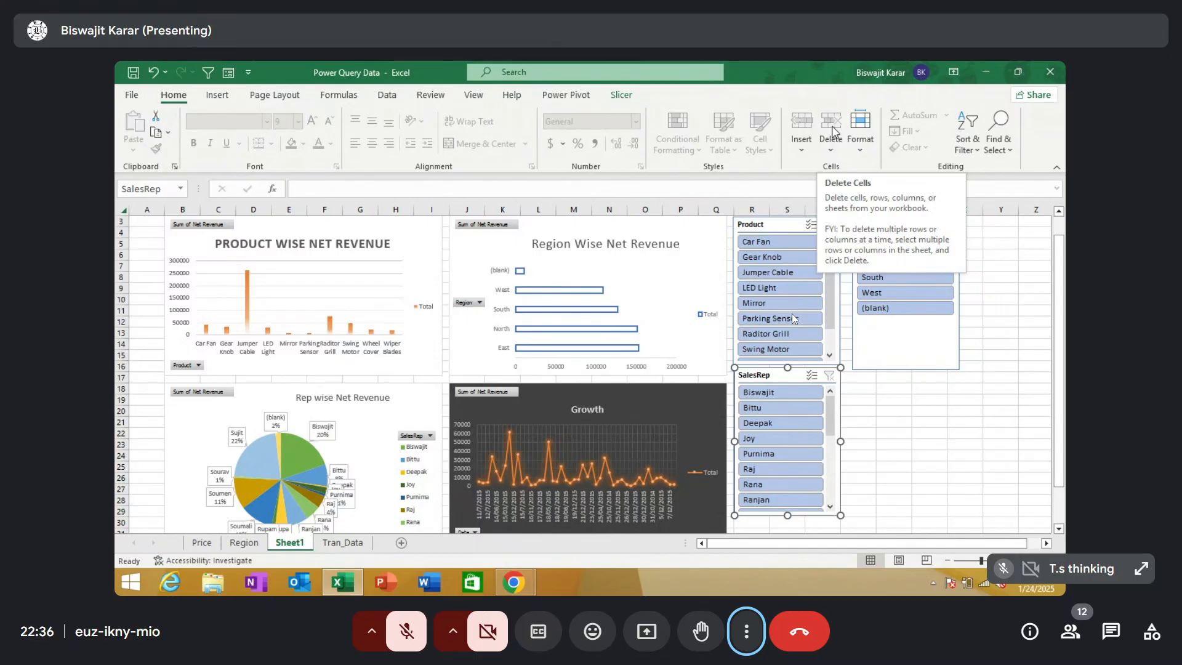
Add the product Laptop with a price of 35000 as a new row of the Price sheet's table
{"action": "left_click", "coordinate": [335, 543]}
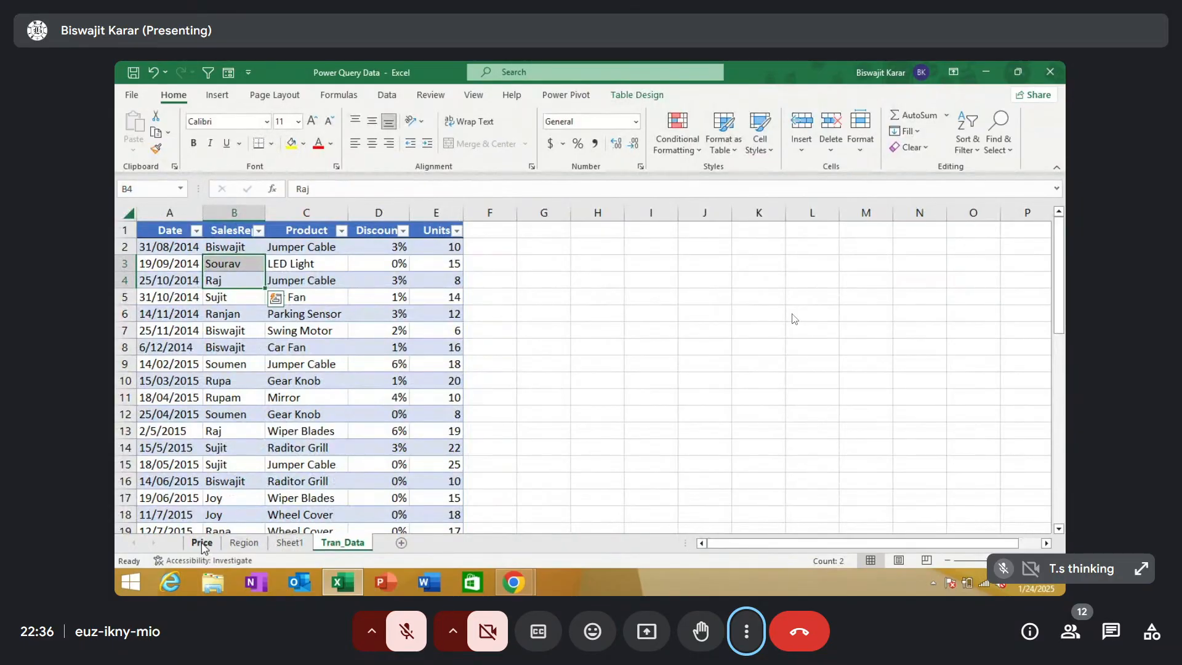
{"action": "left_click", "coordinate": [202, 543]}
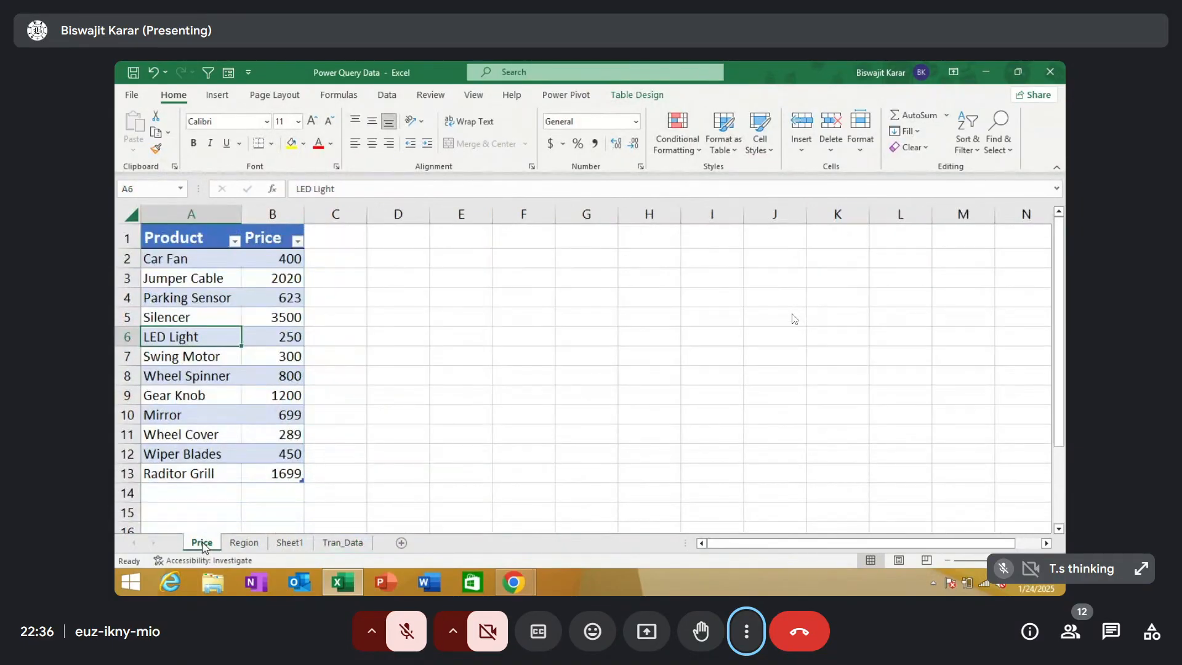
{"action": "left_click", "coordinate": [180, 494]}
{"action": "type", "text": "Laptop"}
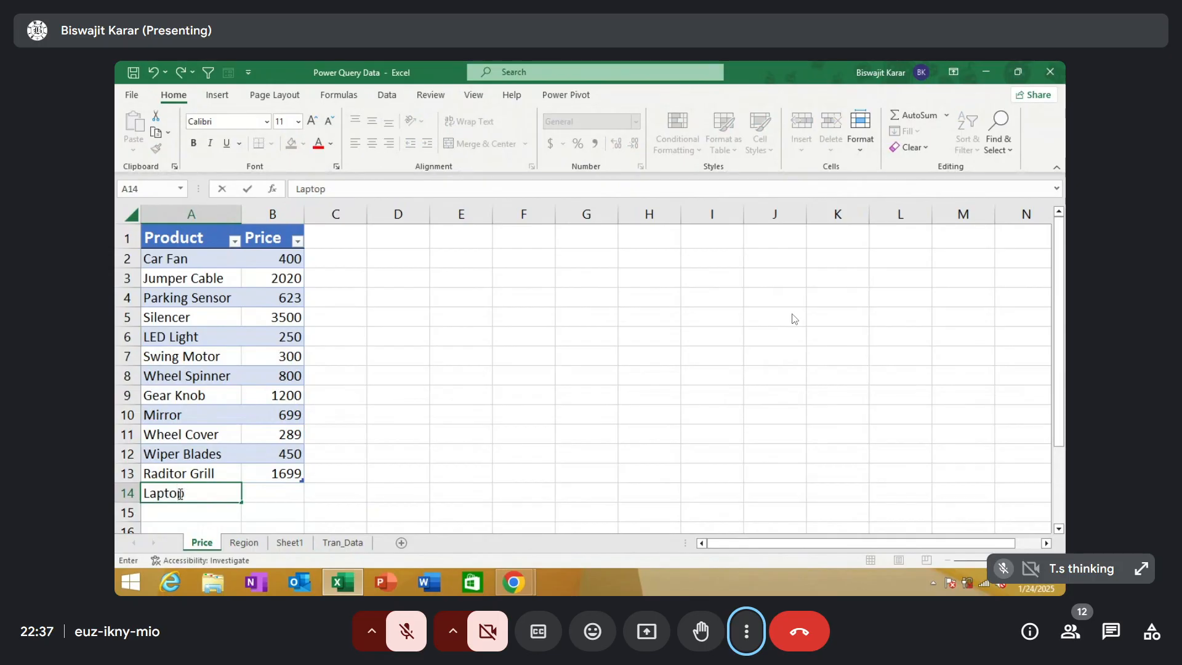
{"action": "key", "text": "Tab"}
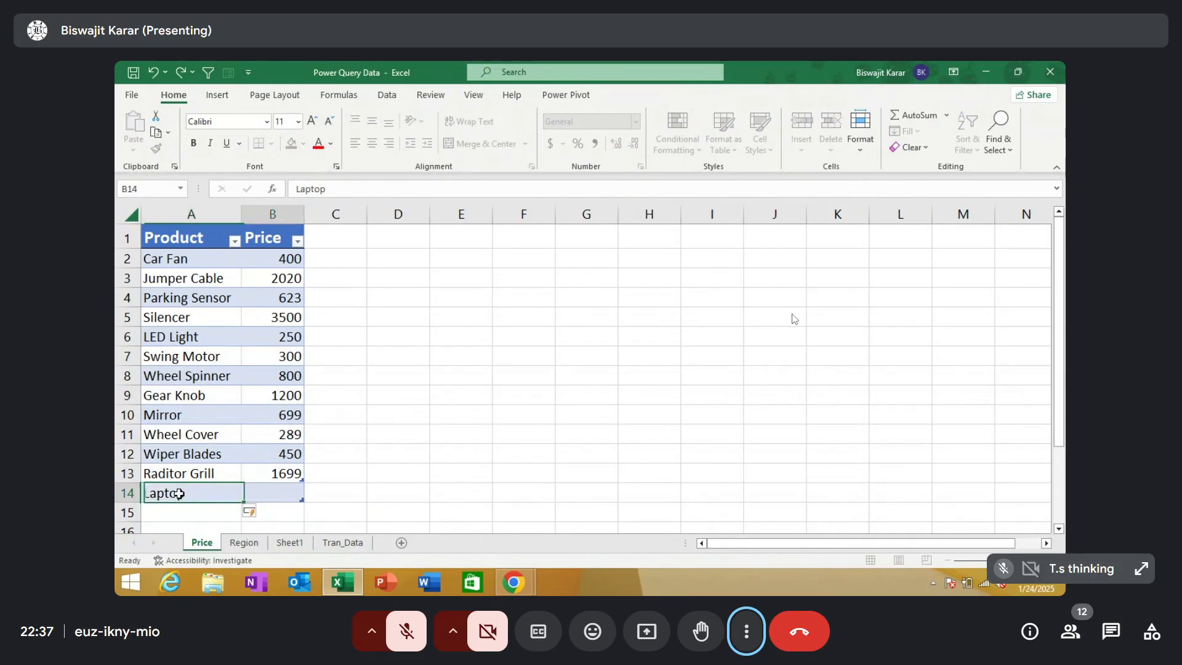
{"action": "type", "text": "35000"}
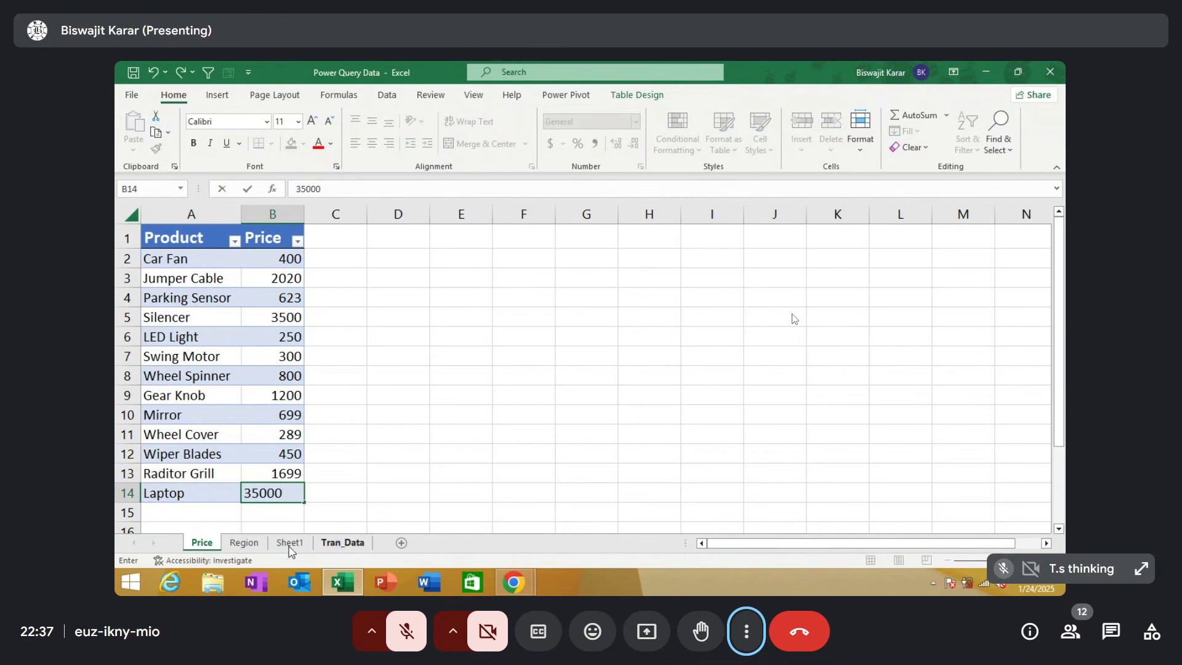
Start a new row below the Tran_Data table with the date 1/24/2025 and the sales rep's name
{"action": "left_click", "coordinate": [338, 544]}
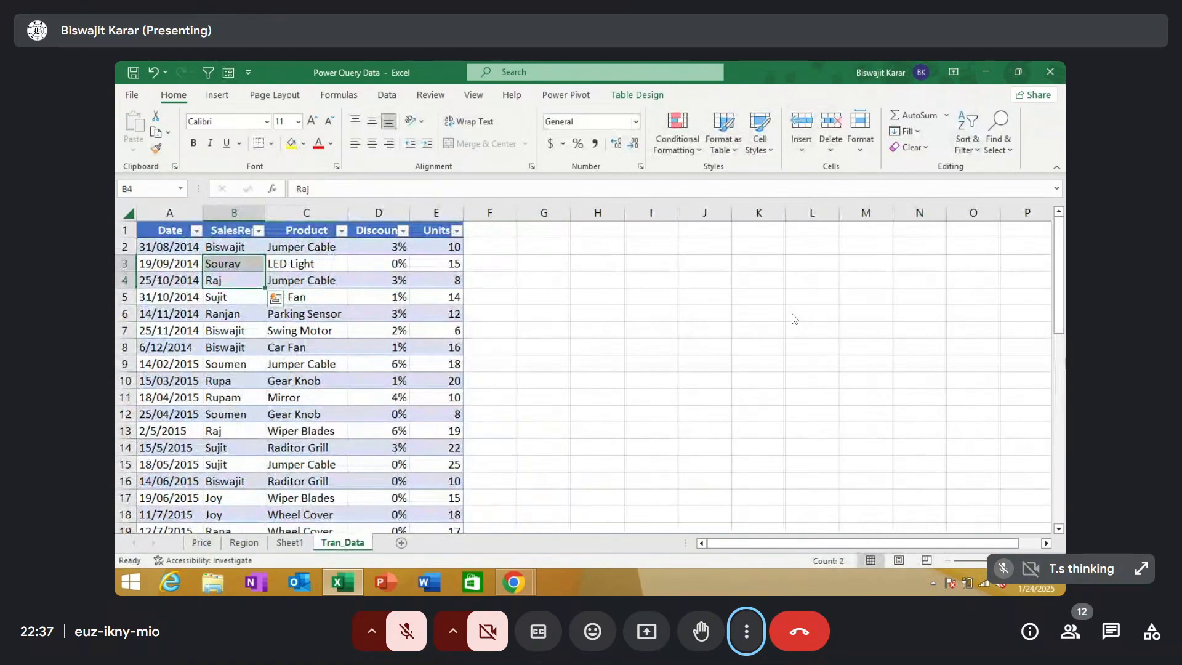
{"action": "left_click_drag", "start_coordinate": [1059, 323], "coordinate": [1060, 514]}
{"action": "left_click", "coordinate": [151, 529]}
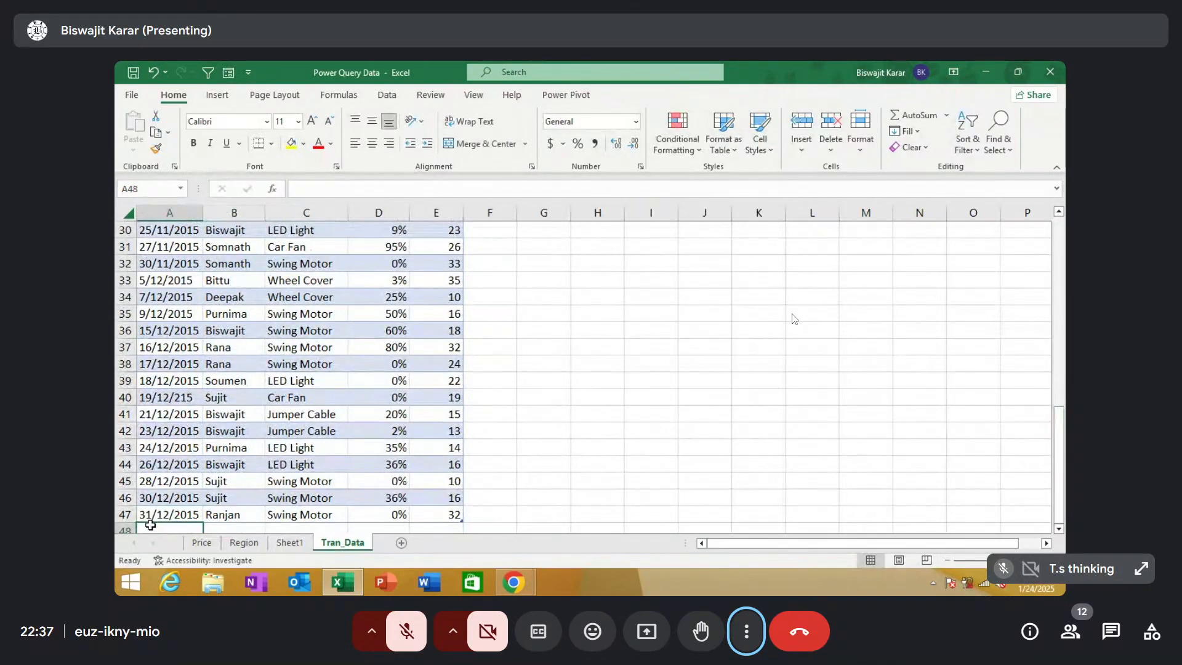
{"action": "key", "text": "ctrl+semicolon"}
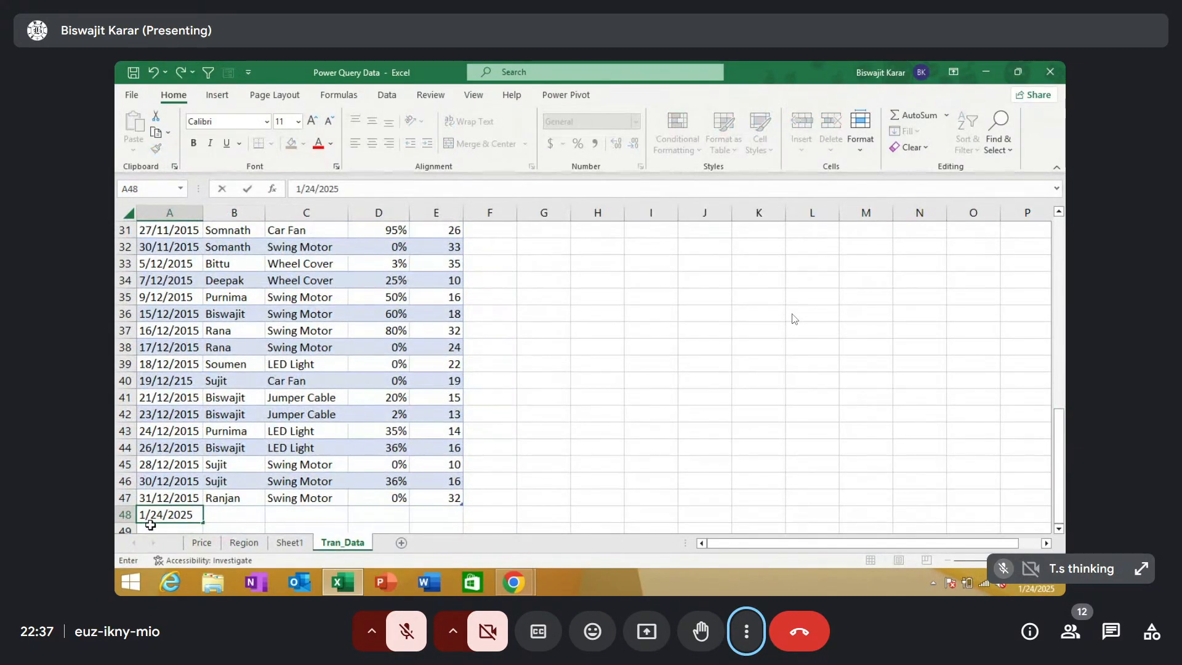
{"action": "key", "text": "Tab"}
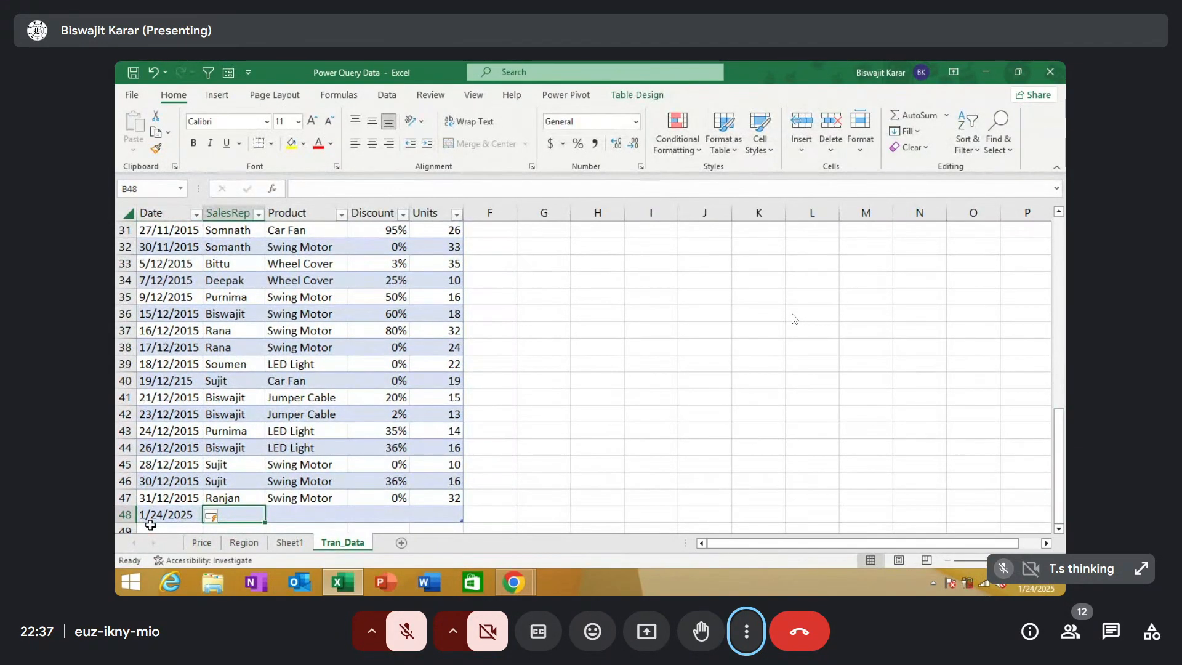
{"action": "type", "text": "Ankit"}
{"action": "key", "text": "Tab"}
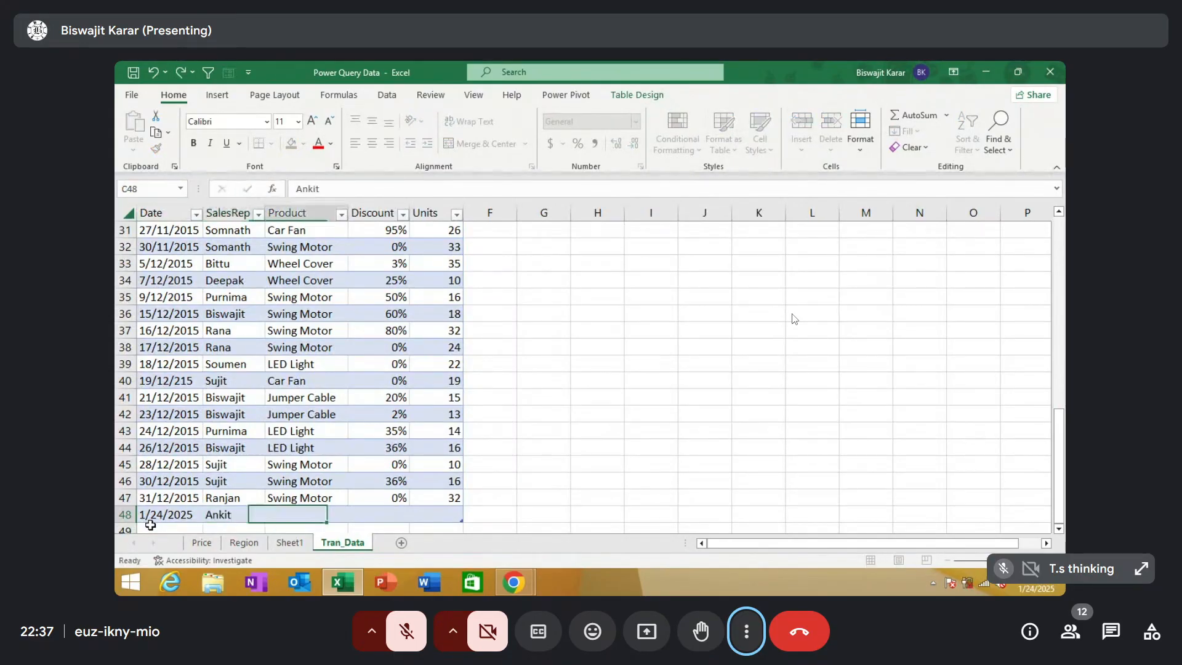
Complete the new Tran_Data row with product Laptop, a 2% discount and 10 units
{"action": "type", "text": "Laptop"}
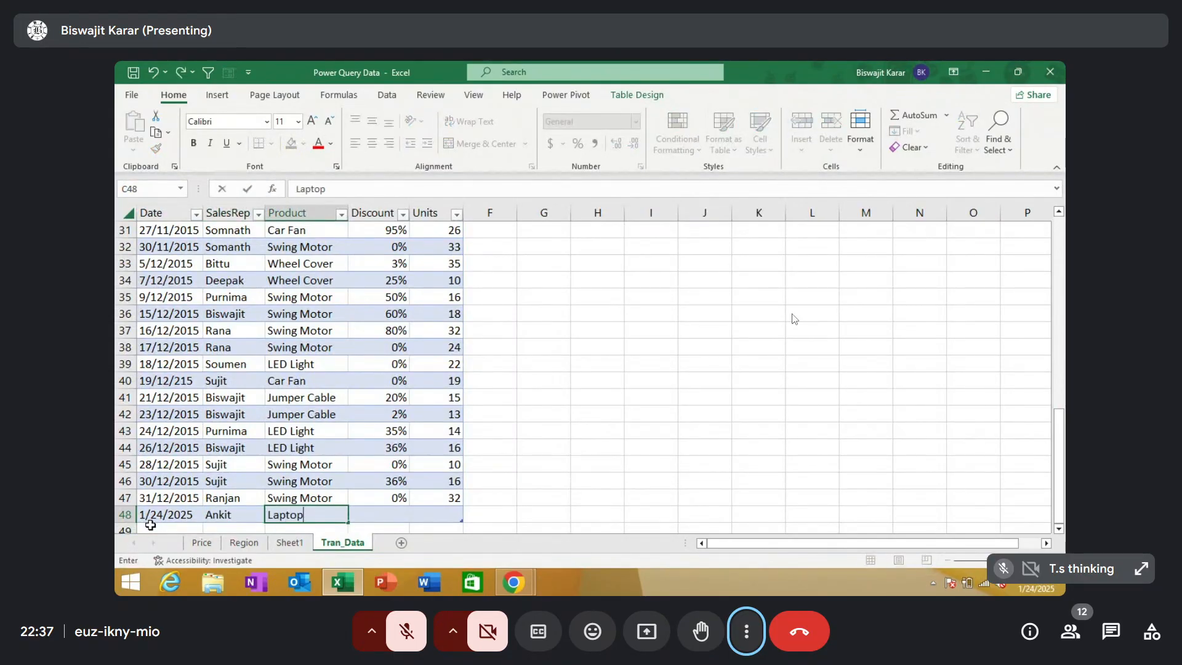
{"action": "key", "text": "Tab"}
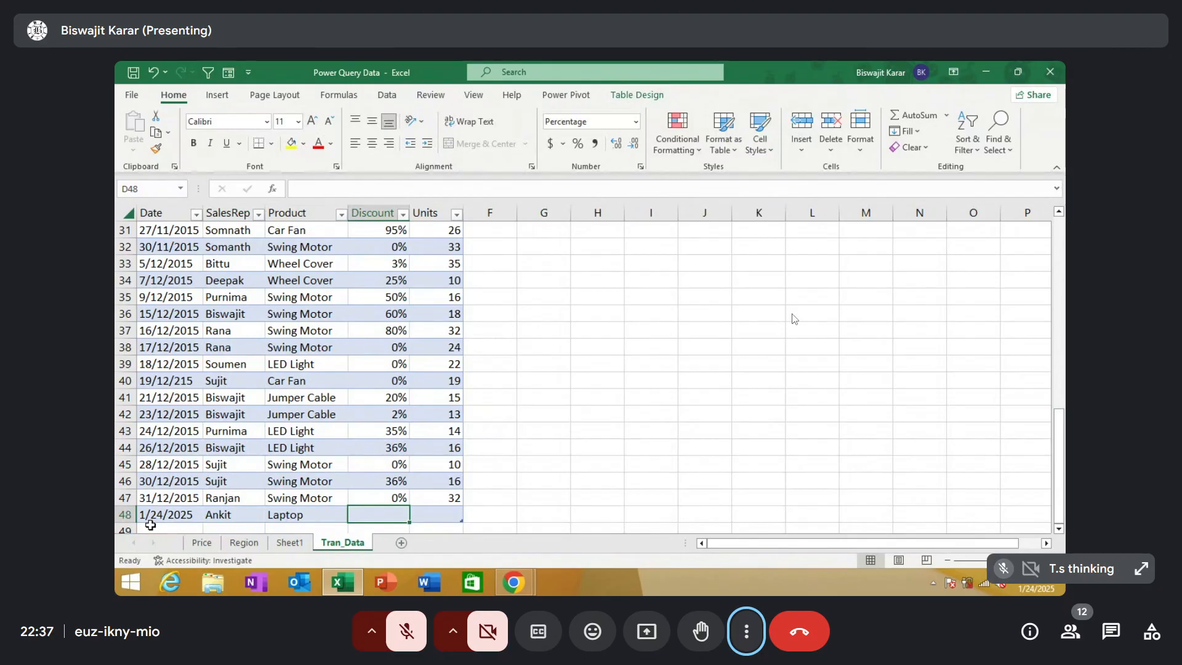
{"action": "type", "text": "2%"}
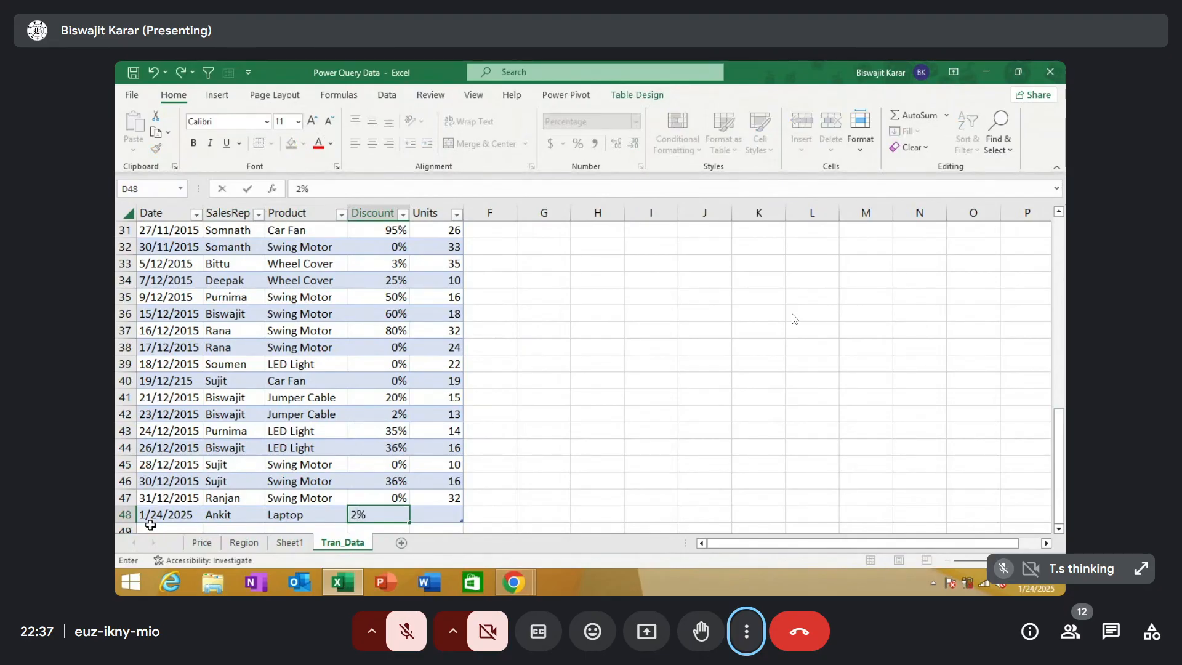
{"action": "key", "text": "Return"}
{"action": "left_click", "coordinate": [428, 482]}
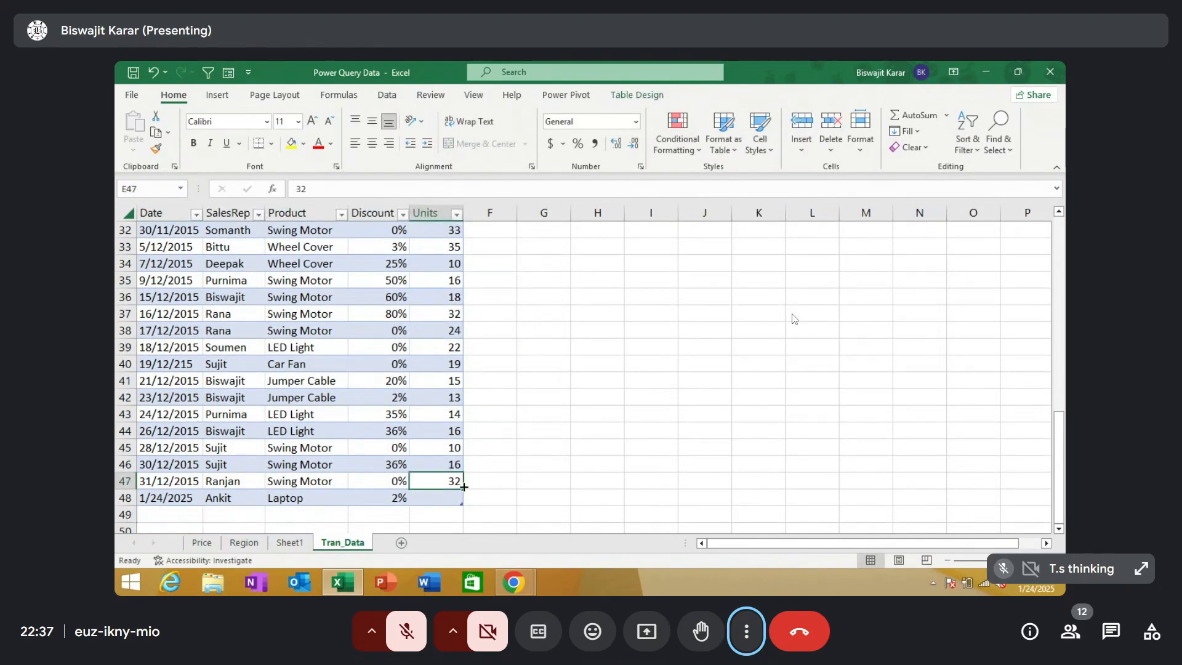
{"action": "left_click_drag", "start_coordinate": [464, 487], "coordinate": [459, 495]}
{"action": "left_click", "coordinate": [437, 499]}
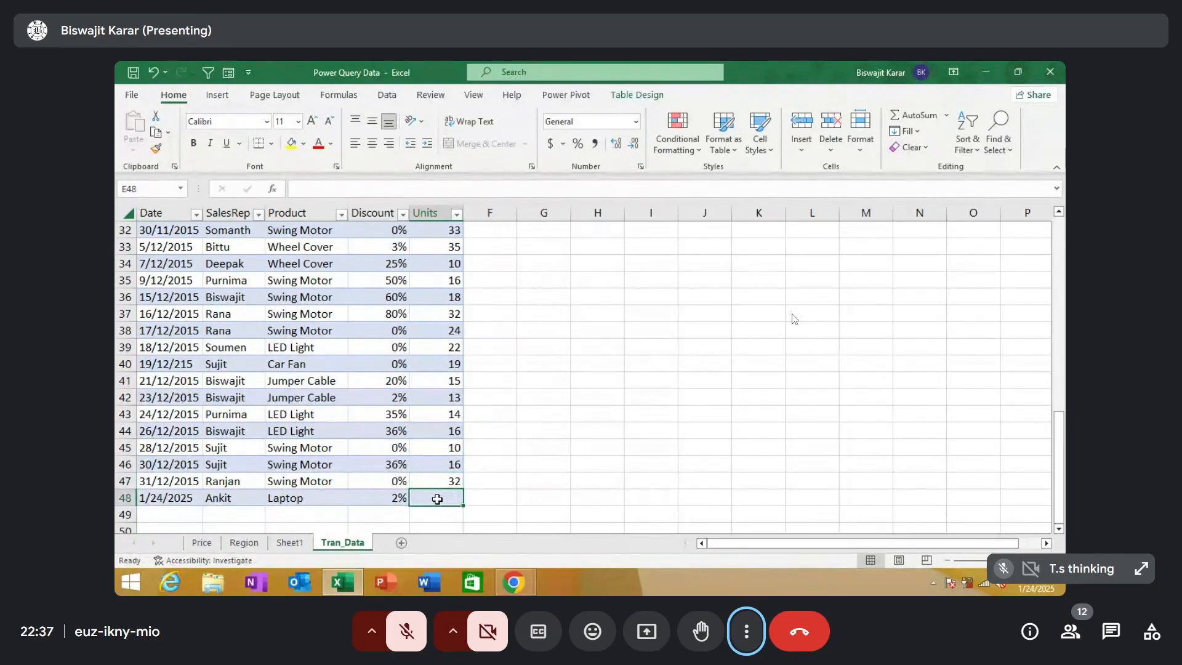
{"action": "type", "text": "10"}
{"action": "key", "text": "Return"}
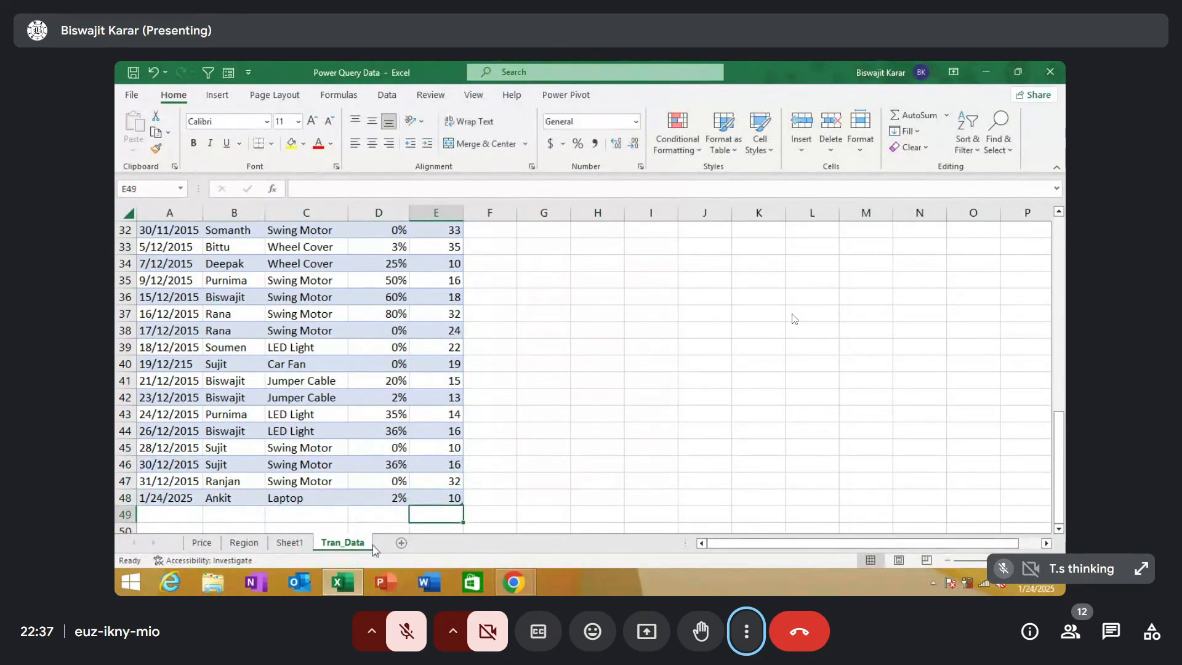
Refresh the dashboard's data on Sheet1 from the Region Wise Net Revenue PivotChart
{"action": "left_click", "coordinate": [282, 546]}
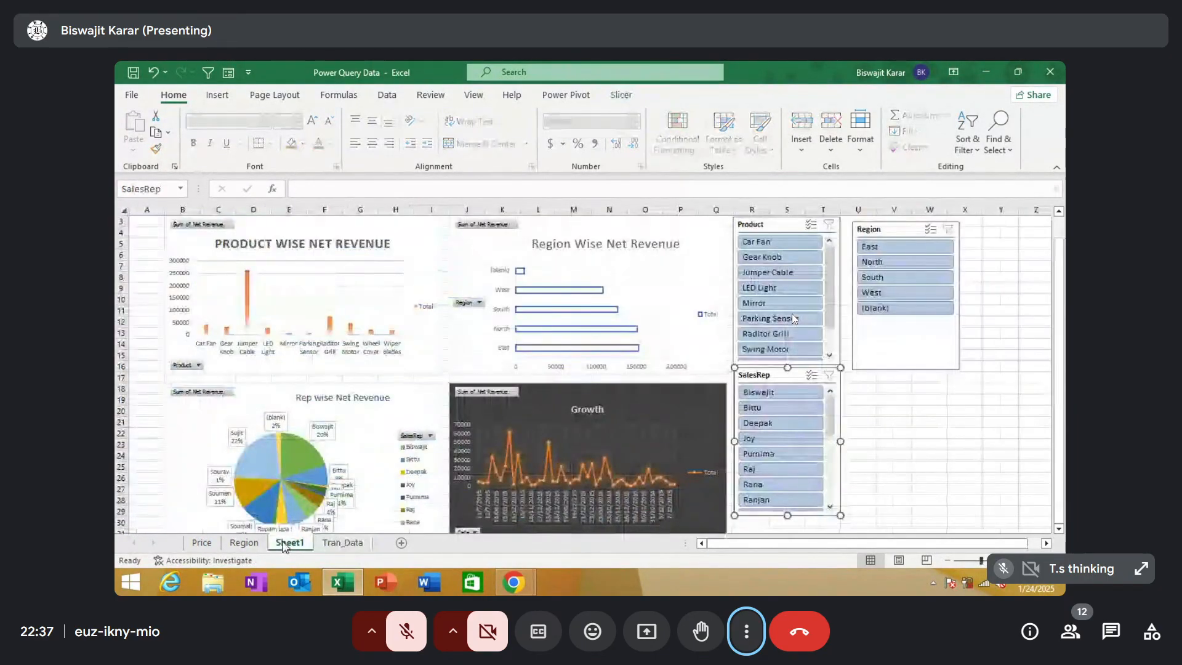
{"action": "left_click", "coordinate": [917, 413]}
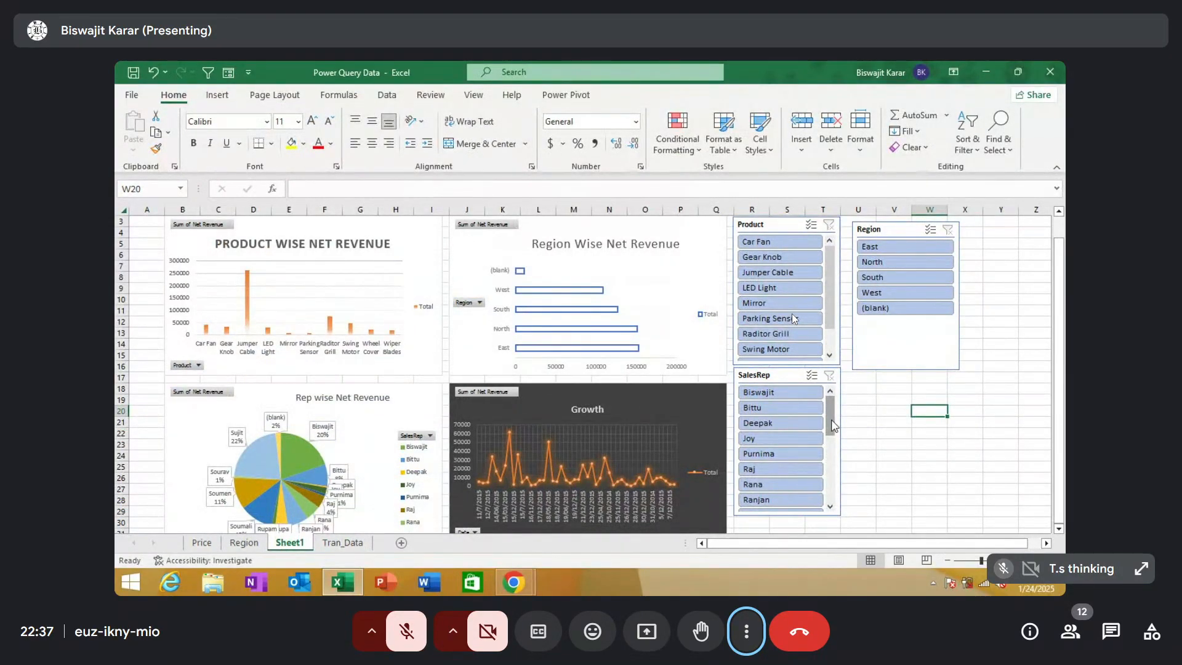
{"action": "left_click", "coordinate": [893, 401]}
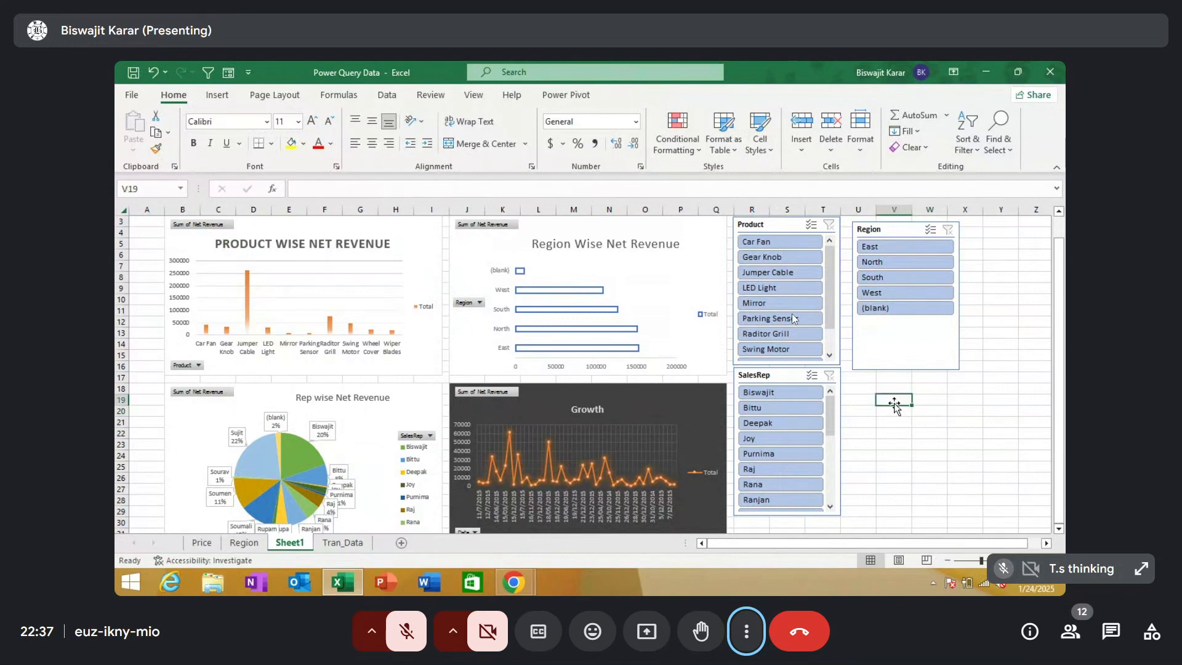
{"action": "right_click", "coordinate": [859, 388]}
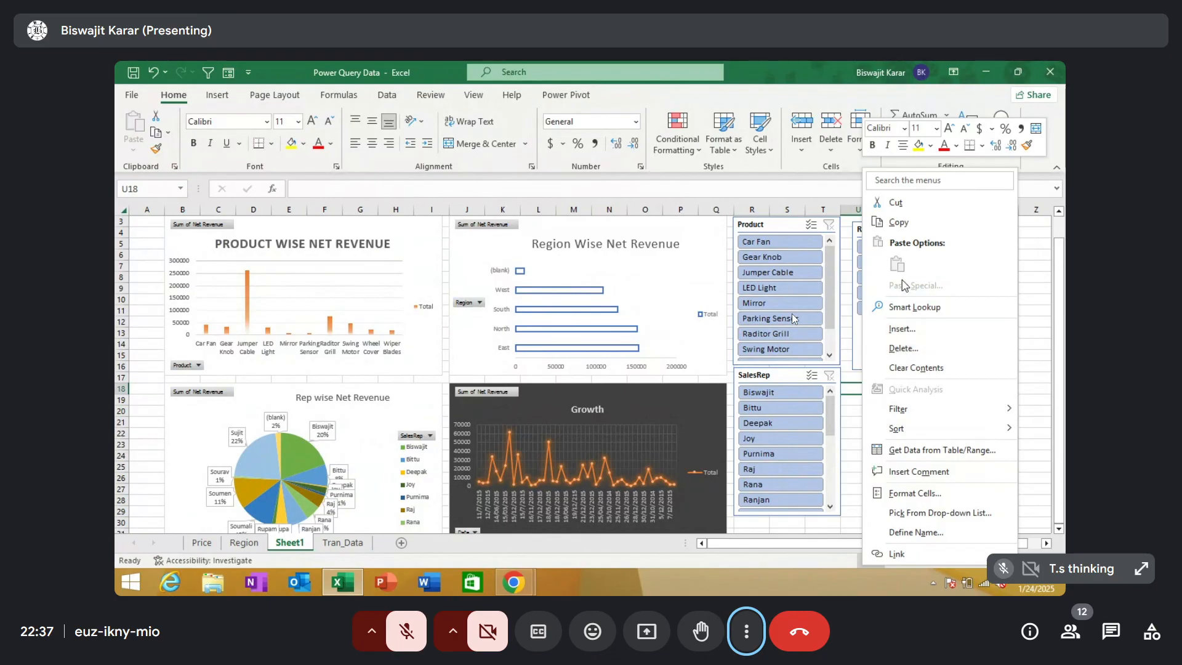
{"action": "left_click", "coordinate": [696, 365]}
{"action": "right_click", "coordinate": [696, 365]}
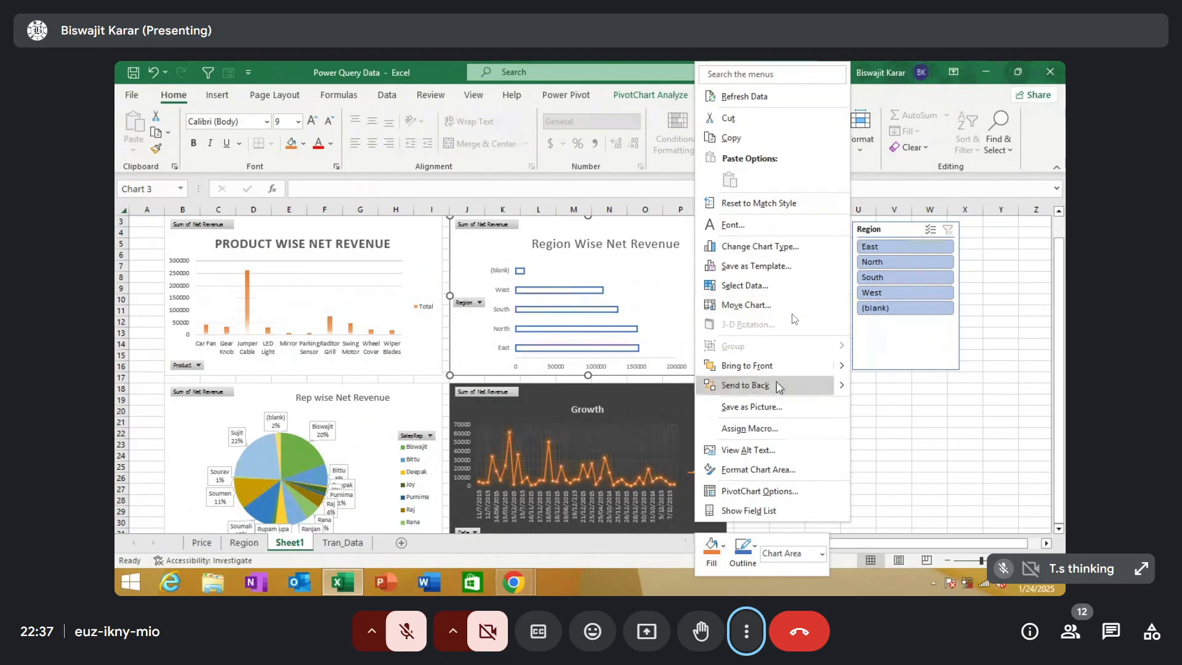
{"action": "left_click", "coordinate": [877, 457]}
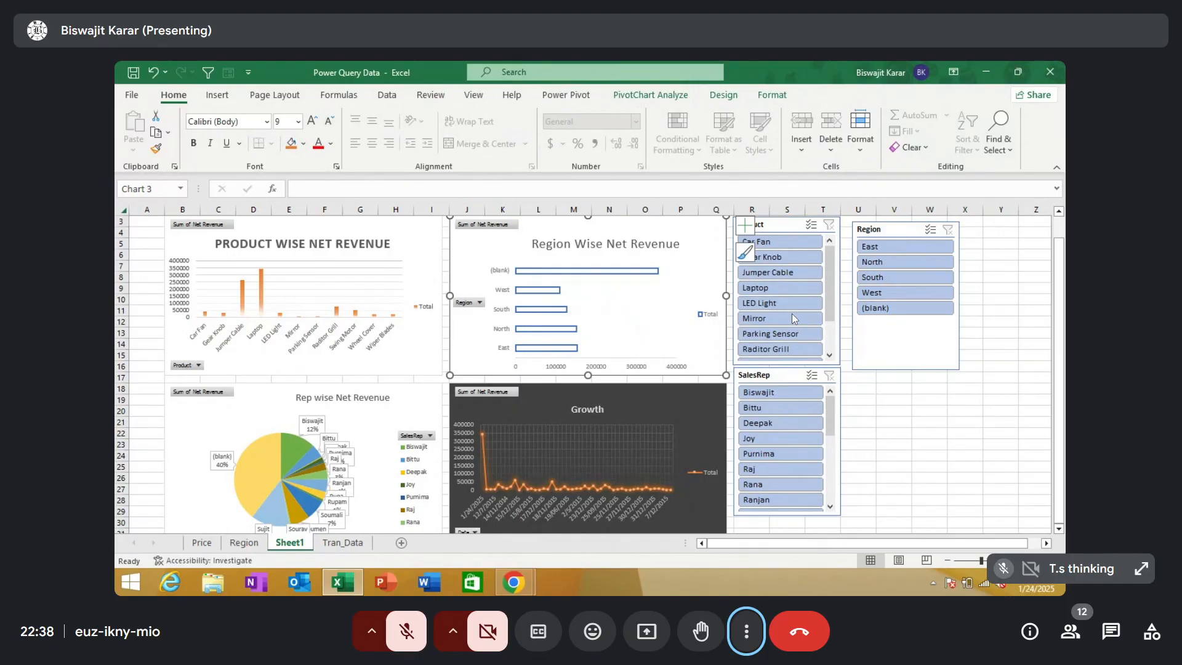
Examine the refreshed charts on Sheet1 and review the source tables on the Price, Region and Tran_Data sheets
{"action": "left_click", "coordinate": [1029, 560]}
{"action": "left_click", "coordinate": [1029, 560]}
{"action": "left_click", "coordinate": [1029, 560]}
{"action": "left_click", "coordinate": [1029, 560]}
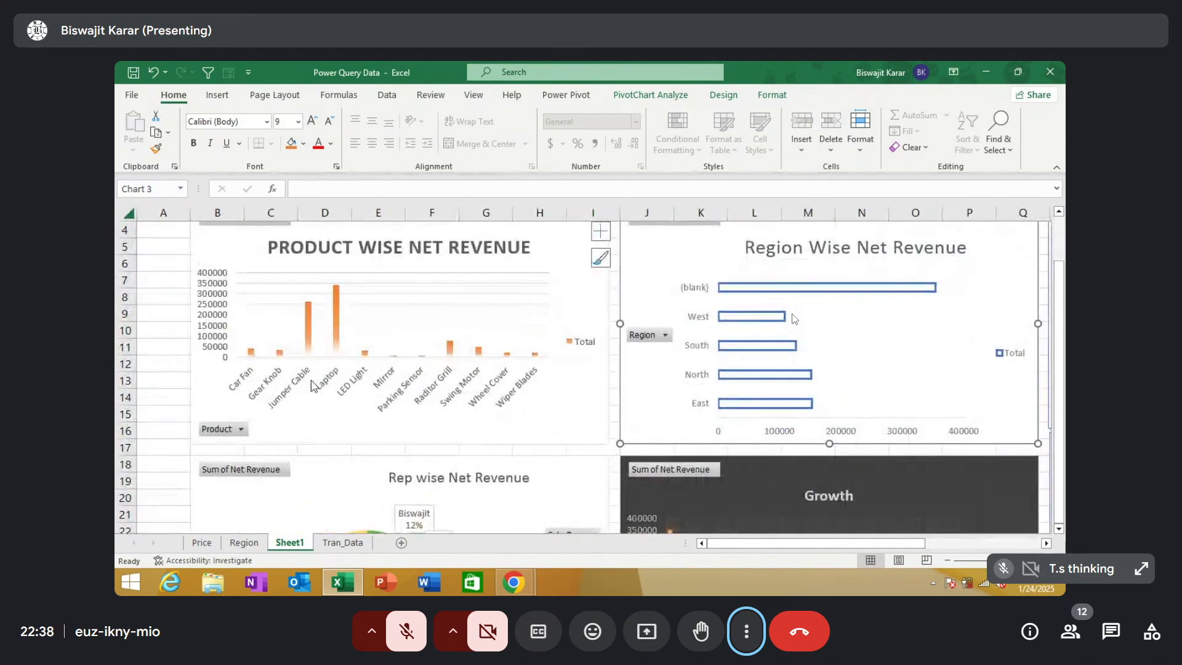
{"action": "left_click", "coordinate": [201, 542]}
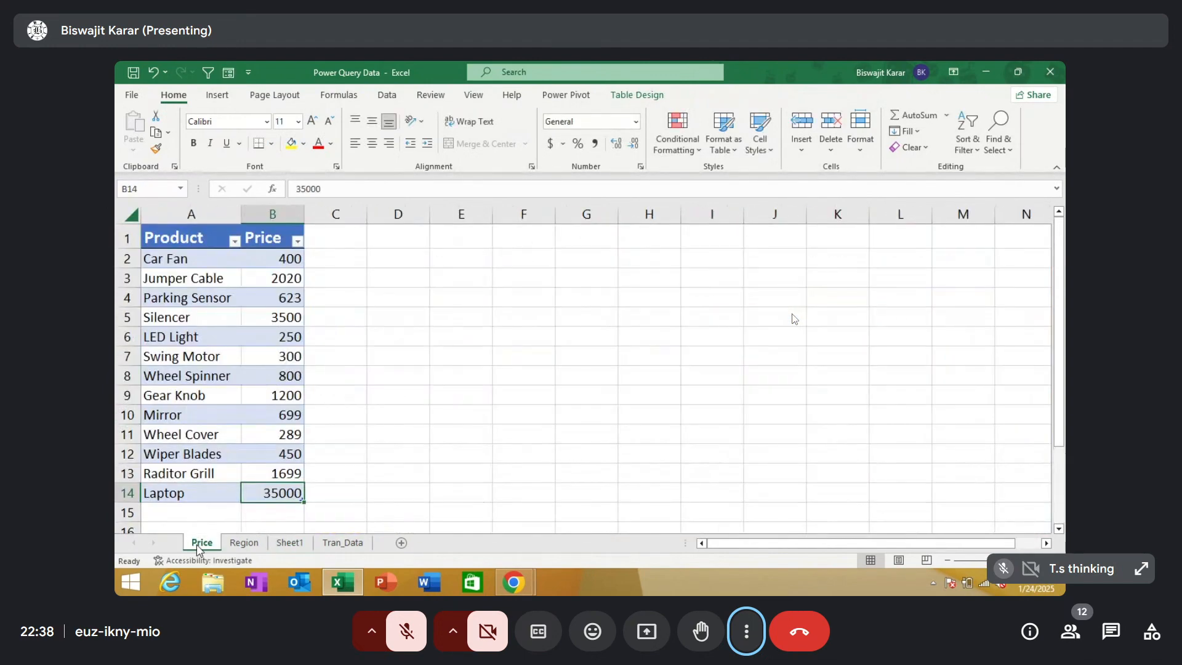
{"action": "left_click", "coordinate": [244, 544]}
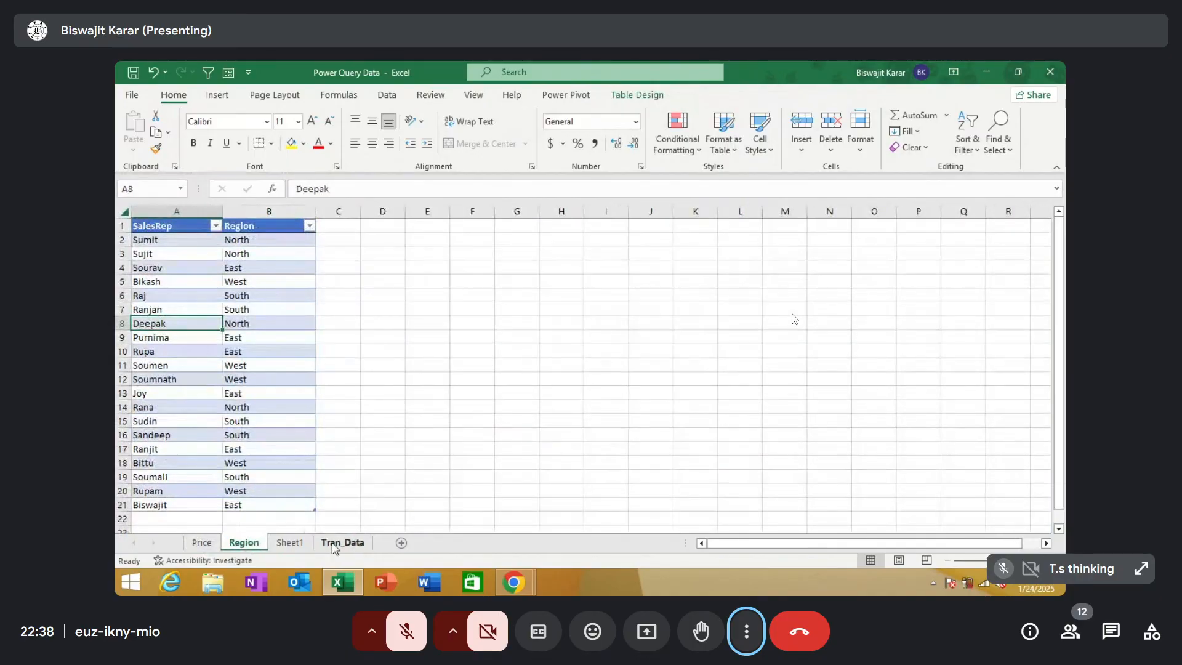
{"action": "left_click", "coordinate": [304, 546]}
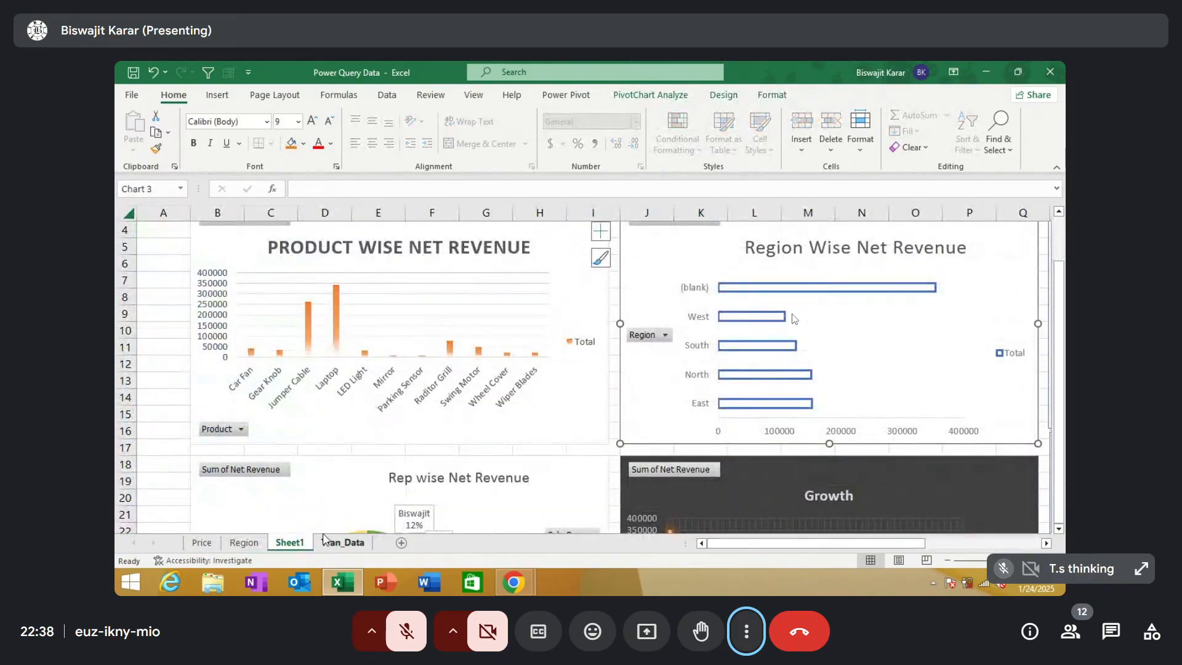
{"action": "left_click", "coordinate": [946, 561]}
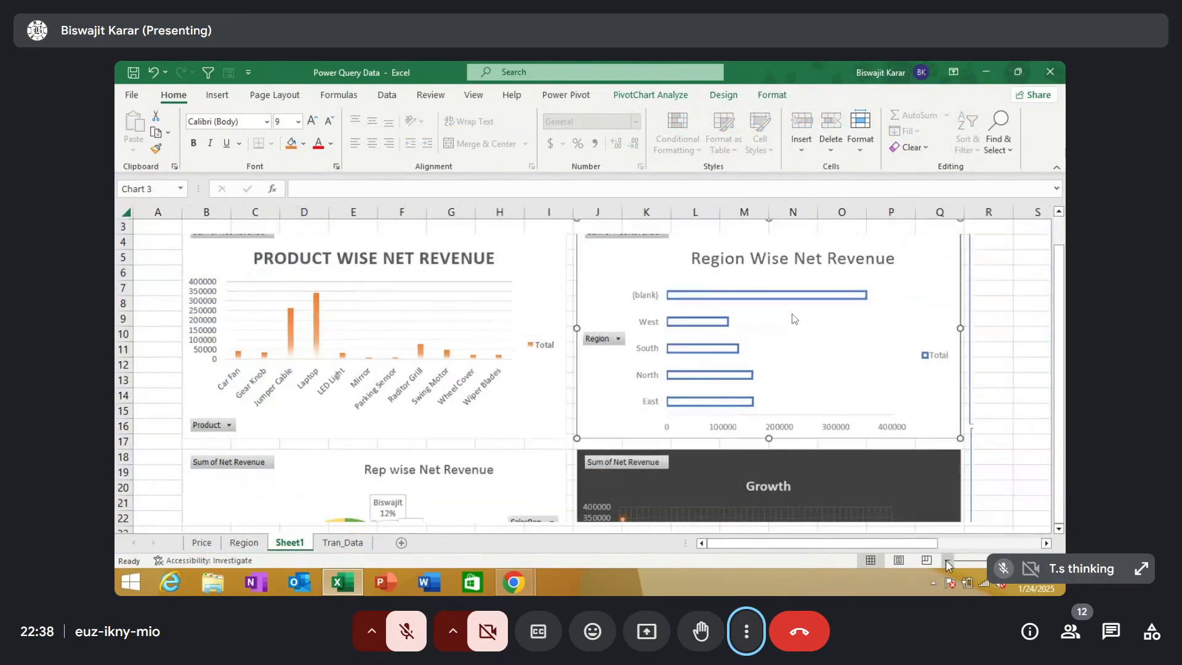
{"action": "left_click", "coordinate": [945, 559]}
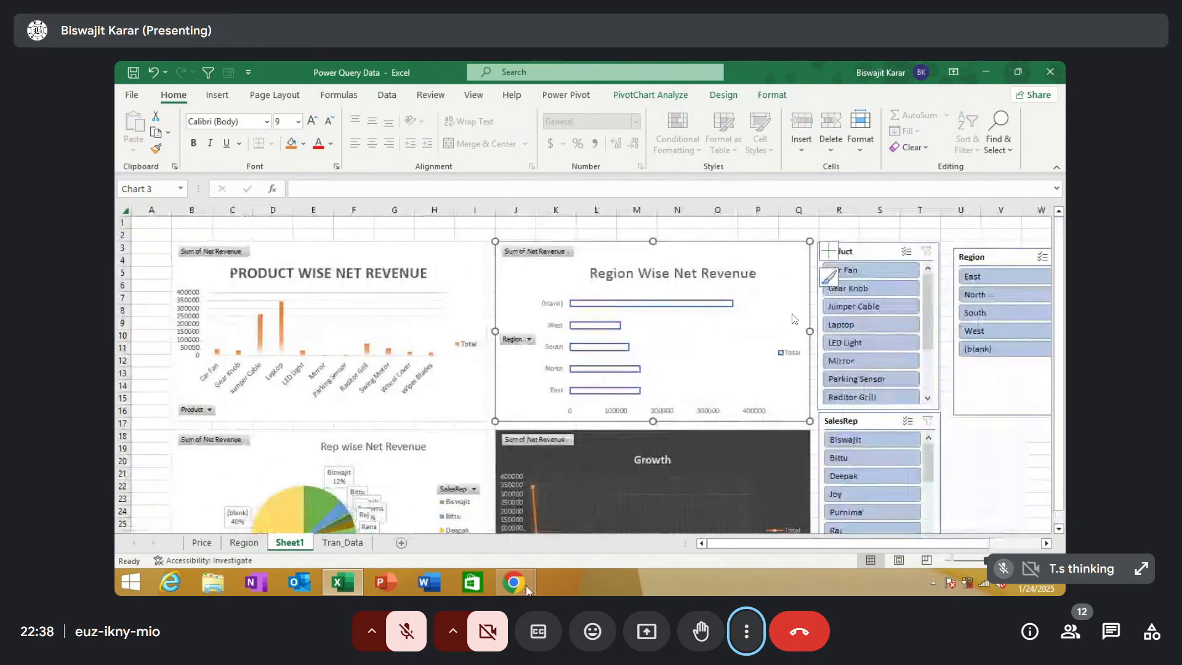
{"action": "left_click", "coordinate": [344, 543]}
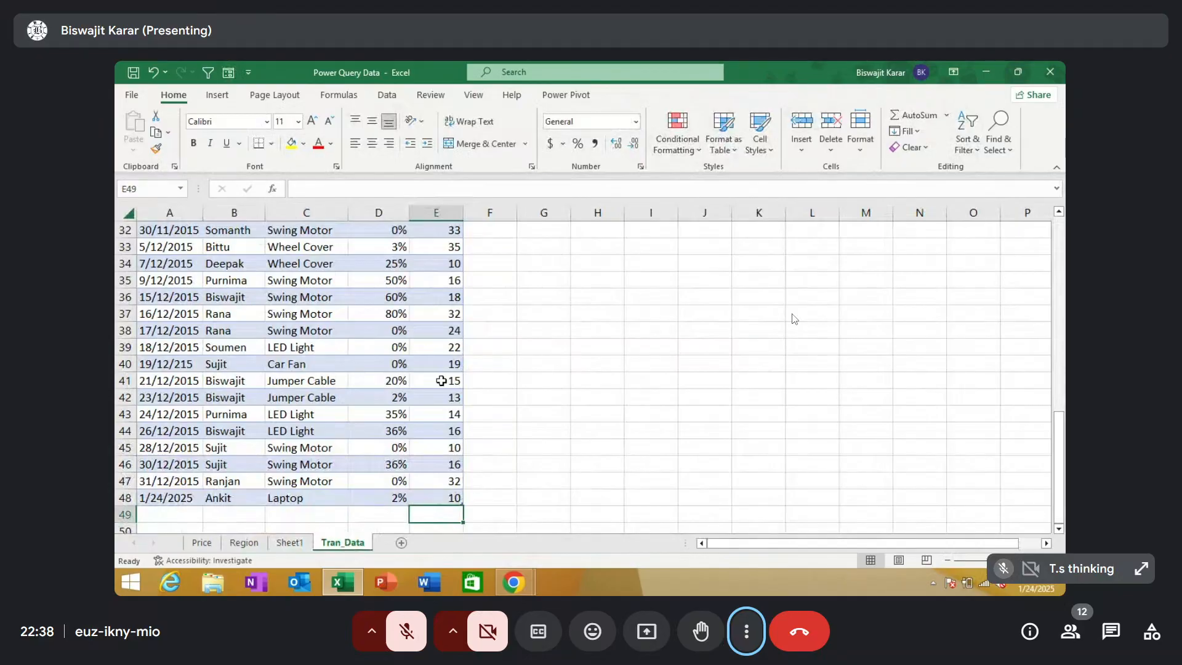
{"action": "scroll", "coordinate": [794, 319], "scroll_direction": "up", "scroll_amount": 10}
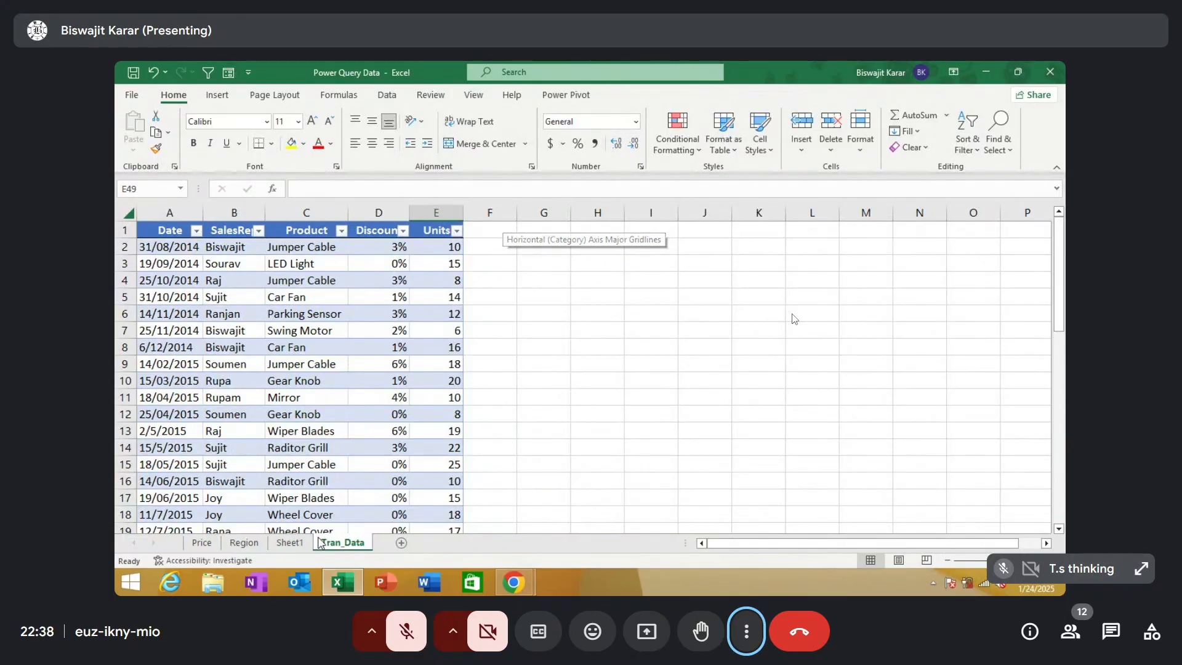
{"action": "left_click", "coordinate": [293, 544]}
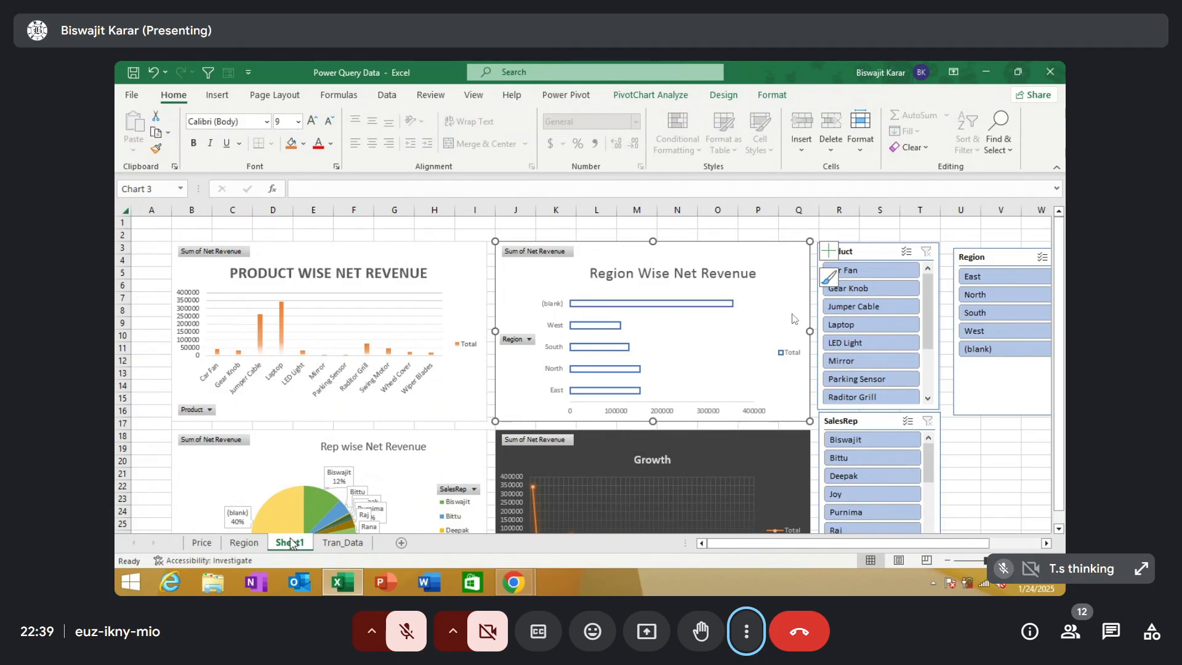
Check in the Excel Options which COM add-ins are enabled, and close the list without changes
{"action": "left_click", "coordinate": [133, 97]}
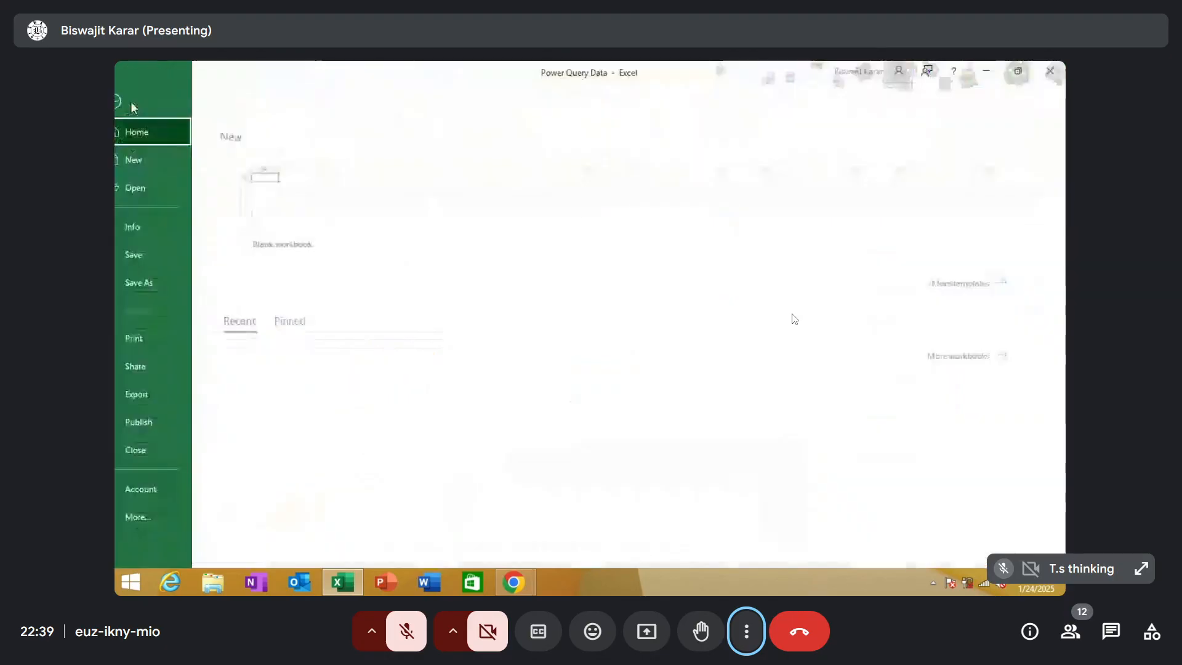
{"action": "left_click", "coordinate": [157, 517]}
{"action": "left_click", "coordinate": [251, 545]}
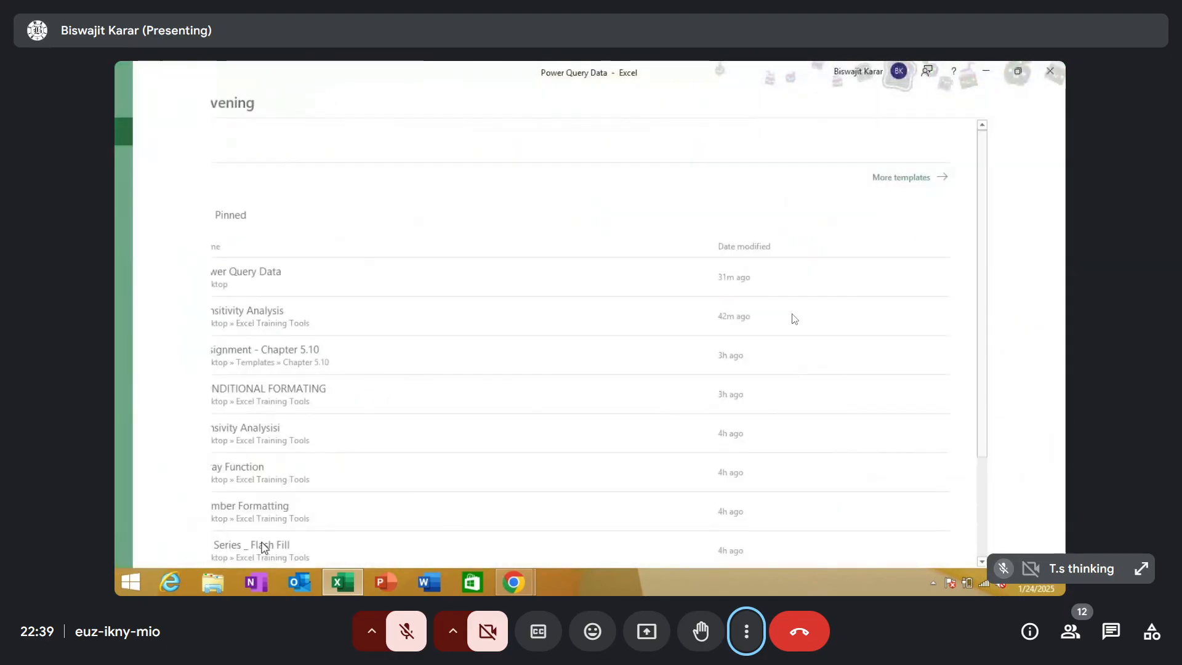
{"action": "left_click", "coordinate": [324, 306]}
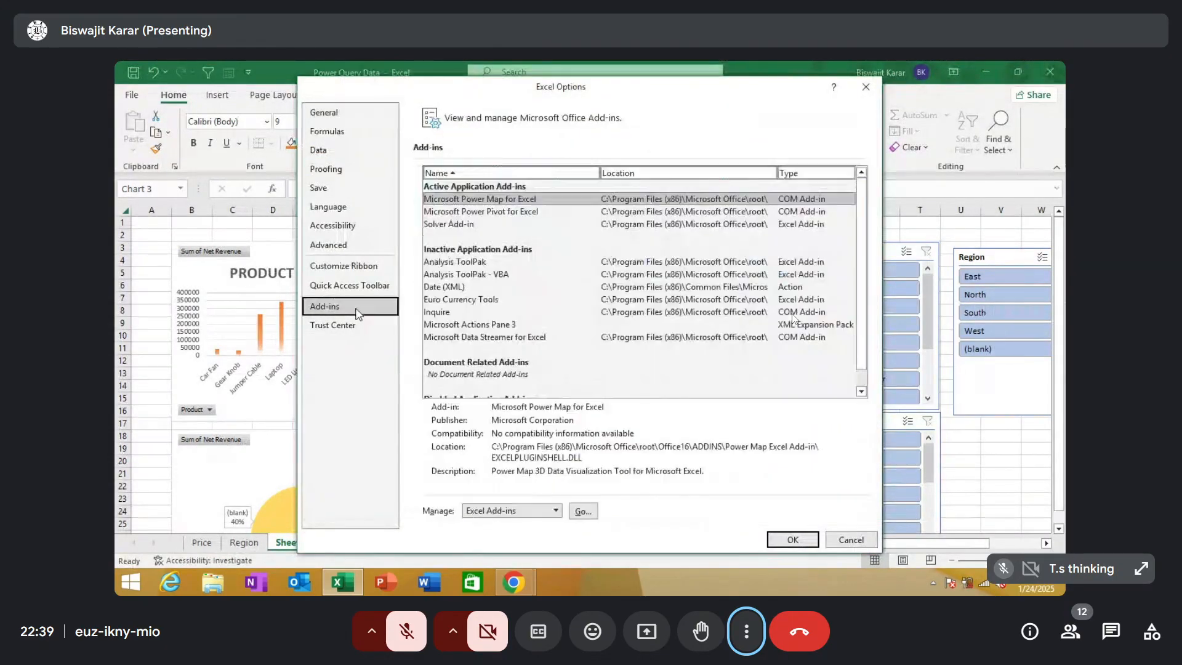
{"action": "left_click", "coordinate": [508, 513]}
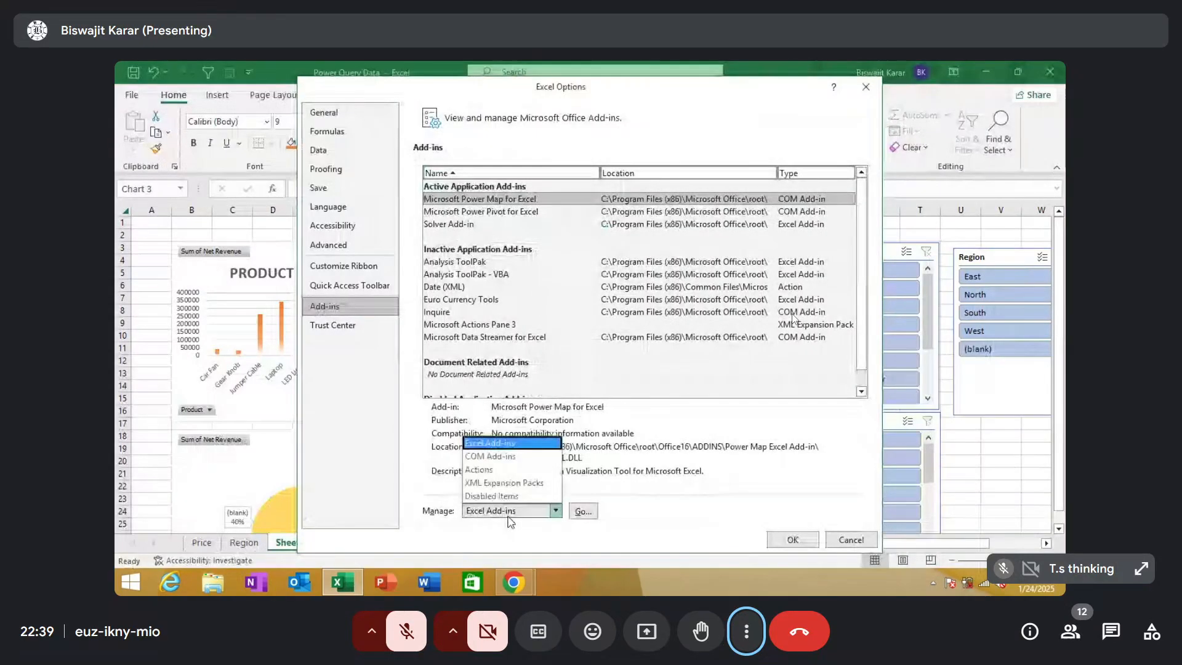
{"action": "left_click", "coordinate": [506, 458]}
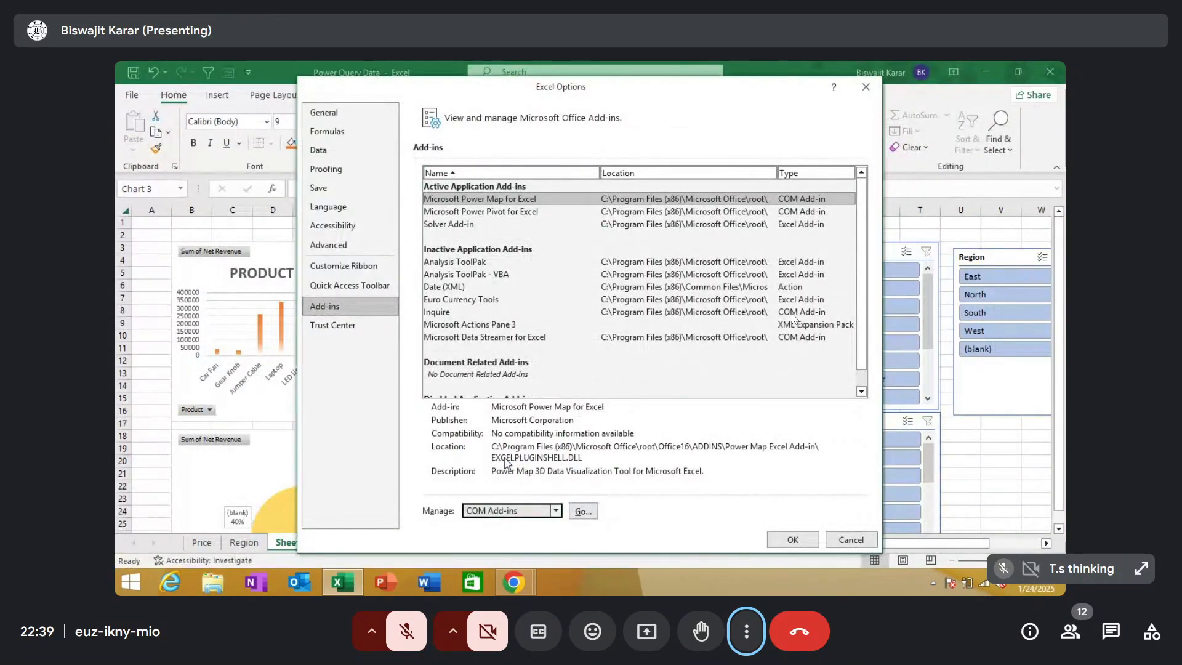
{"action": "left_click", "coordinate": [582, 512]}
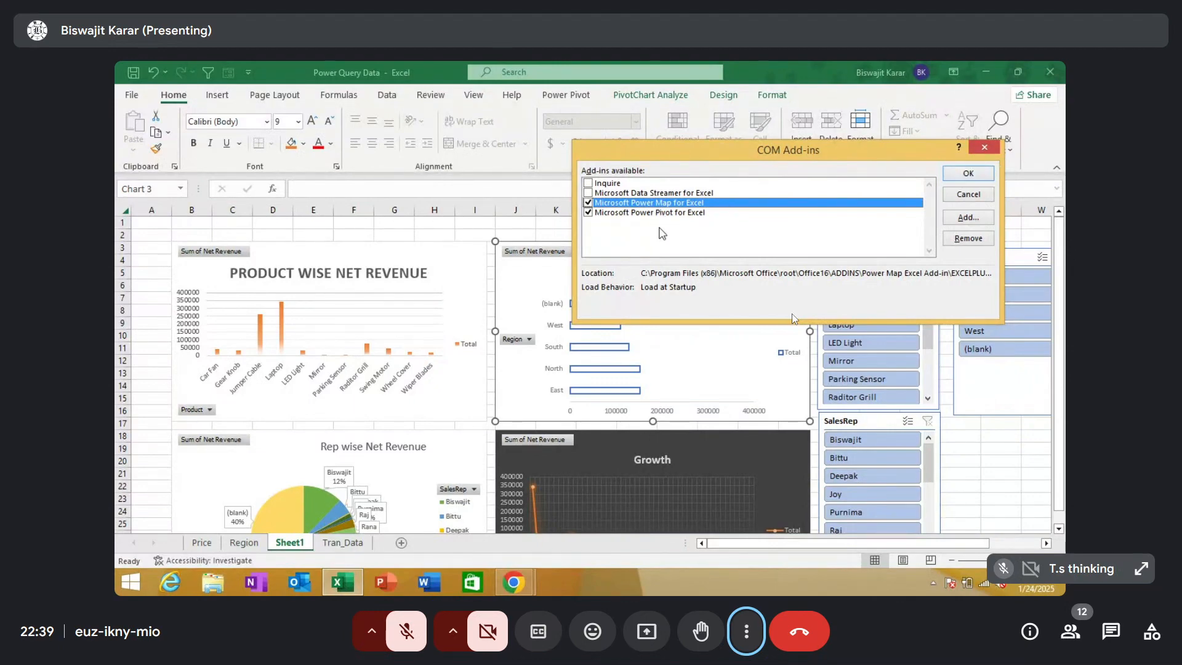
{"action": "left_click", "coordinate": [983, 150]}
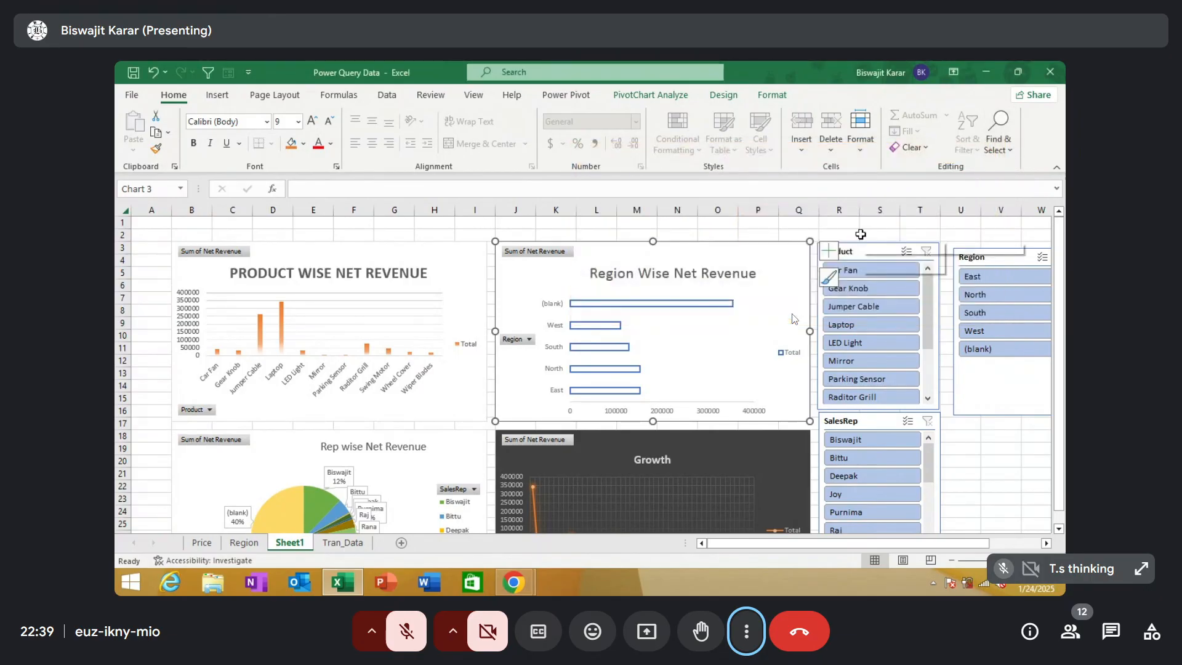
{"action": "left_click", "coordinate": [862, 235]}
{"action": "left_click", "coordinate": [567, 272]}
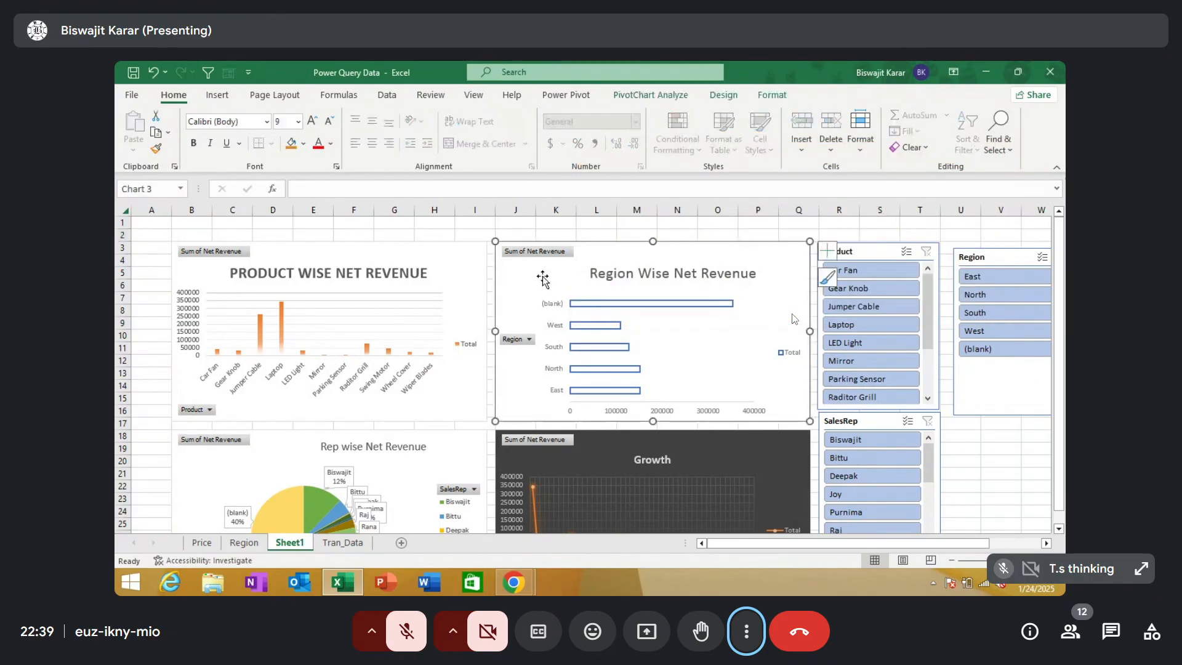
{"action": "left_click", "coordinate": [341, 260]}
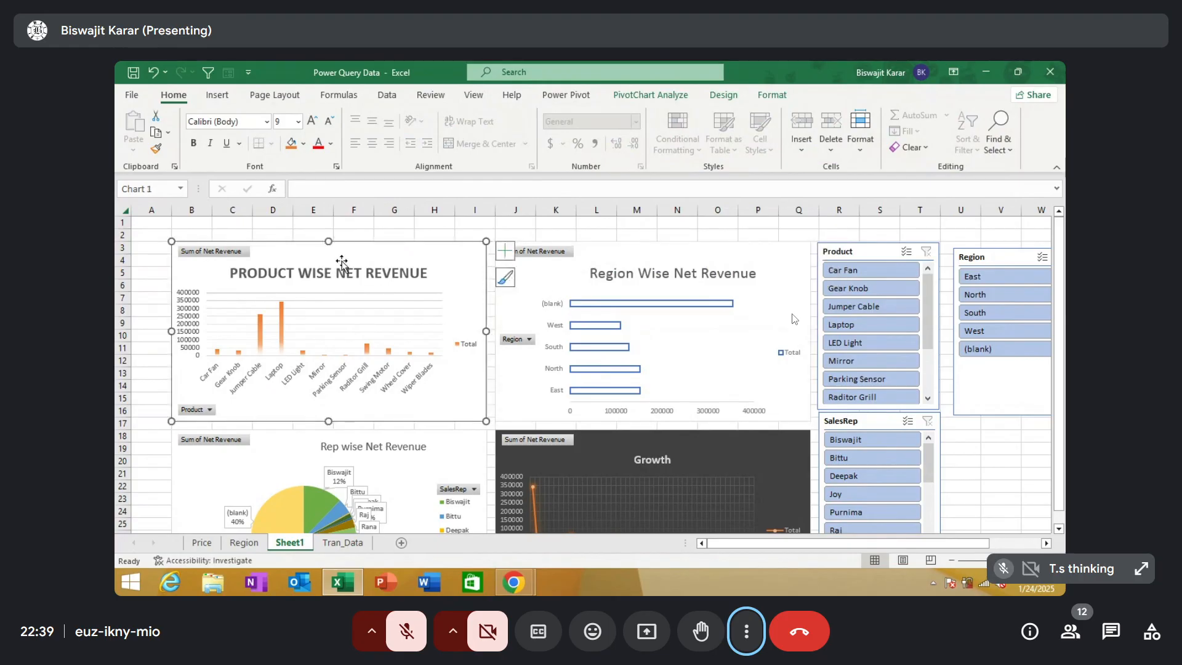